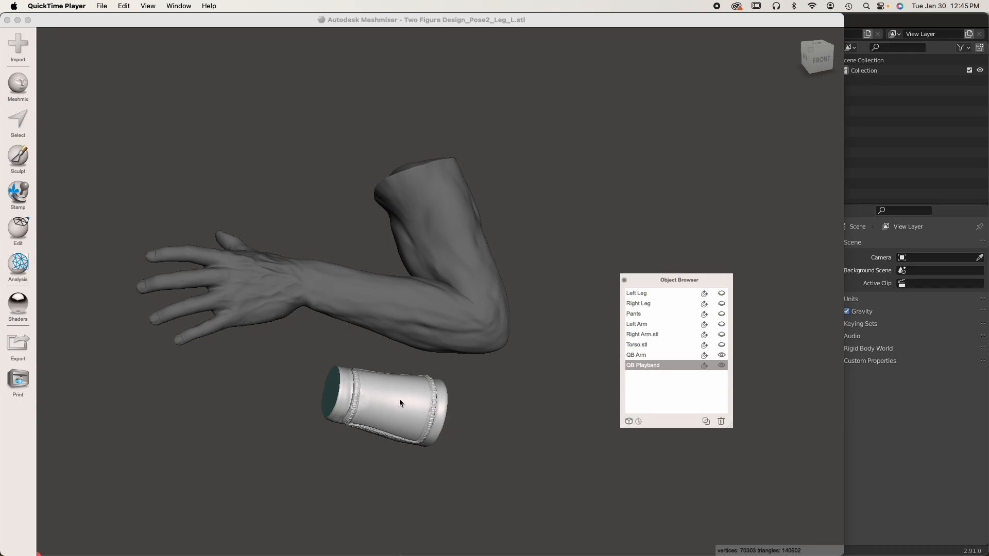
# Move the QB Playband onto the forearm just behind the wrist, translating about 11.5 mm in X and 11.3 mm in Y
pyautogui.scroll(3, 400, 398)
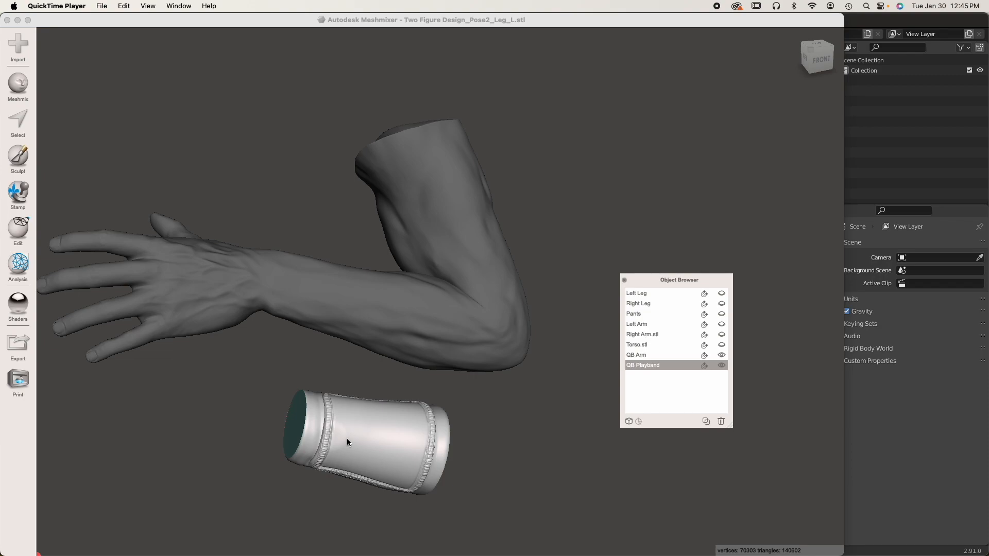
pyautogui.moveTo(354, 436); pyautogui.dragTo(358, 470, button='right')
pyautogui.moveTo(400, 424); pyautogui.dragTo(403, 388, button='right')
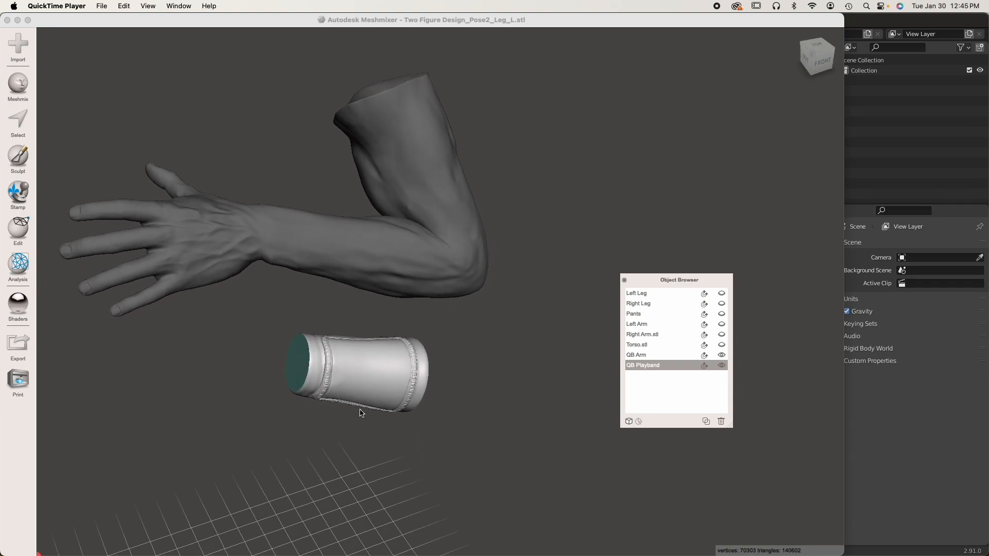
pyautogui.click(352, 369)
pyautogui.press('t')
pyautogui.moveTo(341, 323); pyautogui.dragTo(296, 189)
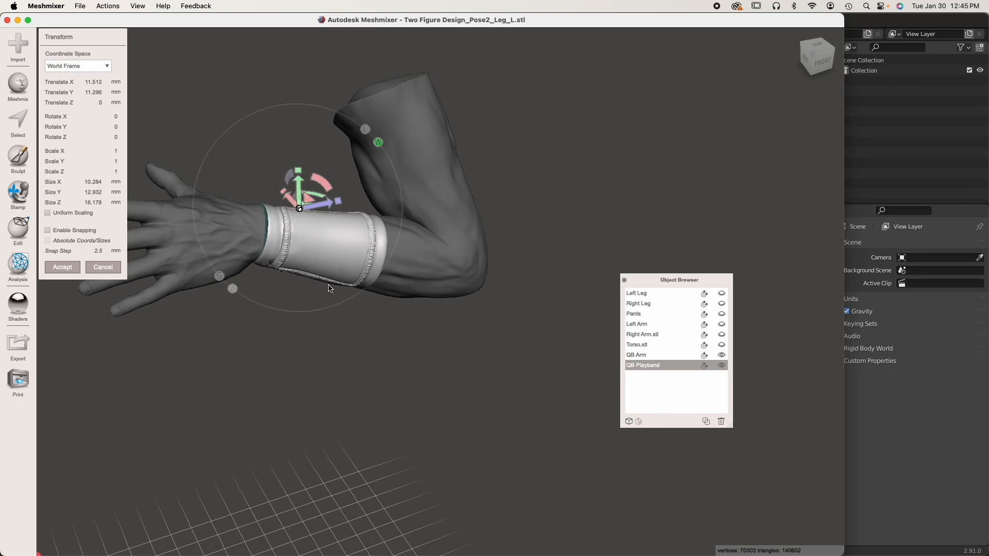
pyautogui.click(73, 272)
# Examine how the playband fits around the forearm from the elbow, wrist and outer sides
pyautogui.moveTo(299, 326); pyautogui.dragTo(246, 301, button='right')
pyautogui.moveTo(536, 327); pyautogui.dragTo(407, 344, button='middle')
pyautogui.moveTo(408, 347); pyautogui.dragTo(473, 386, button='right')
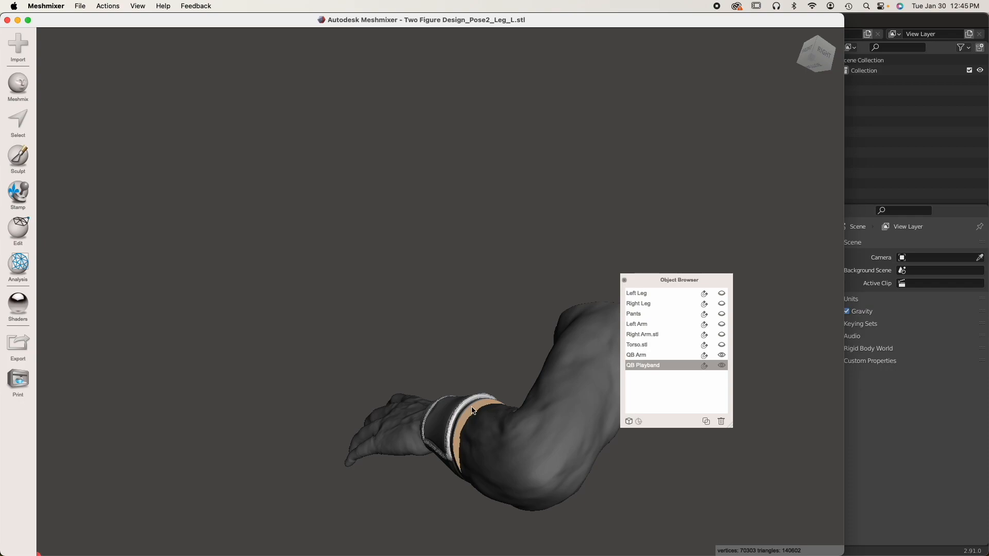
pyautogui.moveTo(258, 329); pyautogui.dragTo(363, 360, button='right')
pyautogui.moveTo(362, 360); pyautogui.dragTo(459, 365, button='middle')
pyautogui.moveTo(460, 366); pyautogui.dragTo(187, 230, button='right')
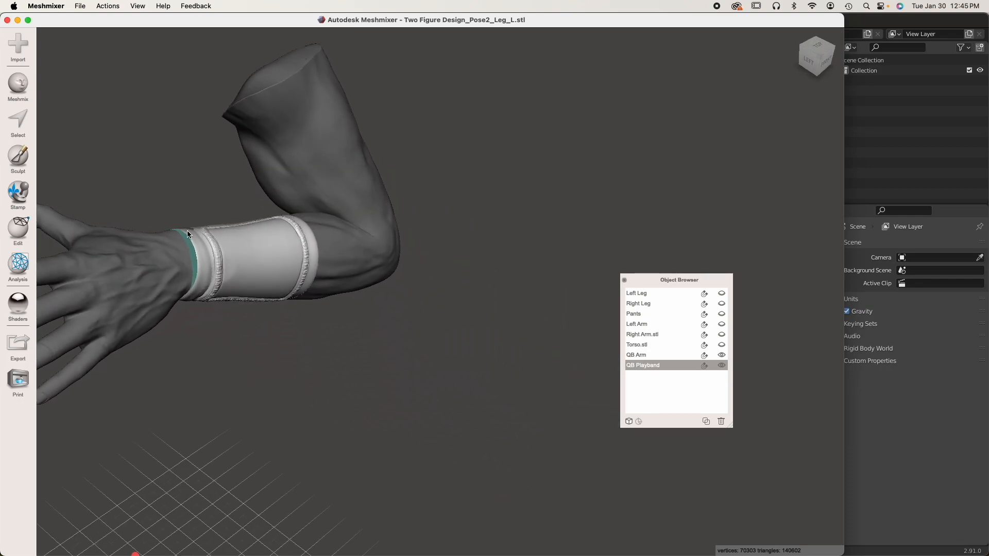
pyautogui.moveTo(270, 255); pyautogui.dragTo(182, 264, button='right')
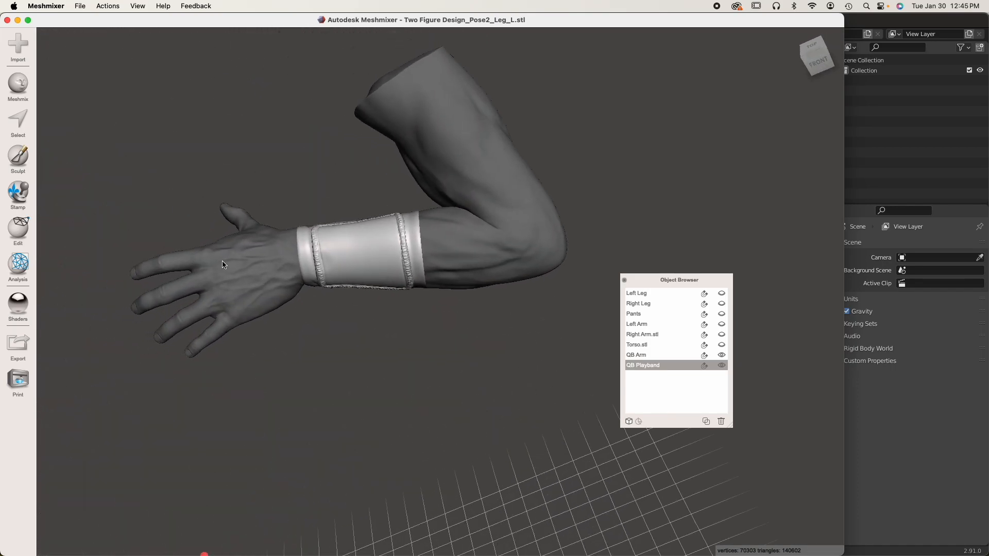
# Check the arm and playband as separate objects and inspect the band's stitched borders and wrist opening up close
pyautogui.click(475, 266)
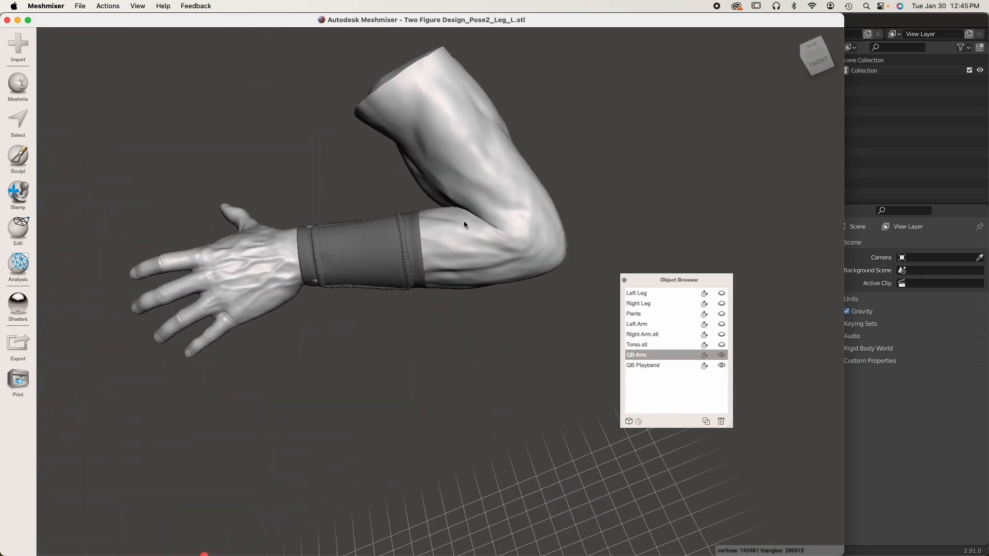
pyautogui.click(705, 356)
pyautogui.click(355, 286)
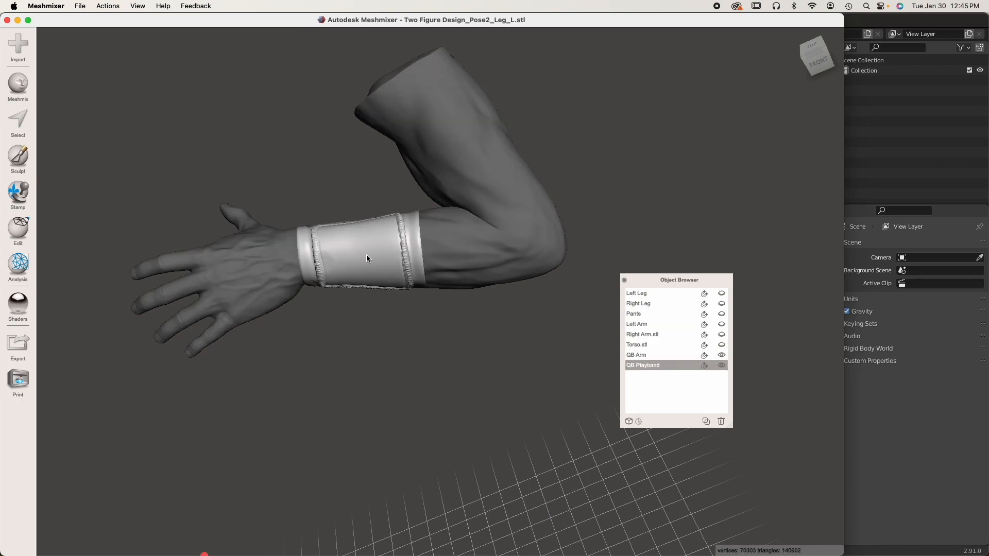
pyautogui.scroll(10, 359, 259)
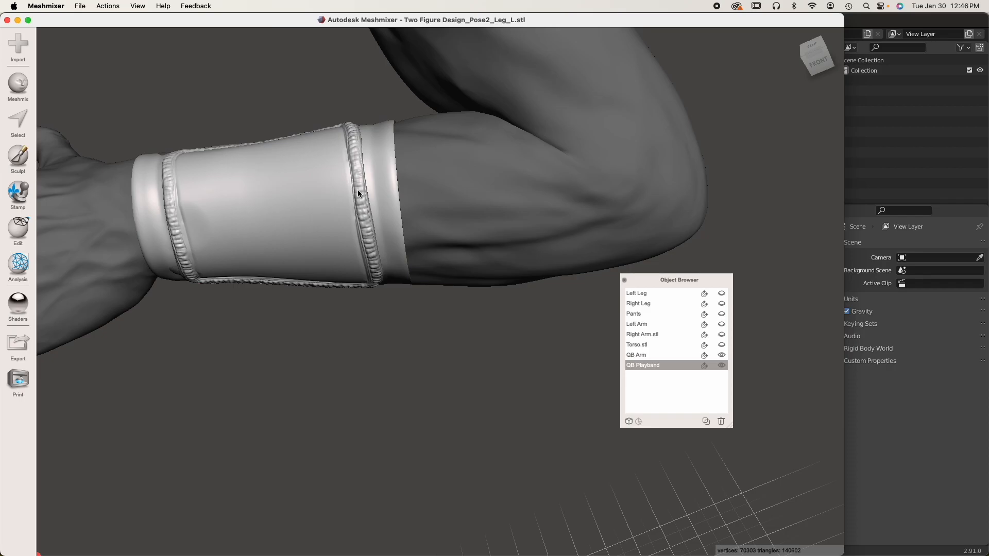
pyautogui.scroll(-6, 292, 181)
pyautogui.moveTo(273, 208); pyautogui.dragTo(307, 224, button='right')
pyautogui.moveTo(308, 222); pyautogui.dragTo(378, 293, button='middle')
pyautogui.moveTo(379, 293); pyautogui.dragTo(406, 298, button='right')
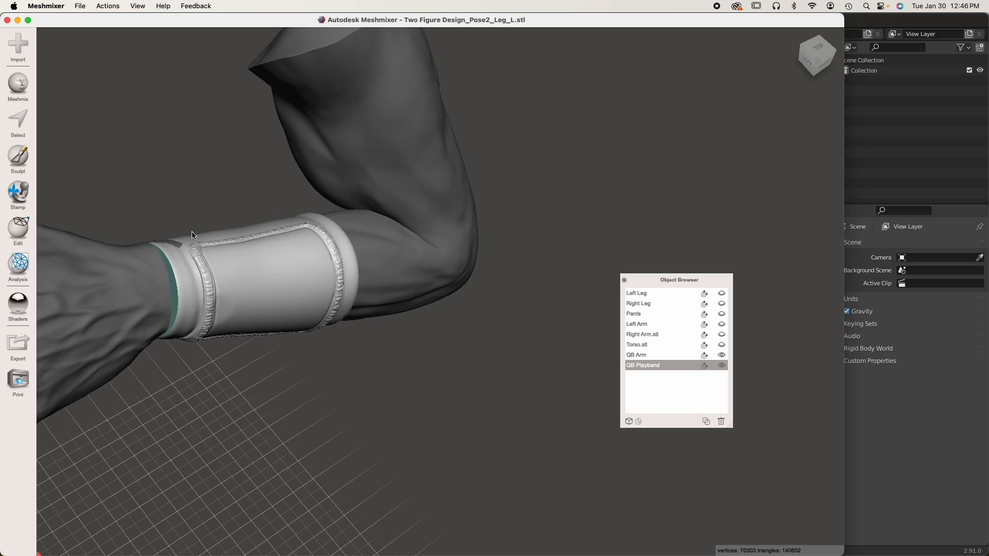
pyautogui.moveTo(400, 286)
pyautogui.mouseDown(button='right')
pyautogui.moveTo(375, 282)
pyautogui.moveTo(406, 295)
pyautogui.mouseUp(button='right')
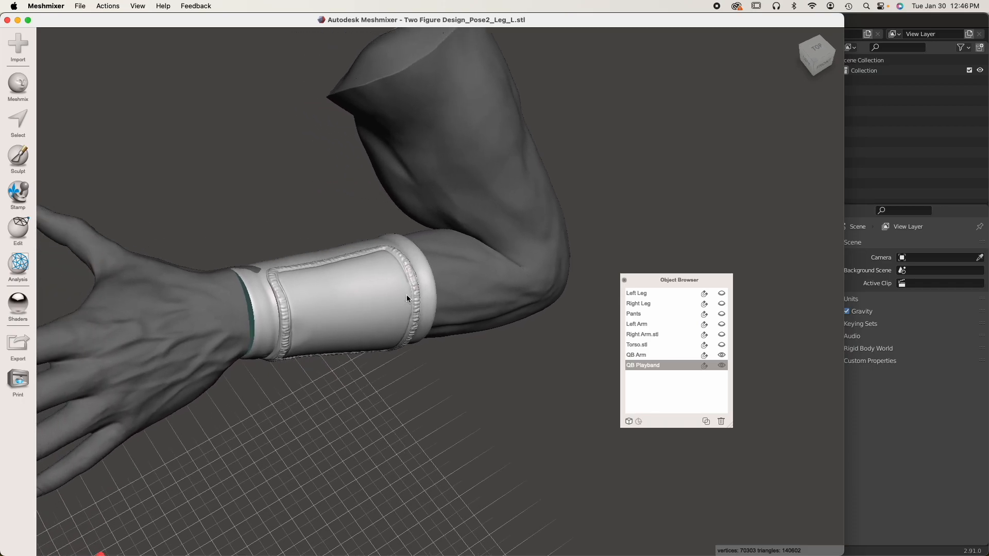
pyautogui.click(686, 355)
pyautogui.click(23, 346)
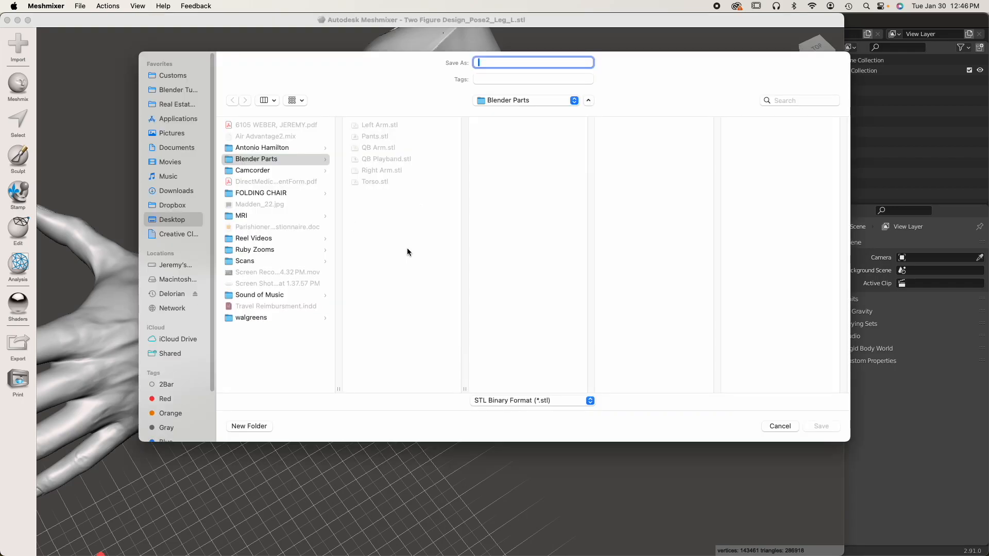
pyautogui.click(781, 426)
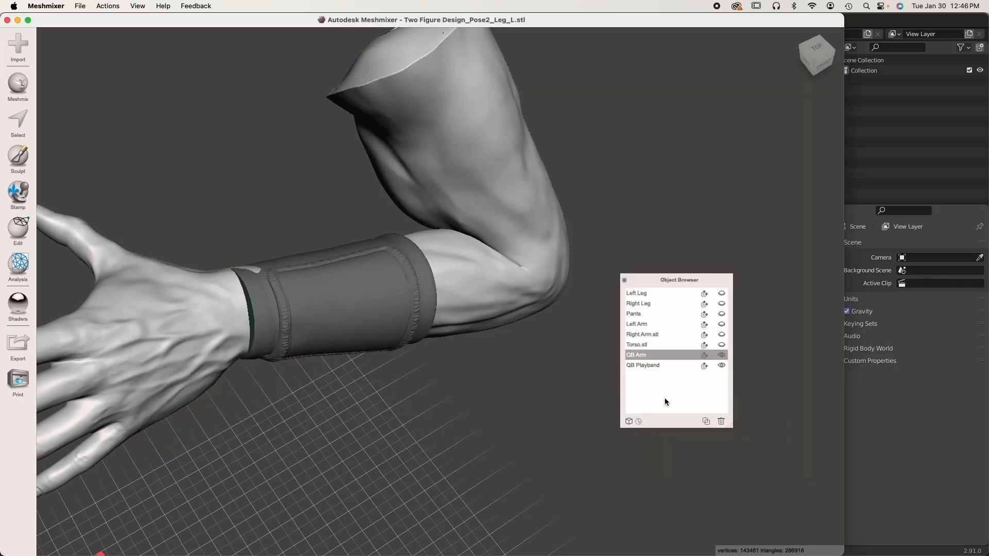
# Switch to Blender and import QB Arm.stl and QB Playband.stl together from the Blender Parts folder
pyautogui.click(703, 536)
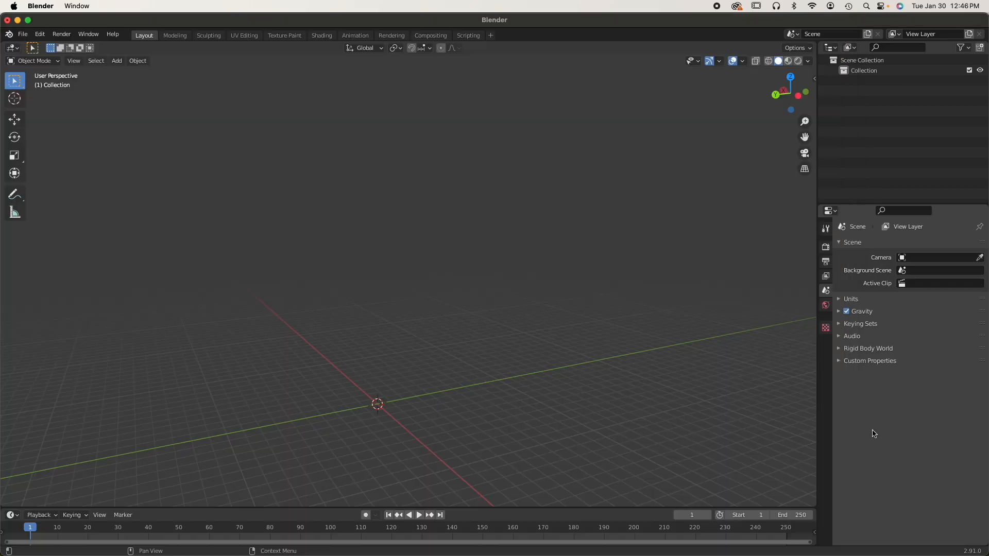
pyautogui.click(39, 35)
pyautogui.moveTo(26, 34)
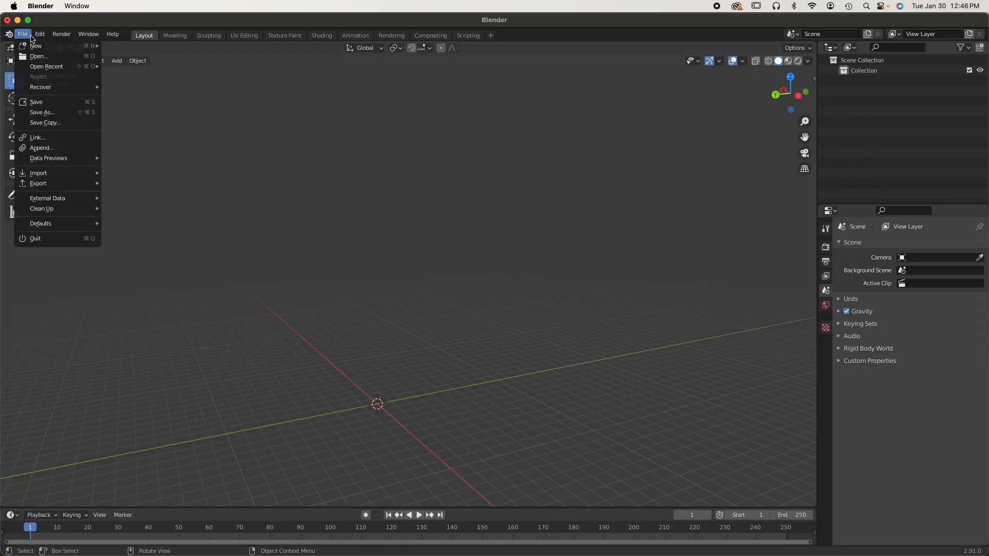
pyautogui.moveTo(57, 174)
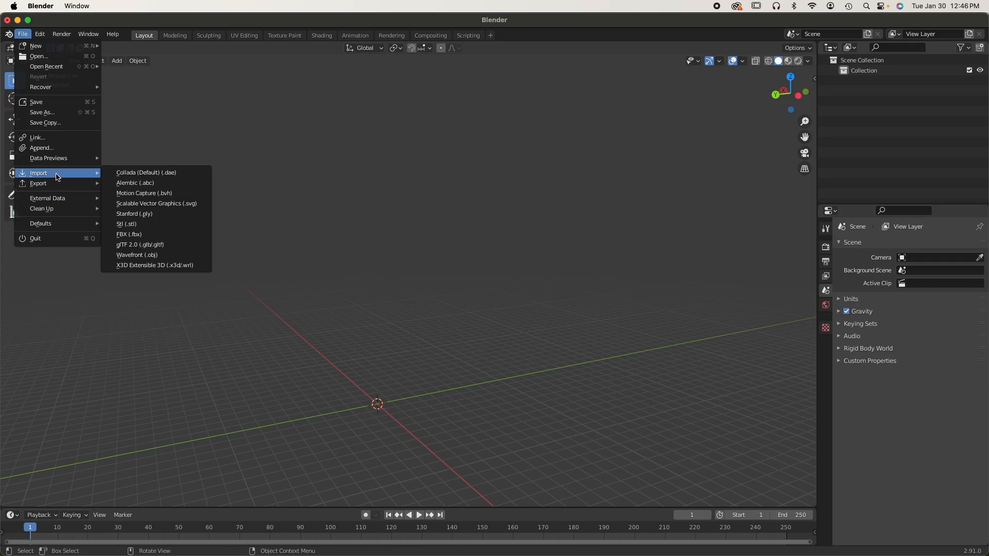
pyautogui.click(142, 227)
pyautogui.click(376, 198)
pyautogui.keyDown('shift'); pyautogui.click(379, 209); pyautogui.keyUp('shift')
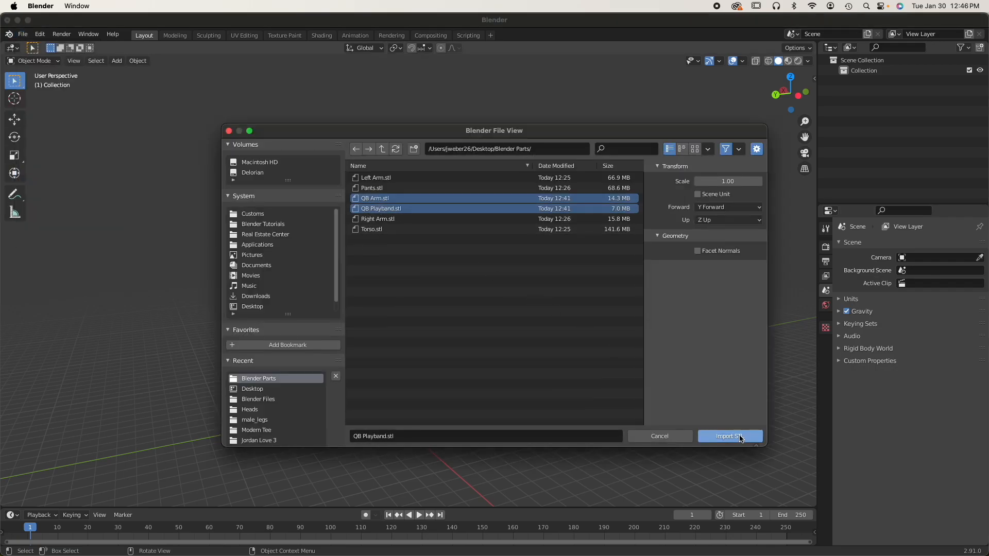
pyautogui.click(740, 439)
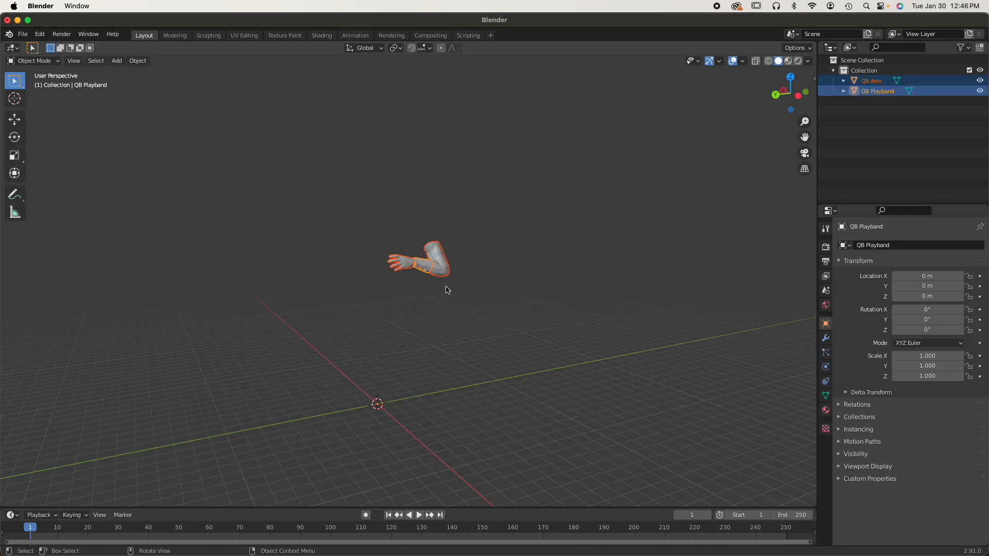
# Set the origins of the imported arm and playband to their center of mass (volume)
pyautogui.moveTo(463, 332); pyautogui.dragTo(437, 327, button='middle')
pyautogui.scroll(6, 438, 312)
pyautogui.keyDown('shift'); pyautogui.moveTo(440, 292); pyautogui.dragTo(410, 333, button='middle'); pyautogui.keyUp('shift')
pyautogui.scroll(3, 410, 335)
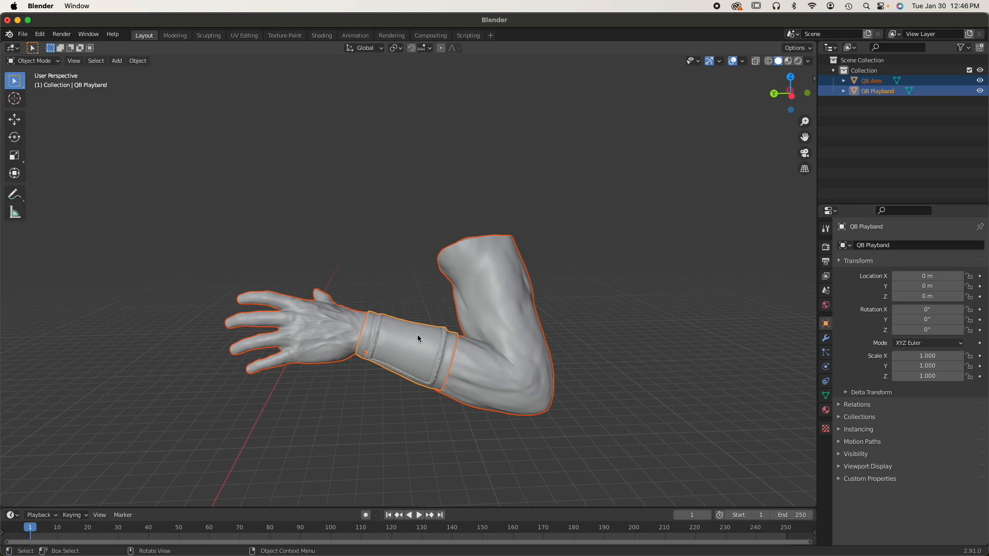
pyautogui.scroll(-6, 418, 337)
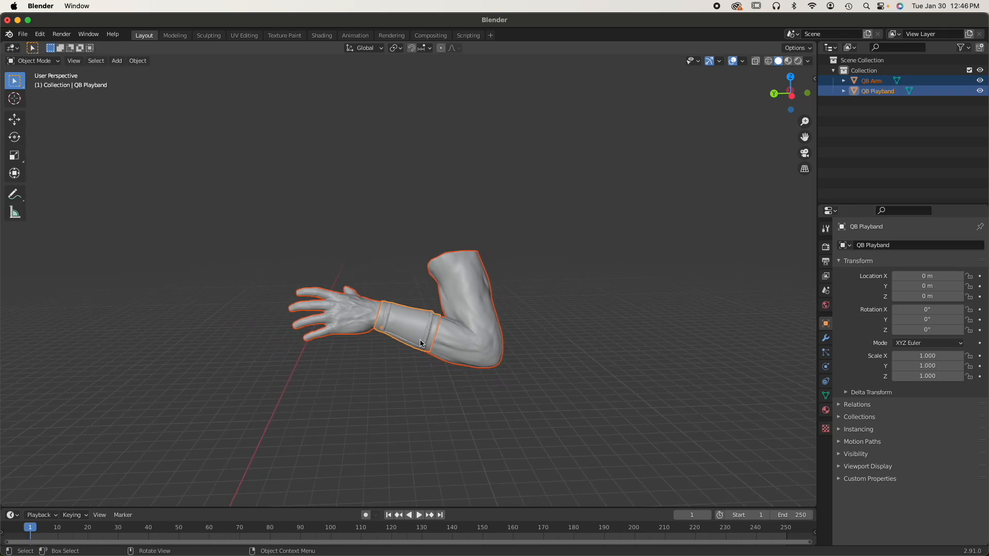
pyautogui.keyDown('shift'); pyautogui.moveTo(321, 444); pyautogui.dragTo(401, 295, button='middle'); pyautogui.keyUp('shift')
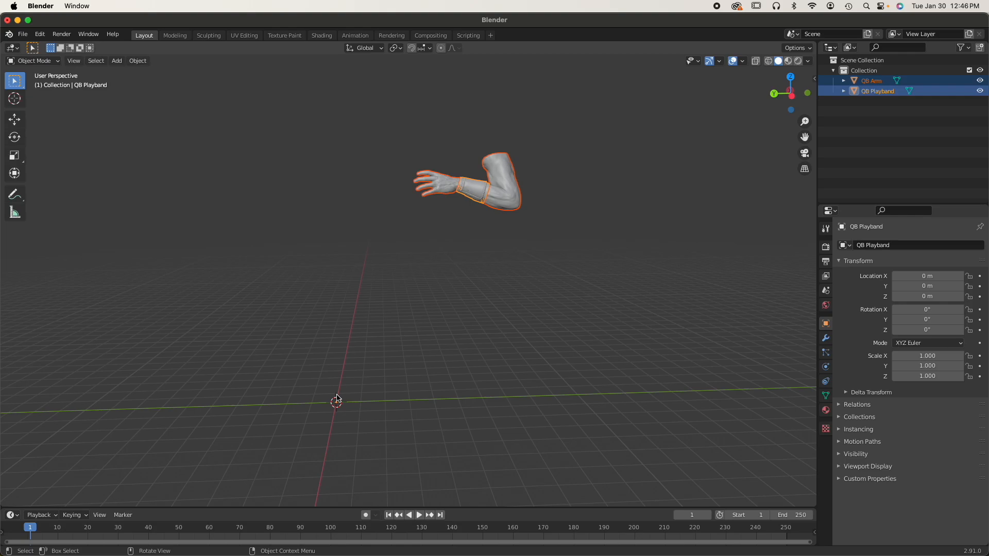
pyautogui.keyDown('shift'); pyautogui.moveTo(454, 220); pyautogui.dragTo(524, 206, button='middle'); pyautogui.keyUp('shift')
pyautogui.scroll(5, 339, 465)
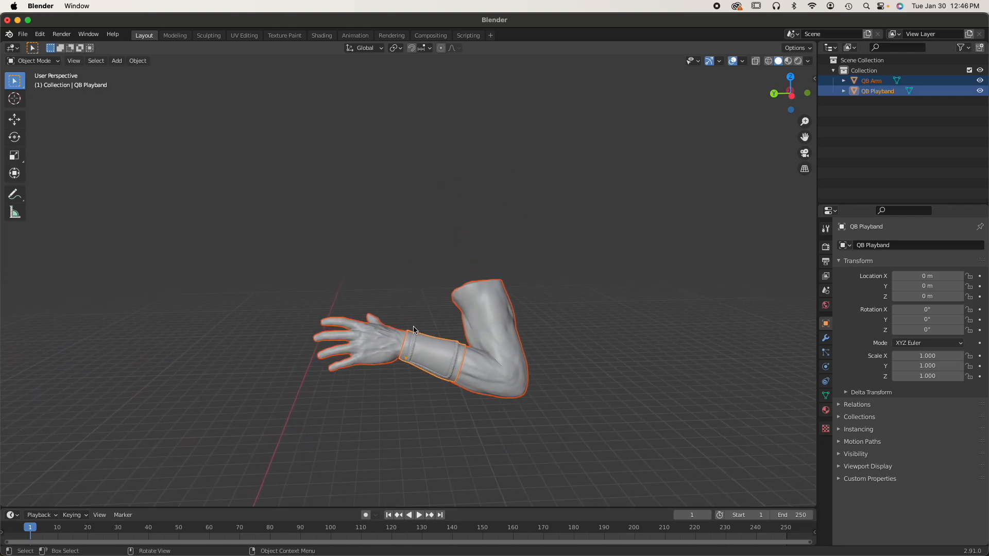
pyautogui.rightClick(433, 357)
pyautogui.moveTo(406, 379)
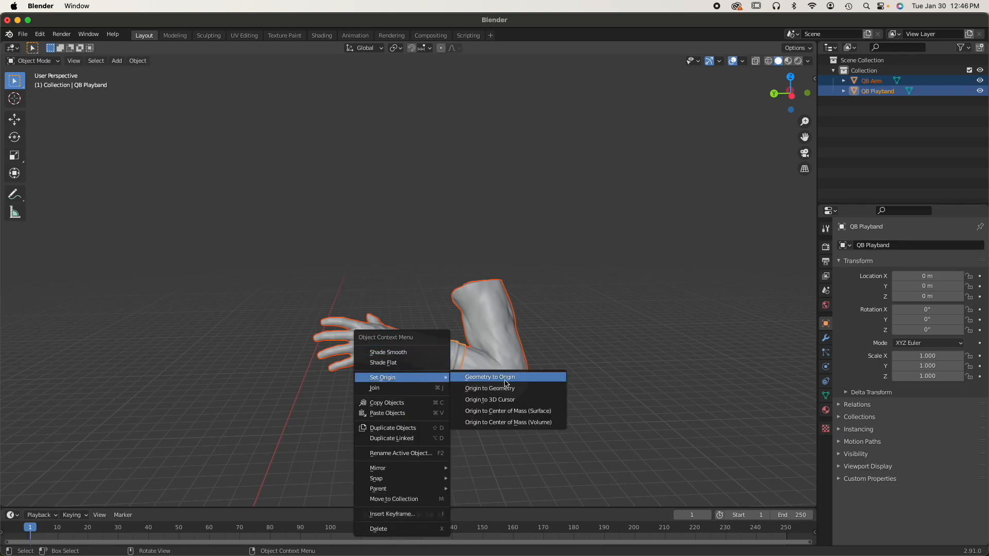
pyautogui.click(508, 423)
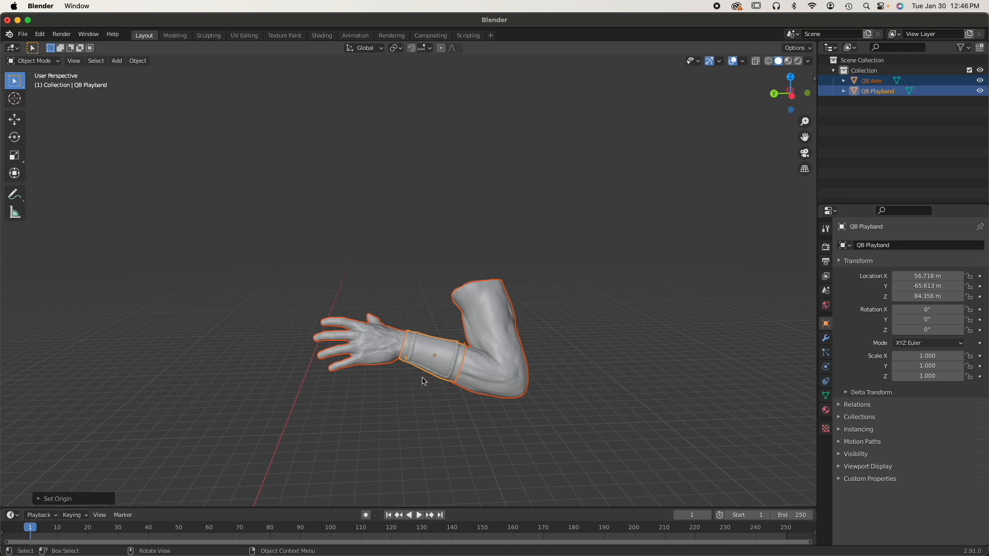
# Select only the playband on the forearm and switch it to Sculpt Mode
pyautogui.scroll(6, 423, 381)
pyautogui.keyDown('shift'); pyautogui.moveTo(477, 421); pyautogui.dragTo(520, 236, button='middle'); pyautogui.keyUp('shift')
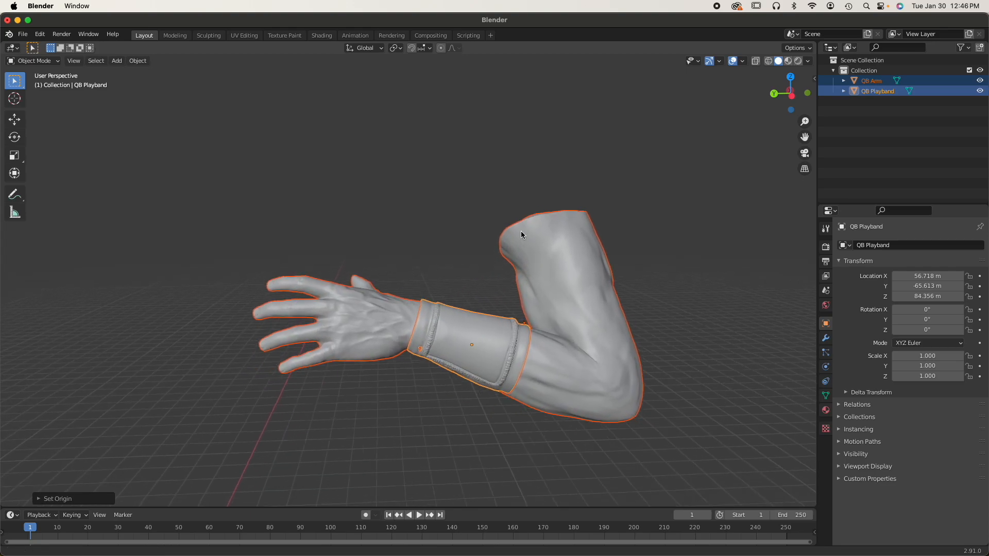
pyautogui.scroll(5, 476, 360)
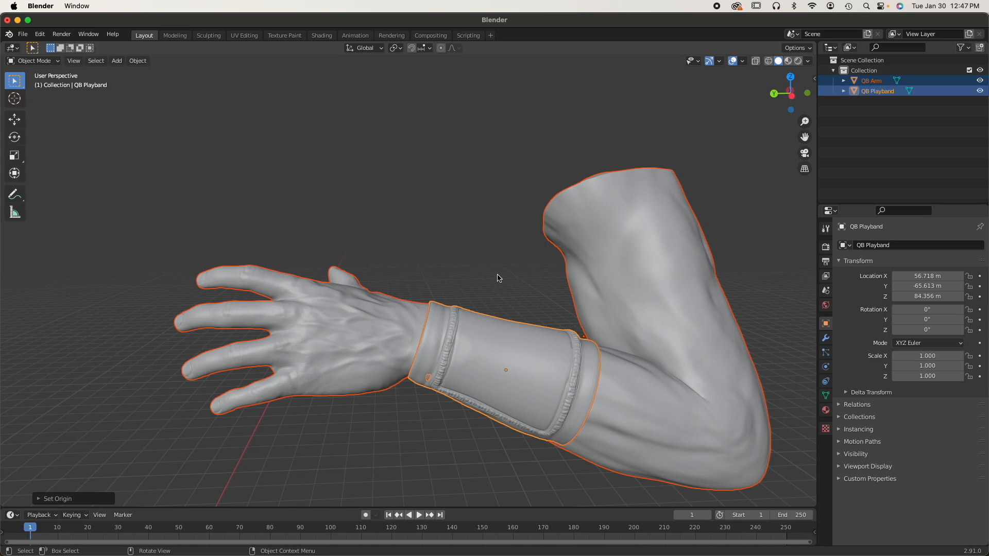
pyautogui.click(515, 375)
pyautogui.click(480, 354)
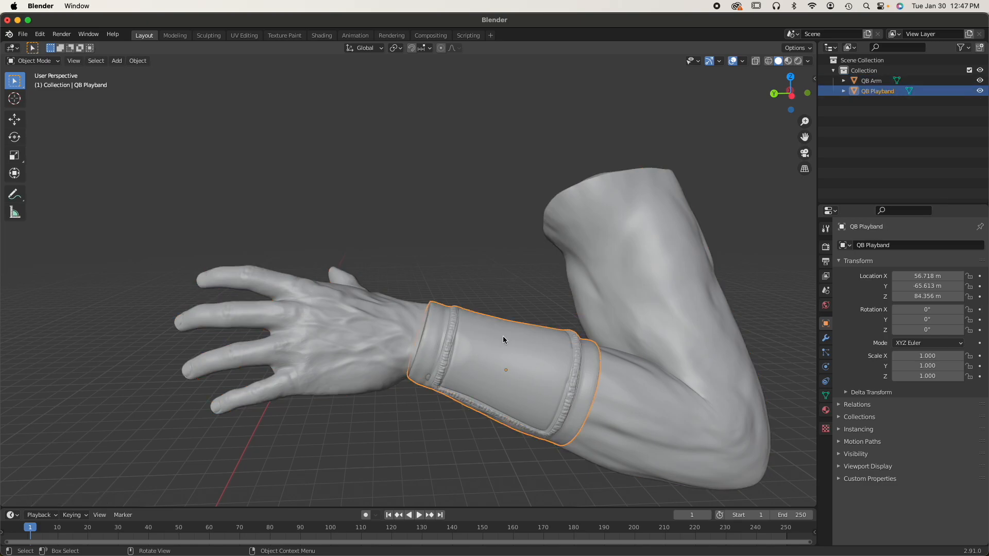
pyautogui.moveTo(477, 362); pyautogui.dragTo(490, 364, button='middle')
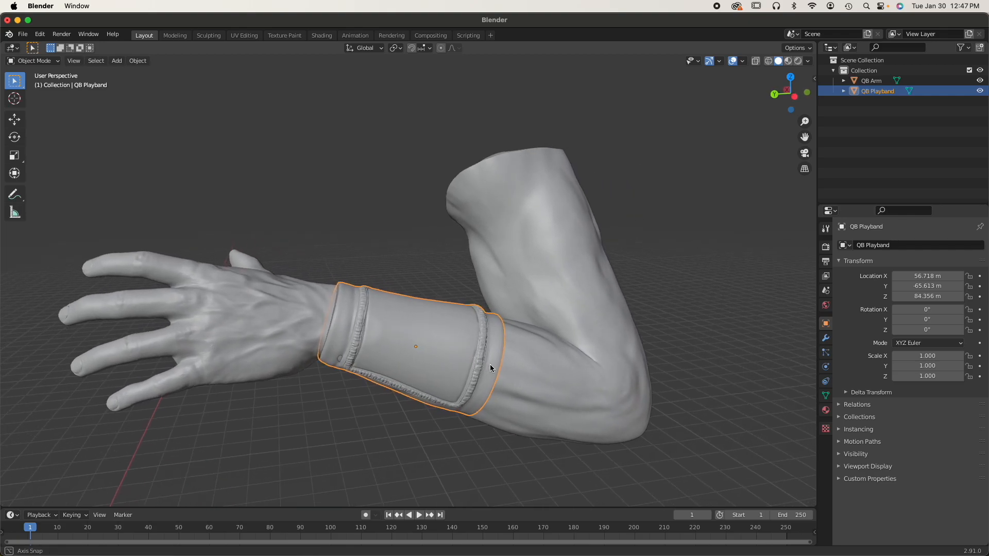
pyautogui.click(47, 64)
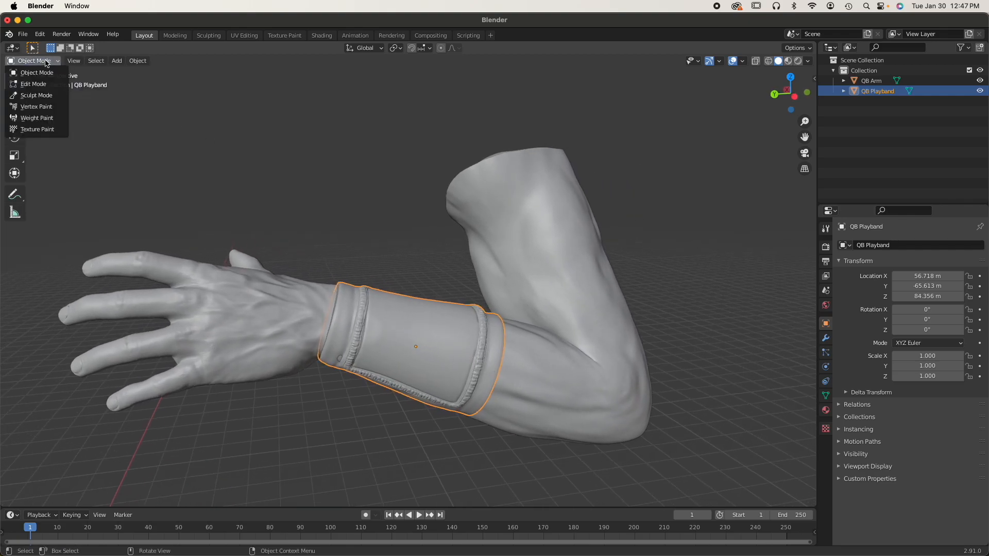
pyautogui.click(43, 95)
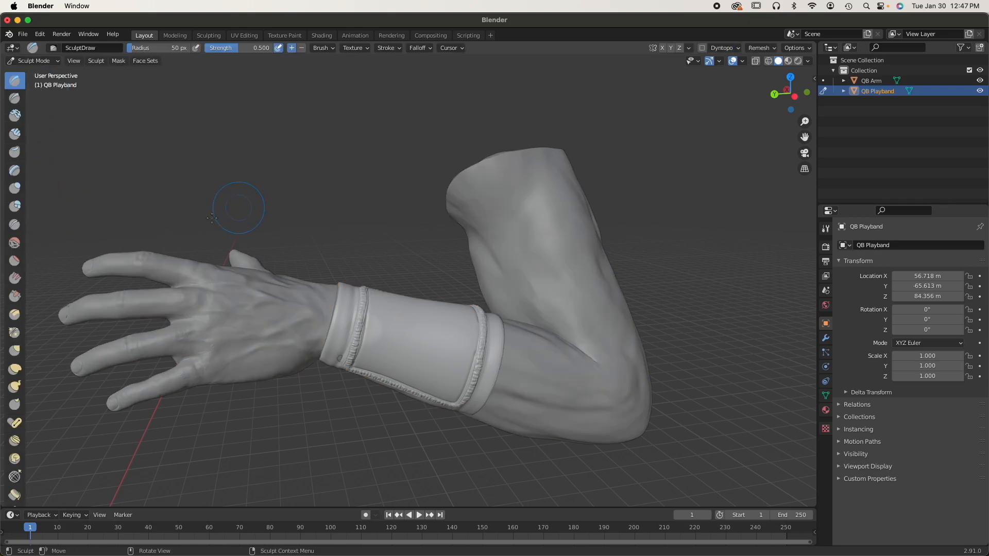
# Choose the Grab brush for the playband and set its strength to 0.674
pyautogui.click(16, 352)
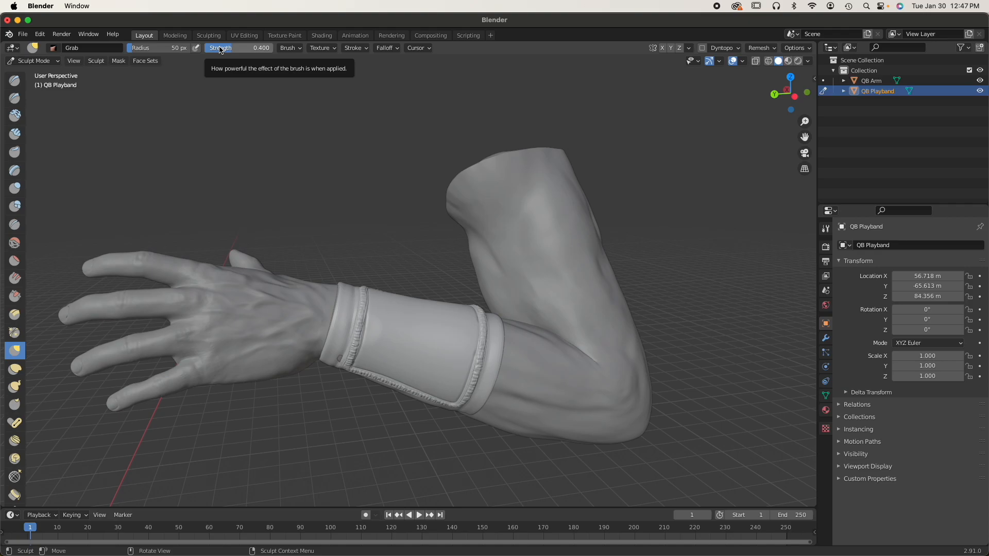
pyautogui.moveTo(244, 48)
pyautogui.mouseDown()
pyautogui.moveTo(273, 48)
pyautogui.moveTo(257, 48)
pyautogui.mouseUp()
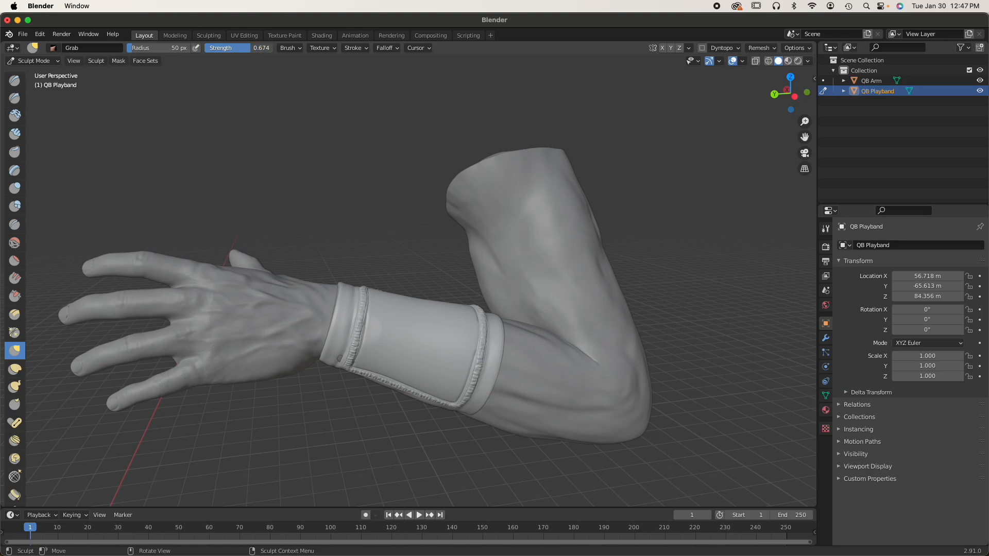
pyautogui.scroll(2, 316, 279)
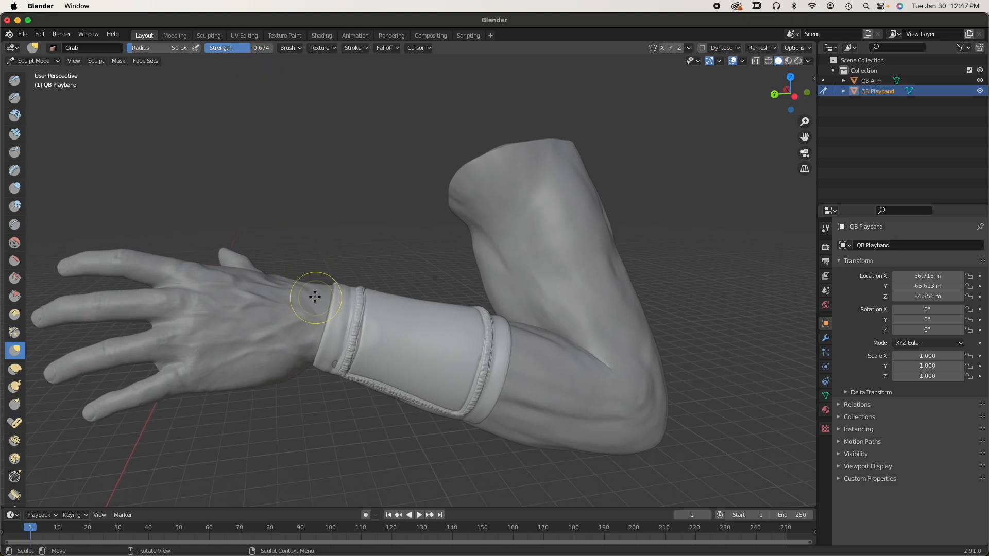
pyautogui.moveTo(315, 296); pyautogui.dragTo(267, 209, button='middle')
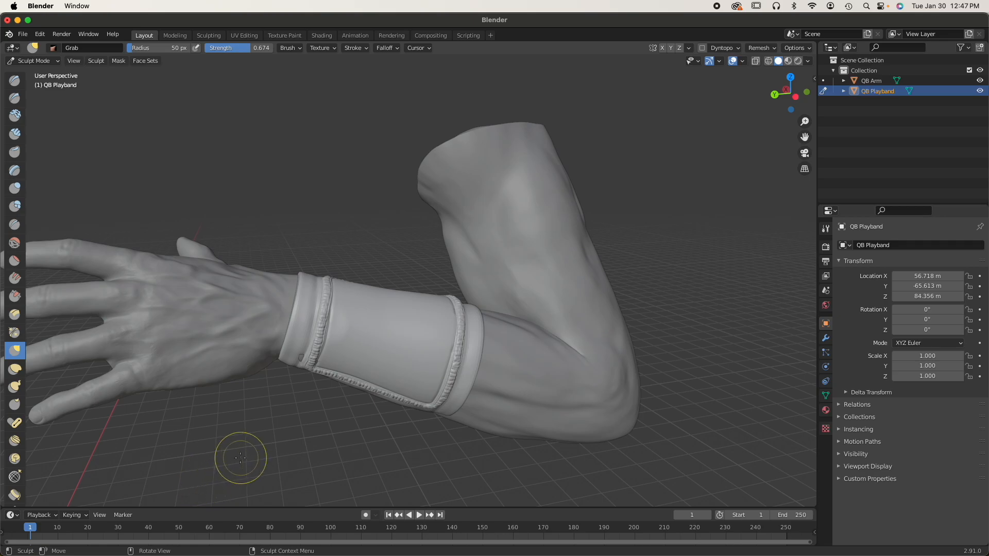
# Enlarge the Grab brush radius to 78 px for working on the playband's wrist edge
pyautogui.press('[')
pyautogui.press('[')
pyautogui.press(']')
pyautogui.press(']')
pyautogui.press(']')
pyautogui.press(']')
pyautogui.press(']')
pyautogui.press(']')
pyautogui.press(']')
pyautogui.moveTo(287, 399); pyautogui.dragTo(295, 381, button='middle')
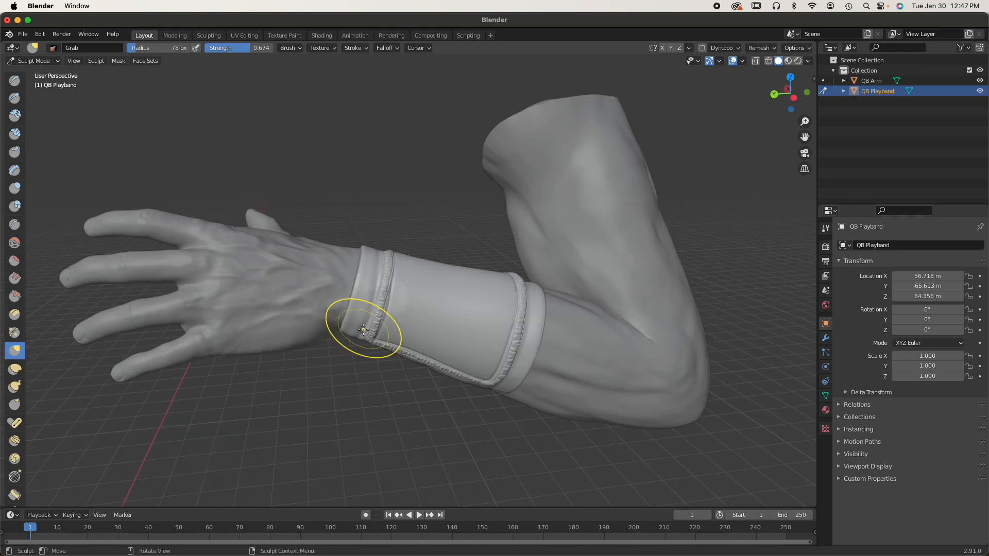
# Pull the playband's wrist edge around the outer side and back of the wrist to follow the arm with the Grab brush
pyautogui.moveTo(363, 330)
pyautogui.mouseDown()
pyautogui.moveTo(397, 353)
pyautogui.moveTo(417, 352)
pyautogui.mouseUp()
pyautogui.moveTo(417, 353)
pyautogui.mouseDown(button='middle')
pyautogui.moveTo(418, 342)
pyautogui.moveTo(381, 388)
pyautogui.moveTo(172, 349)
pyautogui.mouseUp(button='middle')
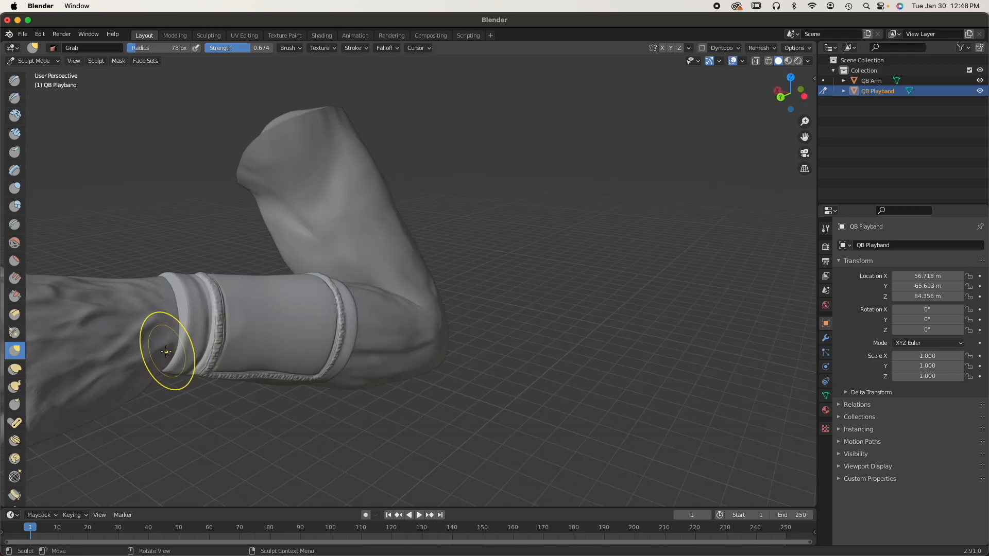
pyautogui.moveTo(105, 346)
pyautogui.keyDown('shift'); pyautogui.mouseDown(button='middle')
pyautogui.moveTo(347, 344)
pyautogui.moveTo(261, 397)
pyautogui.moveTo(342, 331)
pyautogui.moveTo(376, 329)
pyautogui.moveTo(303, 313)
pyautogui.mouseUp(button='middle'); pyautogui.keyUp('shift')
pyautogui.moveTo(579, 337); pyautogui.dragTo(638, 344, button='middle')
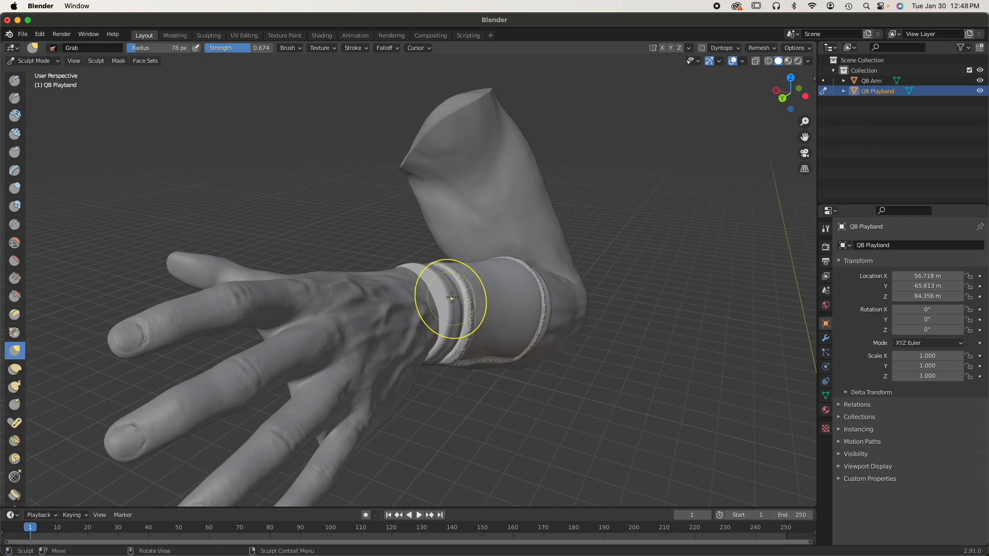
pyautogui.moveTo(454, 316); pyautogui.dragTo(448, 324)
pyautogui.moveTo(439, 279)
pyautogui.mouseDown()
pyautogui.moveTo(431, 289)
pyautogui.moveTo(438, 313)
pyautogui.mouseUp()
pyautogui.moveTo(418, 265); pyautogui.dragTo(419, 276)
# Pull the playband's thumb-side wrist area over the patch of arm poking through with the Grab brush
pyautogui.moveTo(453, 309)
pyautogui.mouseDown(button='middle')
pyautogui.moveTo(449, 338)
pyautogui.moveTo(474, 210)
pyautogui.moveTo(412, 283)
pyautogui.moveTo(397, 334)
pyautogui.moveTo(409, 379)
pyautogui.moveTo(355, 409)
pyautogui.moveTo(397, 380)
pyautogui.moveTo(400, 278)
pyautogui.mouseUp(button='middle')
pyautogui.scroll(4, 390, 400)
pyautogui.scroll(-3, 398, 261)
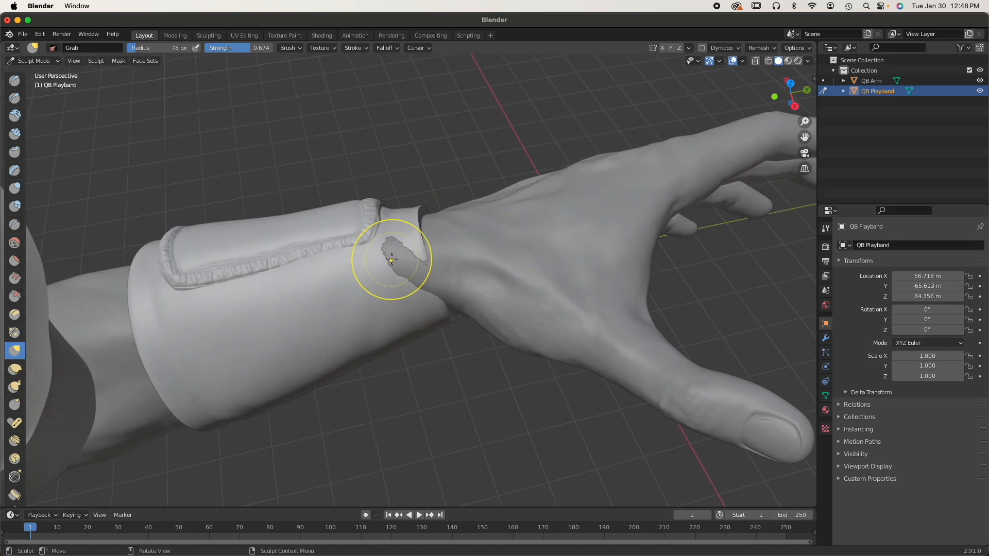
pyautogui.scroll(5, 397, 254)
pyautogui.scroll(-4, 388, 252)
pyautogui.scroll(-2, 388, 252)
pyautogui.scroll(6, 364, 254)
pyautogui.moveTo(369, 249); pyautogui.dragTo(331, 253, button='middle')
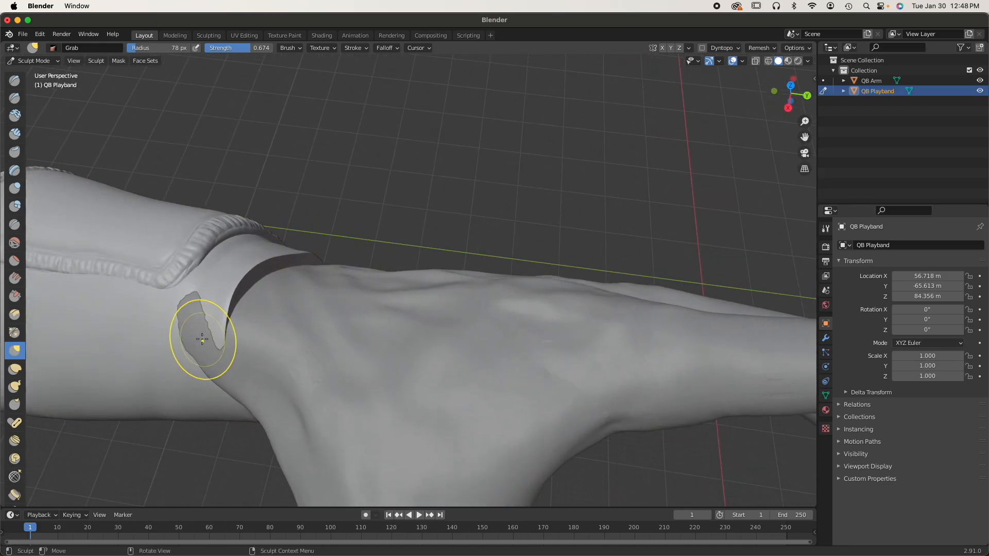
pyautogui.moveTo(208, 336)
pyautogui.mouseDown()
pyautogui.moveTo(195, 333)
pyautogui.moveTo(193, 344)
pyautogui.moveTo(170, 319)
pyautogui.moveTo(133, 329)
pyautogui.moveTo(209, 375)
pyautogui.moveTo(207, 393)
pyautogui.moveTo(210, 365)
pyautogui.moveTo(199, 364)
pyautogui.mouseUp()
# Enlarge the Grab brush radius to 157 px and reshape the playband along the inner side of the forearm
pyautogui.press(']')
pyautogui.press(']')
pyautogui.press(']')
pyautogui.moveTo(200, 364); pyautogui.dragTo(247, 205, button='middle')
pyautogui.moveTo(242, 173); pyautogui.dragTo(238, 186)
pyautogui.moveTo(230, 150)
pyautogui.keyDown('shift'); pyautogui.mouseDown(button='middle')
pyautogui.moveTo(402, 254)
pyautogui.moveTo(394, 245)
pyautogui.moveTo(309, 316)
pyautogui.moveTo(380, 276)
pyautogui.mouseUp(button='middle'); pyautogui.keyUp('shift')
pyautogui.moveTo(519, 241); pyautogui.dragTo(505, 241)
pyautogui.moveTo(505, 194); pyautogui.dragTo(495, 196)
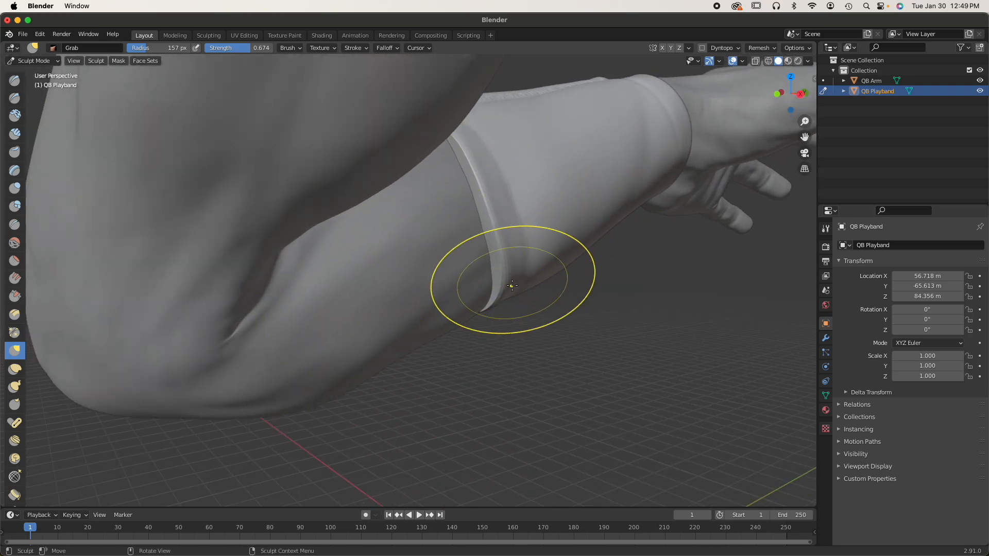
# Push the playband's flared elbow-side edge in against the underside of the forearm with the Grab brush
pyautogui.moveTo(506, 285)
pyautogui.mouseDown(button='middle')
pyautogui.moveTo(461, 216)
pyautogui.moveTo(455, 168)
pyautogui.moveTo(463, 319)
pyautogui.moveTo(398, 249)
pyautogui.moveTo(407, 193)
pyautogui.mouseUp(button='middle')
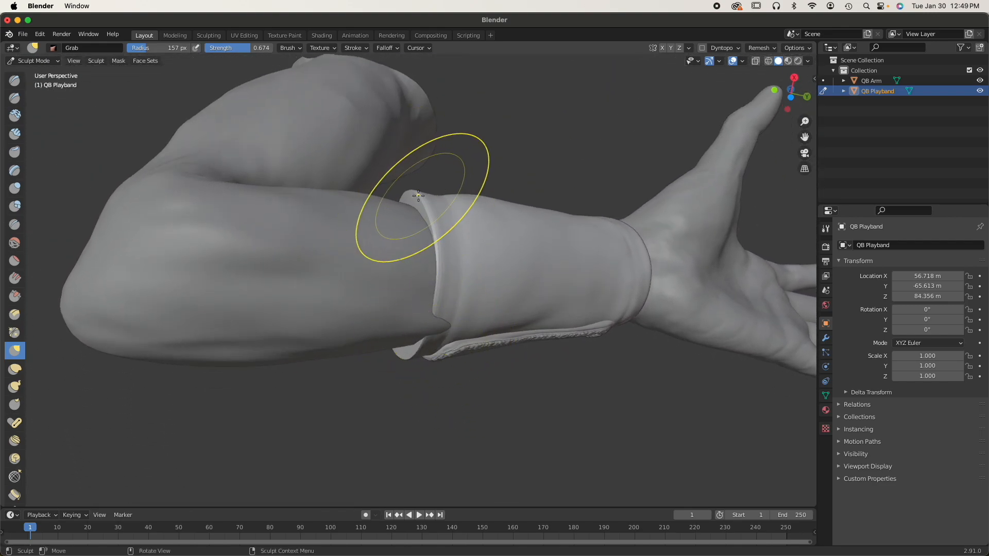
pyautogui.moveTo(418, 195); pyautogui.dragTo(415, 201)
pyautogui.moveTo(479, 202); pyautogui.dragTo(479, 206)
pyautogui.moveTo(478, 198); pyautogui.dragTo(479, 204)
pyautogui.moveTo(437, 320); pyautogui.dragTo(442, 330)
pyautogui.moveTo(406, 361); pyautogui.dragTo(406, 353)
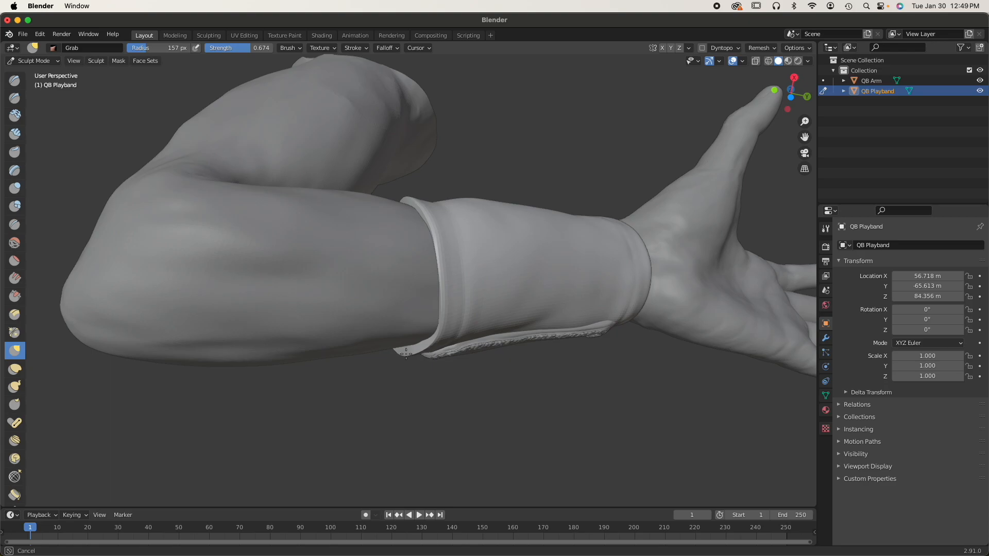
# Tuck the playband's elbow-side edge closer to the upper side of the forearm with the Grab brush
pyautogui.moveTo(406, 349); pyautogui.dragTo(394, 394, button='middle')
pyautogui.moveTo(410, 440); pyautogui.dragTo(419, 452)
pyautogui.moveTo(419, 453); pyautogui.dragTo(454, 438, button='middle')
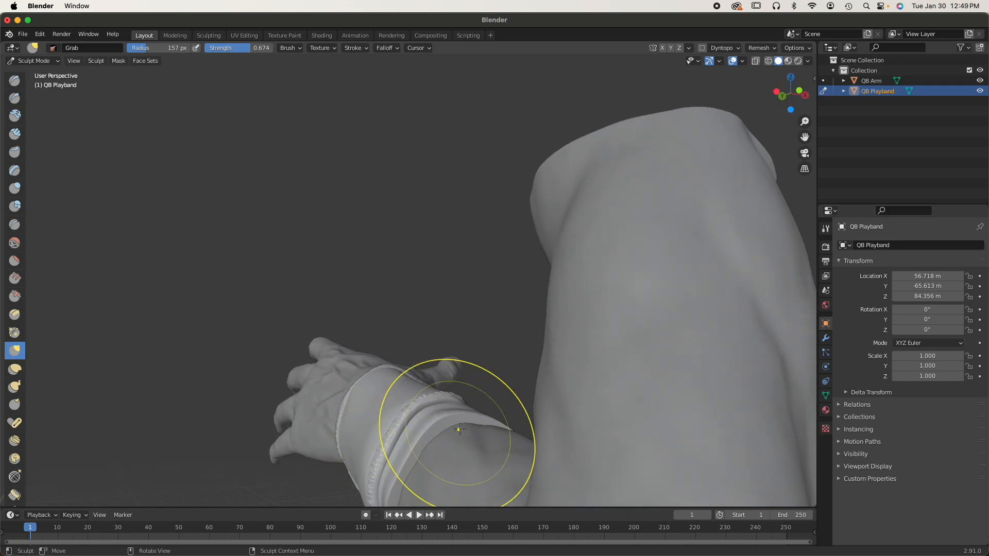
pyautogui.moveTo(451, 412); pyautogui.dragTo(460, 423)
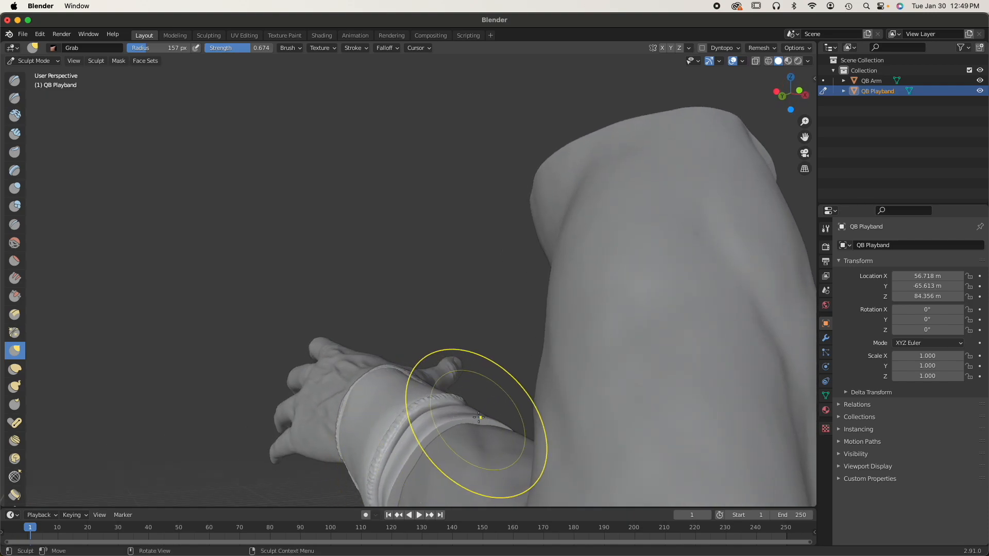
pyautogui.moveTo(409, 447); pyautogui.dragTo(413, 454)
pyautogui.moveTo(392, 485); pyautogui.dragTo(417, 420, button='middle')
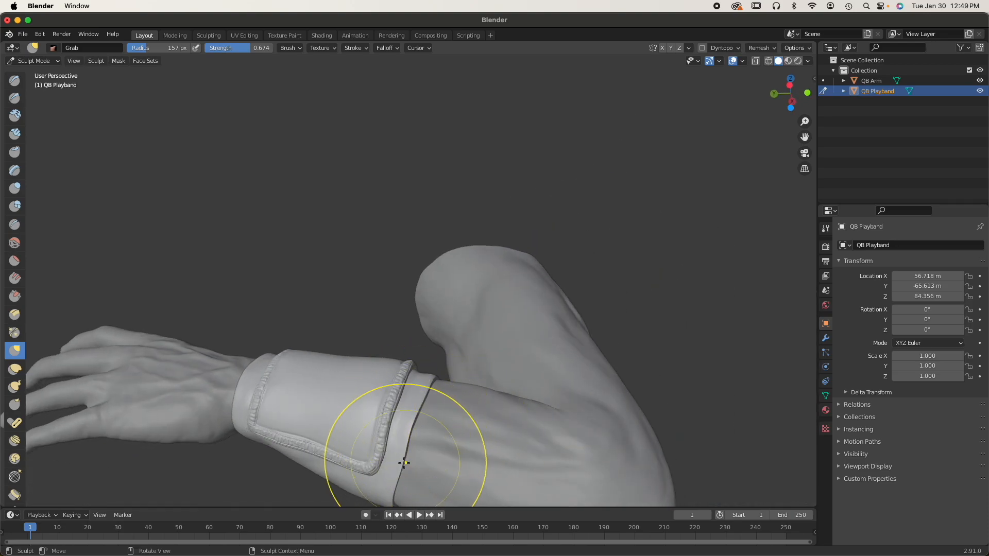
# Touch up the playband's wrist end from several sides with short Grab strokes
pyautogui.moveTo(404, 463); pyautogui.dragTo(425, 403, button='middle')
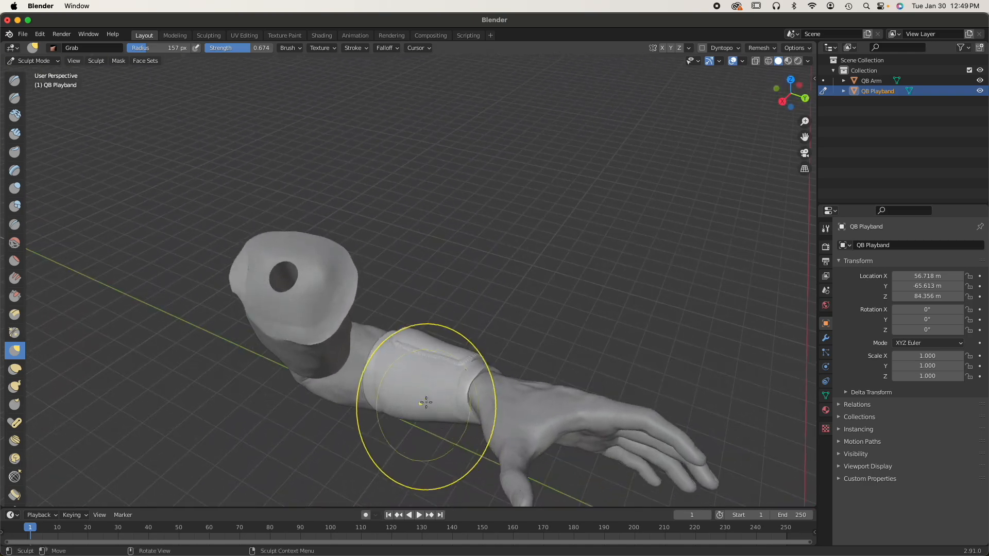
pyautogui.scroll(1, 425, 403)
pyautogui.moveTo(477, 418); pyautogui.dragTo(487, 420)
pyautogui.scroll(1, 483, 420)
pyautogui.moveTo(483, 420)
pyautogui.mouseDown(button='middle')
pyautogui.moveTo(382, 360)
pyautogui.moveTo(406, 360)
pyautogui.moveTo(466, 330)
pyautogui.mouseUp(button='middle')
pyautogui.moveTo(536, 308); pyautogui.dragTo(542, 293)
pyautogui.moveTo(522, 308); pyautogui.dragTo(420, 361, button='middle')
pyautogui.moveTo(382, 406); pyautogui.dragTo(386, 376)
pyautogui.moveTo(386, 375)
pyautogui.mouseDown(button='middle')
pyautogui.moveTo(264, 393)
pyautogui.moveTo(309, 407)
pyautogui.mouseUp(button='middle')
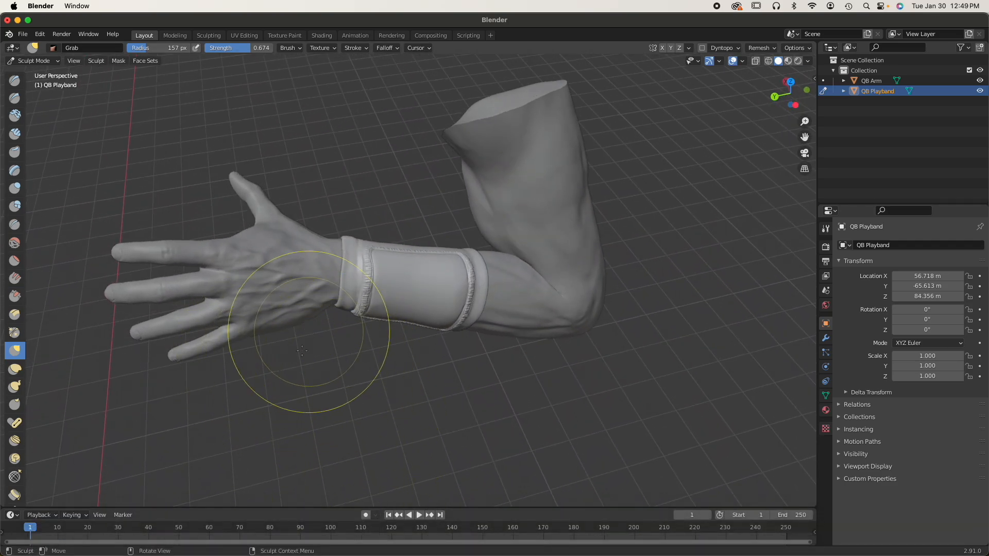
# Return to Object Mode and select only the playband
pyautogui.click(43, 62)
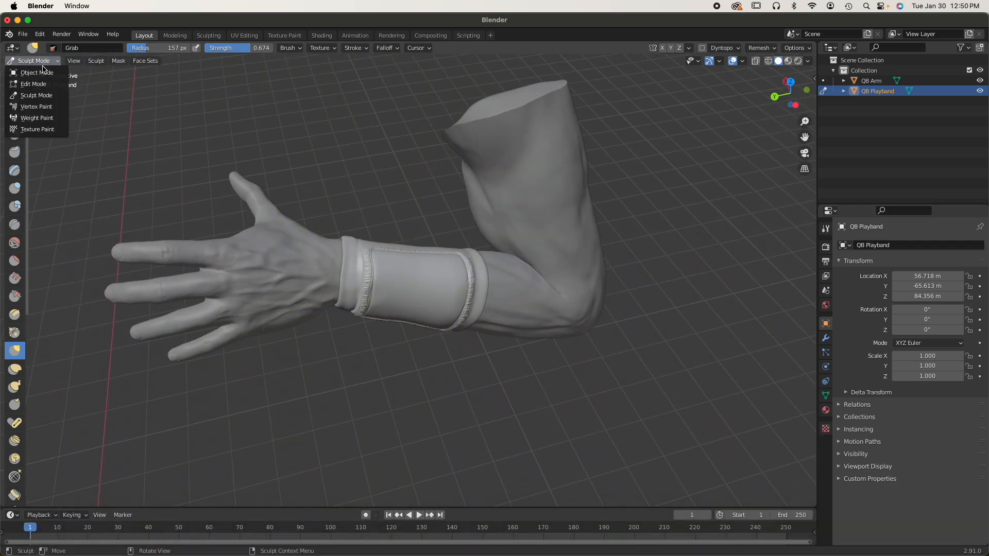
pyautogui.click(43, 72)
pyautogui.click(408, 289)
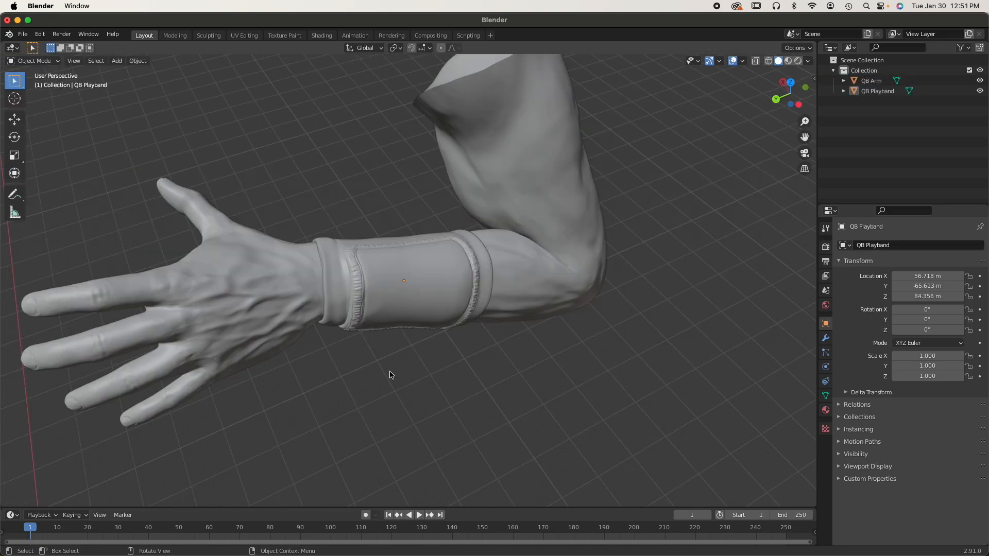
pyautogui.click(411, 297)
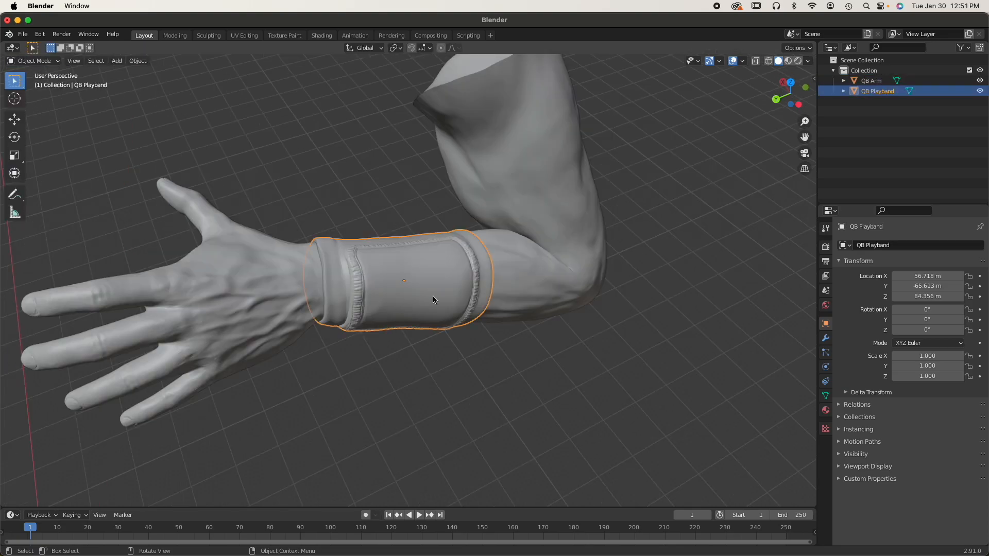
# Export only the selected playband as STL, overwriting QB Playband.stl in the Blender Parts folder
pyautogui.click(23, 34)
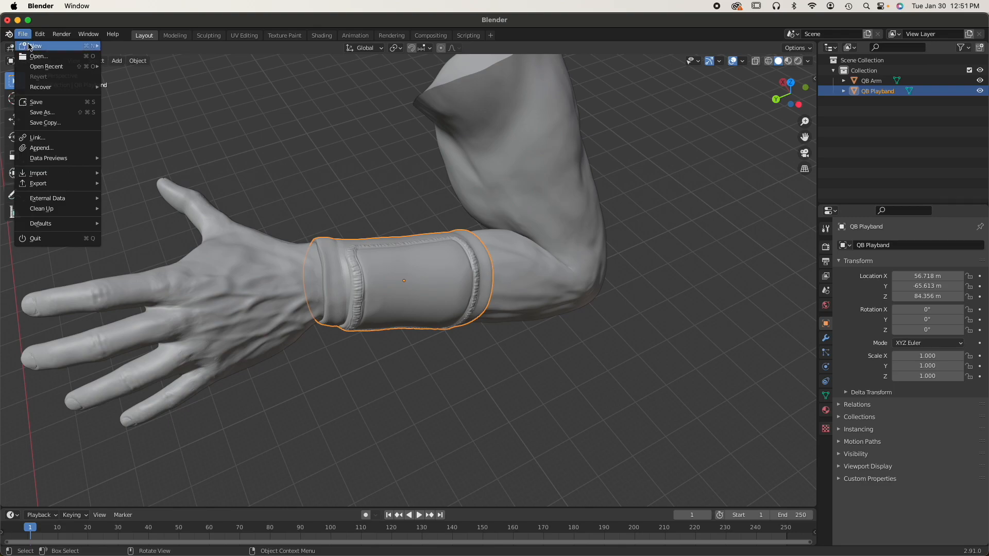
pyautogui.moveTo(56, 183)
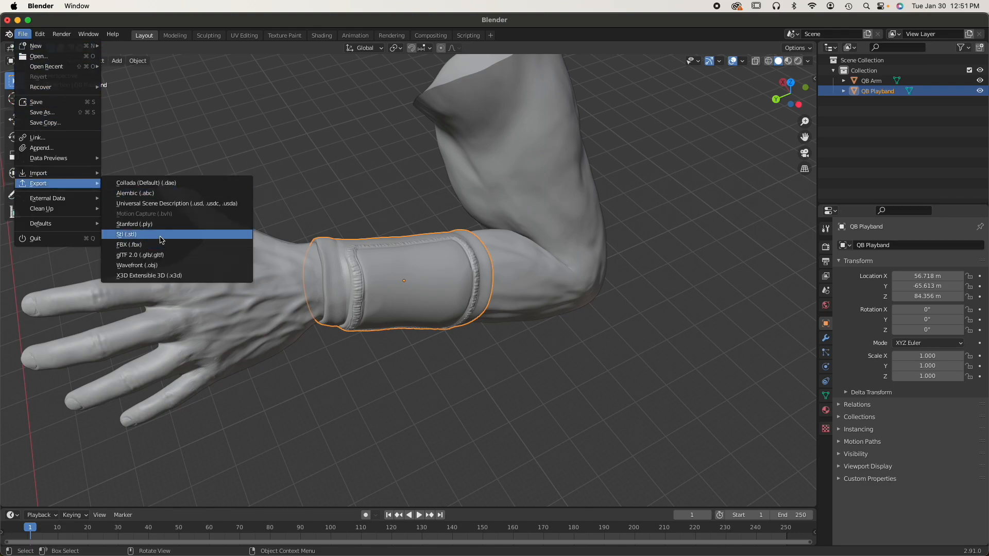
pyautogui.click(161, 236)
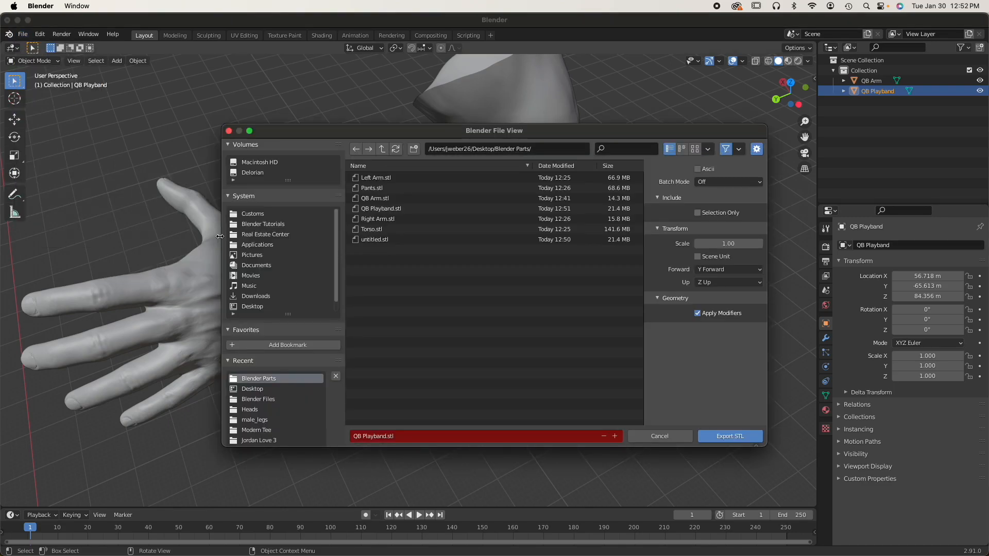
pyautogui.click(697, 213)
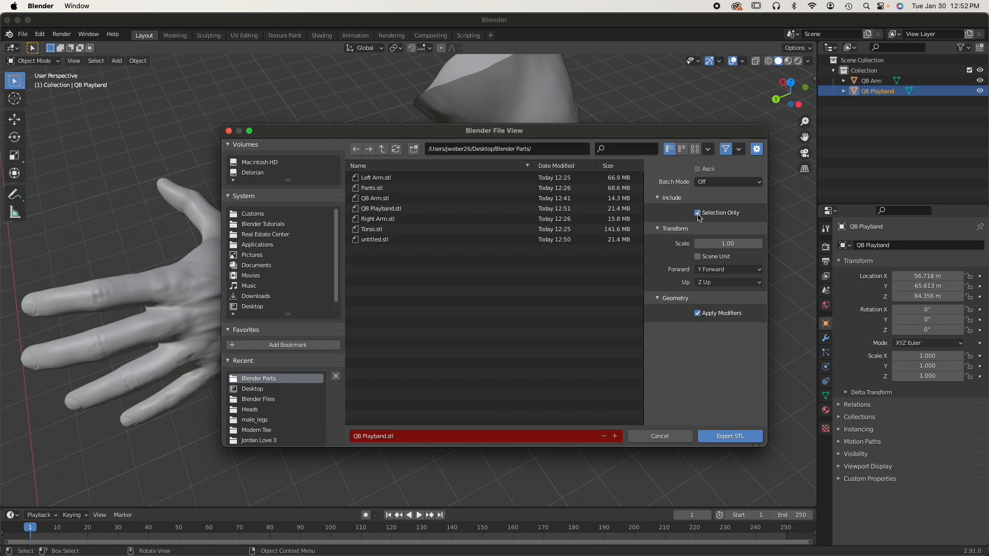
pyautogui.click(385, 210)
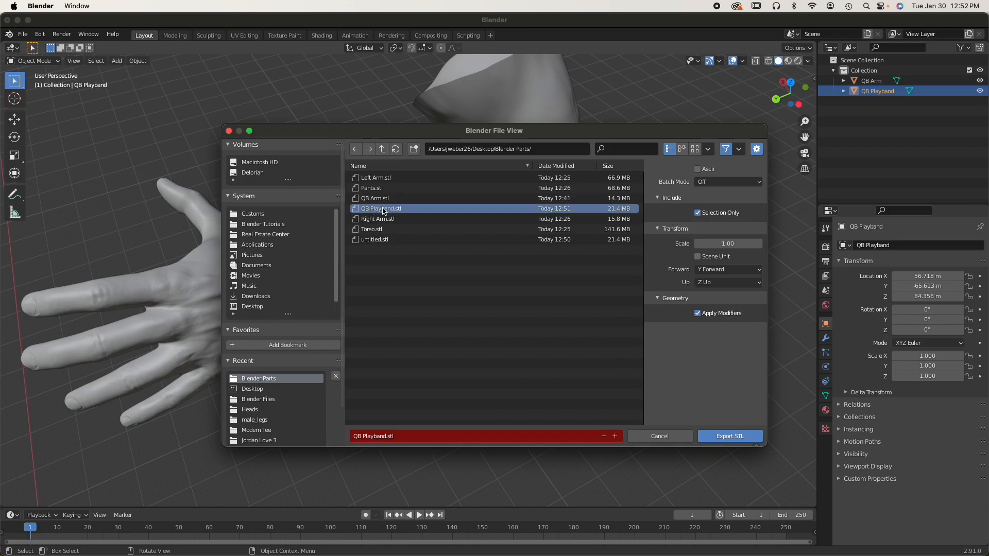
pyautogui.click(733, 439)
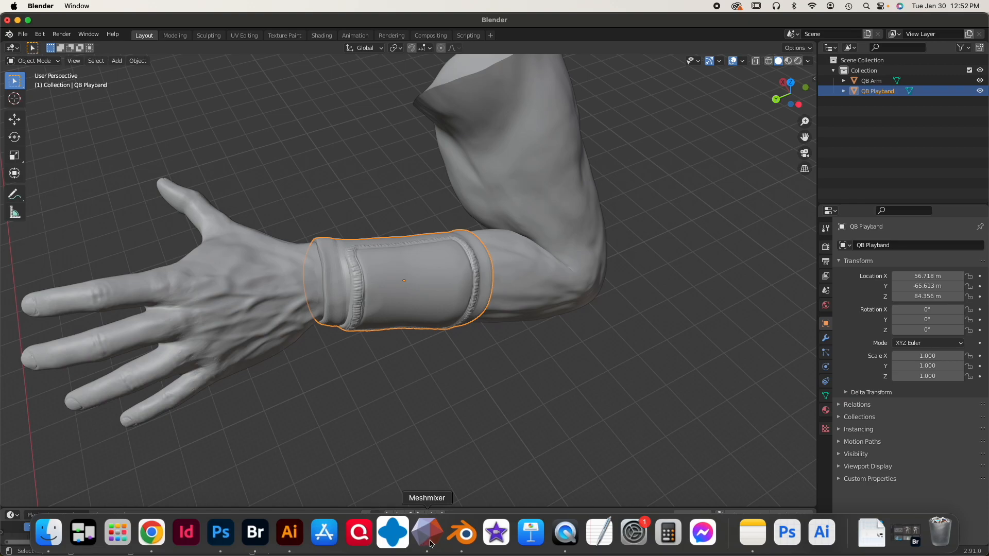
# Switch to Meshmixer and append QB Playband.stl from Blender Parts, declining the automatic scale-up
pyautogui.click(427, 549)
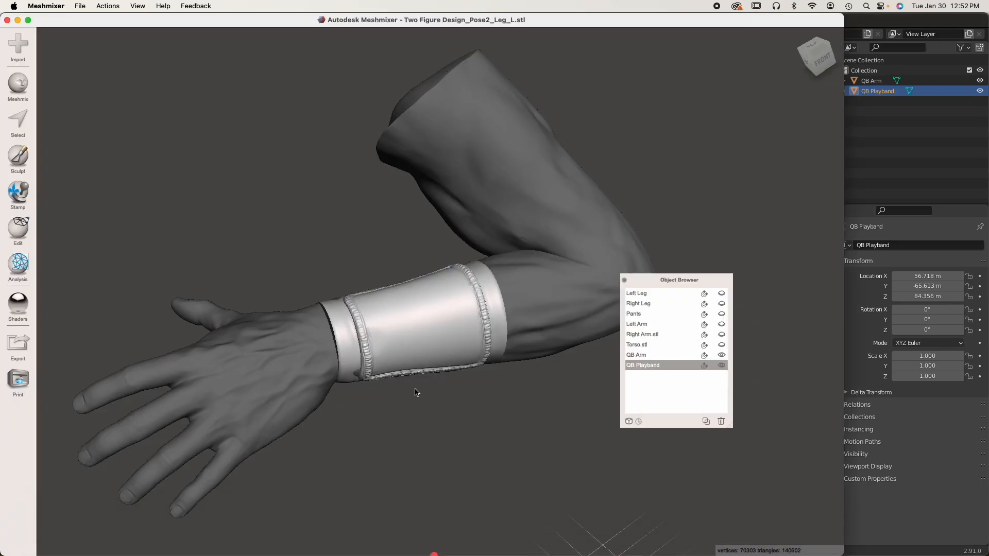
pyautogui.scroll(-2, 414, 396)
pyautogui.moveTo(414, 395); pyautogui.dragTo(463, 455, button='right')
pyautogui.scroll(4, 414, 324)
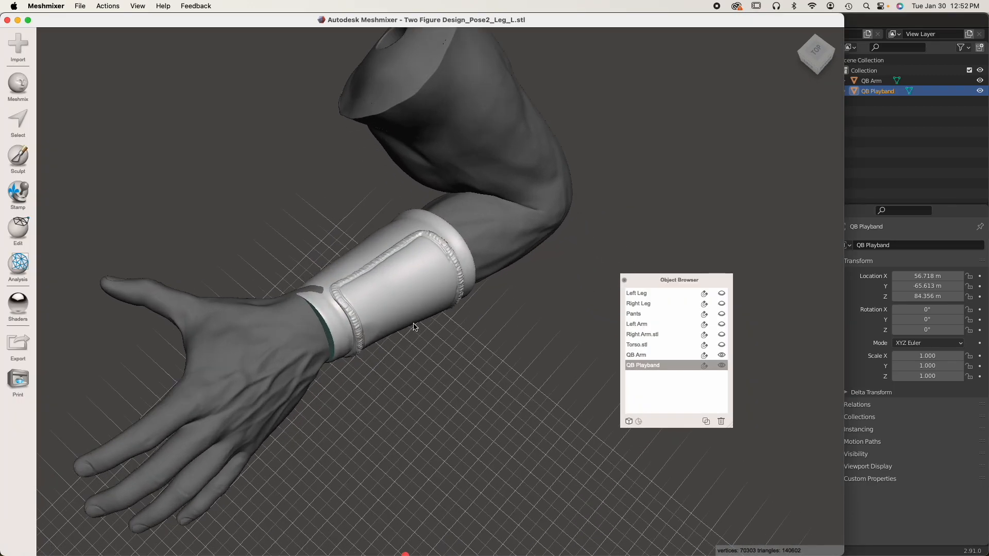
pyautogui.click(28, 50)
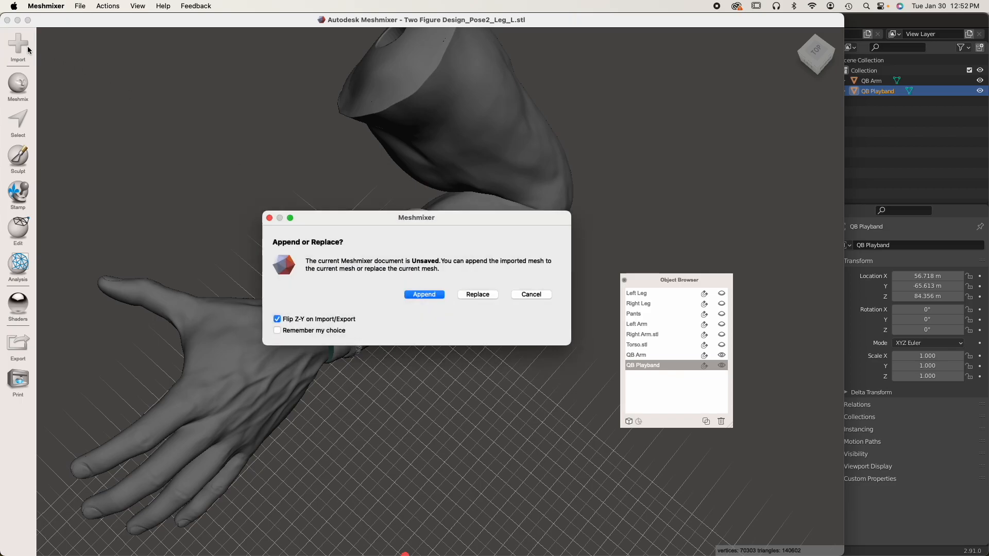
pyautogui.click(426, 294)
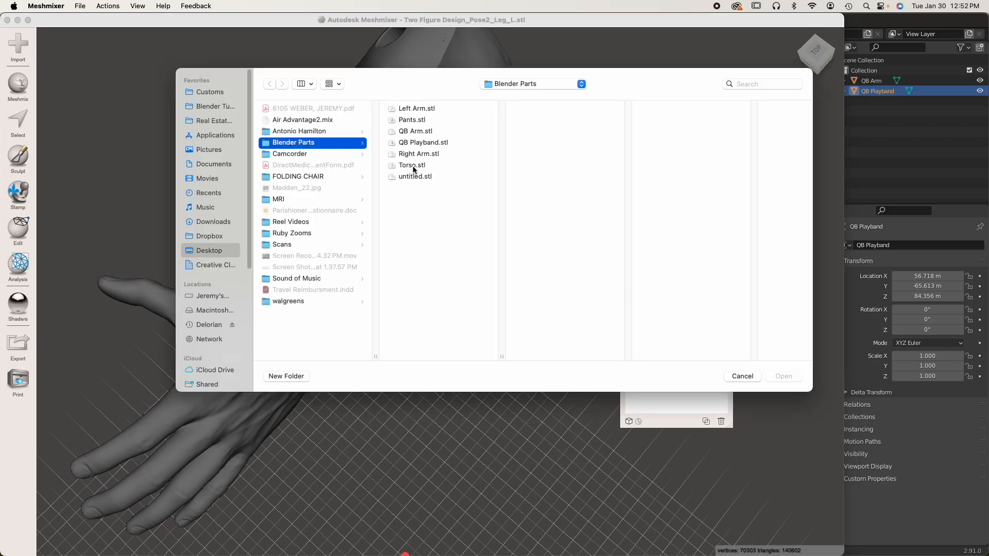
pyautogui.click(430, 144)
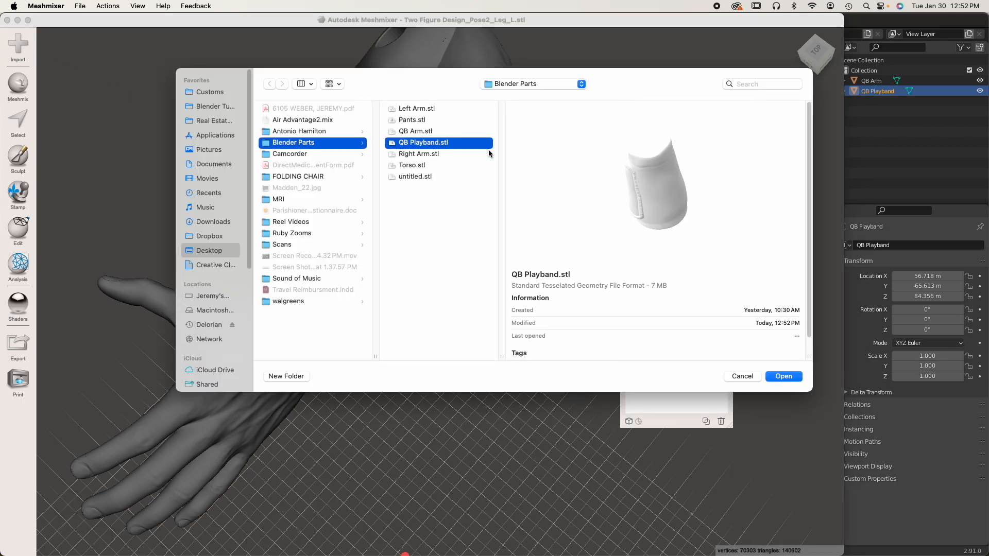
pyautogui.click(783, 377)
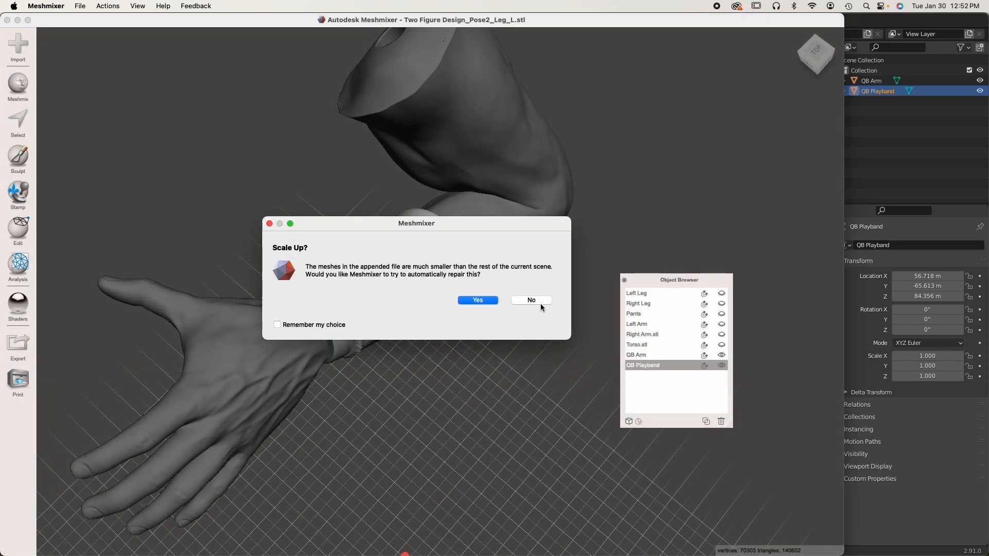
pyautogui.click(535, 299)
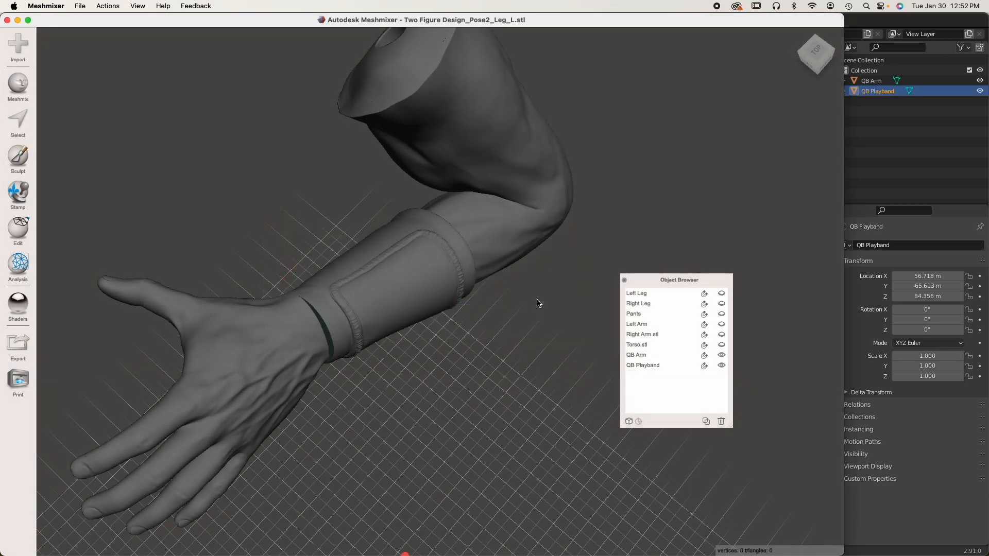
# Hide the old QB Playband, select the QB arm and check the new band's fit around the forearm
pyautogui.click(721, 365)
pyautogui.click(285, 358)
pyautogui.moveTo(420, 396); pyautogui.dragTo(448, 170, button='right')
pyautogui.click(383, 338)
pyautogui.click(397, 465)
pyautogui.moveTo(397, 465); pyautogui.dragTo(321, 433, button='right')
pyautogui.moveTo(364, 293); pyautogui.dragTo(373, 330, button='right')
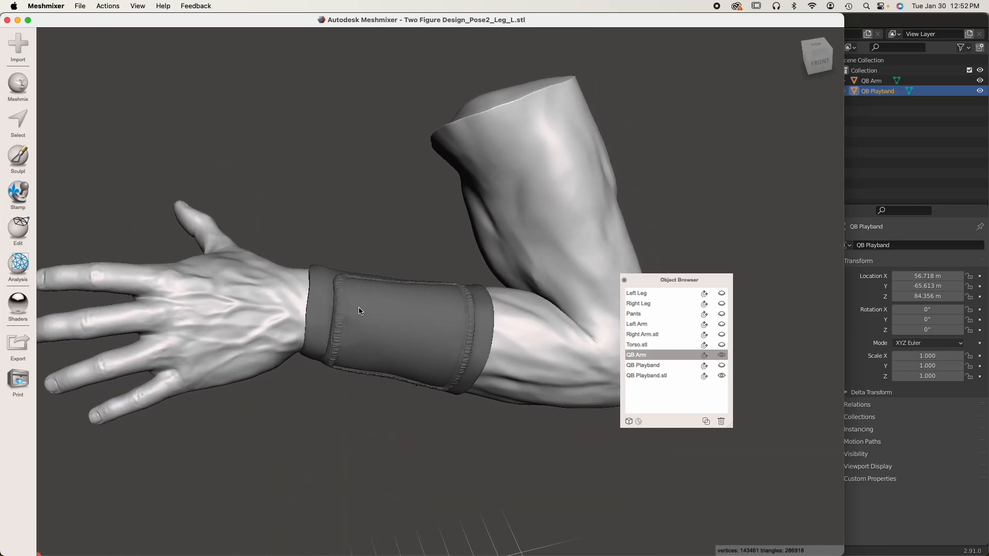
# Combine the QB Arm with the newly imported QB Playband.stl and inspect the combined mesh from several sides
pyautogui.keyDown('shift'); pyautogui.click(359, 310); pyautogui.keyUp('shift')
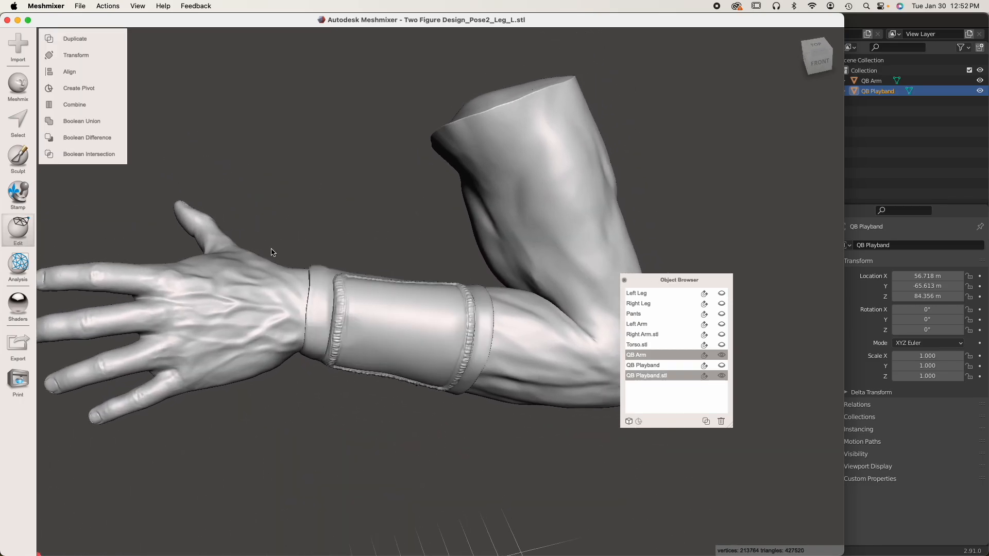
pyautogui.click(94, 105)
pyautogui.moveTo(453, 314); pyautogui.dragTo(281, 309, button='right')
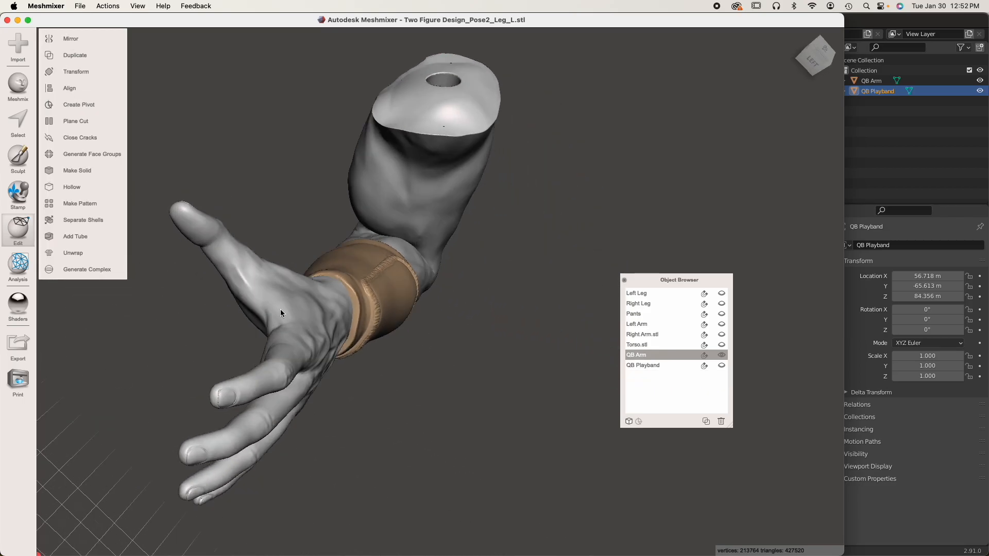
pyautogui.moveTo(427, 181); pyautogui.dragTo(161, 322, button='right')
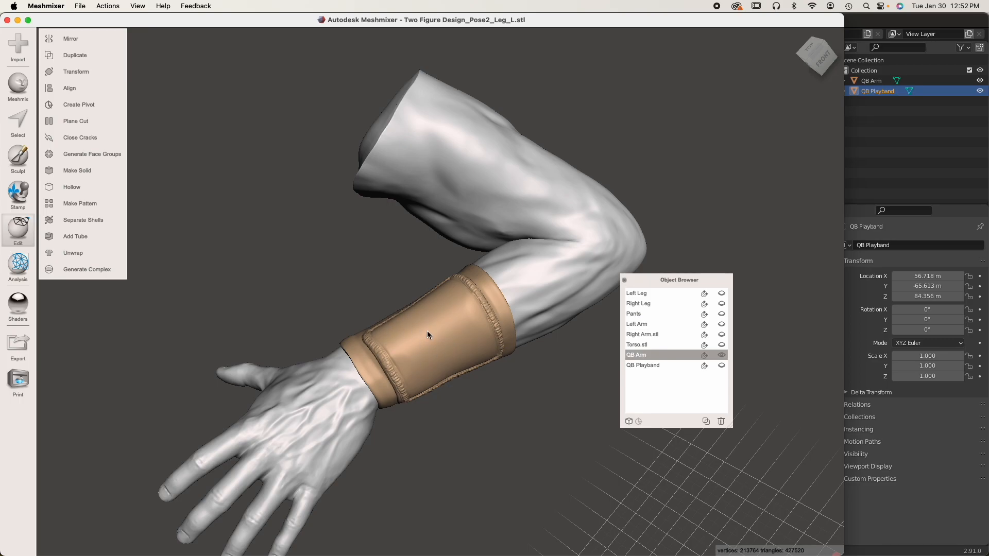
pyautogui.moveTo(418, 304); pyautogui.dragTo(431, 369, button='right')
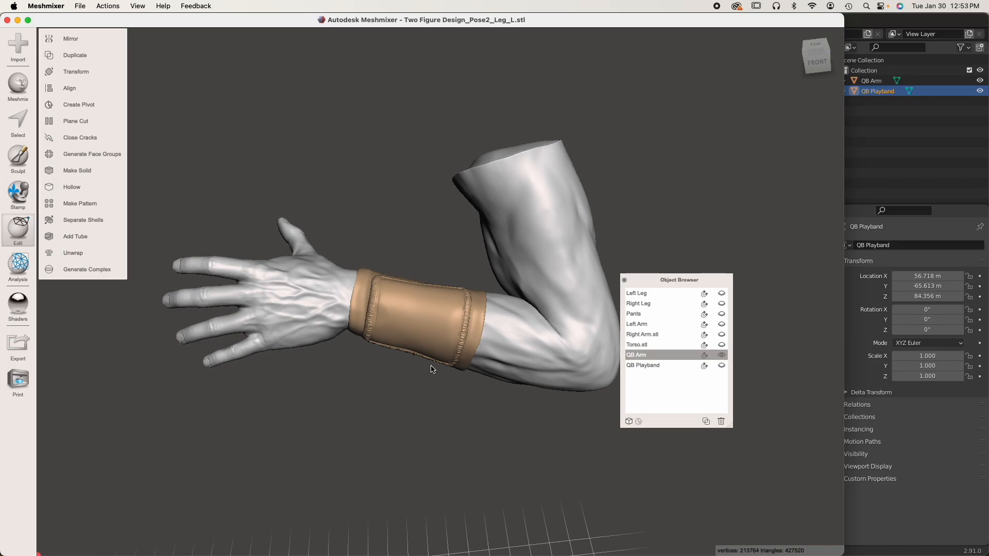
pyautogui.moveTo(426, 354); pyautogui.dragTo(426, 278, button='right')
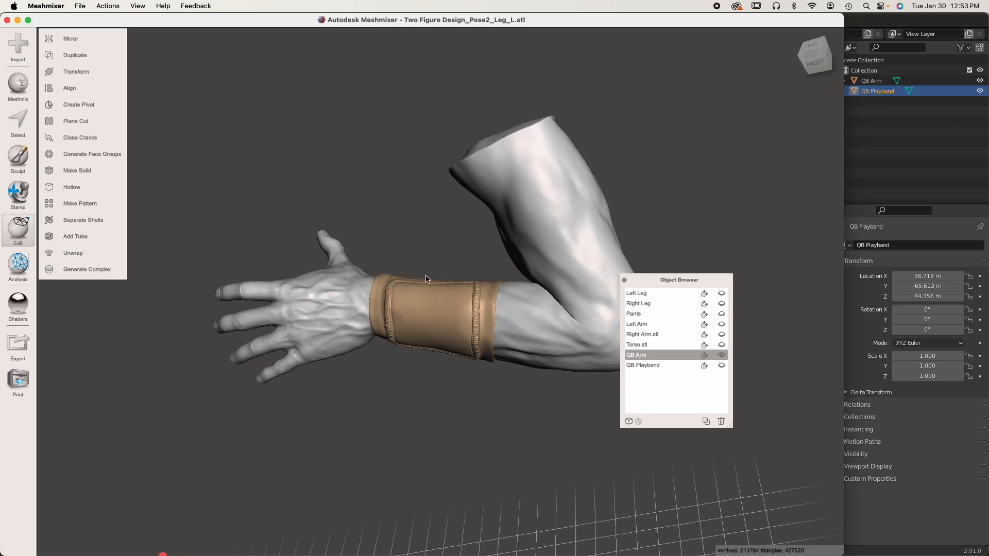
# Delete the combined QB Arm and the old QB Playband from the scene
pyautogui.keyDown('shift'); pyautogui.click(656, 365); pyautogui.keyUp('shift')
pyautogui.click(721, 422)
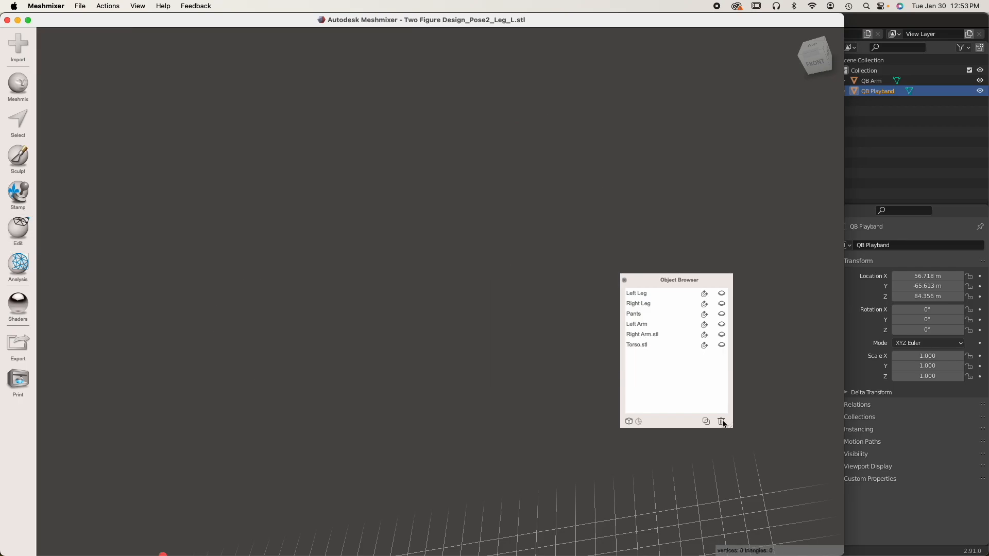
# Show the Left Leg, Right Leg, Pants, Left Arm, Right Arm.stl and Torso.stl in the scene
pyautogui.click(721, 293)
pyautogui.click(722, 303)
pyautogui.click(721, 314)
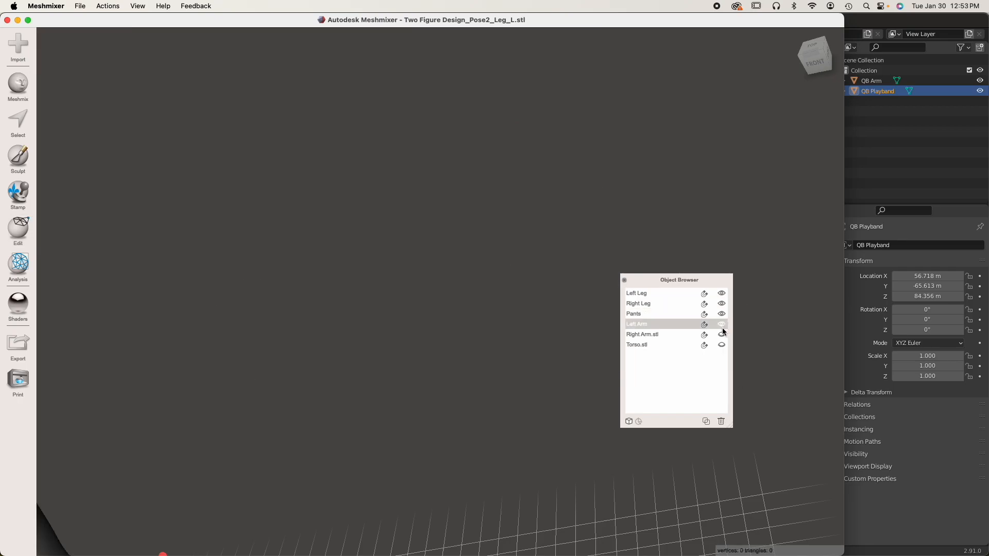
pyautogui.click(722, 324)
pyautogui.click(722, 334)
pyautogui.click(721, 344)
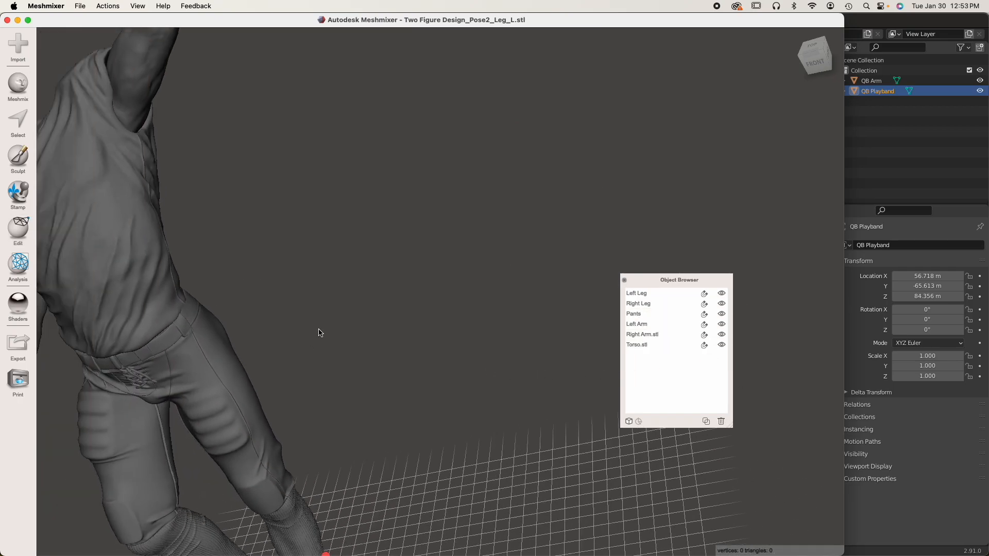
# Examine the assembled headless player figure from the raised football down to the feet
pyautogui.scroll(-5, 317, 333)
pyautogui.moveTo(344, 319); pyautogui.dragTo(364, 326, button='right')
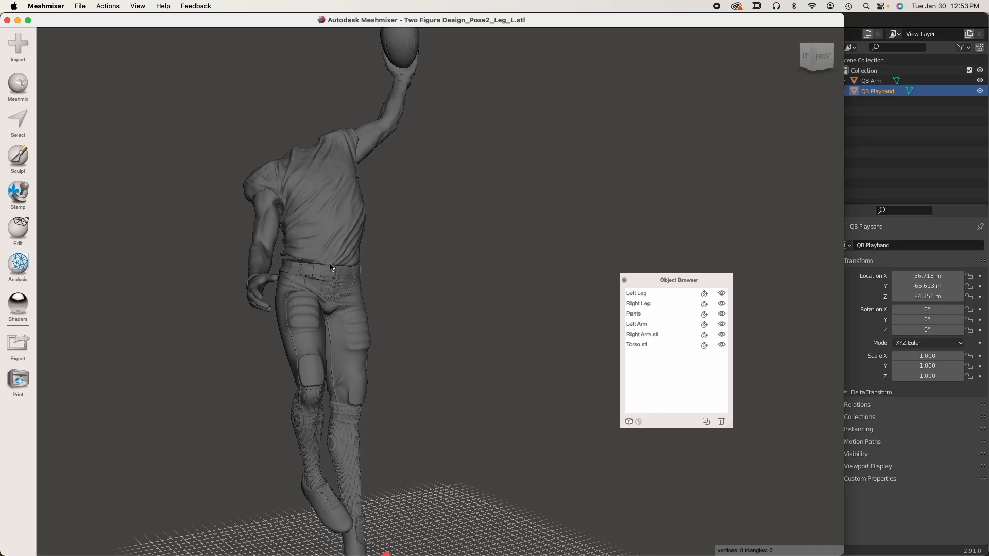
pyautogui.moveTo(332, 245); pyautogui.dragTo(407, 312, button='middle')
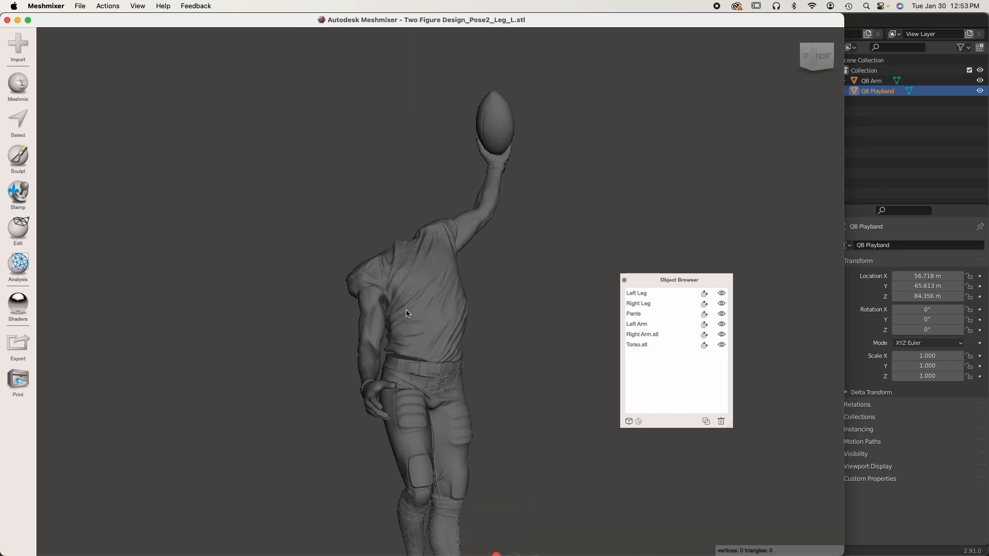
pyautogui.scroll(-2, 468, 336)
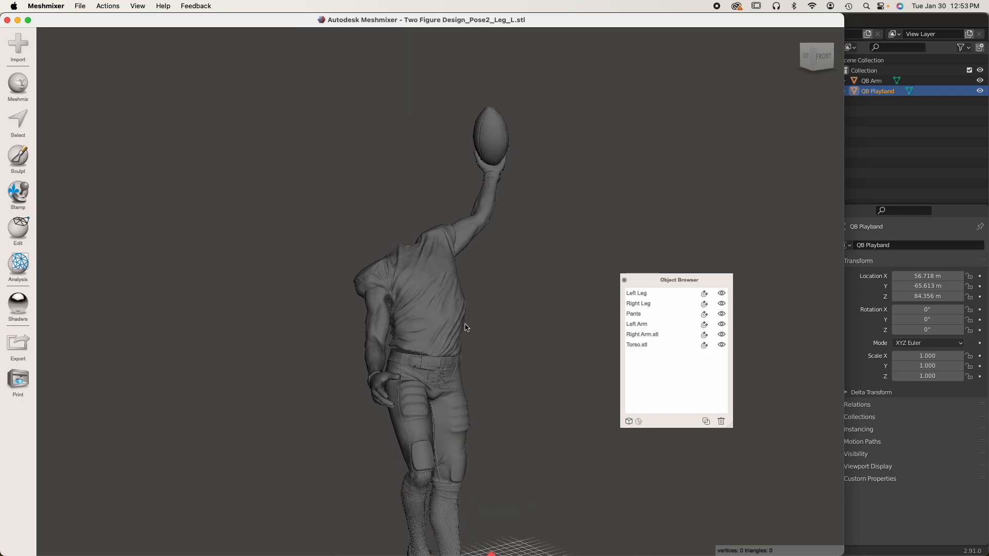
pyautogui.scroll(-2, 467, 327)
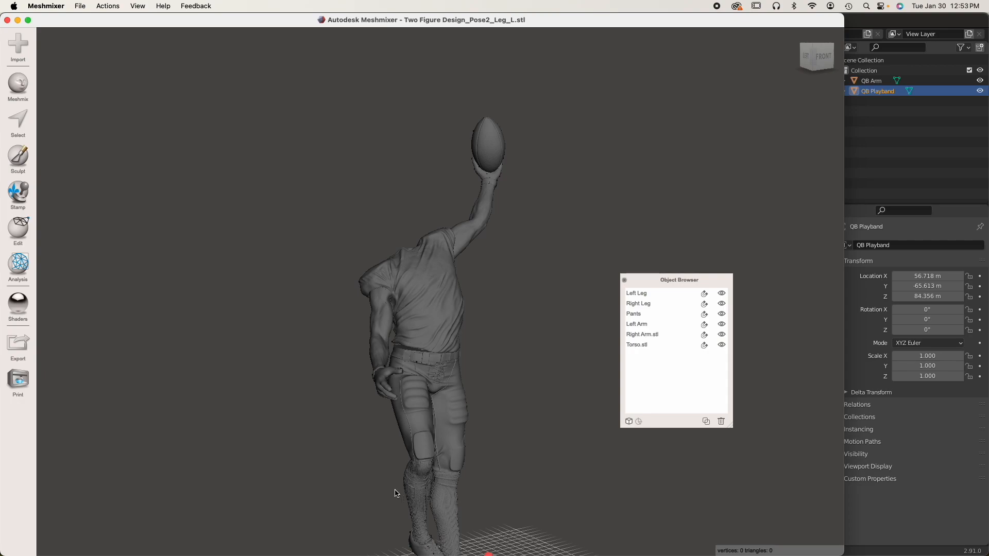
pyautogui.moveTo(405, 456); pyautogui.dragTo(329, 415, button='middle')
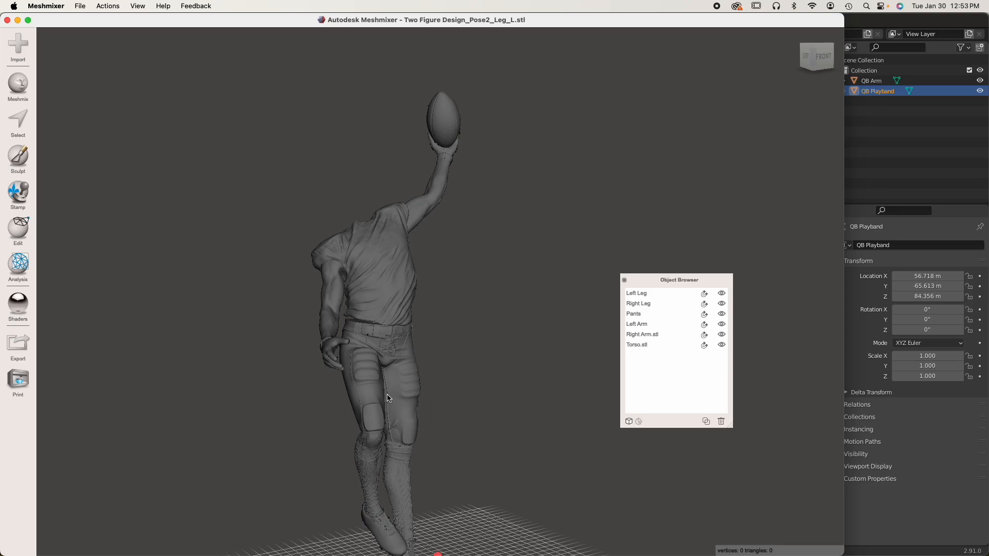
pyautogui.scroll(5, 389, 395)
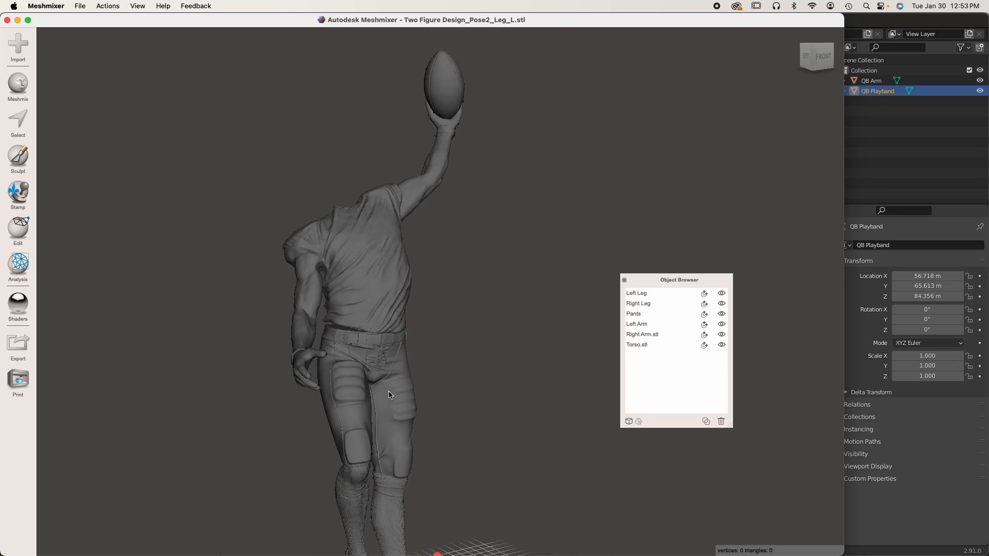
pyautogui.moveTo(377, 434); pyautogui.dragTo(368, 289, button='middle')
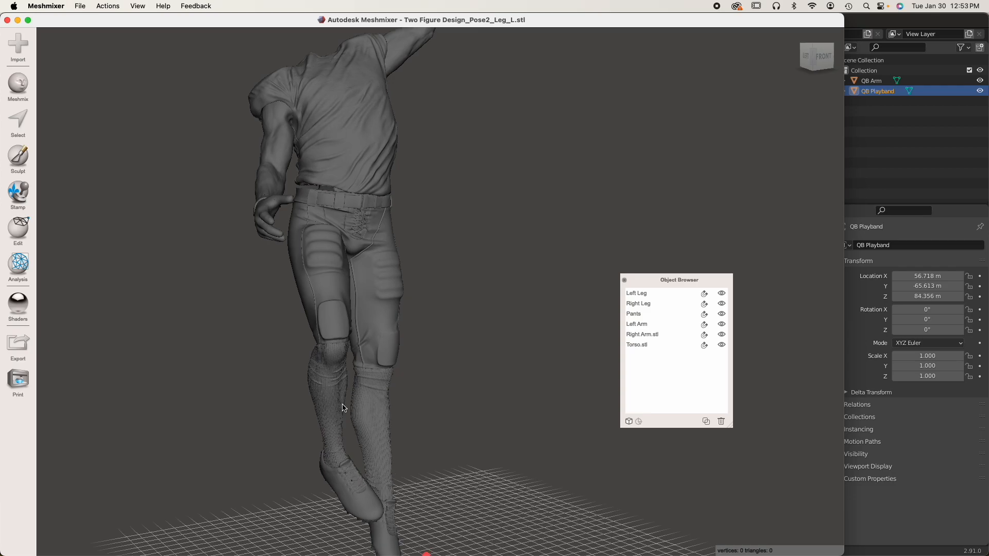
# Highlight the legs and pants of the figure, and select both arms and the torso together
pyautogui.click(342, 404)
pyautogui.keyDown('shift'); pyautogui.click(385, 410); pyautogui.keyUp('shift')
pyautogui.click(389, 329)
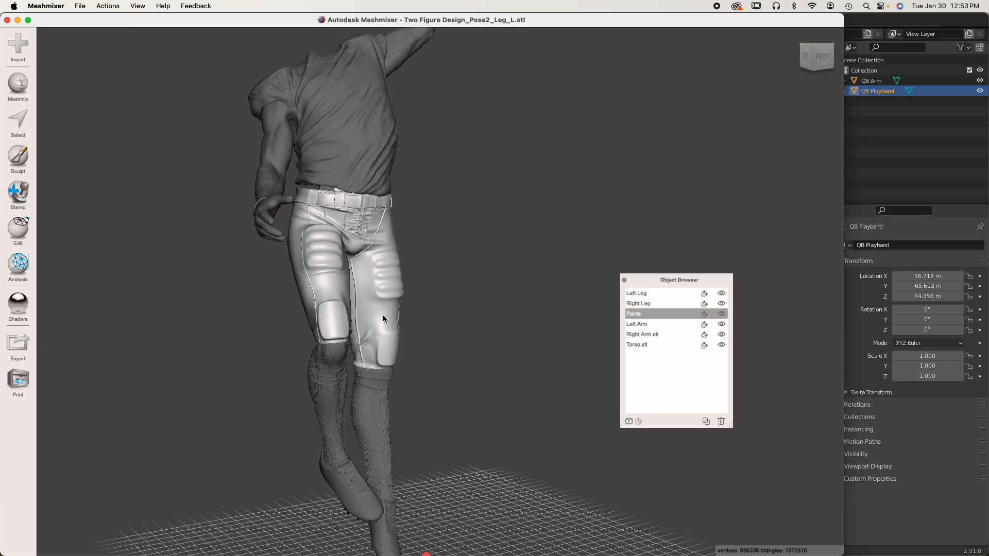
pyautogui.moveTo(321, 221); pyautogui.dragTo(335, 368, button='middle')
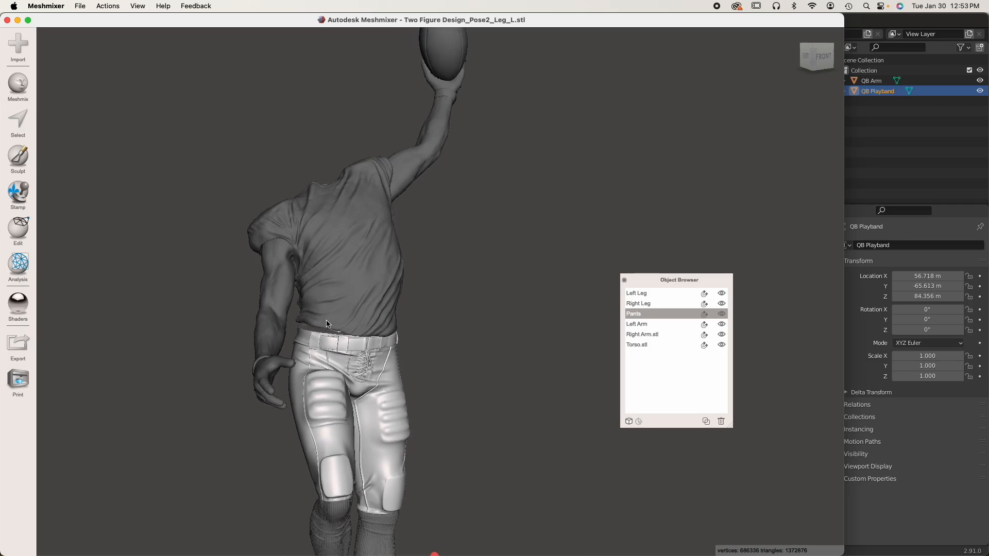
pyautogui.click(271, 276)
pyautogui.keyDown('shift'); pyautogui.click(332, 252); pyautogui.keyUp('shift')
pyautogui.keyDown('shift'); pyautogui.click(411, 157); pyautogui.keyUp('shift')
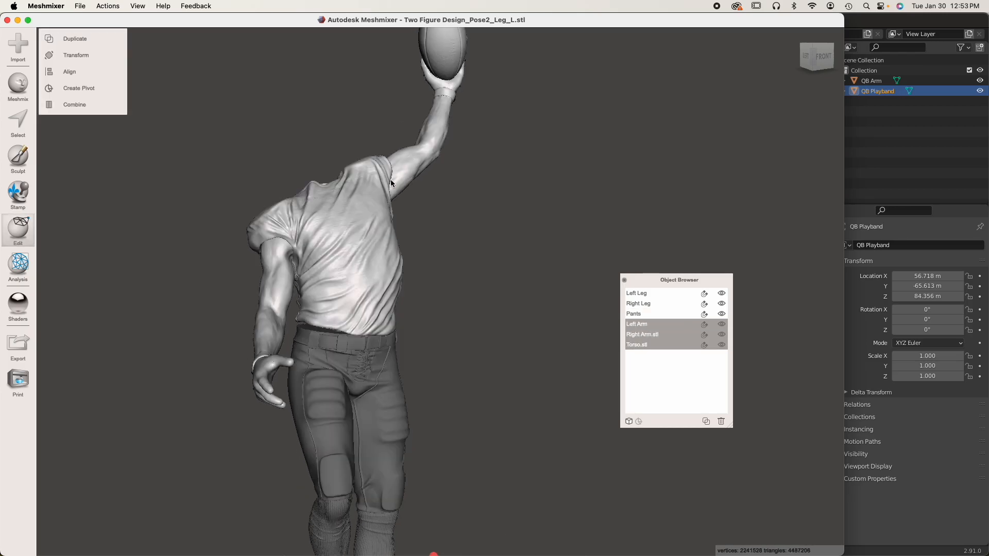
# Examine the selected arms and torso from the front and close up, including where the arms meet the sleeves
pyautogui.moveTo(380, 258); pyautogui.dragTo(449, 294, button='middle')
pyautogui.moveTo(449, 297); pyautogui.dragTo(261, 288, button='right')
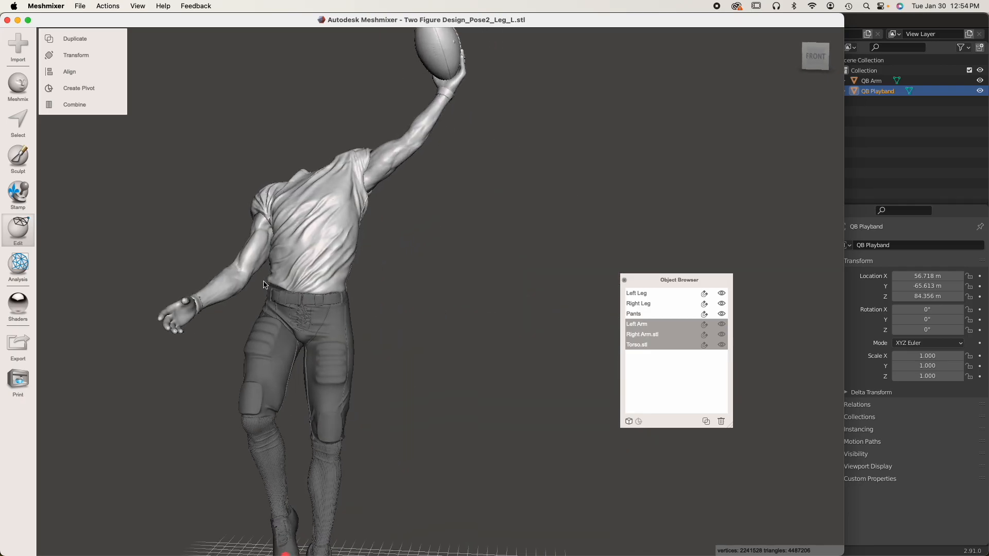
pyautogui.moveTo(287, 246); pyautogui.dragTo(292, 253, button='right')
pyautogui.scroll(5, 276, 261)
pyautogui.moveTo(206, 252); pyautogui.dragTo(323, 313, button='middle')
pyautogui.moveTo(323, 313); pyautogui.dragTo(451, 120, button='right')
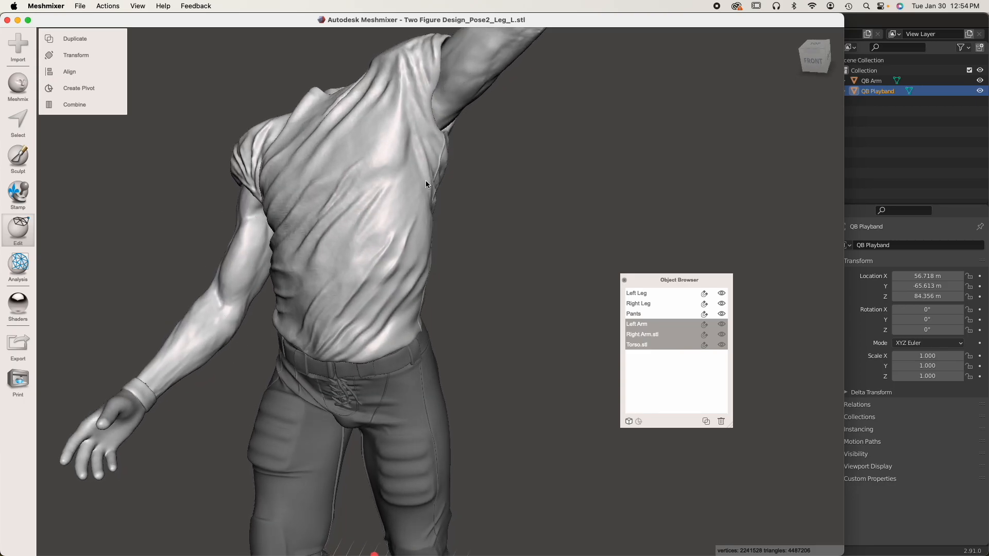
pyautogui.moveTo(426, 179)
pyautogui.mouseDown(button='right')
pyautogui.moveTo(422, 198)
pyautogui.moveTo(422, 188)
pyautogui.mouseUp(button='right')
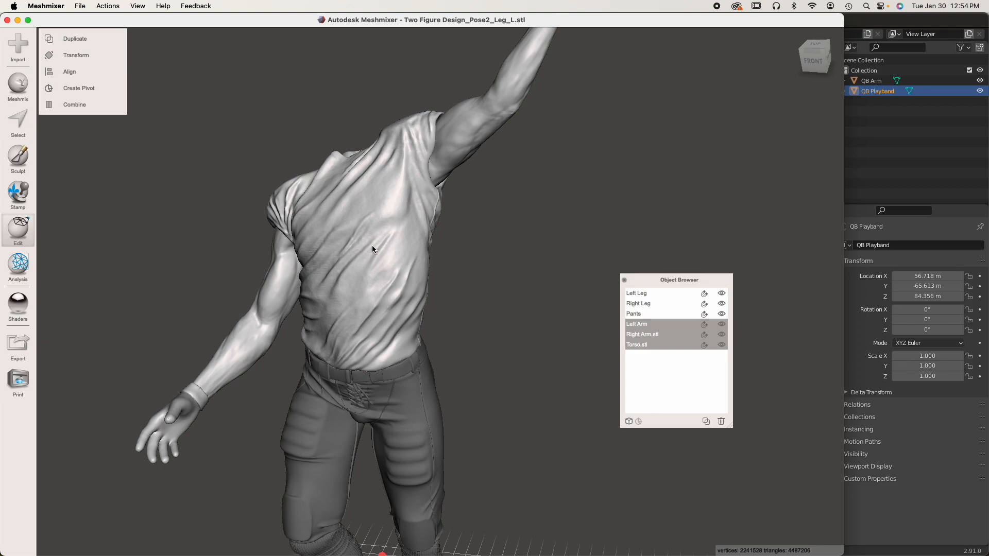
pyautogui.moveTo(364, 272); pyautogui.dragTo(421, 279, button='right')
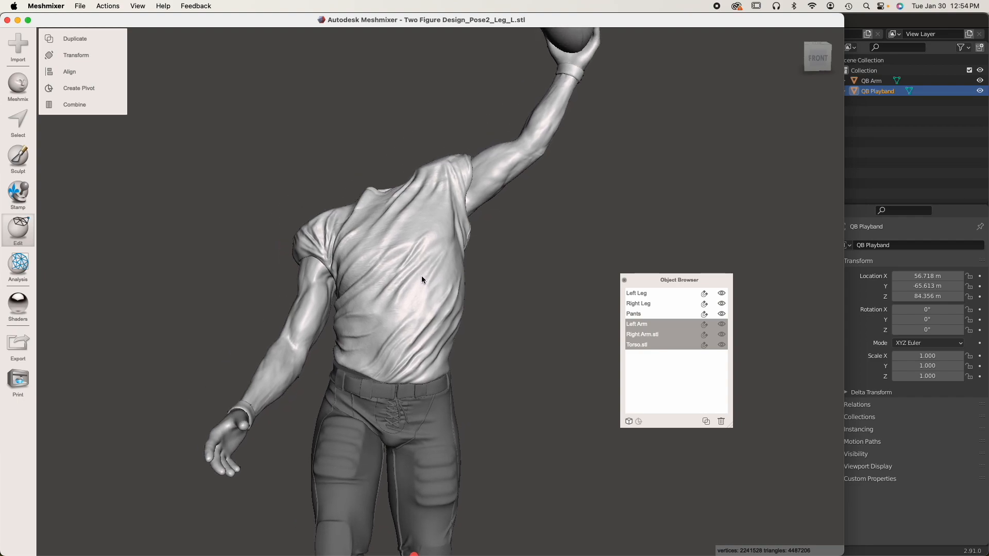
# Select the torso and drop an 11.24 mm cylinder primitive on the chest near the raised arm as a new object
pyautogui.click(422, 278)
pyautogui.scroll(5, 461, 179)
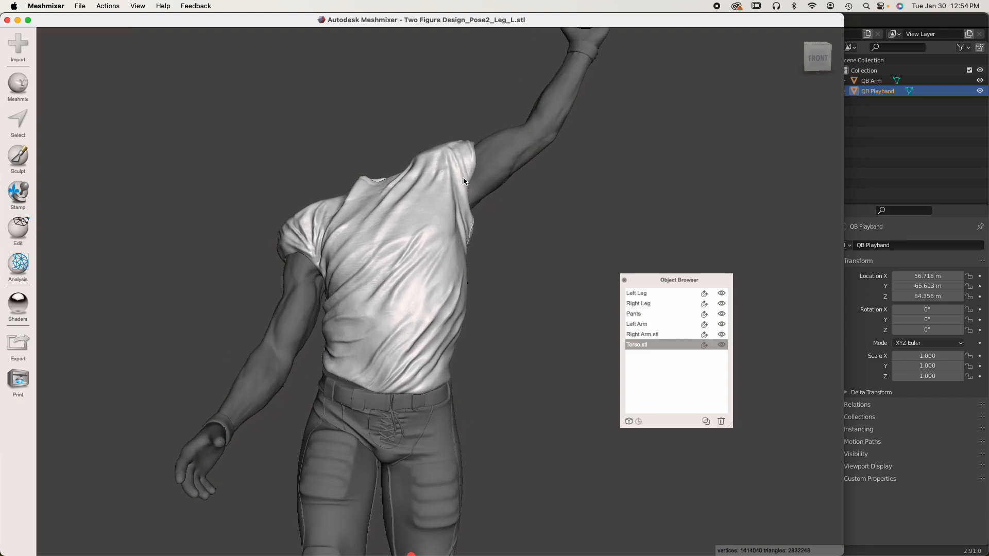
pyautogui.moveTo(456, 186); pyautogui.dragTo(428, 257, button='right')
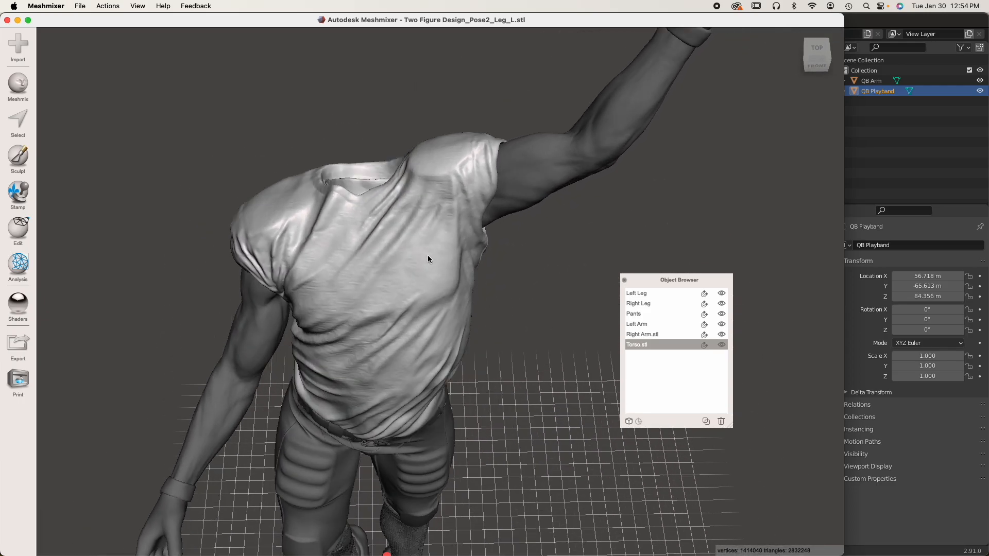
pyautogui.click(21, 86)
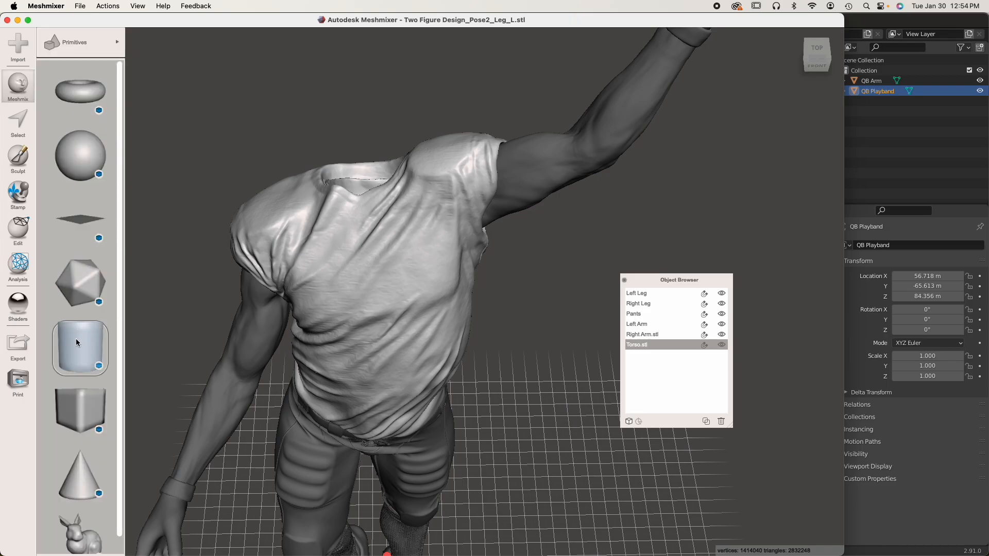
pyautogui.moveTo(75, 341); pyautogui.dragTo(449, 246)
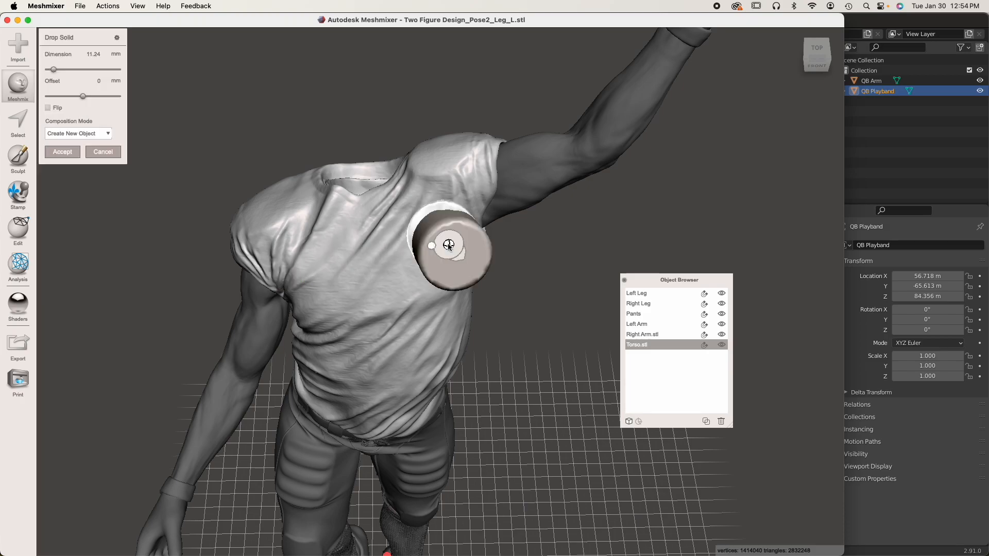
pyautogui.click(62, 151)
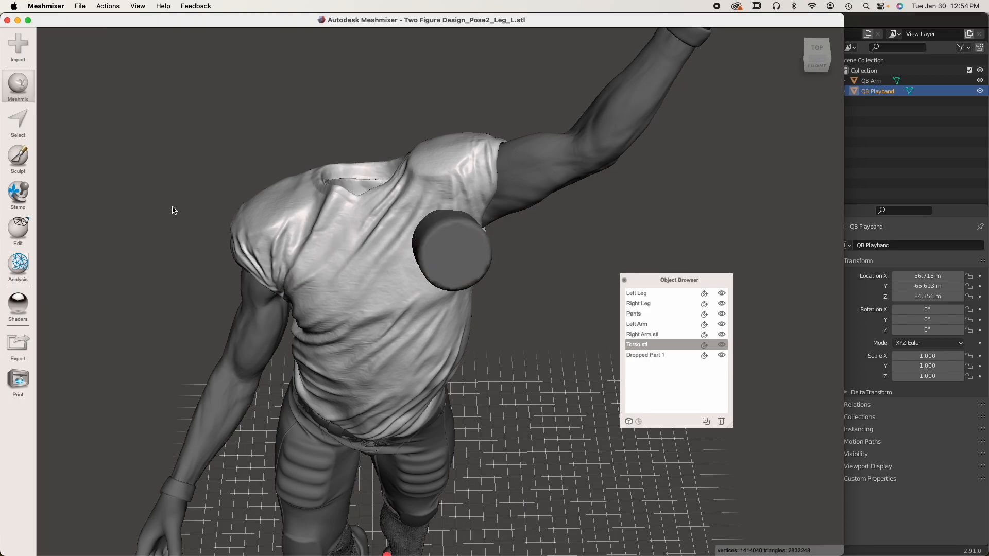
# Select the dropped cylinder and transform it, rotating it about Y and moving it about 13.09 mm along Z toward the raised arm
pyautogui.click(459, 270)
pyautogui.moveTo(459, 269); pyautogui.dragTo(462, 301, button='right')
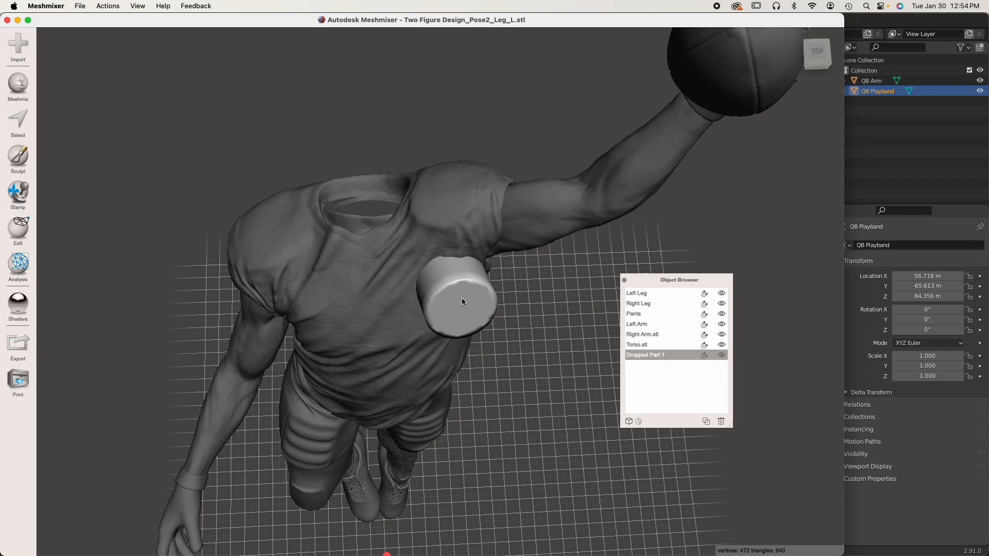
pyautogui.press('t')
pyautogui.moveTo(475, 264); pyautogui.dragTo(410, 284)
pyautogui.moveTo(484, 287); pyautogui.dragTo(526, 281)
pyautogui.moveTo(526, 280)
pyautogui.mouseDown(button='right')
pyautogui.moveTo(499, 269)
pyautogui.moveTo(525, 290)
pyautogui.mouseUp(button='right')
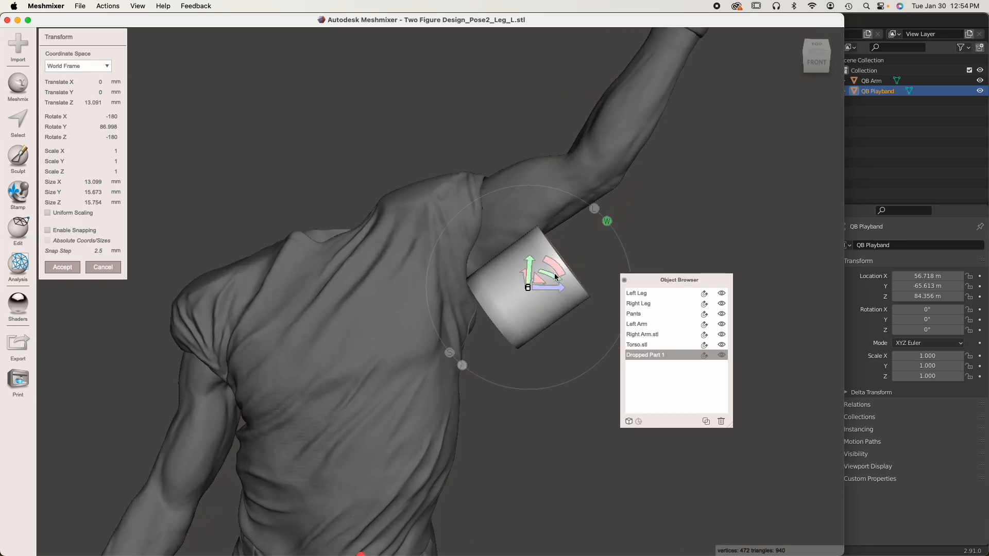
# Move the cylinder about 13.13 mm along Y and 10.51 mm along X onto the raised upper arm
pyautogui.moveTo(530, 273); pyautogui.dragTo(550, 178)
pyautogui.moveTo(493, 184); pyautogui.dragTo(482, 285, button='right')
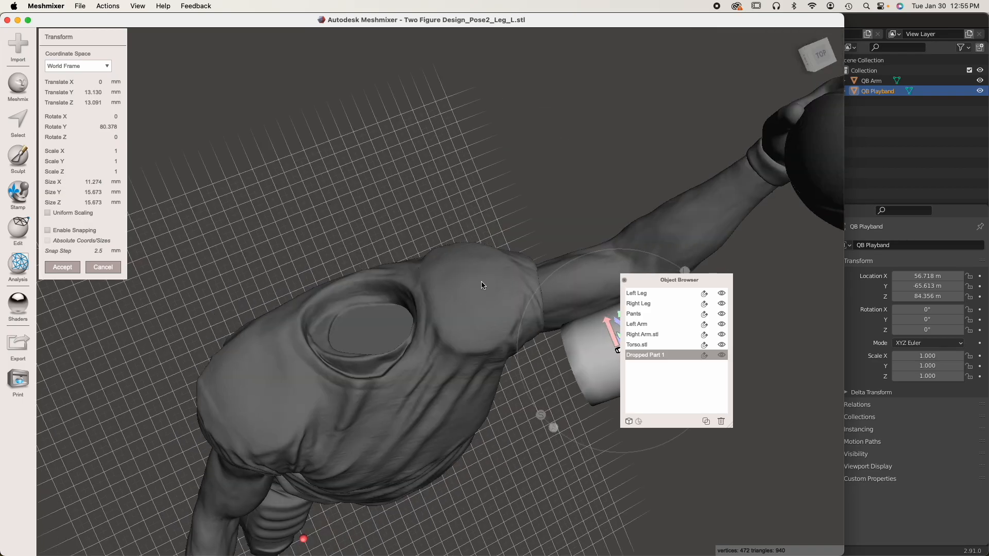
pyautogui.moveTo(482, 283); pyautogui.dragTo(387, 281, button='middle')
pyautogui.moveTo(508, 318); pyautogui.dragTo(477, 257)
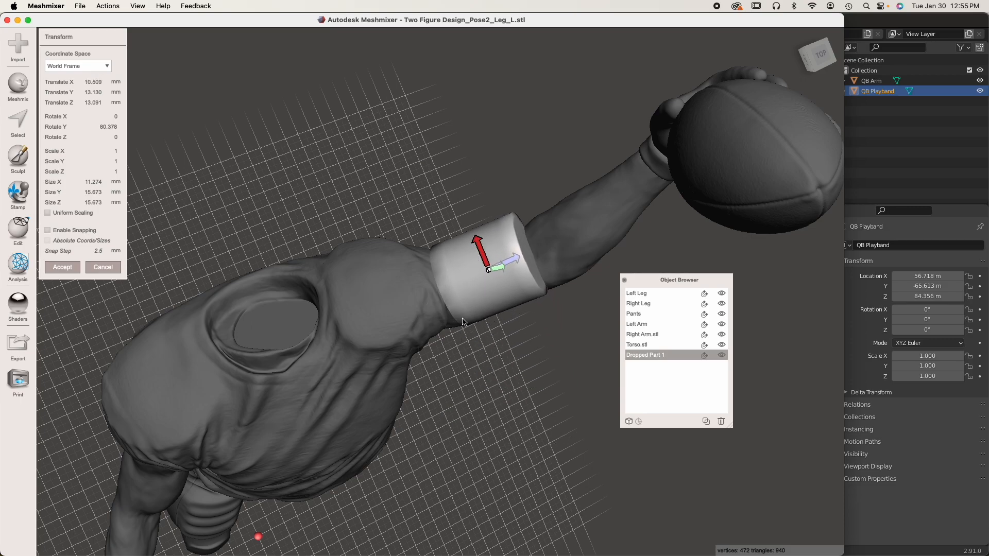
# Lower the cylinder to a Y translation of about 7.63 mm and lengthen it in the local frame to a Y scale of about 1.52
pyautogui.moveTo(462, 322); pyautogui.dragTo(473, 168, button='right')
pyautogui.moveTo(482, 169); pyautogui.dragTo(480, 194)
pyautogui.moveTo(492, 187); pyautogui.dragTo(459, 195, button='right')
pyautogui.click(521, 134)
pyautogui.moveTo(494, 196); pyautogui.dragTo(618, 155)
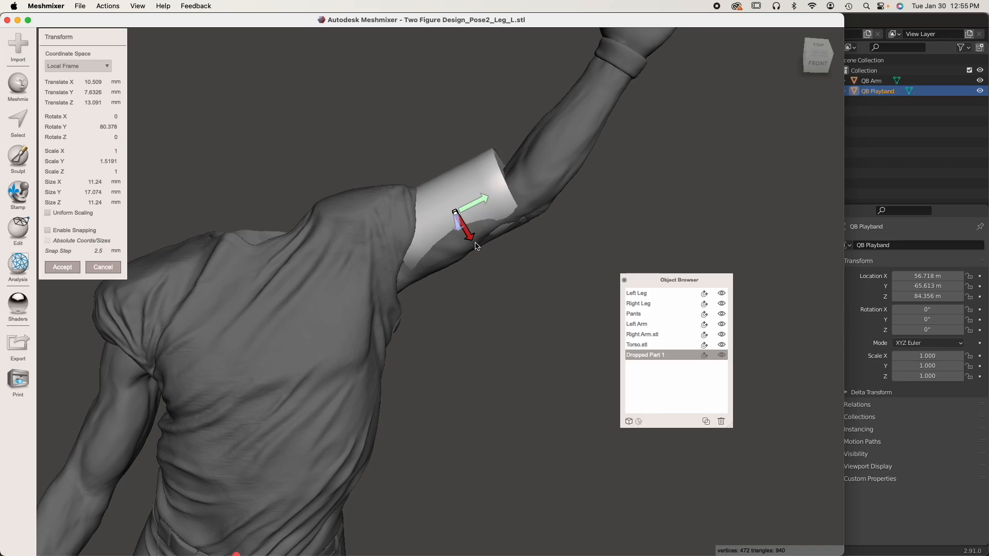
# Shift the cylinder over the upper arm and enlarge it to local scales of about 1.21 in X and 1.80 in Y
pyautogui.moveTo(475, 243); pyautogui.dragTo(478, 250)
pyautogui.moveTo(477, 248); pyautogui.dragTo(392, 292, button='right')
pyautogui.moveTo(390, 278)
pyautogui.mouseDown()
pyautogui.moveTo(383, 286)
pyautogui.moveTo(411, 281)
pyautogui.moveTo(404, 277)
pyautogui.mouseUp()
pyautogui.moveTo(407, 277); pyautogui.dragTo(543, 222, button='right')
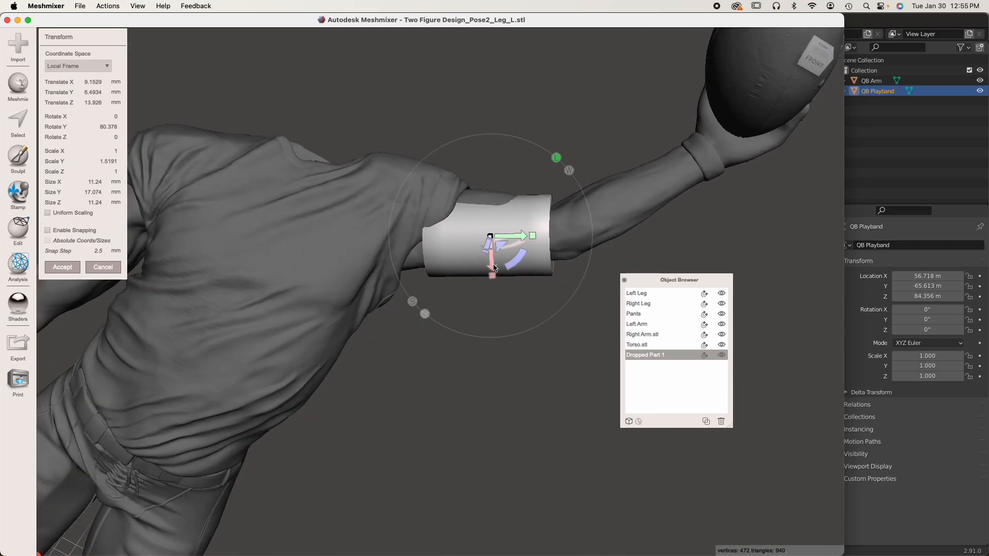
pyautogui.moveTo(493, 278); pyautogui.dragTo(491, 227)
pyautogui.moveTo(337, 177); pyautogui.dragTo(406, 233, button='right')
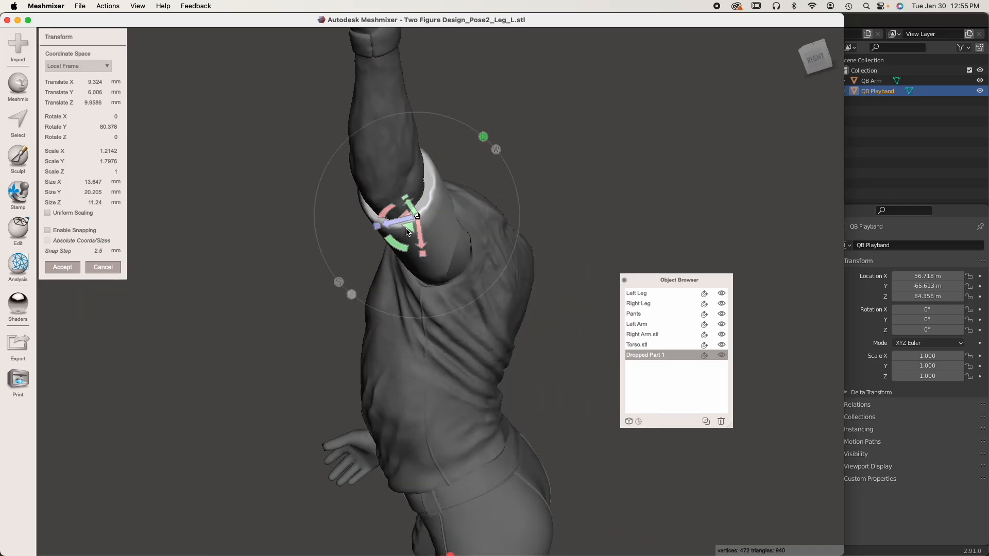
# Reposition the cylinder around the upper arm and widen it to local scales of about 1.15 in Z and 1.36 in X
pyautogui.moveTo(378, 225); pyautogui.dragTo(404, 228)
pyautogui.moveTo(404, 231); pyautogui.dragTo(576, 251, button='right')
pyautogui.scroll(6, 487, 233)
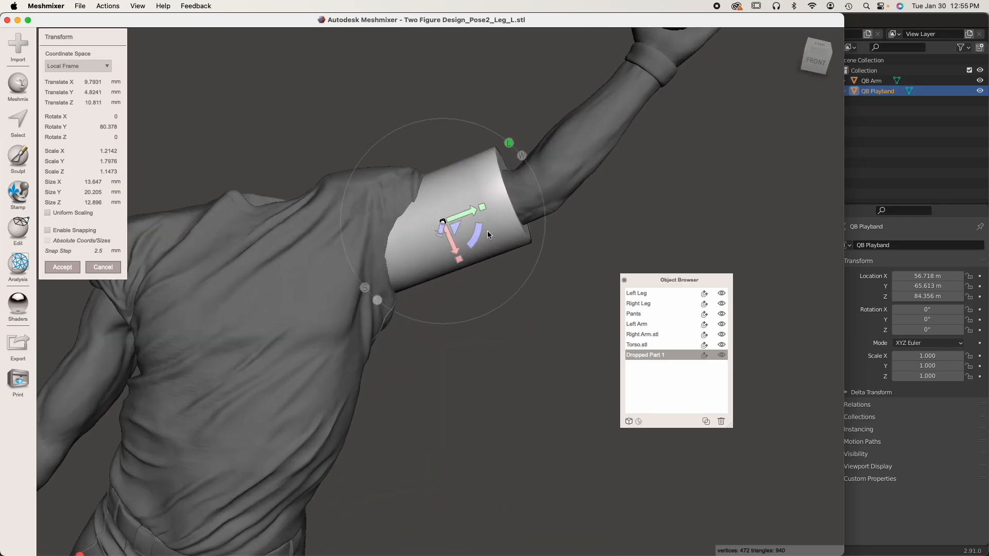
pyautogui.moveTo(483, 245); pyautogui.dragTo(477, 292, button='middle')
pyautogui.moveTo(448, 261); pyautogui.dragTo(477, 289)
# Enlarge the cylinder further to local scales of about 1.20 in Z and 2.02 in Y
pyautogui.moveTo(434, 255); pyautogui.dragTo(373, 293, button='right')
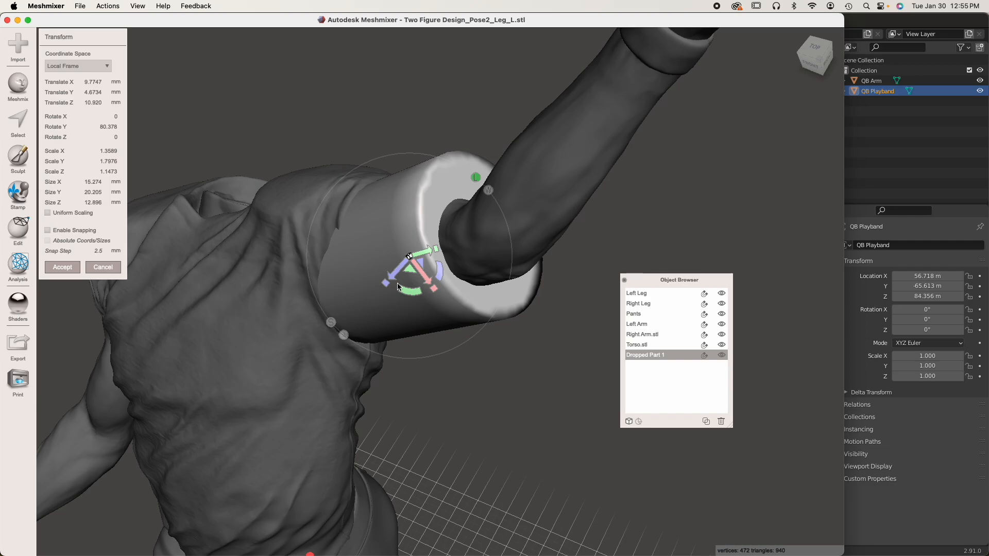
pyautogui.moveTo(387, 283); pyautogui.dragTo(367, 296)
pyautogui.moveTo(415, 353); pyautogui.dragTo(198, 314, button='right')
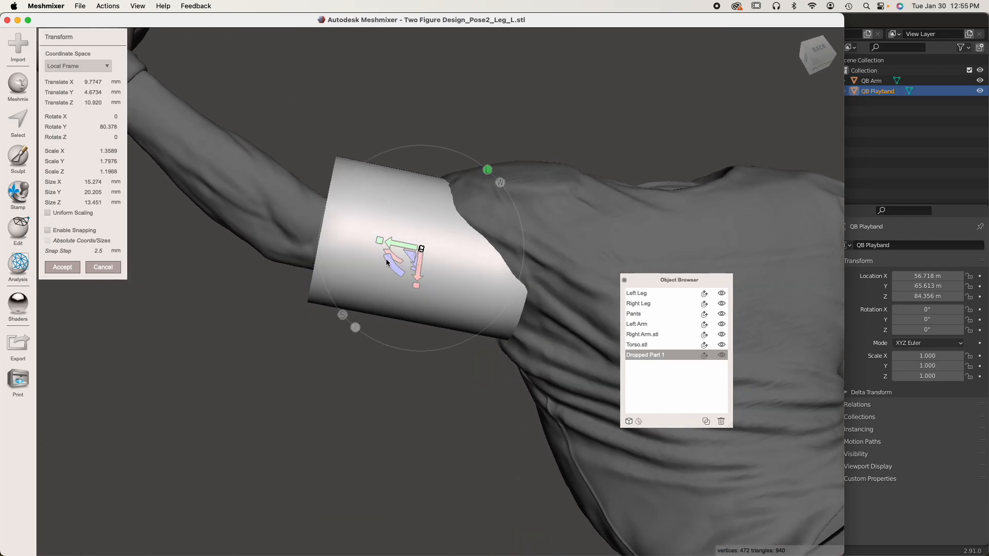
pyautogui.moveTo(381, 242); pyautogui.dragTo(305, 227)
pyautogui.moveTo(305, 227); pyautogui.dragTo(508, 277, button='right')
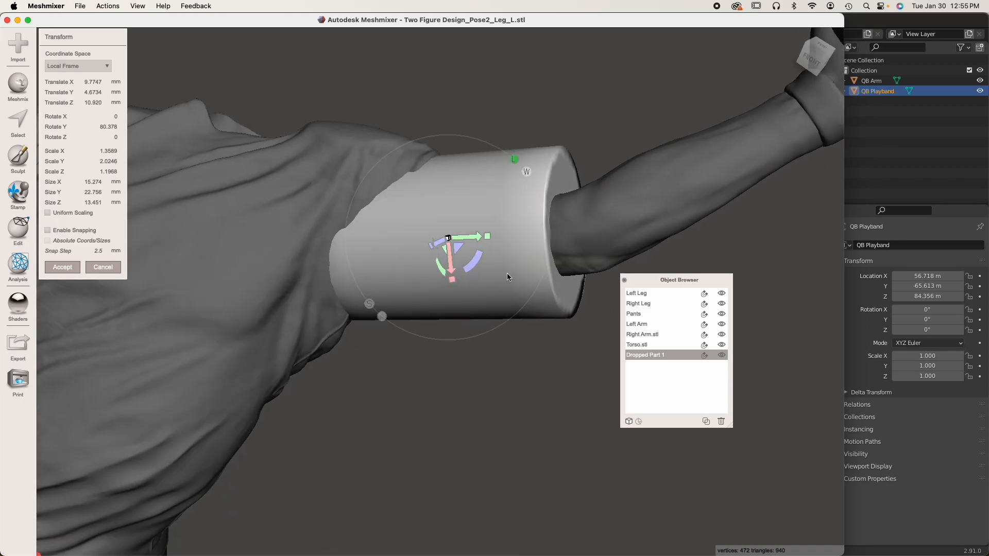
# Tilt the cylinder slightly to follow the arm, accept the transform and review its placement around the upper arm
pyautogui.moveTo(479, 254)
pyautogui.mouseDown()
pyautogui.moveTo(530, 271)
pyautogui.moveTo(478, 256)
pyautogui.mouseUp()
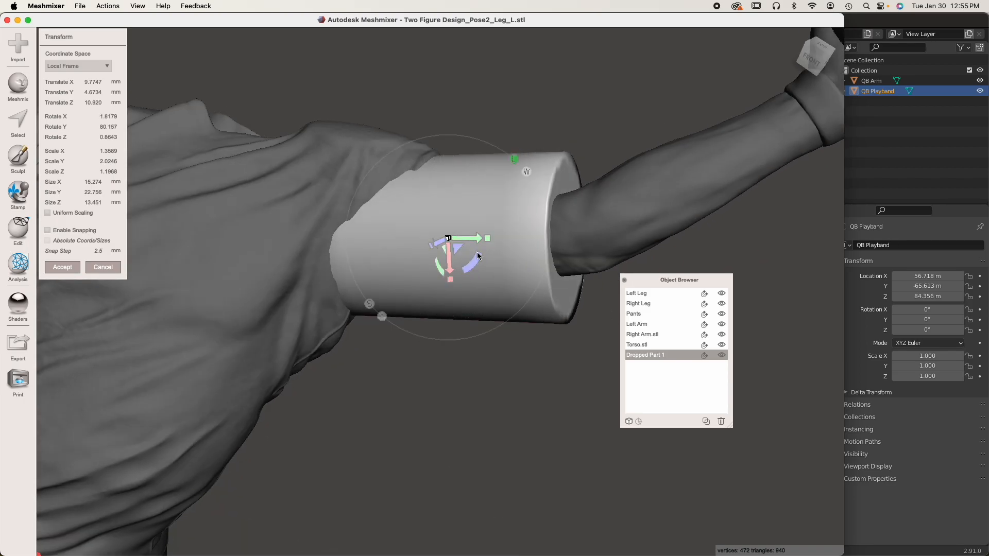
pyautogui.click(56, 268)
pyautogui.scroll(-5, 231, 335)
pyautogui.moveTo(230, 335); pyautogui.dragTo(254, 357, button='right')
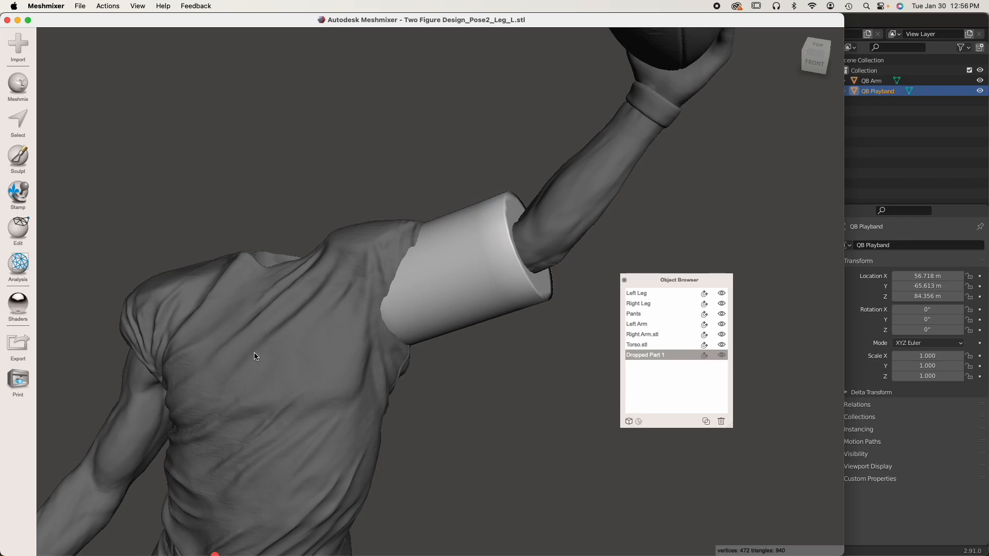
pyautogui.moveTo(337, 335); pyautogui.dragTo(338, 357, button='middle')
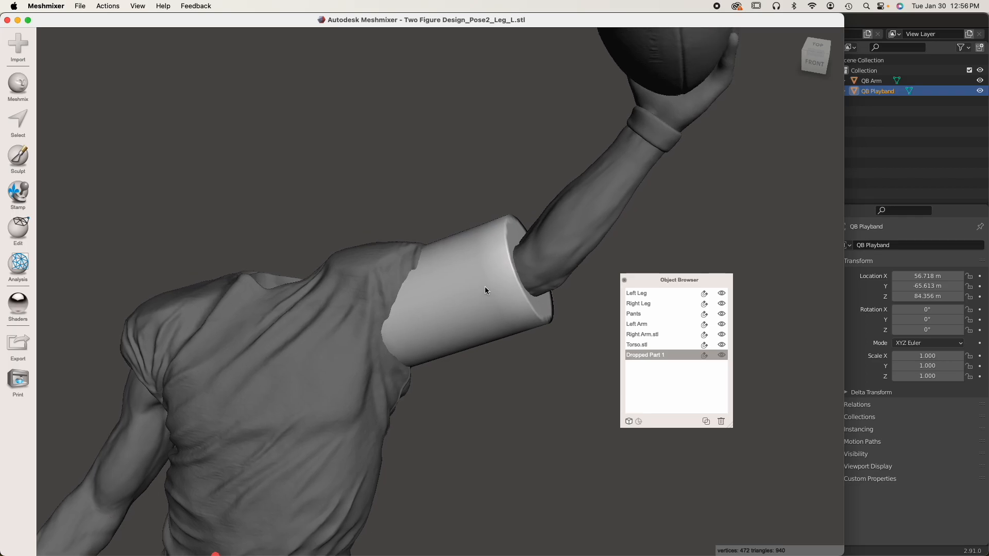
# Show the wireframe, select the whole raised-arm cylinder and remesh it with Linear Subdivision at 50% density
pyautogui.press('w')
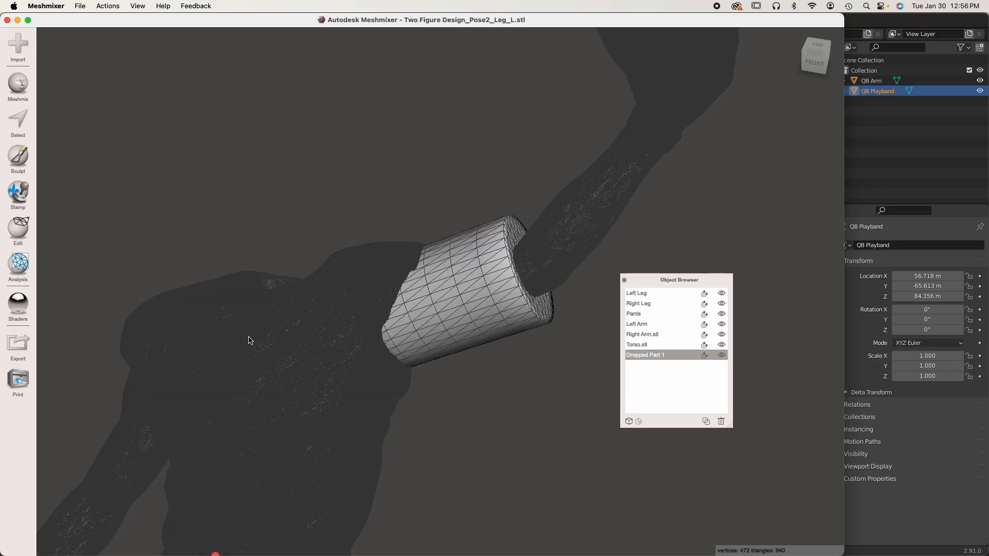
pyautogui.scroll(2, 470, 277)
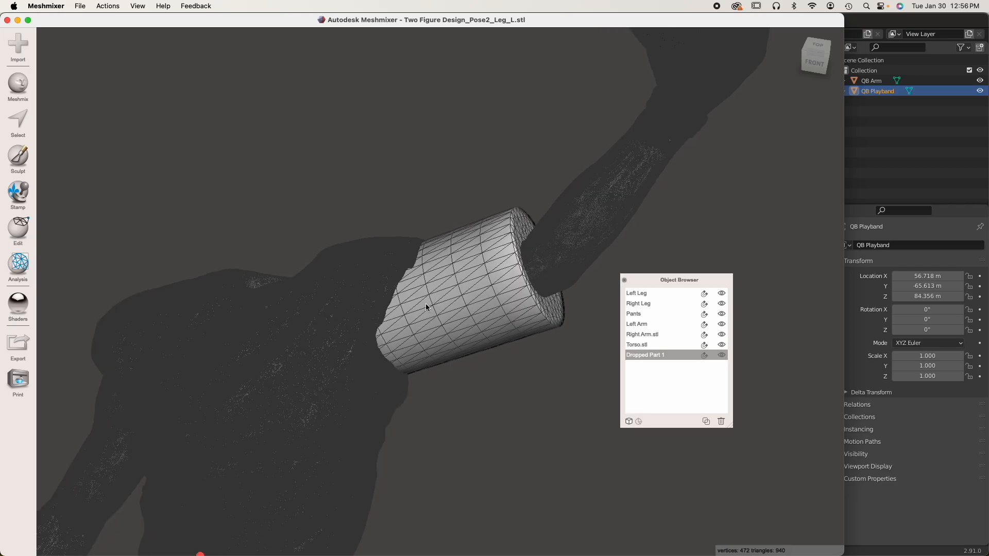
pyautogui.scroll(4, 496, 265)
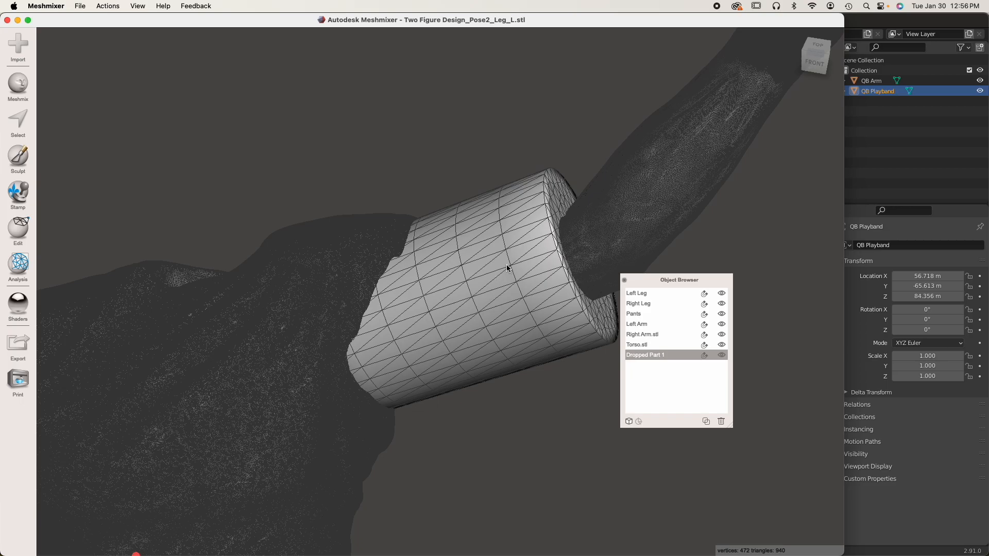
pyautogui.press('s')
pyautogui.doubleClick(475, 266)
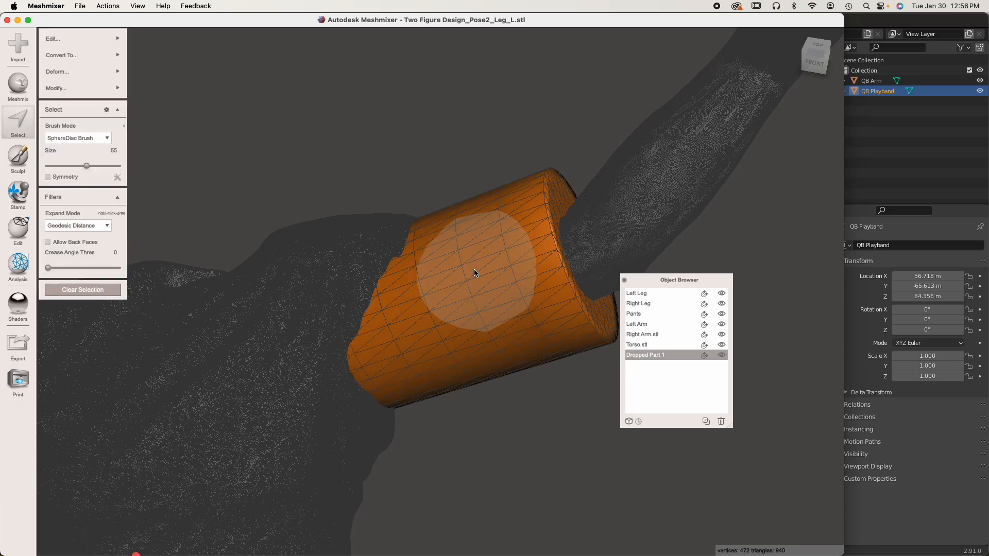
pyautogui.moveTo(88, 32)
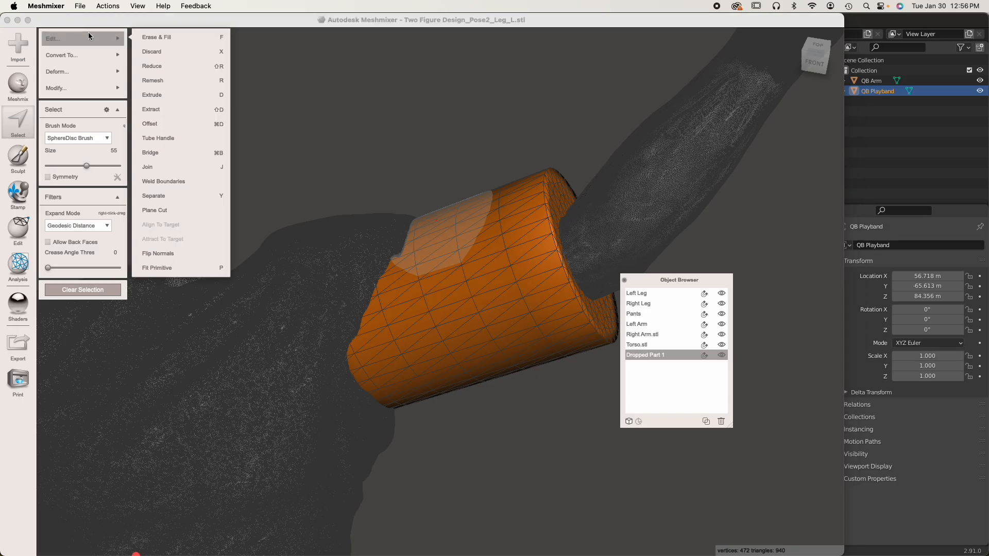
pyautogui.click(170, 79)
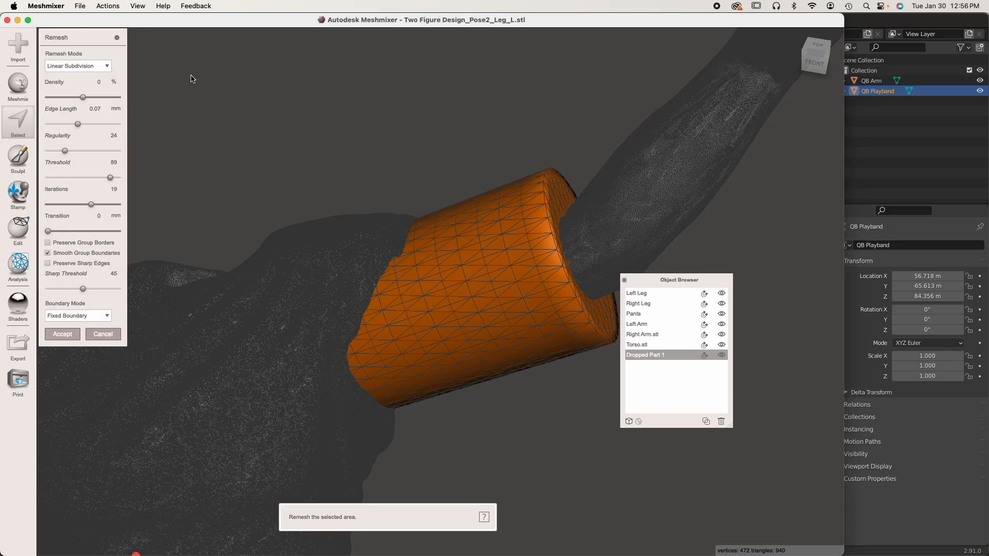
pyautogui.click(119, 97)
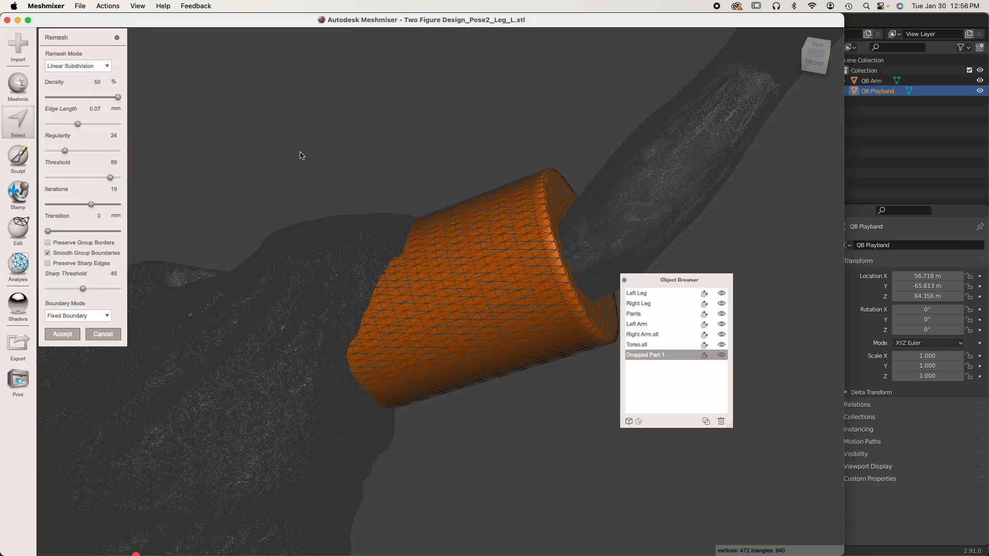
pyautogui.click(54, 333)
# Remesh the selected cylinder a second time with Linear Subdivision at 50% density
pyautogui.moveTo(96, 40)
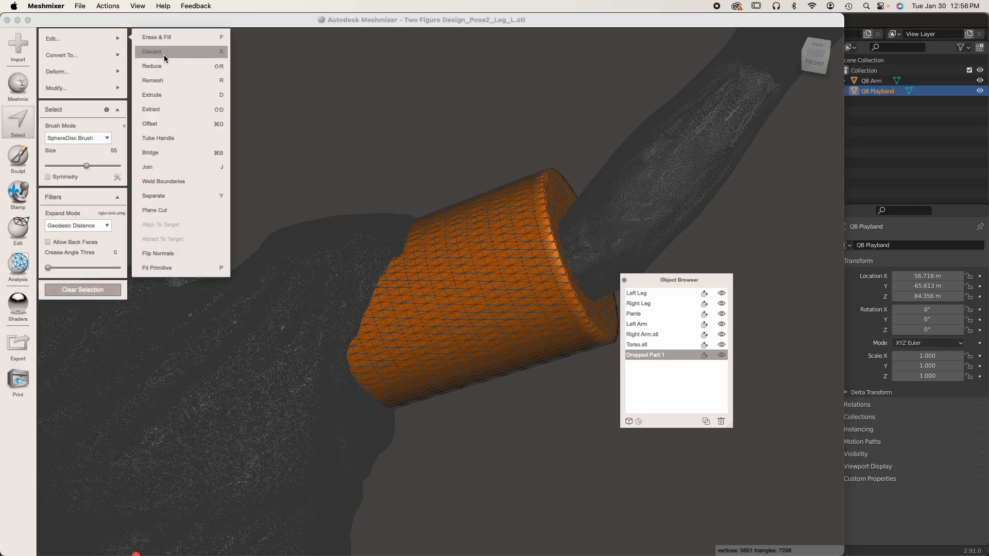
pyautogui.click(159, 80)
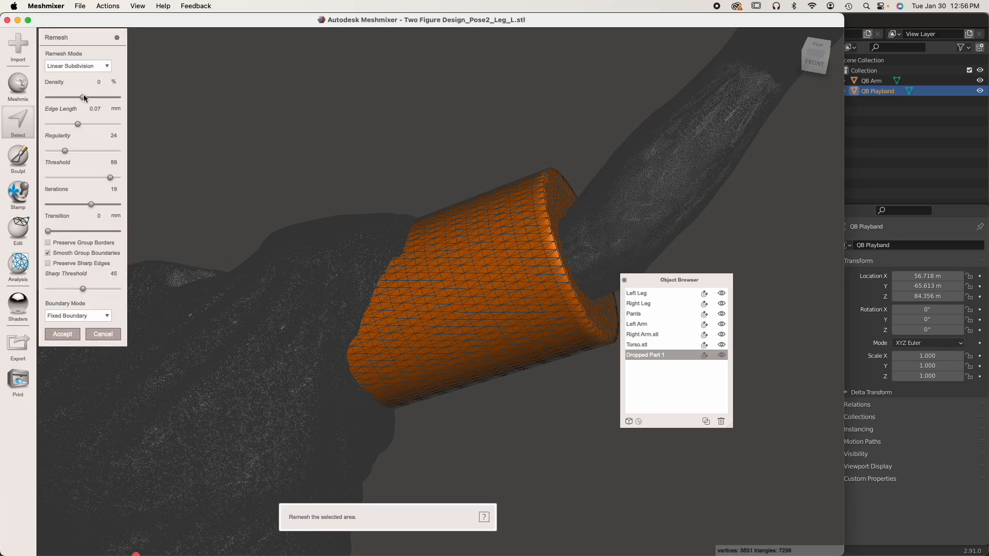
pyautogui.moveTo(83, 97); pyautogui.dragTo(117, 97)
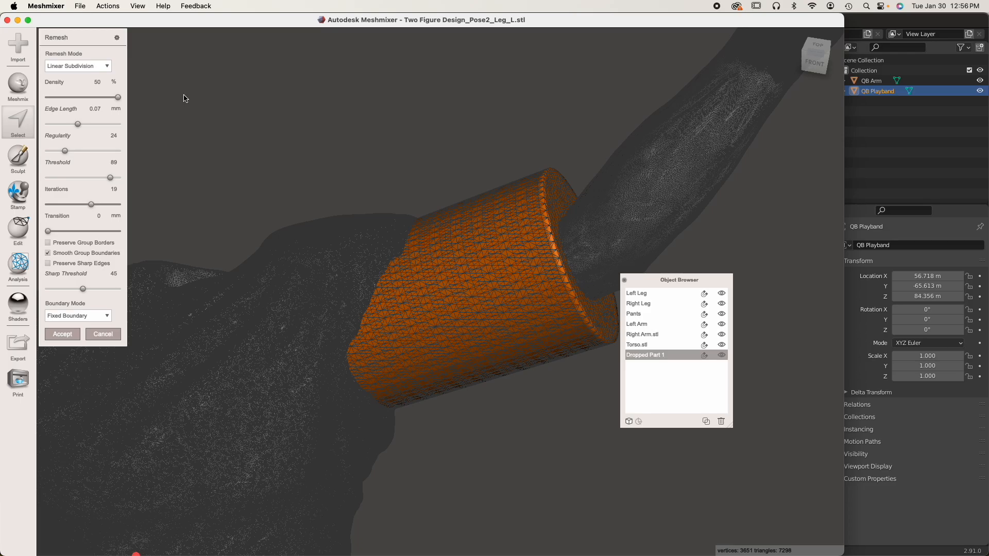
pyautogui.click(64, 332)
# Refine the cylinder with a third Linear Subdivision remesh, raising the density to about 39%
pyautogui.moveTo(98, 39)
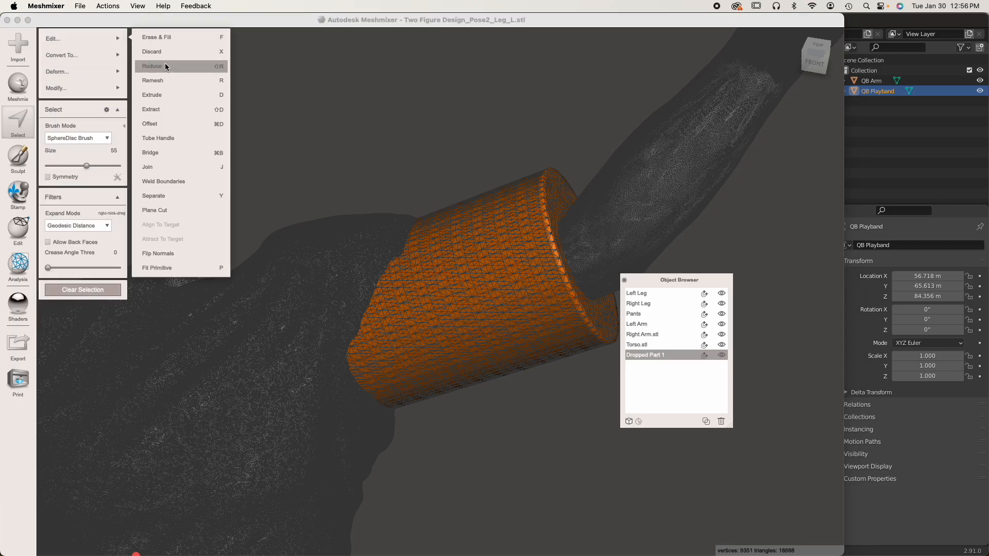
pyautogui.click(159, 80)
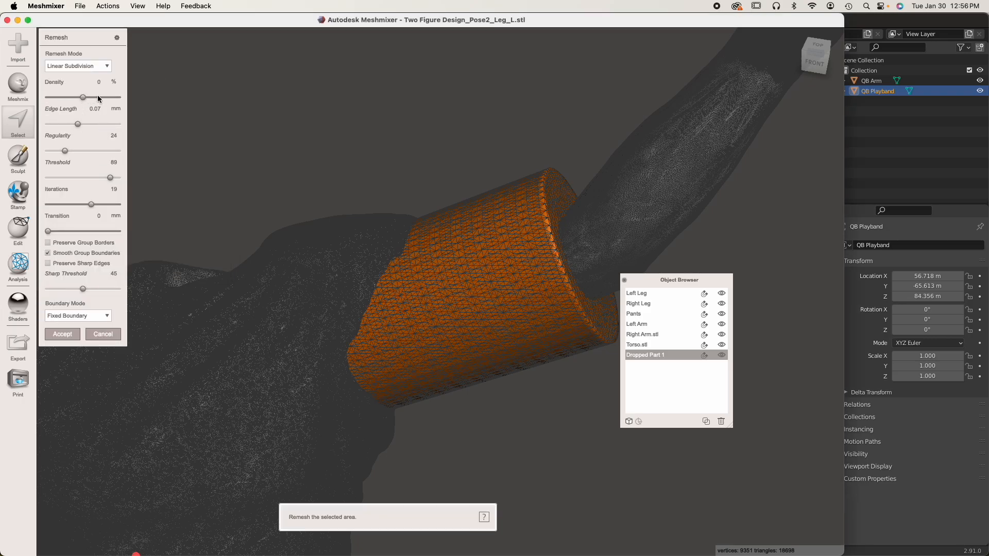
pyautogui.press('Return')
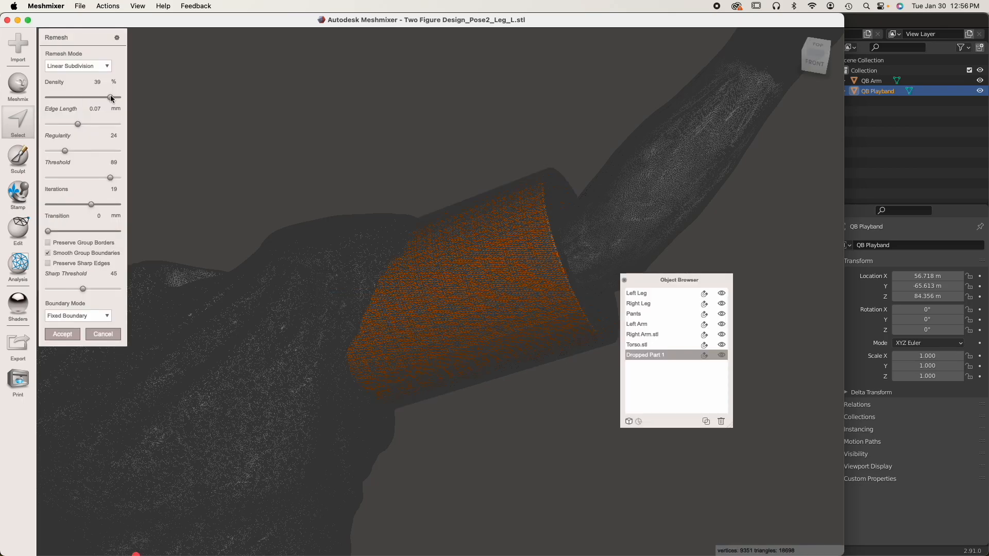
pyautogui.click(62, 333)
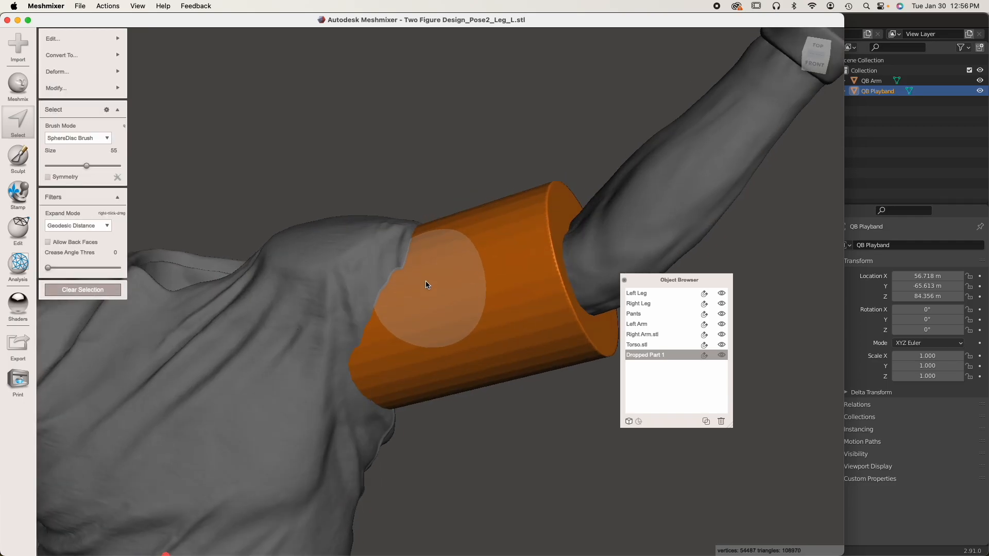
# Smooth the whole cylinder with Shape Preserving smoothing, raising the smoothing scale to round its rim, and clear the selection
pyautogui.moveTo(54, 66)
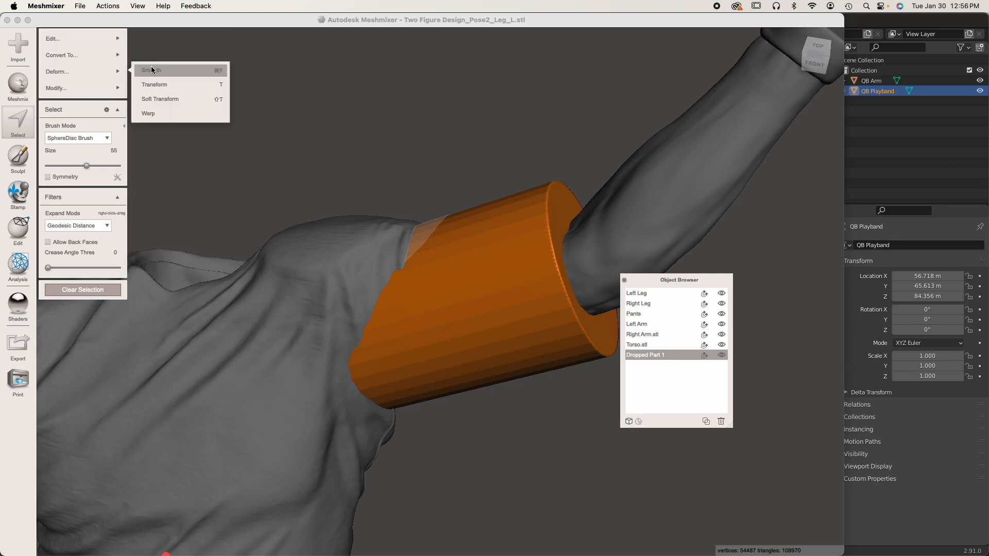
pyautogui.click(149, 71)
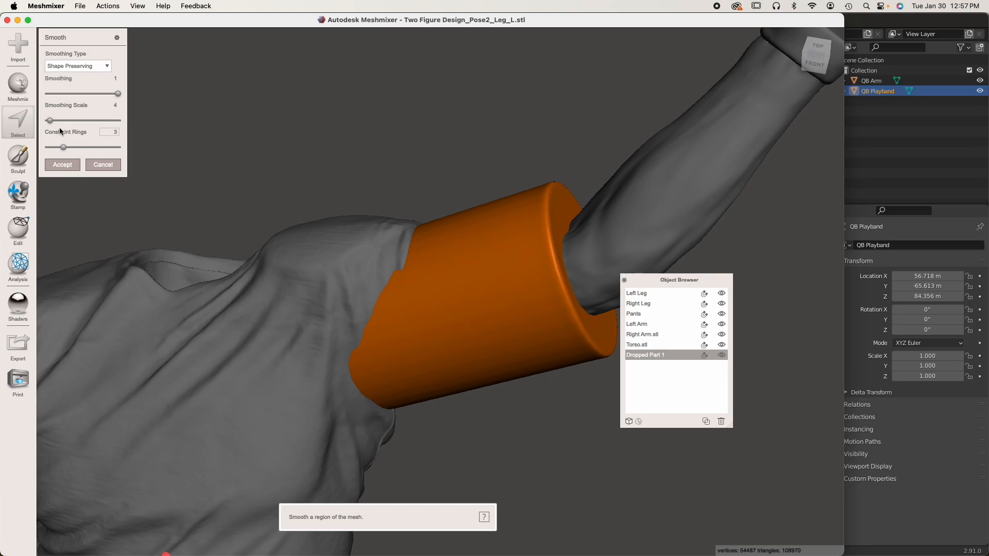
pyautogui.moveTo(57, 119); pyautogui.dragTo(63, 118)
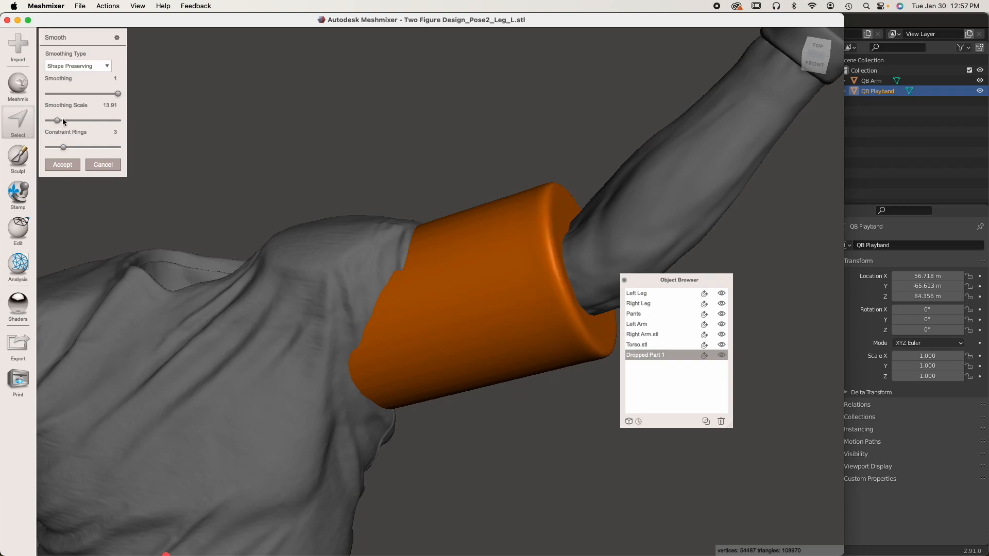
pyautogui.click(68, 119)
pyautogui.click(62, 164)
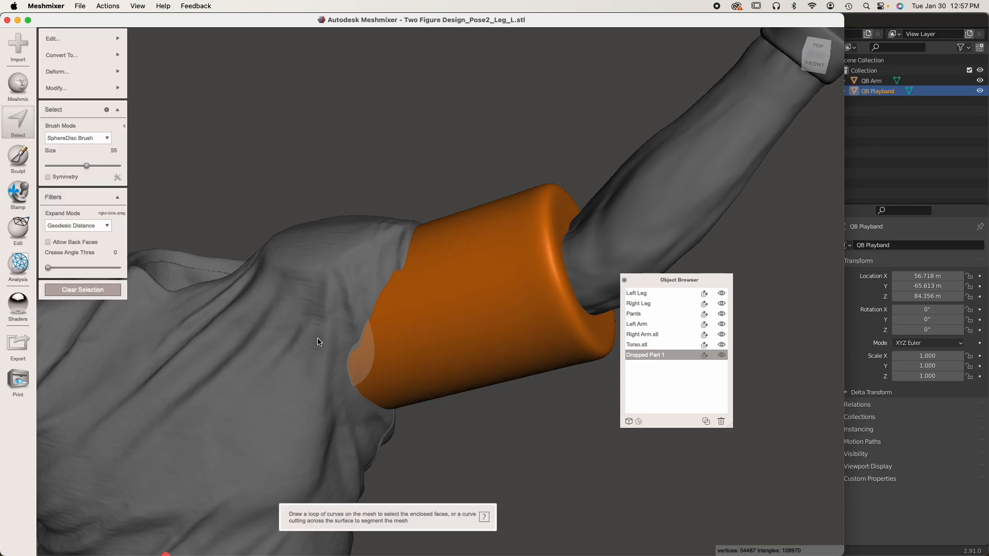
pyautogui.click(103, 290)
pyautogui.moveTo(106, 287); pyautogui.dragTo(332, 337, button='right')
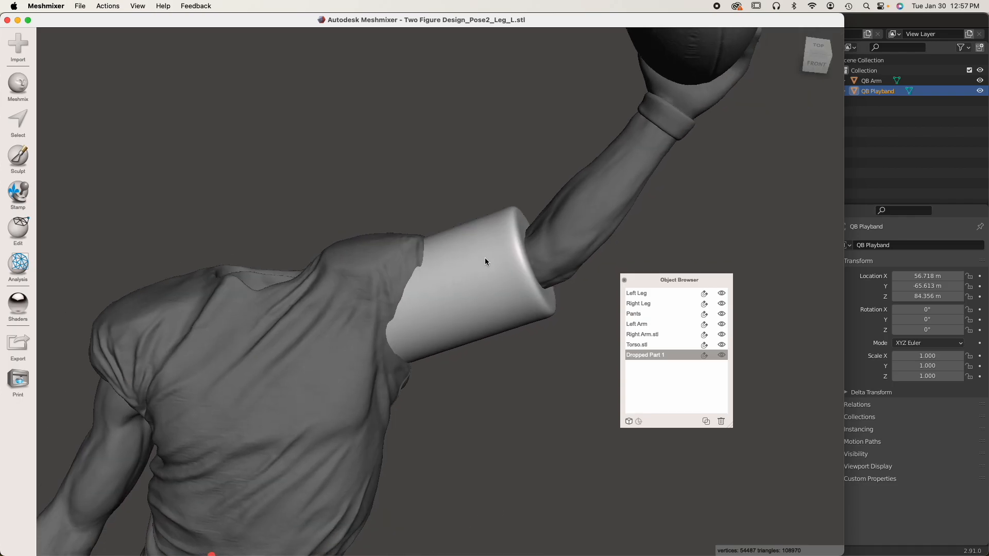
pyautogui.moveTo(485, 261); pyautogui.dragTo(401, 295, button='right')
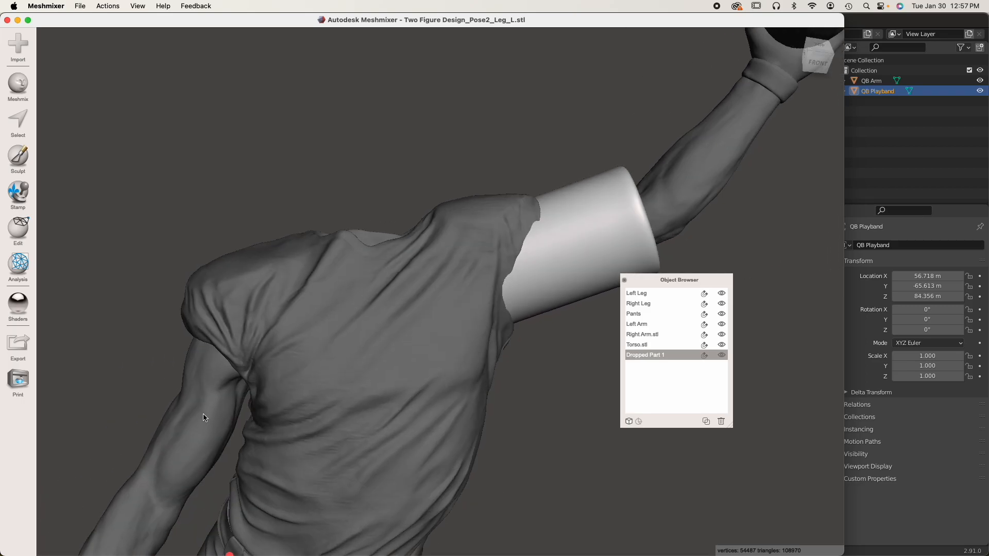
# Duplicate the cylinder, then move and rotate the copy over the lowered upper arm
pyautogui.click(706, 421)
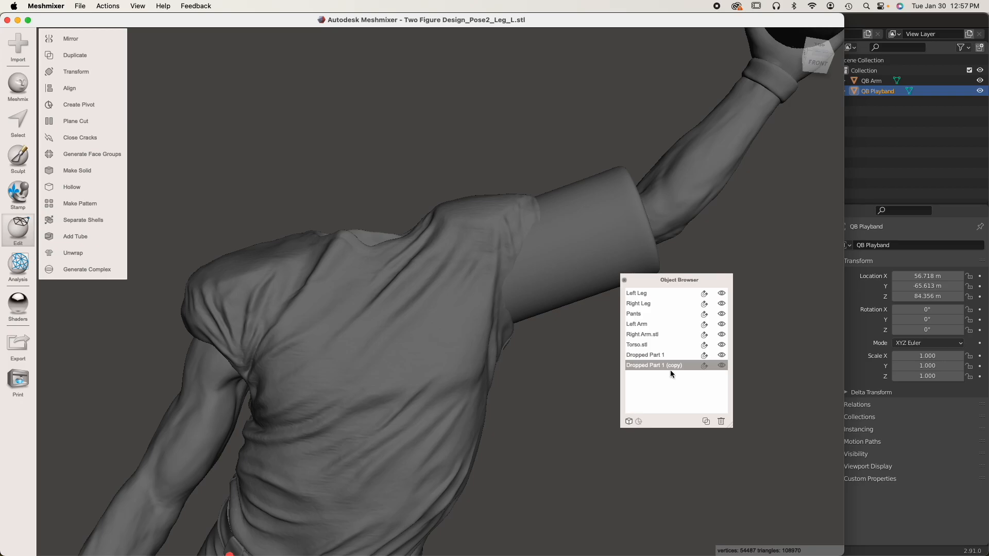
pyautogui.press('t')
pyautogui.moveTo(413, 297); pyautogui.dragTo(246, 356)
pyautogui.moveTo(347, 385); pyautogui.dragTo(400, 397, button='right')
pyautogui.moveTo(388, 419); pyautogui.dragTo(443, 445)
pyautogui.moveTo(443, 445); pyautogui.dragTo(238, 368, button='right')
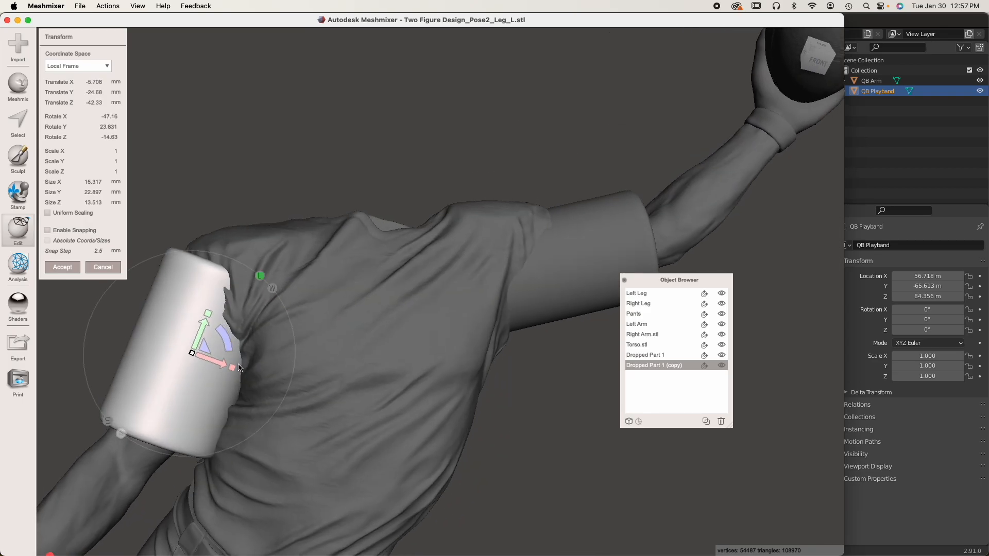
# Narrow the copied cylinder to an X scale of about 0.75, tilt and shift it to follow the lowered arm, and accept the transform
pyautogui.moveTo(231, 369); pyautogui.dragTo(167, 350)
pyautogui.moveTo(227, 344); pyautogui.dragTo(229, 348)
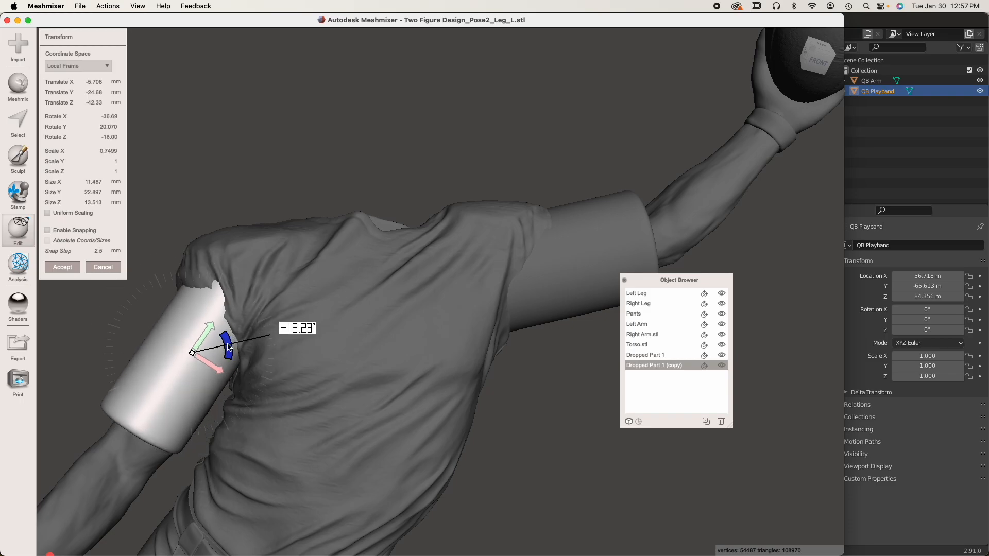
pyautogui.moveTo(230, 348); pyautogui.dragTo(327, 371, button='right')
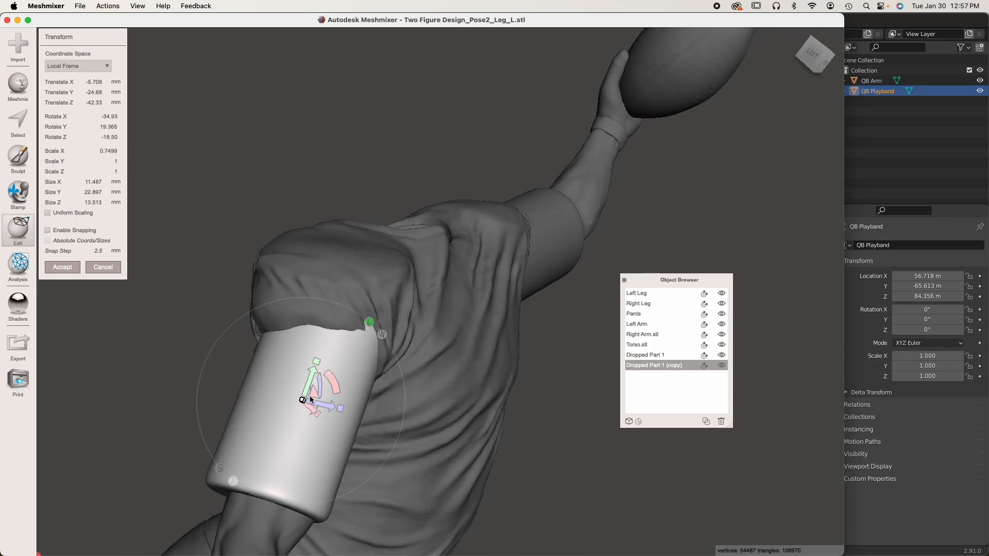
pyautogui.moveTo(310, 408); pyautogui.dragTo(313, 409)
pyautogui.moveTo(313, 410); pyautogui.dragTo(325, 363, button='right')
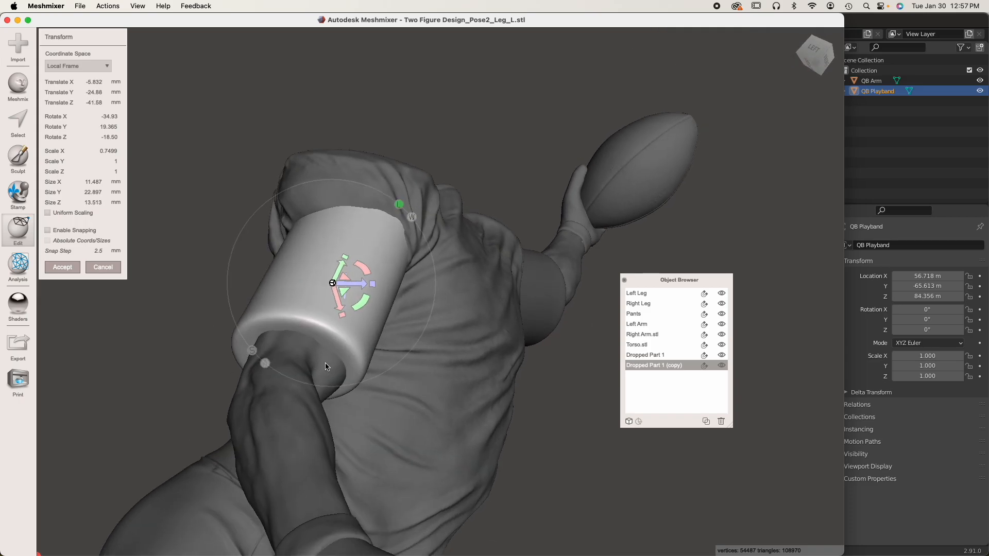
pyautogui.moveTo(340, 305); pyautogui.dragTo(416, 281, button='right')
pyautogui.click(74, 266)
# Check the torso's sleeve opening, then select the raised-arm cylinder and narrow it to an X scale of about 0.88
pyautogui.click(410, 283)
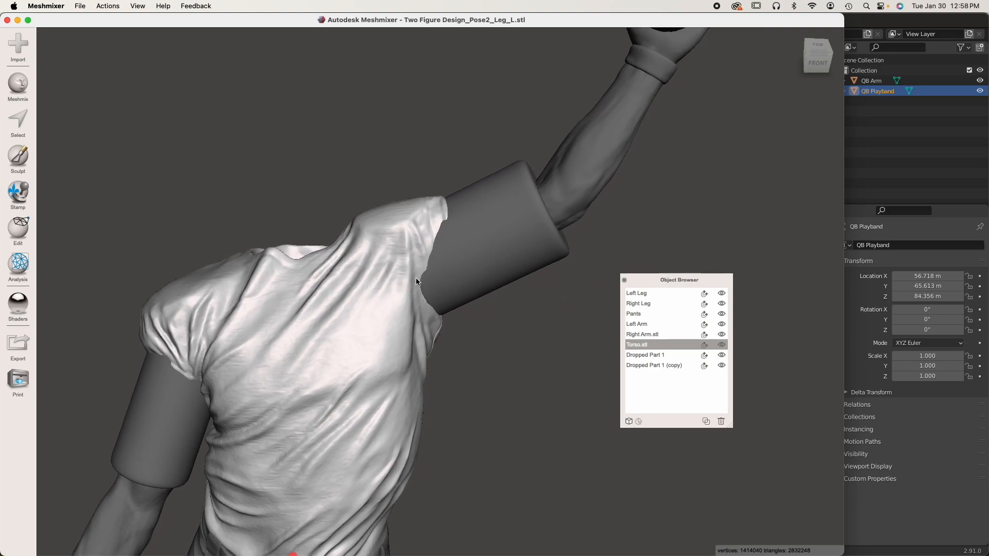
pyautogui.scroll(2, 490, 245)
pyautogui.moveTo(464, 256); pyautogui.dragTo(427, 302, button='middle')
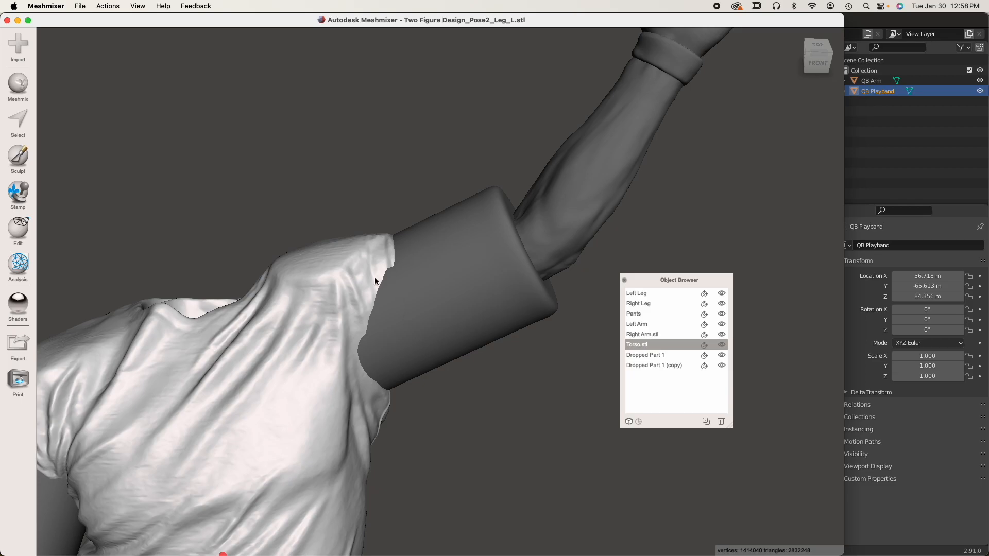
pyautogui.moveTo(377, 304); pyautogui.dragTo(367, 345, button='right')
pyautogui.moveTo(391, 260); pyautogui.dragTo(407, 266, button='right')
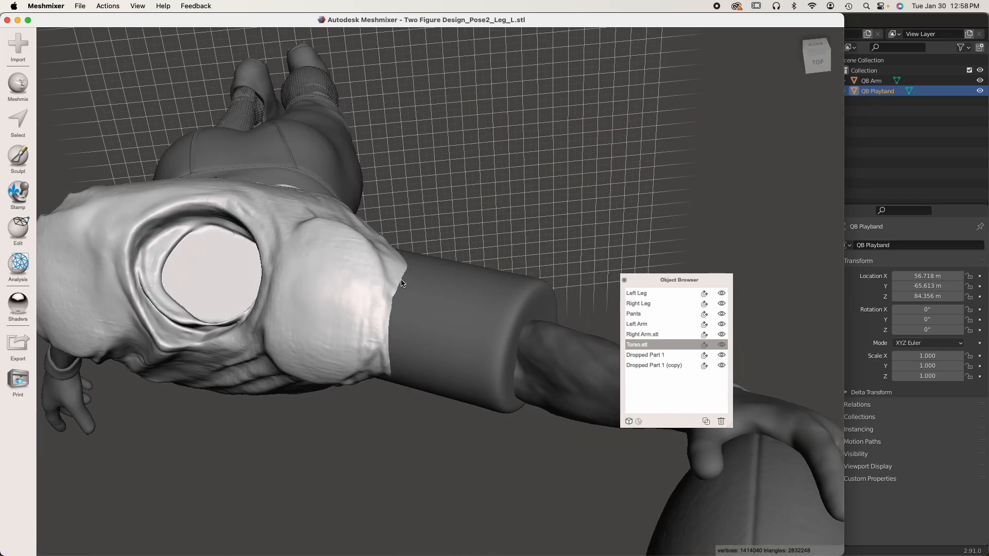
pyautogui.moveTo(412, 327); pyautogui.dragTo(418, 249, button='right')
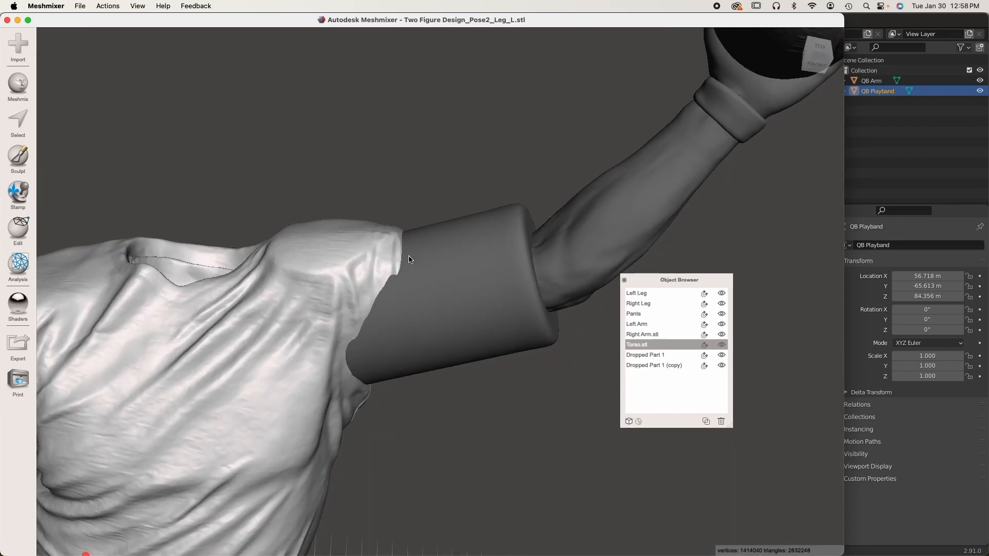
pyautogui.click(410, 259)
pyautogui.moveTo(383, 336); pyautogui.dragTo(428, 317, button='right')
pyautogui.press('t')
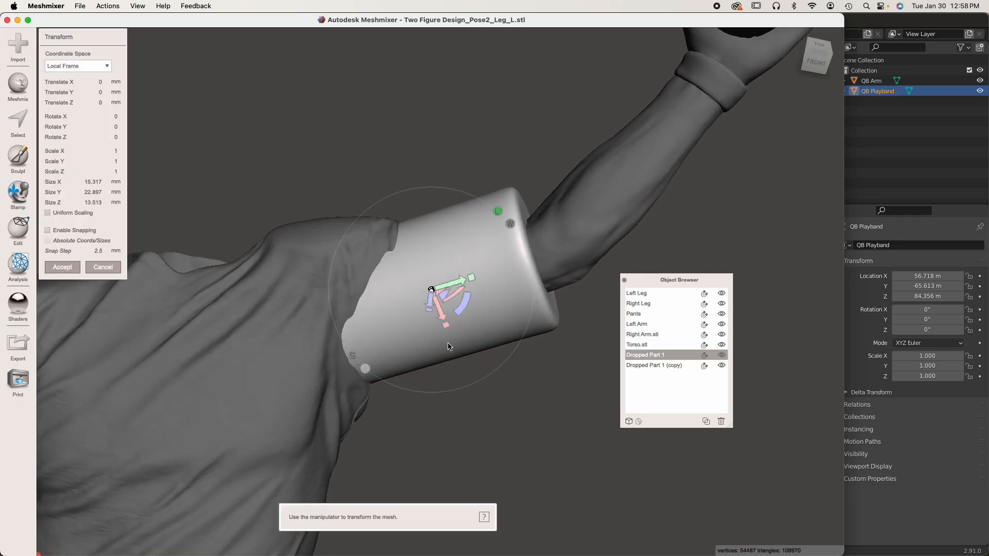
pyautogui.moveTo(446, 326); pyautogui.dragTo(433, 323)
# Nudge the raised-arm cylinder slightly, tilt it about 3 degrees to follow the arm, and accept the transform
pyautogui.moveTo(432, 323)
pyautogui.mouseDown(button='right')
pyautogui.moveTo(403, 253)
pyautogui.moveTo(393, 464)
pyautogui.moveTo(419, 330)
pyautogui.mouseUp(button='right')
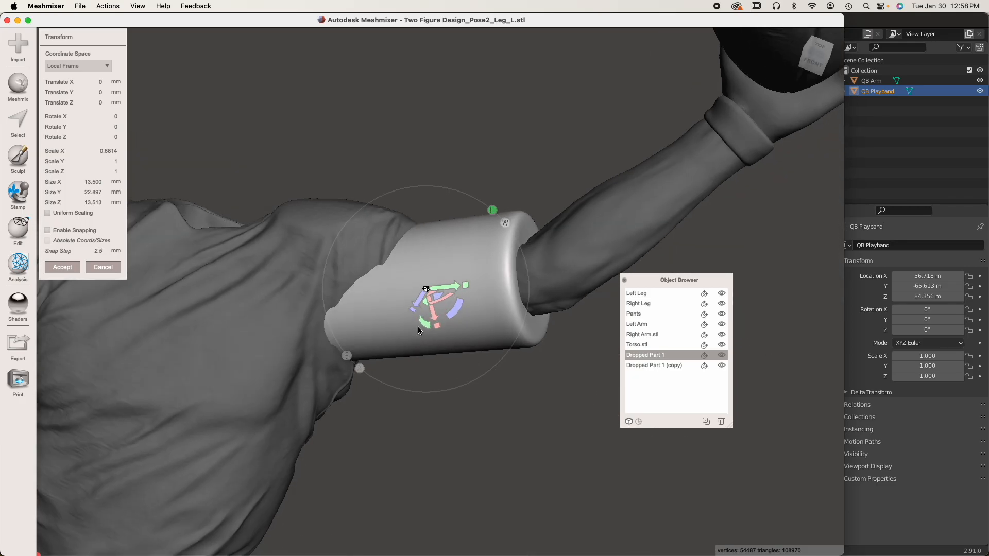
pyautogui.moveTo(431, 316); pyautogui.dragTo(436, 311)
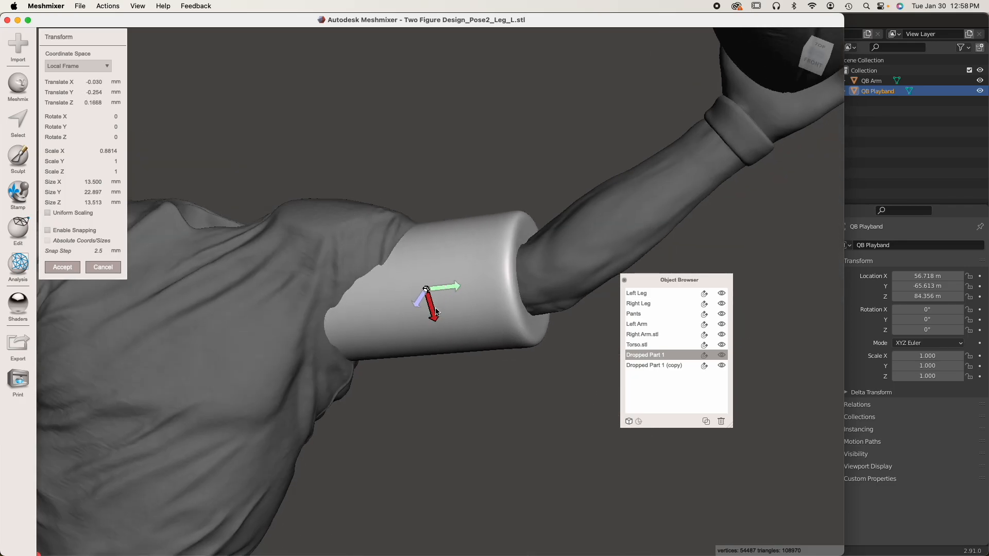
pyautogui.moveTo(435, 319); pyautogui.dragTo(433, 344, button='right')
pyautogui.moveTo(455, 311); pyautogui.dragTo(452, 311)
pyautogui.moveTo(452, 311); pyautogui.dragTo(416, 308, button='right')
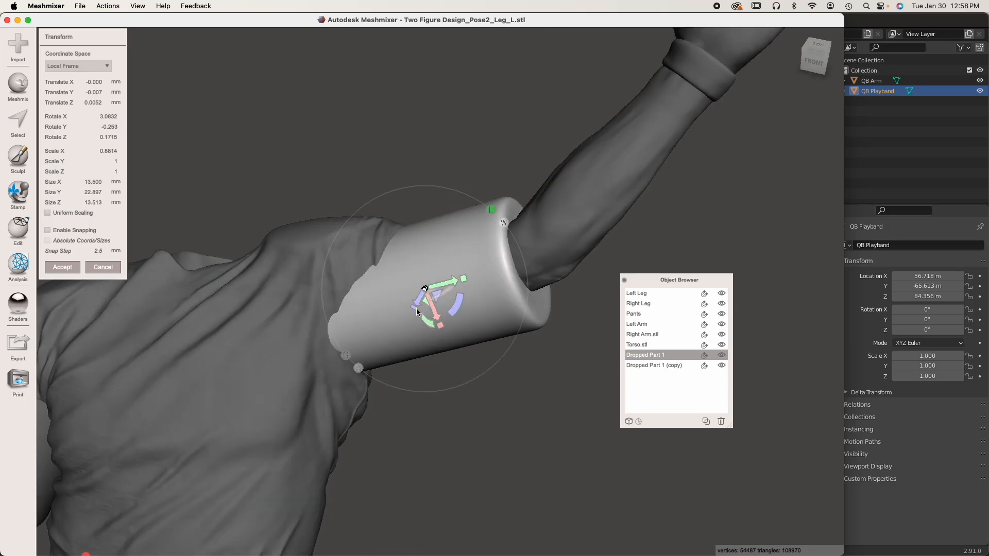
pyautogui.scroll(3, 416, 308)
pyautogui.click(62, 267)
pyautogui.scroll(2, 286, 344)
pyautogui.moveTo(287, 344); pyautogui.dragTo(285, 349, button='middle')
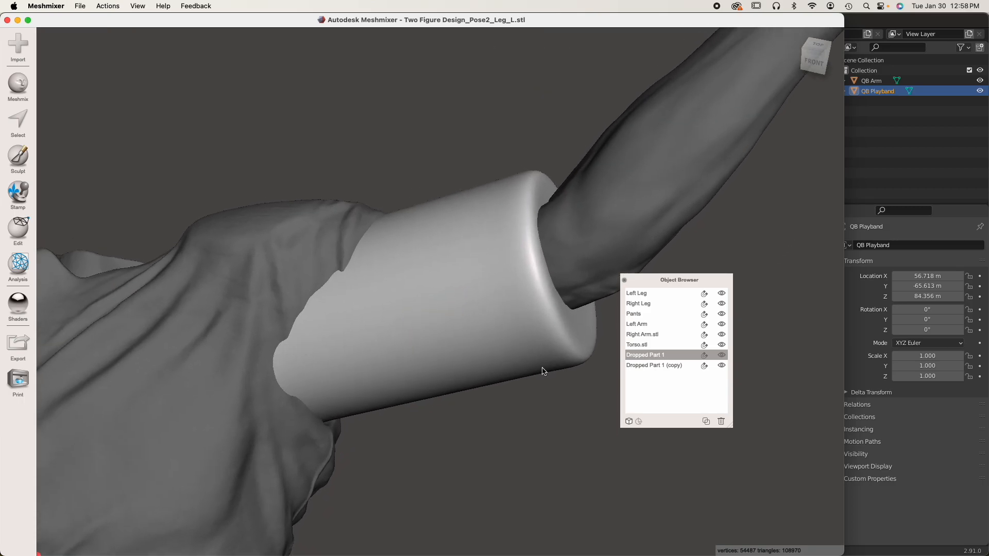
# Smooth the shoulder-side end of the raised-arm cylinder down into the torso with the ShrinkSmooth brush at size 47
pyautogui.click(23, 162)
pyautogui.click(85, 58)
pyautogui.click(267, 179)
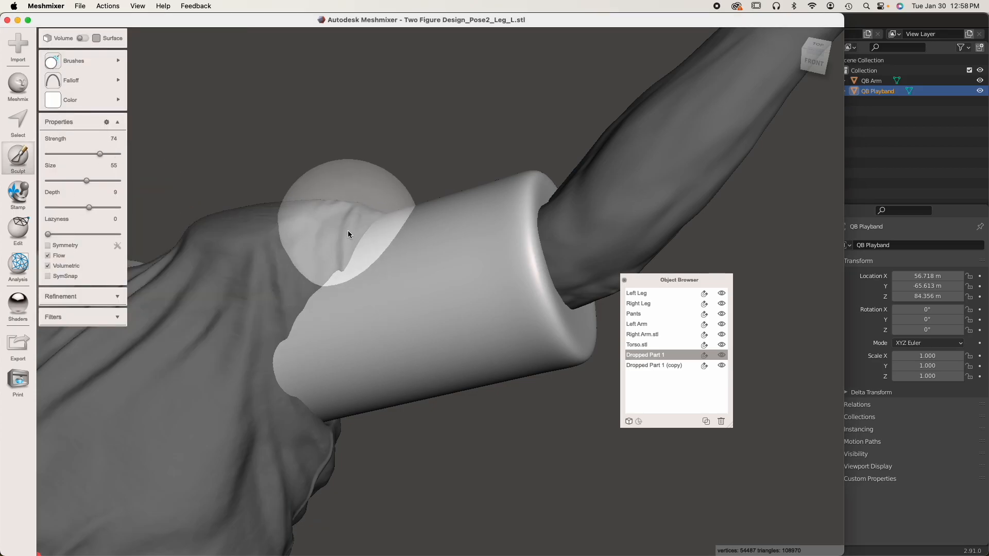
pyautogui.press('[')
pyautogui.press('[')
pyautogui.press('[')
pyautogui.press('[')
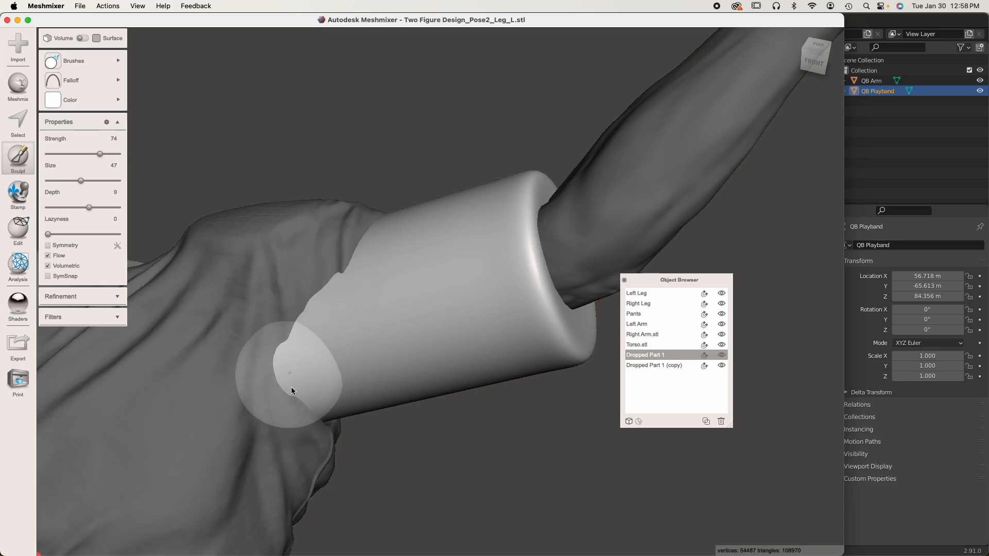
pyautogui.moveTo(291, 387); pyautogui.dragTo(88, 371, button='right')
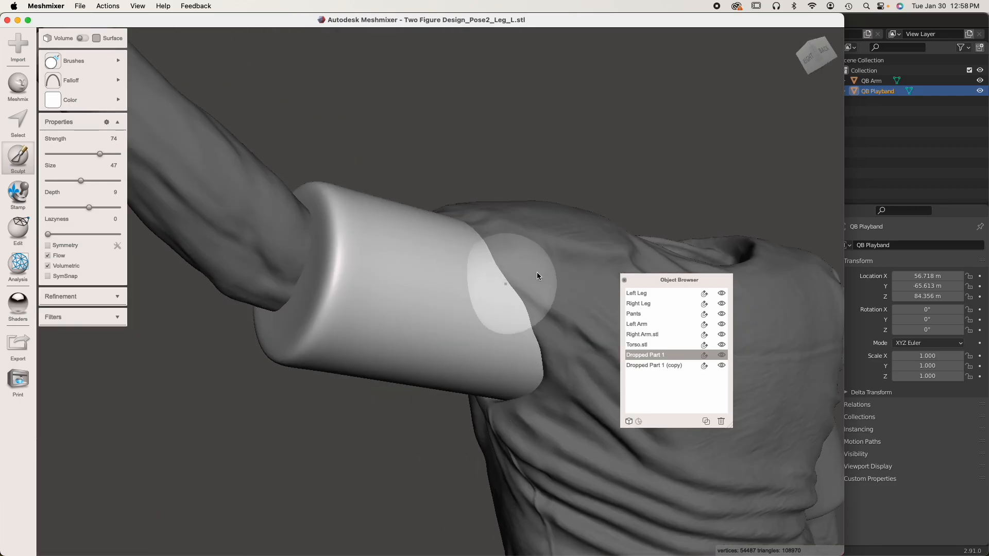
pyautogui.moveTo(536, 276); pyautogui.dragTo(441, 415, button='right')
pyautogui.moveTo(355, 433); pyautogui.dragTo(388, 349, button='right')
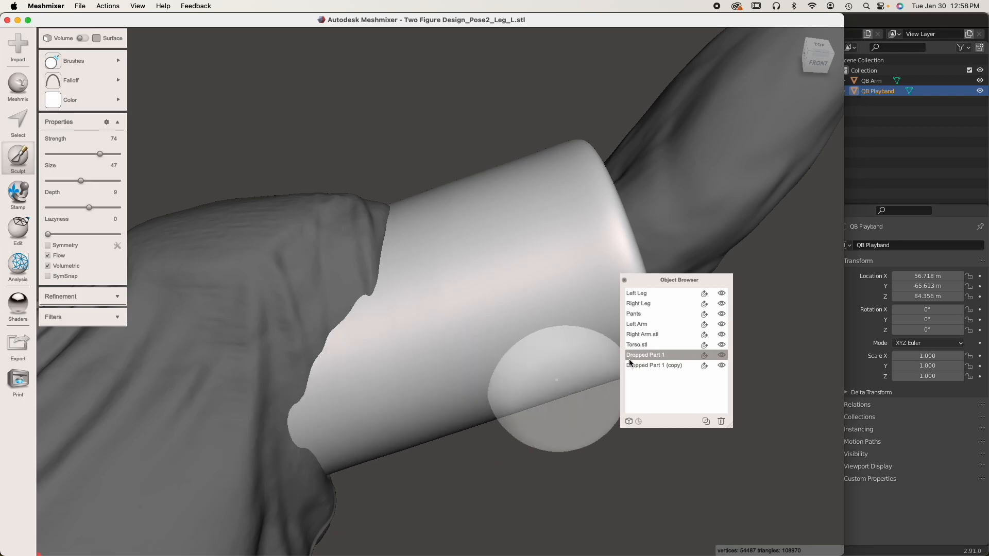
# Reselect the raised-arm cylinder and sculpt its protruding underarm edge smoother where it meets the torso
pyautogui.click(706, 346)
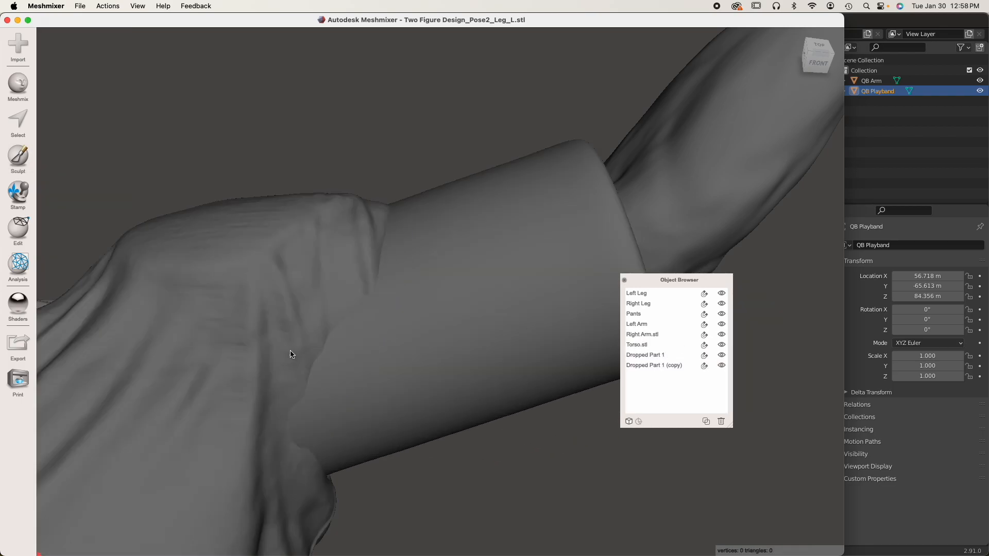
pyautogui.click(297, 405)
pyautogui.click(284, 405)
pyautogui.click(379, 390)
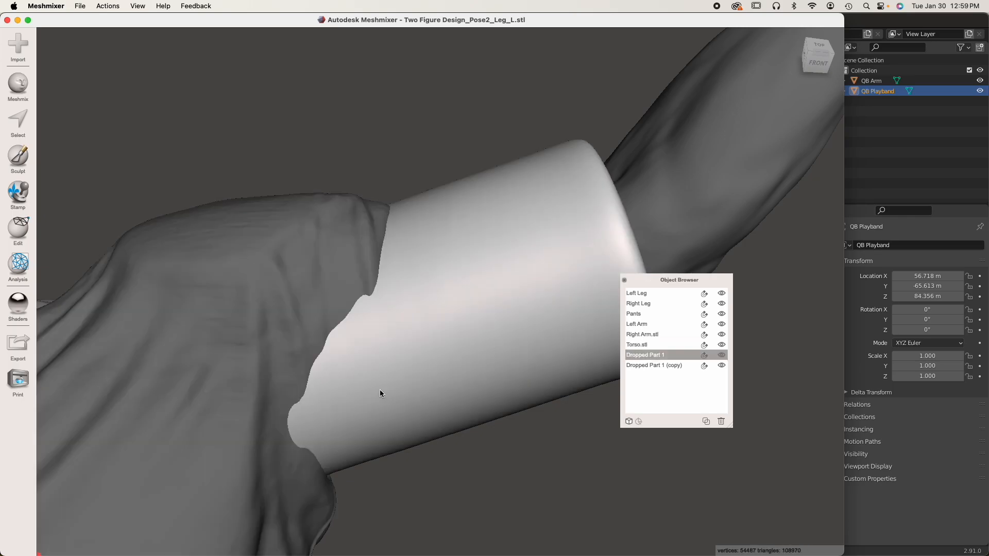
pyautogui.click(21, 160)
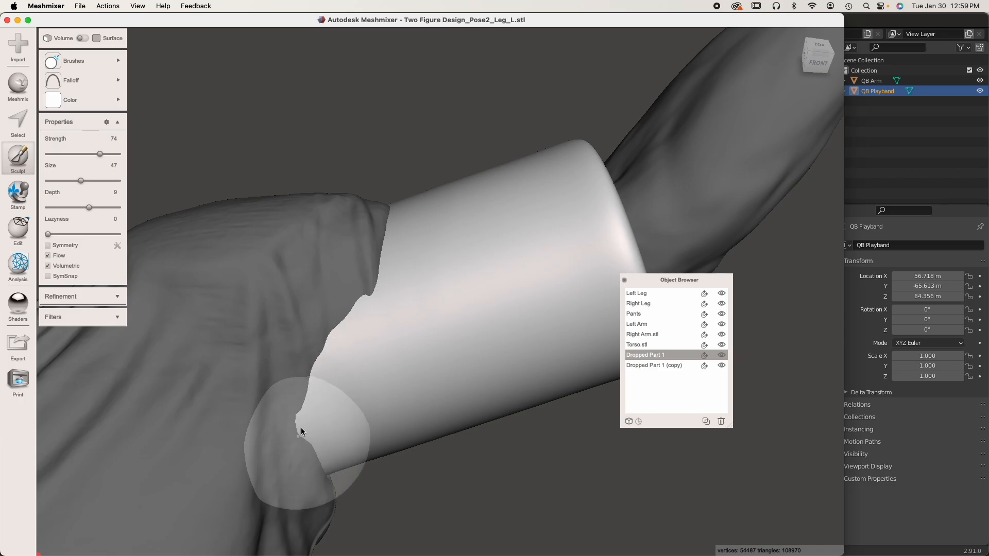
pyautogui.moveTo(320, 439)
pyautogui.mouseDown(button='right')
pyautogui.moveTo(505, 308)
pyautogui.moveTo(453, 309)
pyautogui.mouseUp(button='right')
# Select the lowered-arm cylinder and smooth its shoulder-side end, raising the brush strength to 100
pyautogui.moveTo(450, 168)
pyautogui.mouseDown(button='right')
pyautogui.moveTo(530, 243)
pyautogui.moveTo(150, 281)
pyautogui.moveTo(289, 393)
pyautogui.mouseUp(button='right')
pyautogui.moveTo(339, 307); pyautogui.dragTo(454, 230, button='right')
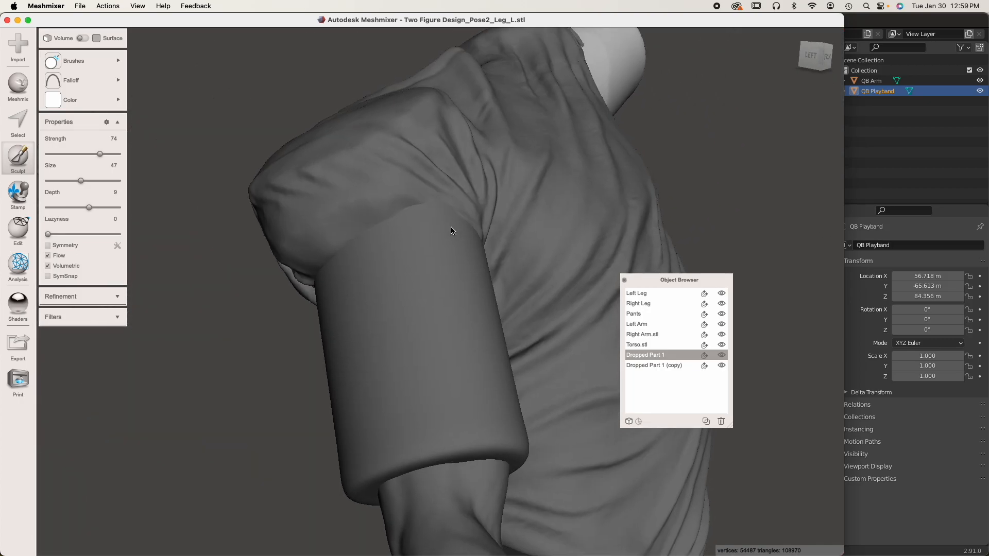
pyautogui.press('Escape')
pyautogui.click(409, 281)
pyautogui.moveTo(410, 279); pyautogui.dragTo(364, 327, button='middle')
pyautogui.click(18, 193)
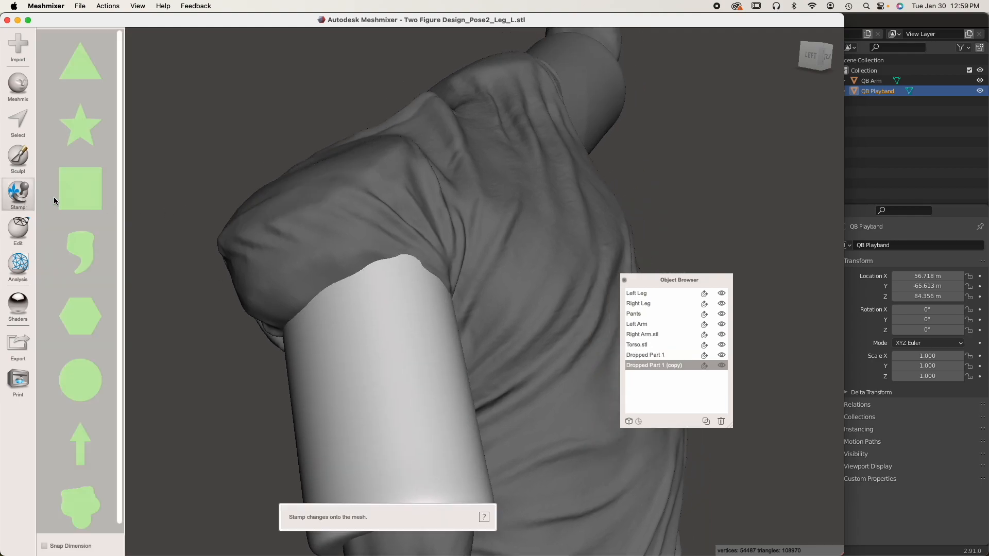
pyautogui.click(18, 157)
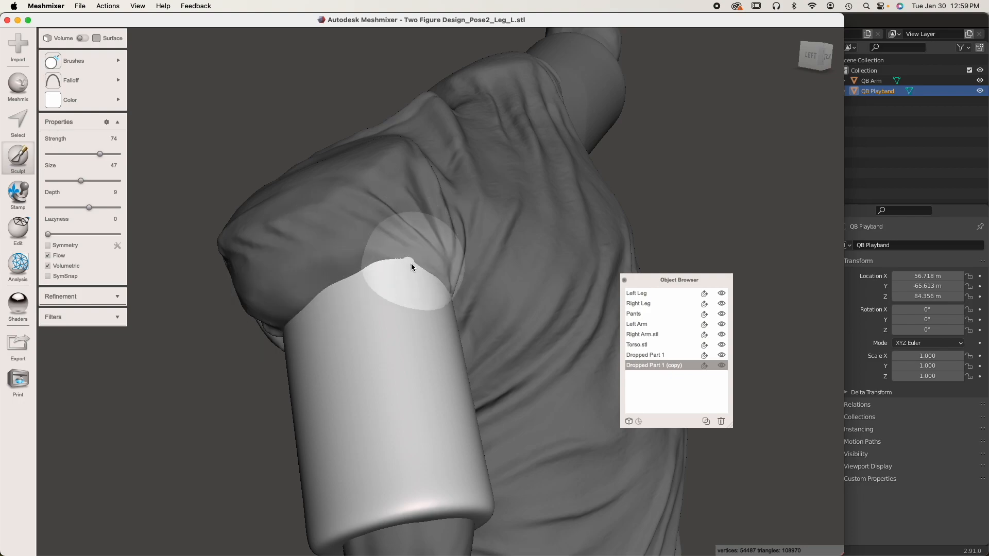
pyautogui.moveTo(101, 154); pyautogui.dragTo(127, 155)
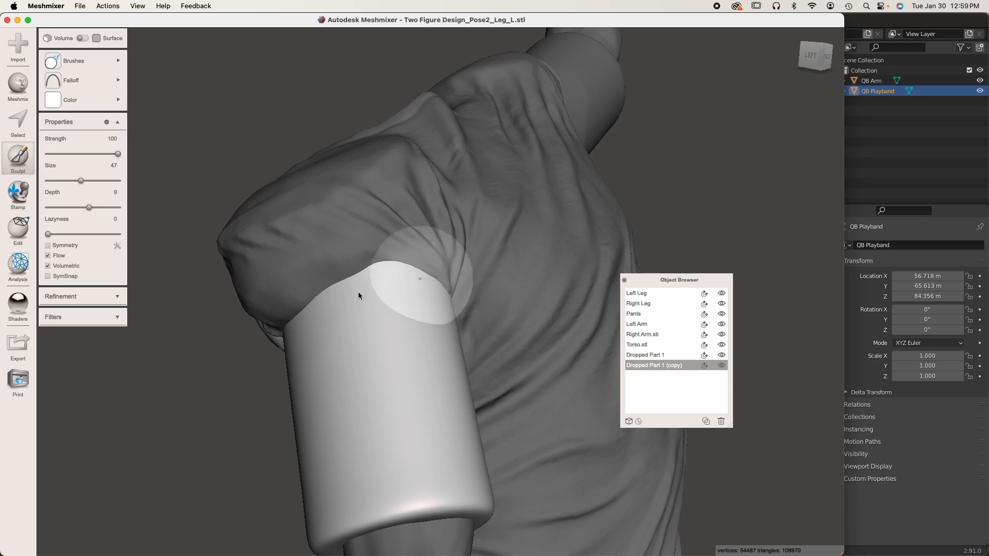
# Continue smoothing the lowered-arm cylinder's upper end around the chest side and underarm
pyautogui.moveTo(358, 291); pyautogui.dragTo(170, 402, button='right')
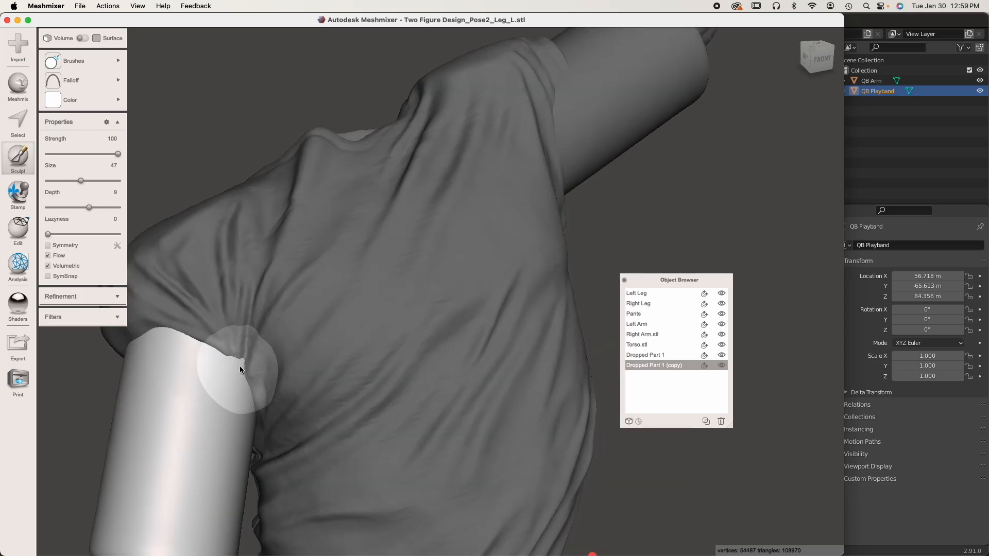
pyautogui.moveTo(241, 378)
pyautogui.mouseDown(button='right')
pyautogui.moveTo(404, 361)
pyautogui.moveTo(393, 320)
pyautogui.moveTo(434, 261)
pyautogui.mouseUp(button='right')
pyautogui.scroll(3, 434, 264)
pyautogui.moveTo(603, 304); pyautogui.dragTo(481, 286, button='middle')
pyautogui.scroll(5, 388, 293)
pyautogui.moveTo(388, 293); pyautogui.dragTo(478, 147, button='right')
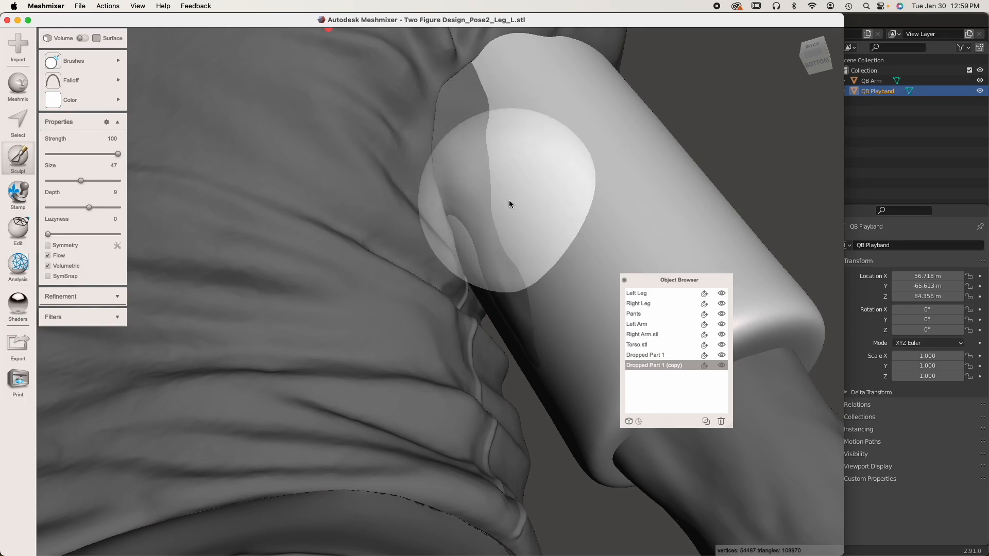
# Push the lowered-arm cylinder's underarm edge into the torso with the BubbleSmooth brush at strength 64 and depth 15
pyautogui.click(114, 61)
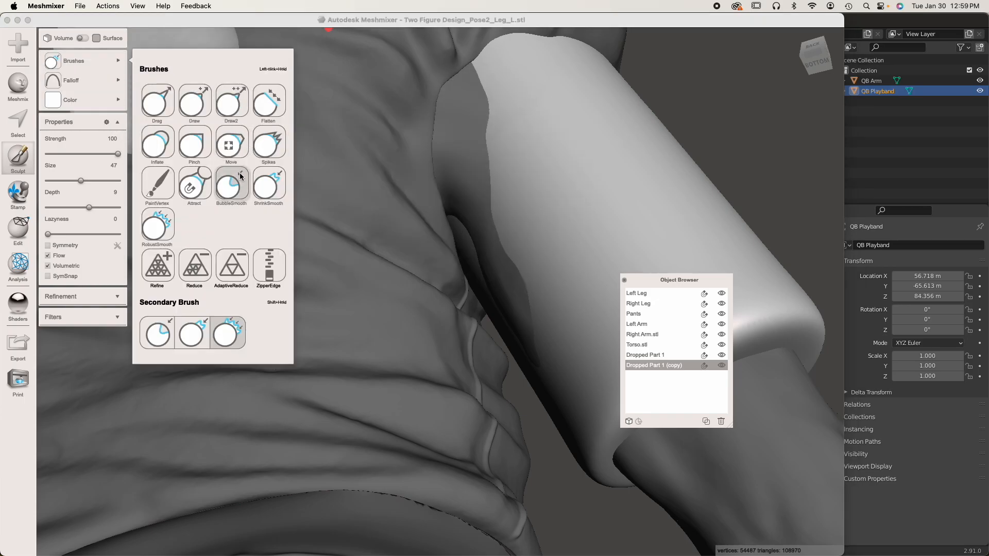
pyautogui.click(231, 184)
pyautogui.moveTo(528, 322)
pyautogui.mouseDown()
pyautogui.moveTo(489, 242)
pyautogui.moveTo(499, 311)
pyautogui.mouseUp()
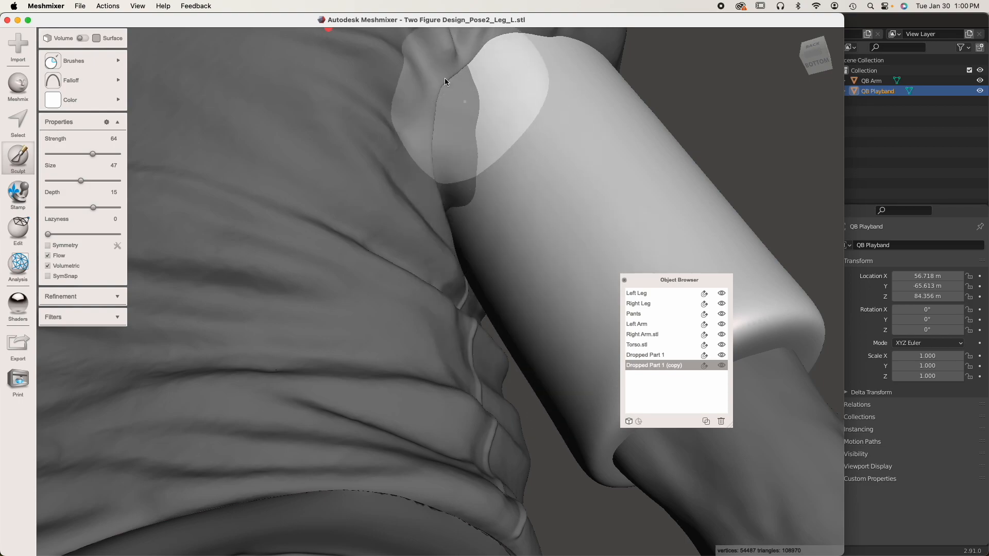
pyautogui.moveTo(453, 234); pyautogui.dragTo(190, 227, button='right')
pyautogui.press('Escape')
pyautogui.moveTo(385, 225)
pyautogui.mouseDown(button='right')
pyautogui.moveTo(424, 302)
pyautogui.moveTo(426, 278)
pyautogui.moveTo(387, 297)
pyautogui.moveTo(404, 305)
pyautogui.moveTo(518, 271)
pyautogui.mouseUp(button='right')
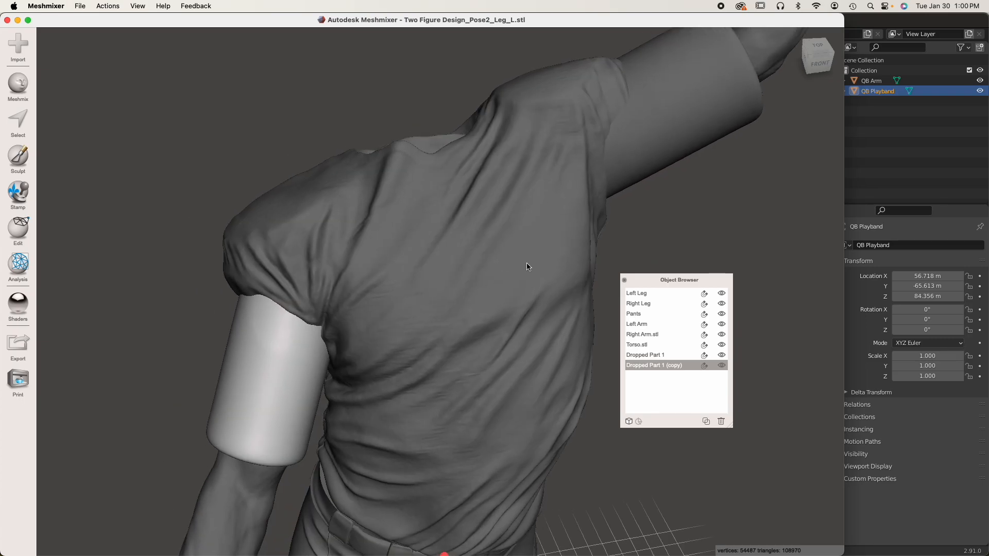
# Merge the torso and the raised-arm cylinder with a Boolean Union in Precise mode
pyautogui.click(646, 148)
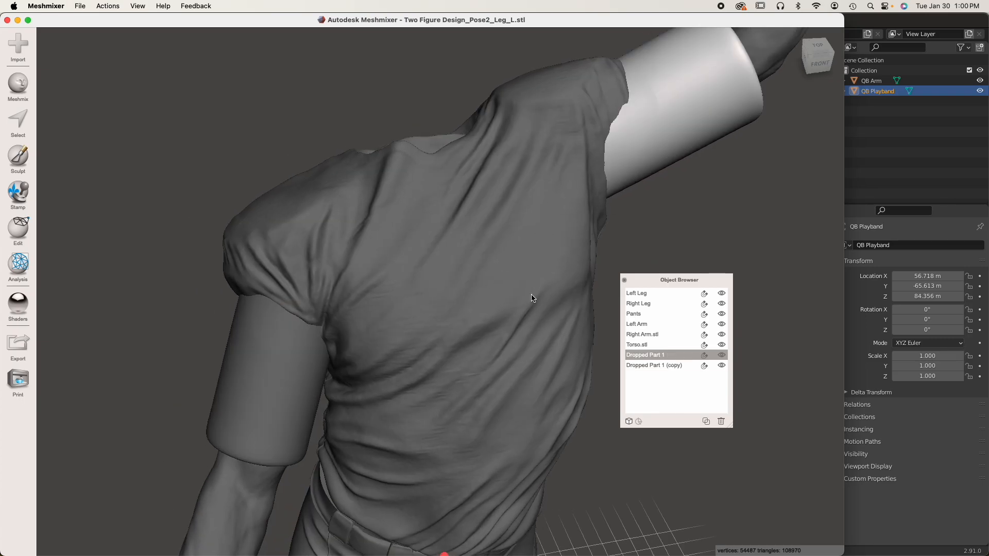
pyautogui.click(506, 295)
pyautogui.moveTo(476, 221); pyautogui.dragTo(462, 238, button='right')
pyautogui.keyDown('shift'); pyautogui.click(612, 156); pyautogui.keyUp('shift')
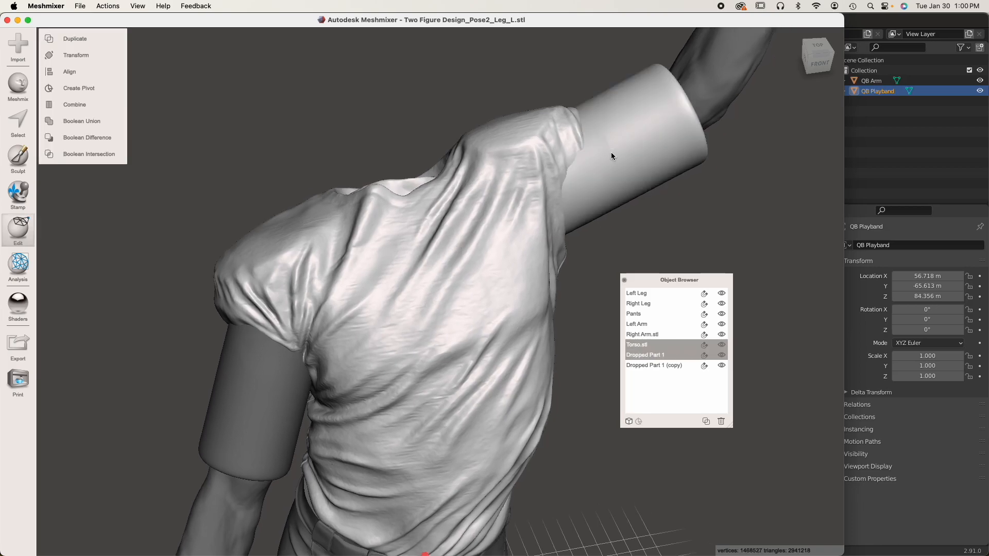
pyautogui.click(93, 121)
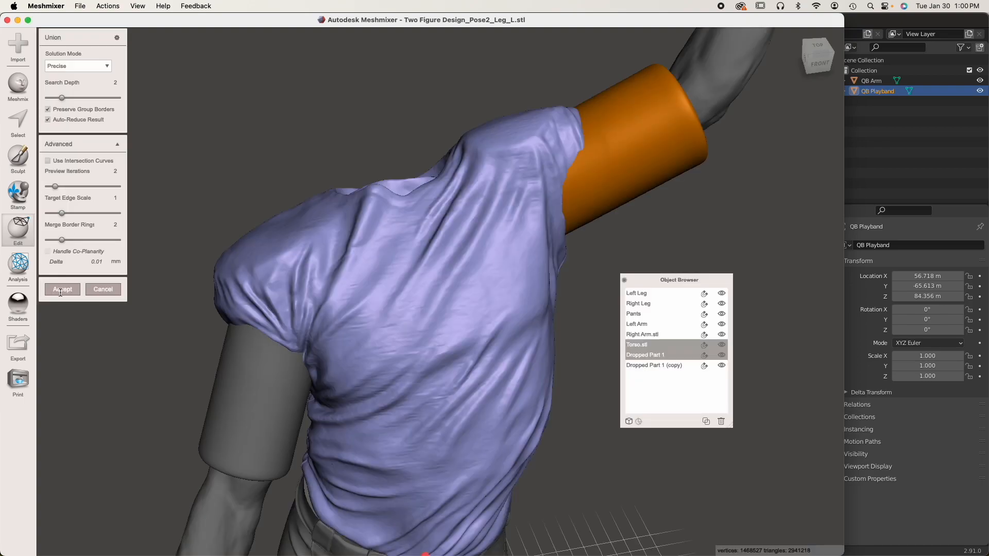
pyautogui.click(59, 292)
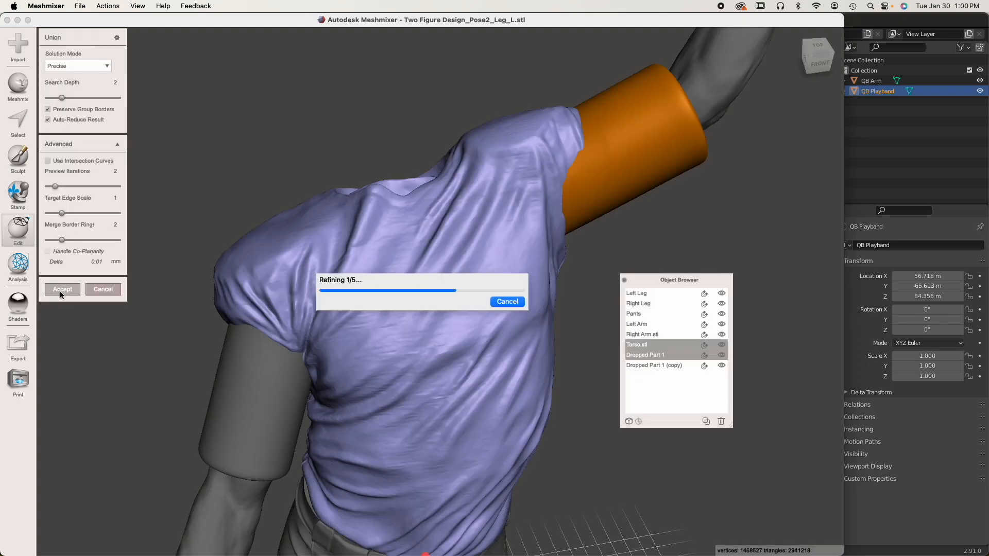
# Merge the lowered-arm cylinder into the torso with another Boolean Union in Precise mode
pyautogui.keyDown('shift'); pyautogui.click(275, 400); pyautogui.keyUp('shift')
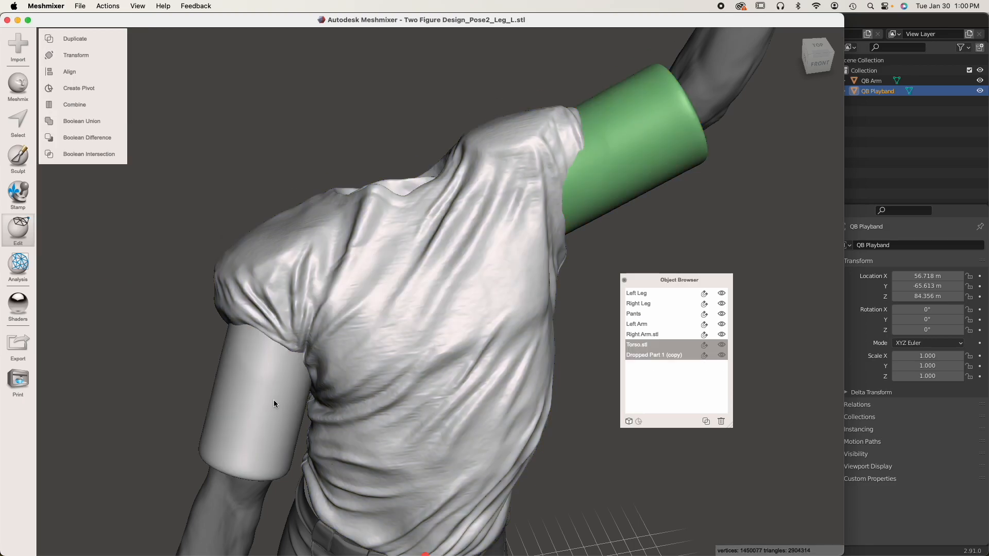
pyautogui.click(82, 121)
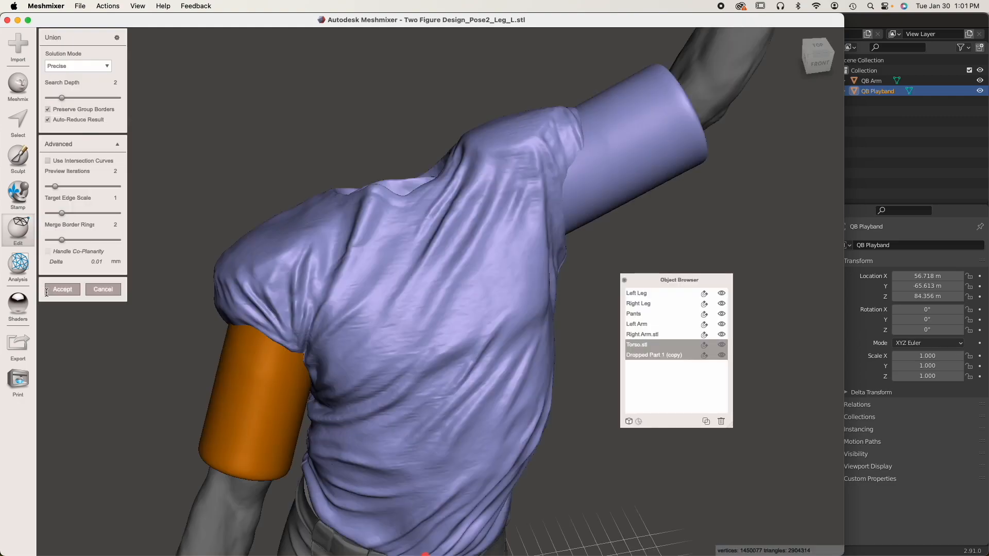
pyautogui.click(62, 289)
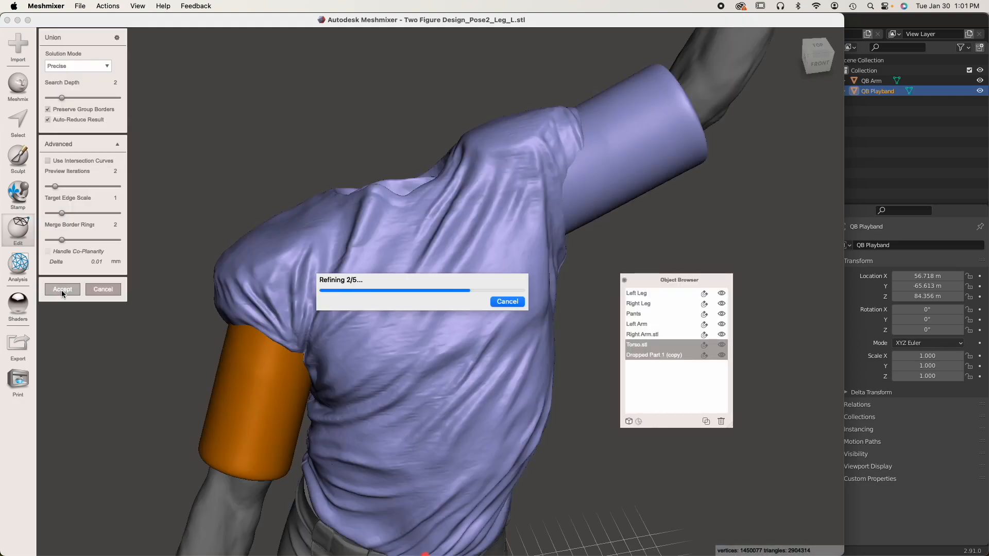
pyautogui.moveTo(372, 336); pyautogui.dragTo(359, 352, button='right')
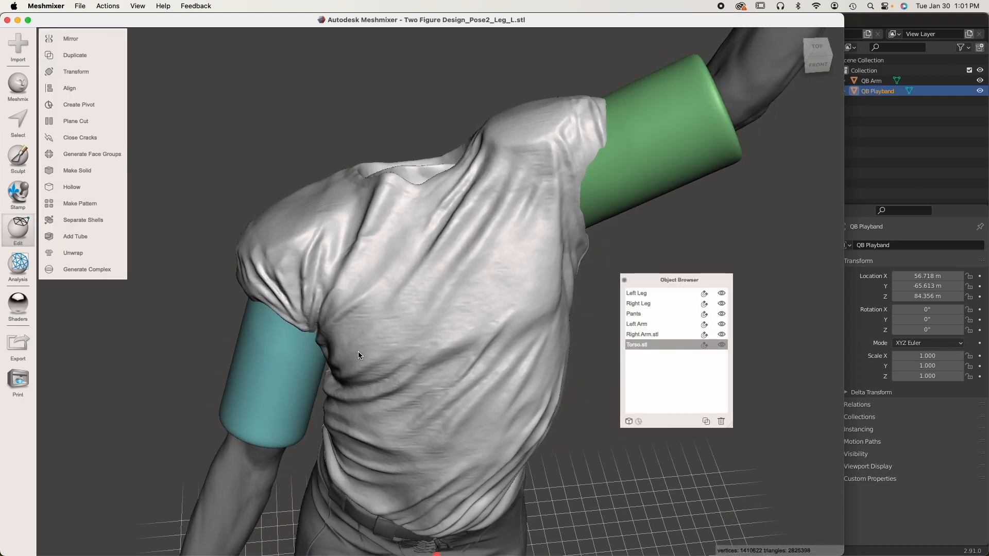
# Select the entire merged torso mesh, clear its face groups and drop the selection
pyautogui.press('s')
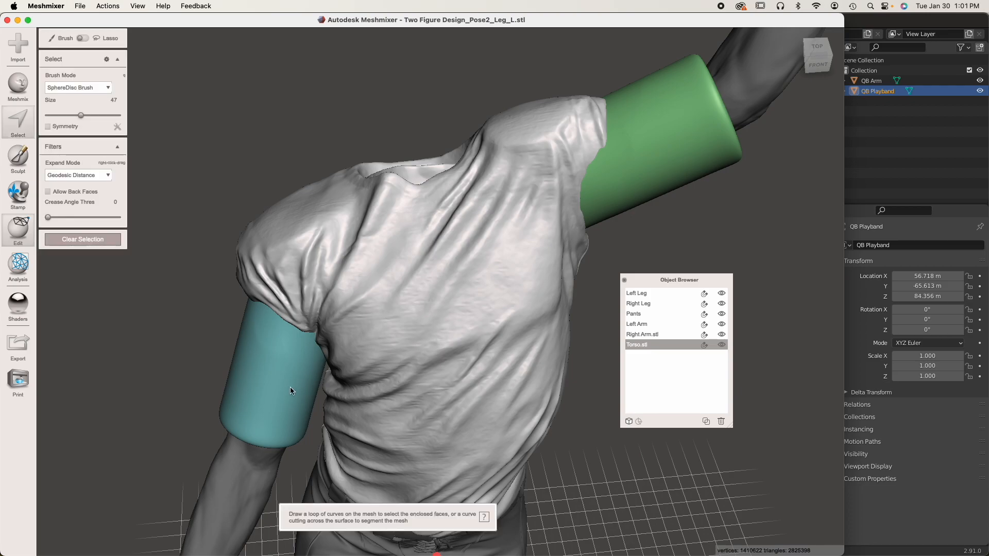
pyautogui.click(290, 388)
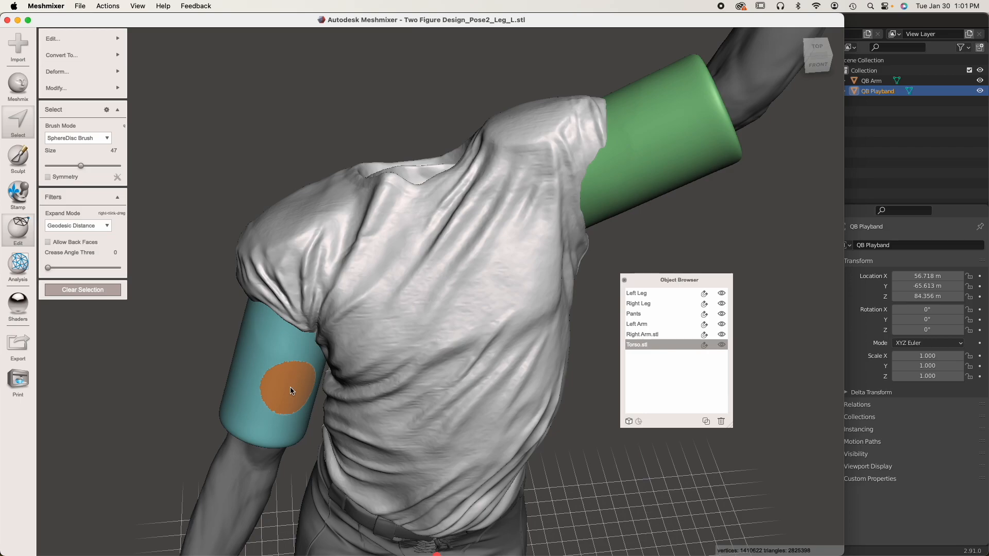
pyautogui.doubleClick(292, 390)
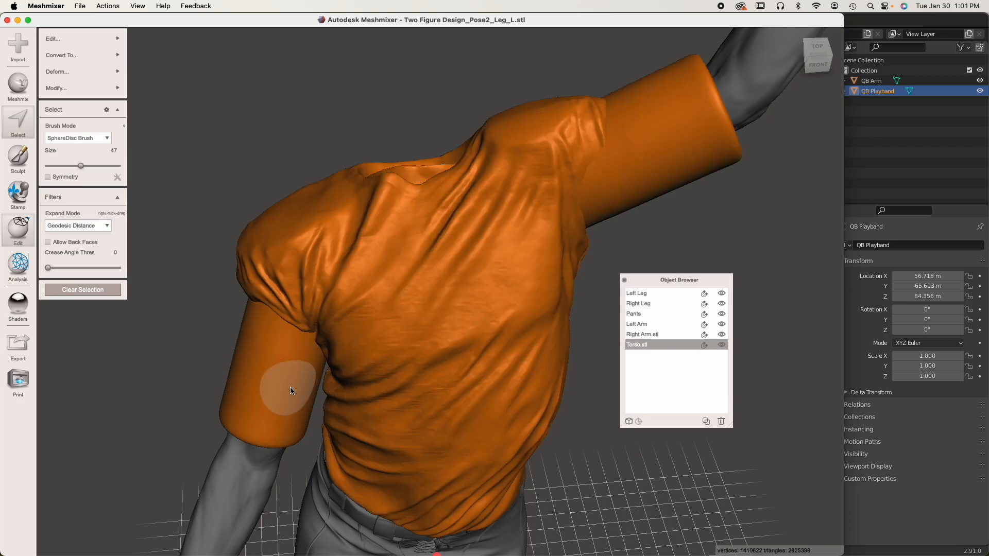
pyautogui.click(108, 86)
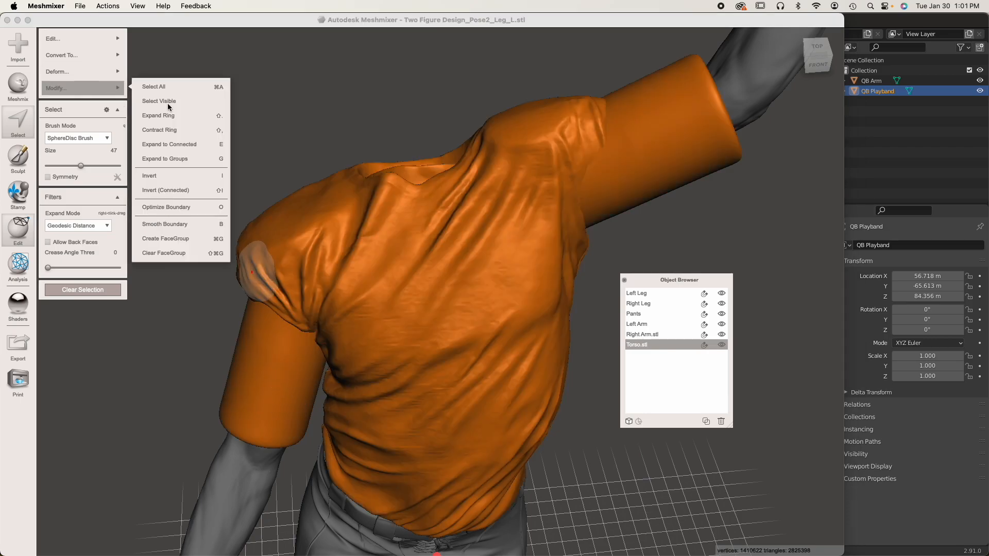
pyautogui.click(178, 250)
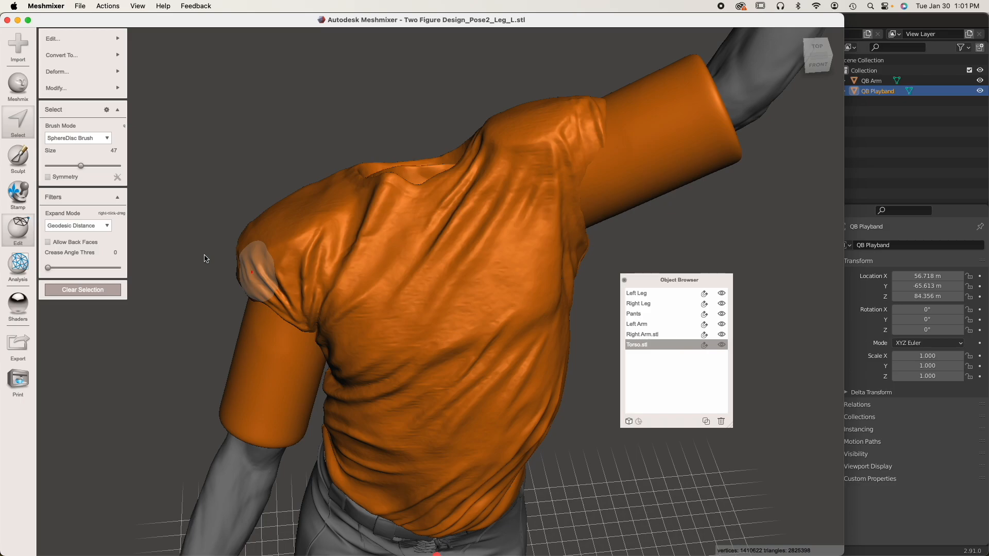
pyautogui.press('Escape')
# Smooth the front seam between the torso and raised-arm sleeve with ShrinkSmooth at strength 100 and size 34
pyautogui.moveTo(533, 293); pyautogui.dragTo(238, 349, button='right')
pyautogui.moveTo(277, 351); pyautogui.dragTo(457, 302, button='right')
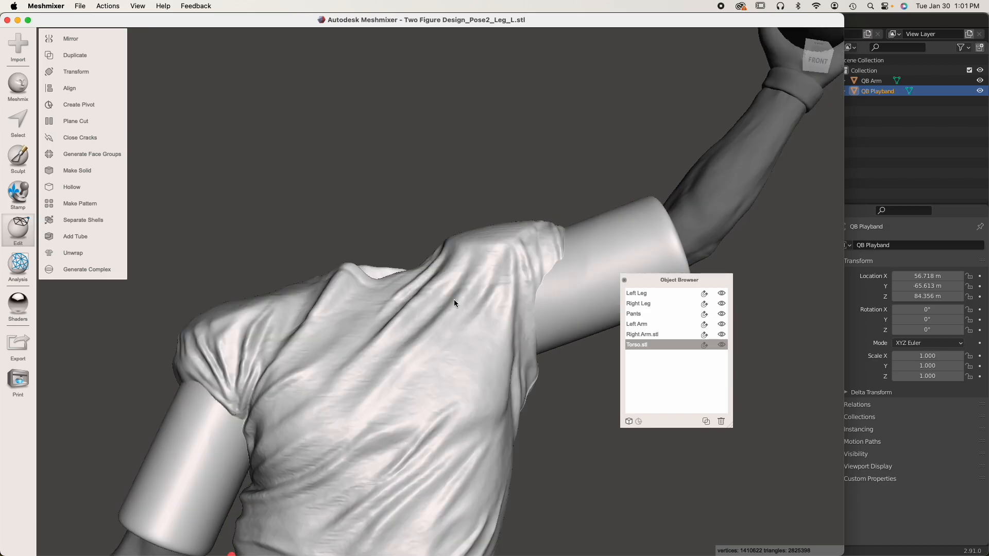
pyautogui.click(18, 157)
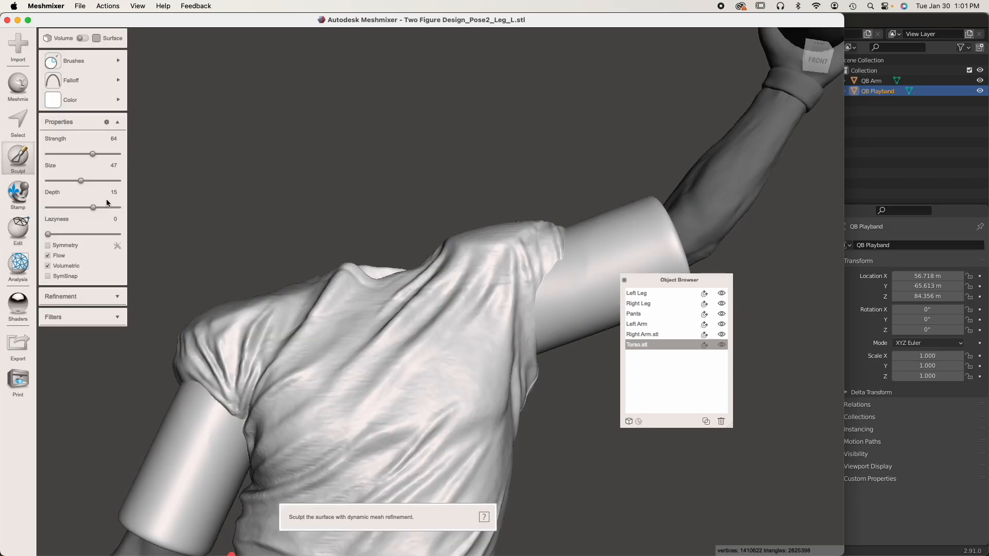
pyautogui.moveTo(82, 61)
pyautogui.click(273, 186)
pyautogui.moveTo(483, 276)
pyautogui.mouseDown(button='right')
pyautogui.moveTo(549, 274)
pyautogui.moveTo(426, 297)
pyautogui.mouseUp(button='right')
pyautogui.scroll(5, 419, 295)
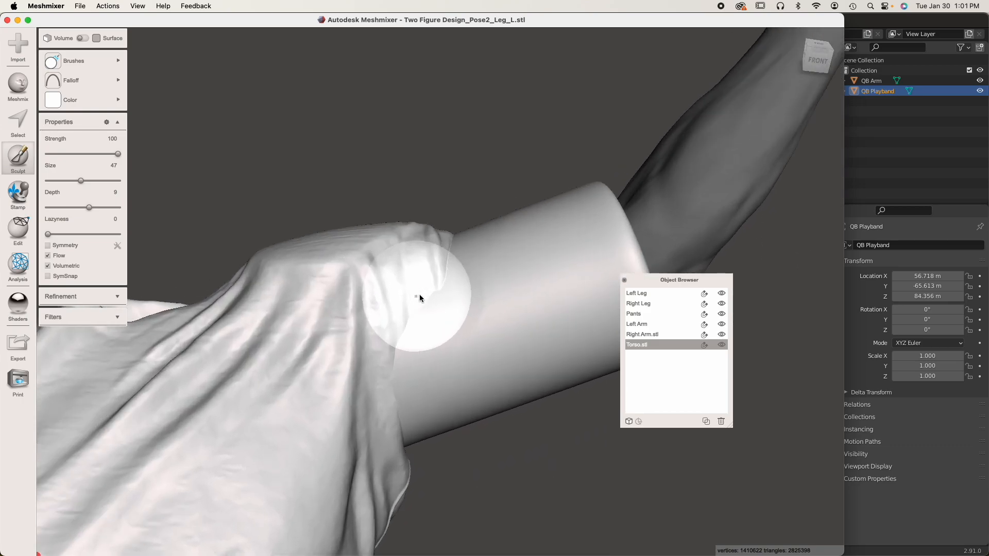
pyautogui.press('[')
pyautogui.press('[')
pyautogui.press('[')
pyautogui.press('[')
pyautogui.press('[')
pyautogui.press('[')
pyautogui.moveTo(422, 306)
pyautogui.mouseDown()
pyautogui.moveTo(439, 276)
pyautogui.moveTo(438, 310)
pyautogui.moveTo(464, 203)
pyautogui.moveTo(399, 360)
pyautogui.moveTo(377, 453)
pyautogui.moveTo(373, 369)
pyautogui.moveTo(406, 312)
pyautogui.moveTo(366, 420)
pyautogui.mouseUp()
pyautogui.moveTo(366, 420)
pyautogui.mouseDown(button='right')
pyautogui.moveTo(338, 396)
pyautogui.moveTo(381, 406)
pyautogui.moveTo(369, 386)
pyautogui.moveTo(439, 457)
pyautogui.mouseUp(button='right')
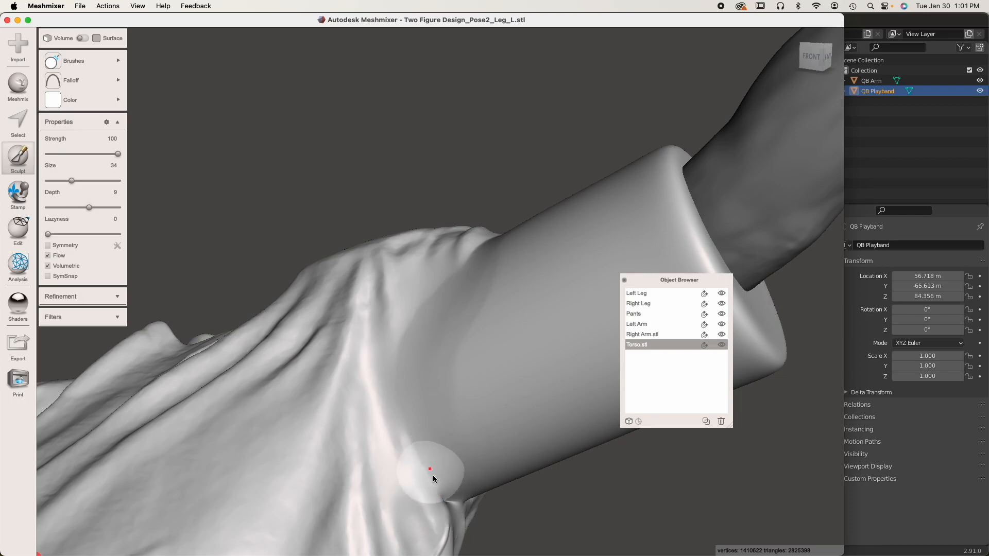
# Smooth the back and underarm seam between the raised-arm sleeve and the torso with ShrinkSmooth
pyautogui.moveTo(371, 435)
pyautogui.mouseDown(button='right')
pyautogui.moveTo(442, 398)
pyautogui.moveTo(479, 488)
pyautogui.mouseUp(button='right')
pyautogui.moveTo(556, 431); pyautogui.dragTo(518, 262, button='right')
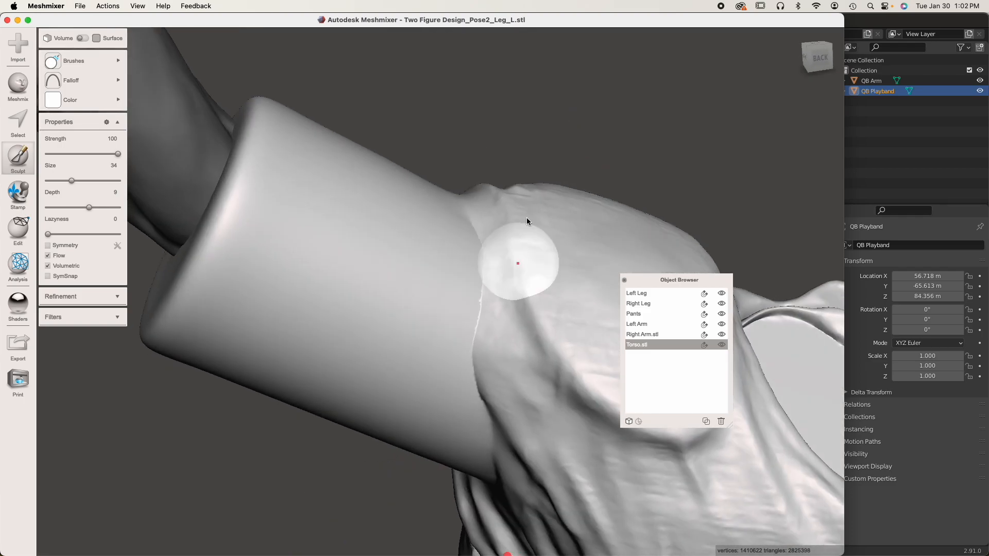
pyautogui.moveTo(485, 419); pyautogui.dragTo(488, 403, button='right')
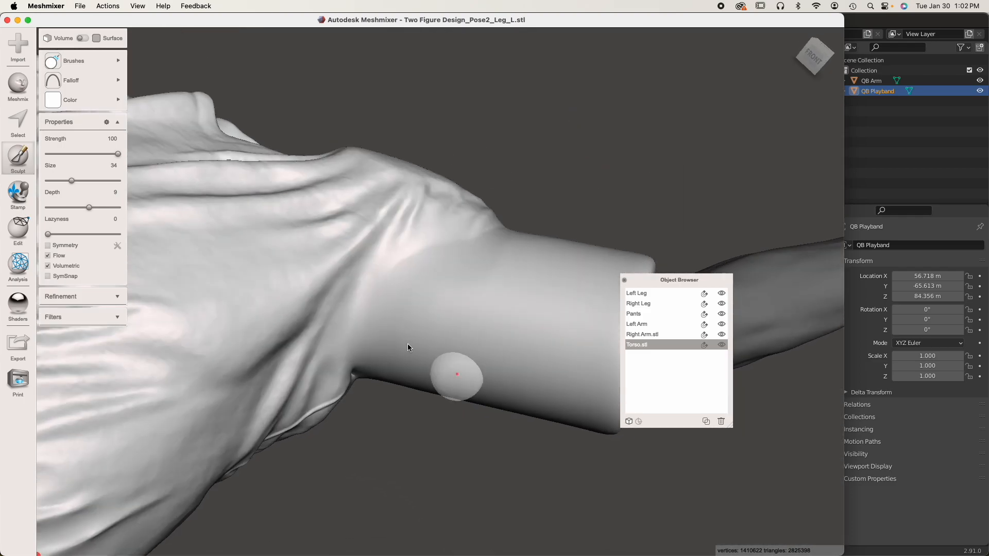
# Smooth the seam where the lowered-arm sleeve meets the torso around the shoulder and armpit with ShrinkSmooth
pyautogui.moveTo(351, 292); pyautogui.dragTo(518, 316, button='right')
pyautogui.scroll(5, 518, 316)
pyautogui.moveTo(384, 282); pyautogui.dragTo(433, 329, button='right')
pyautogui.moveTo(191, 146)
pyautogui.mouseDown(button='right')
pyautogui.moveTo(290, 238)
pyautogui.moveTo(353, 229)
pyautogui.mouseUp(button='right')
pyautogui.moveTo(165, 242); pyautogui.dragTo(540, 238, button='right')
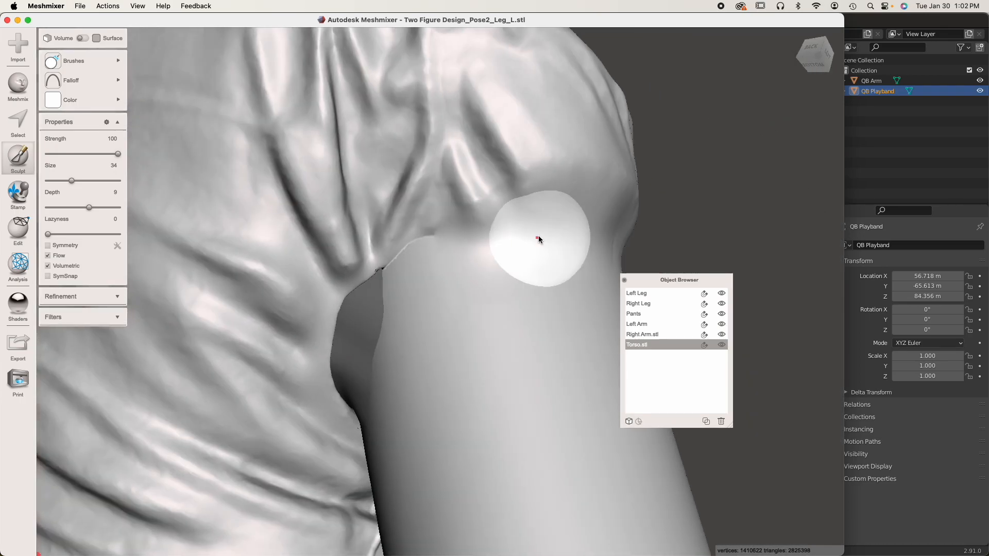
pyautogui.scroll(-5, 371, 429)
pyautogui.moveTo(372, 427); pyautogui.dragTo(450, 292, button='right')
pyautogui.moveTo(315, 280); pyautogui.dragTo(448, 280, button='right')
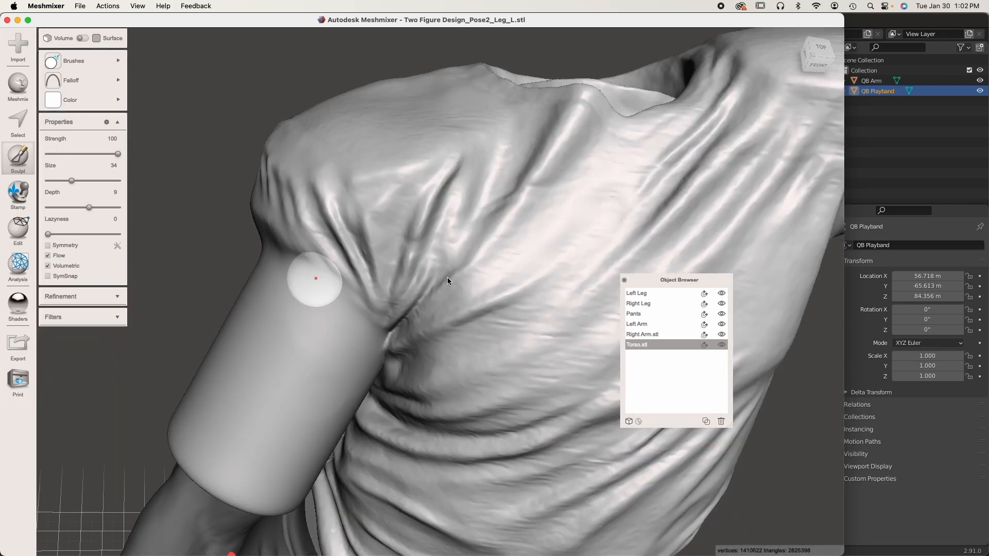
# Leave the sculpt tools and export the merged torso as Torso in STL Binary Format to the Blender Parts folder, replacing the existing file
pyautogui.moveTo(546, 217); pyautogui.dragTo(314, 257, button='middle')
pyautogui.scroll(-8, 473, 328)
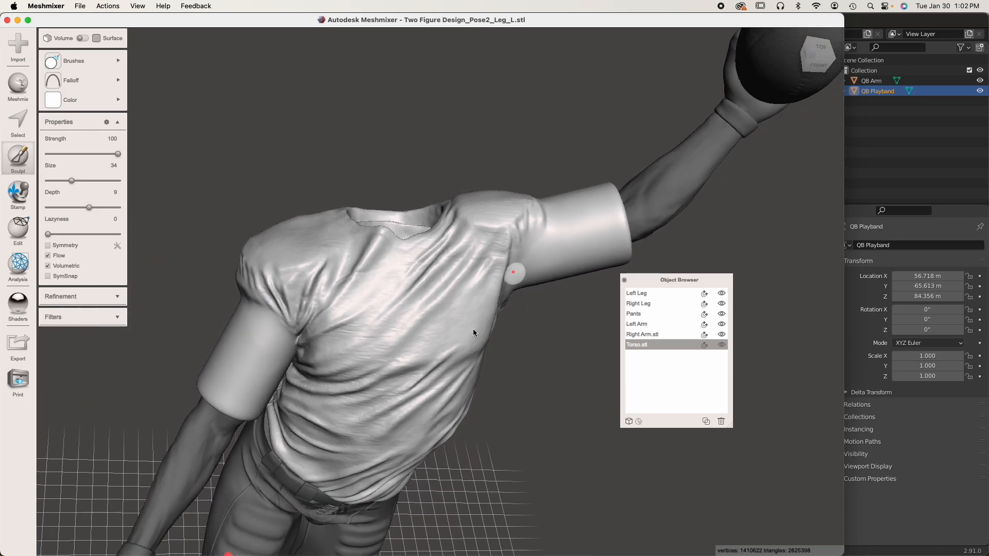
pyautogui.moveTo(424, 279)
pyautogui.mouseDown(button='right')
pyautogui.moveTo(444, 257)
pyautogui.moveTo(473, 288)
pyautogui.moveTo(460, 279)
pyautogui.mouseUp(button='right')
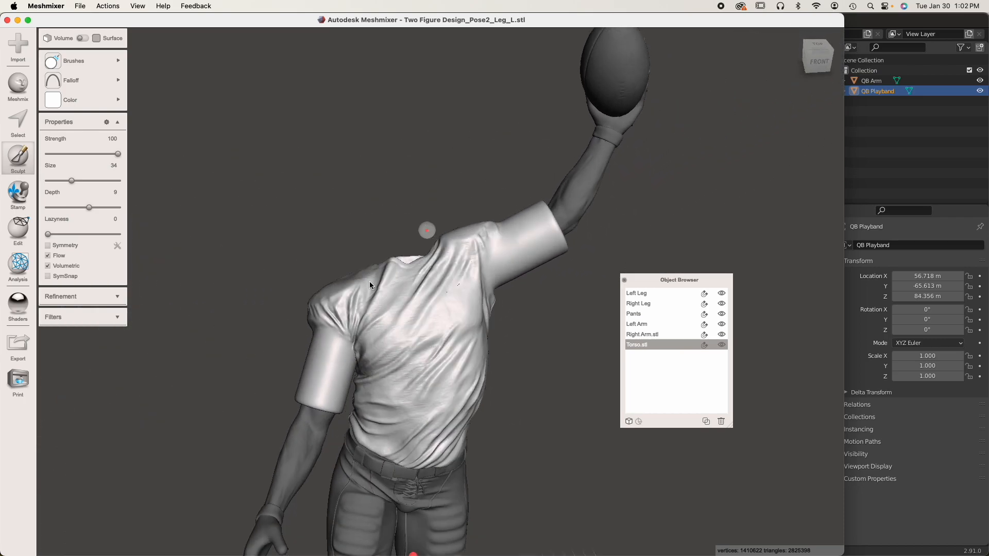
pyautogui.scroll(3, 369, 285)
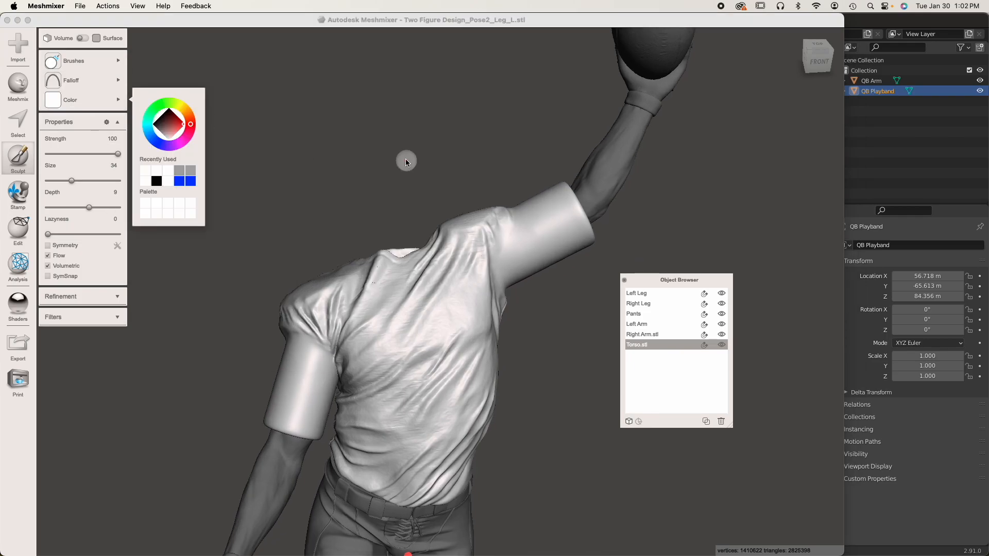
pyautogui.click(404, 160)
pyautogui.press('Escape')
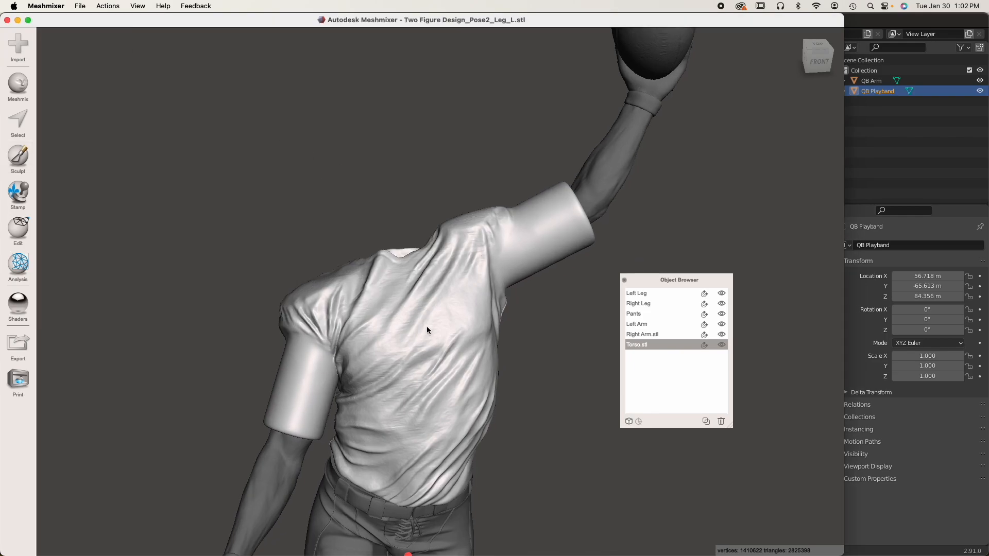
pyautogui.click(22, 350)
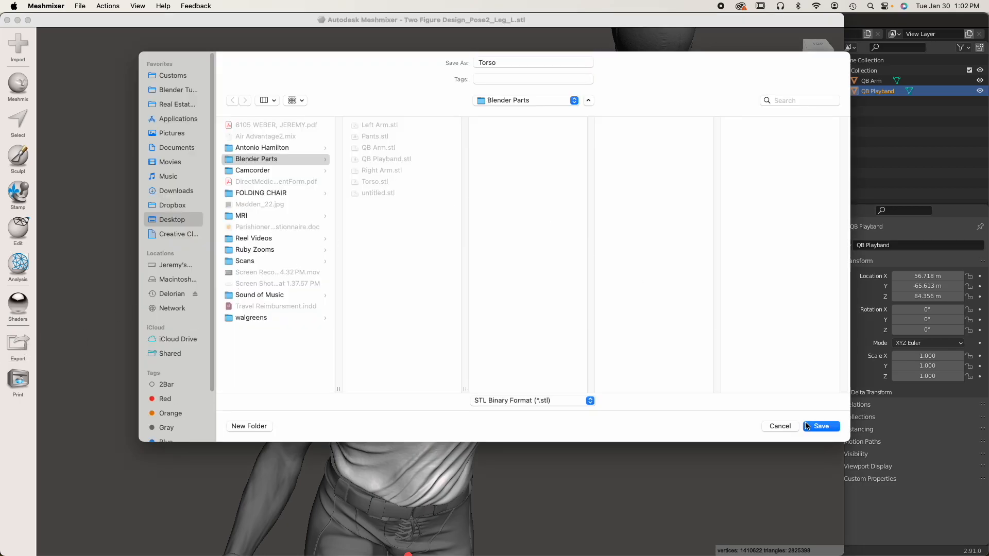
pyautogui.click(814, 426)
pyautogui.click(537, 303)
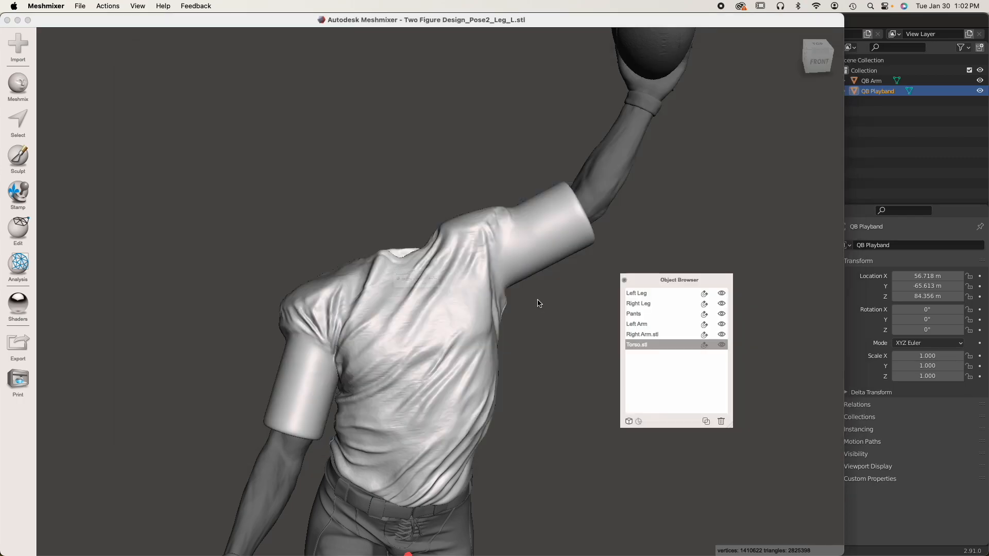
pyautogui.click(465, 310)
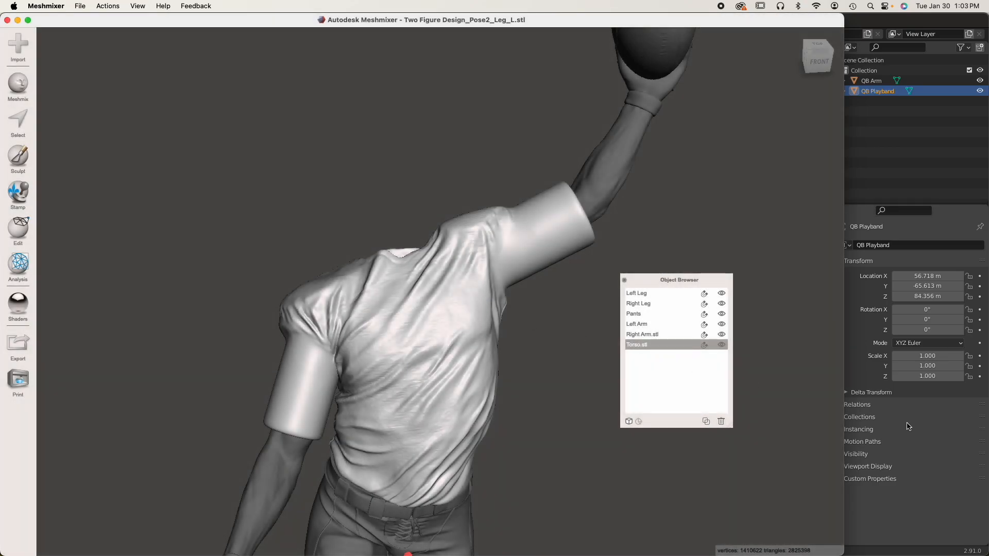
# Switch to Blender and delete the QB Arm and QB Playband objects from the scene
pyautogui.click(907, 426)
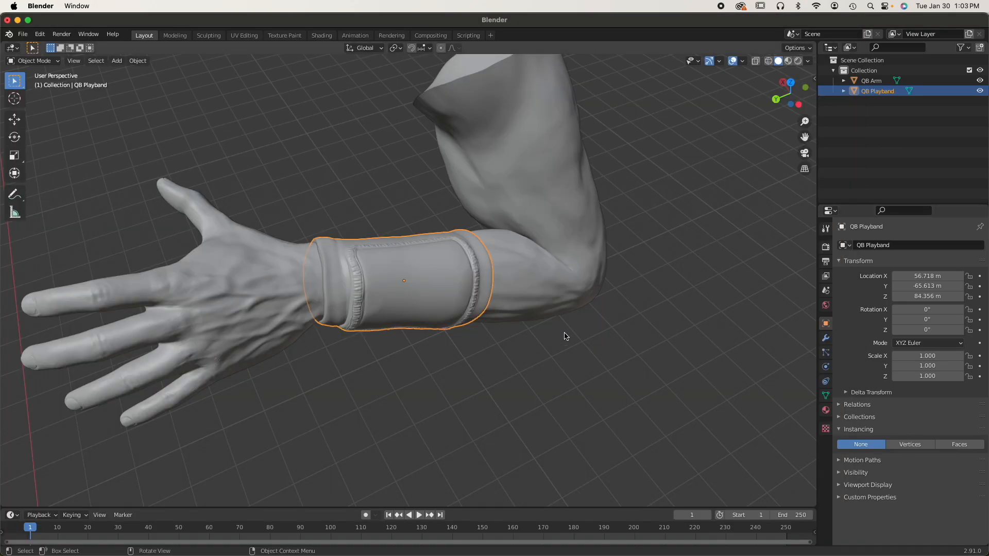
pyautogui.scroll(-3, 581, 349)
pyautogui.keyDown('shift'); pyautogui.click(929, 83); pyautogui.keyUp('shift')
pyautogui.press('x')
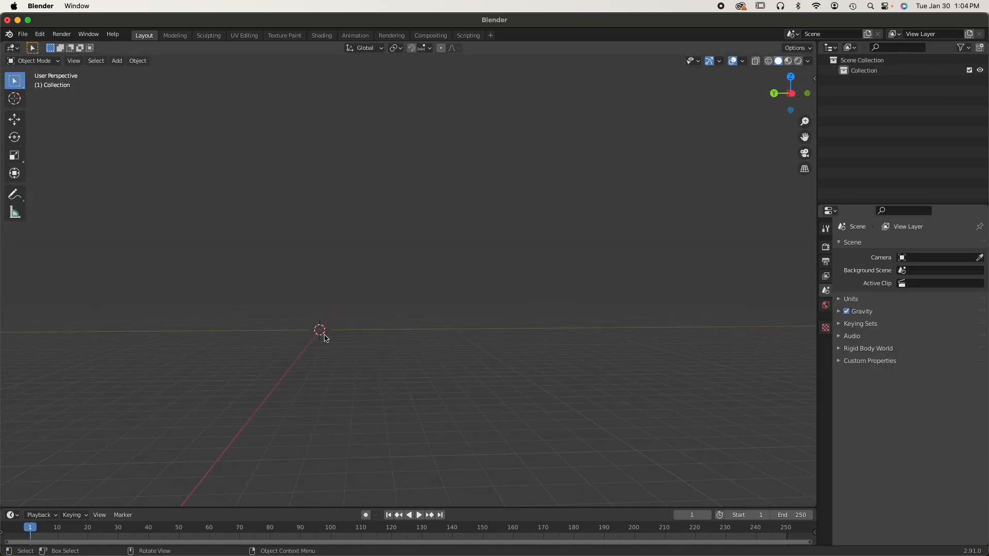
# Import Left Arm.stl, Pants.stl, Right Arm.stl and Torso.stl together from the Blender Parts folder at scale 1.00
pyautogui.keyDown('shift'); pyautogui.scroll(-1, 325, 336); pyautogui.keyUp('shift')
pyautogui.moveTo(359, 356); pyautogui.dragTo(232, 190, button='middle')
pyautogui.click(23, 34)
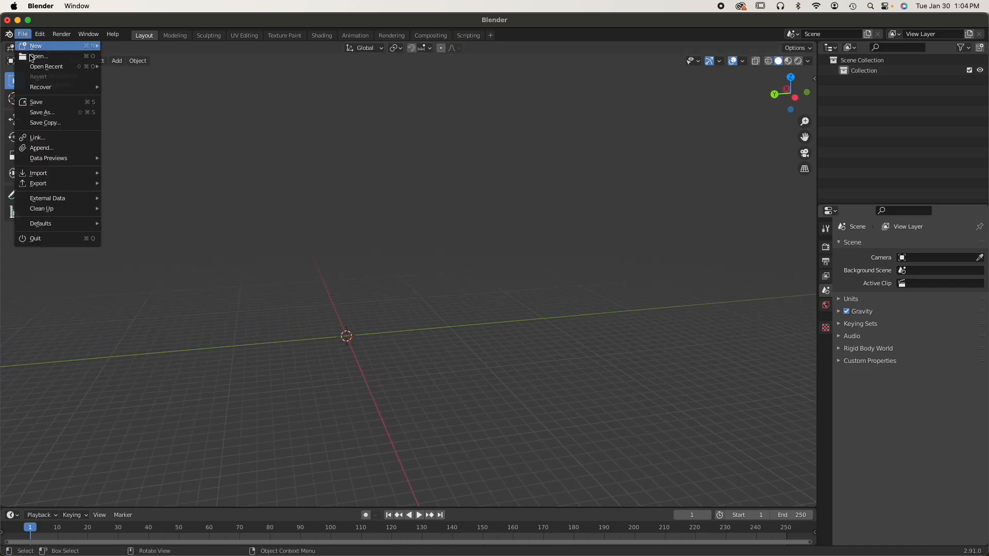
pyautogui.moveTo(48, 173)
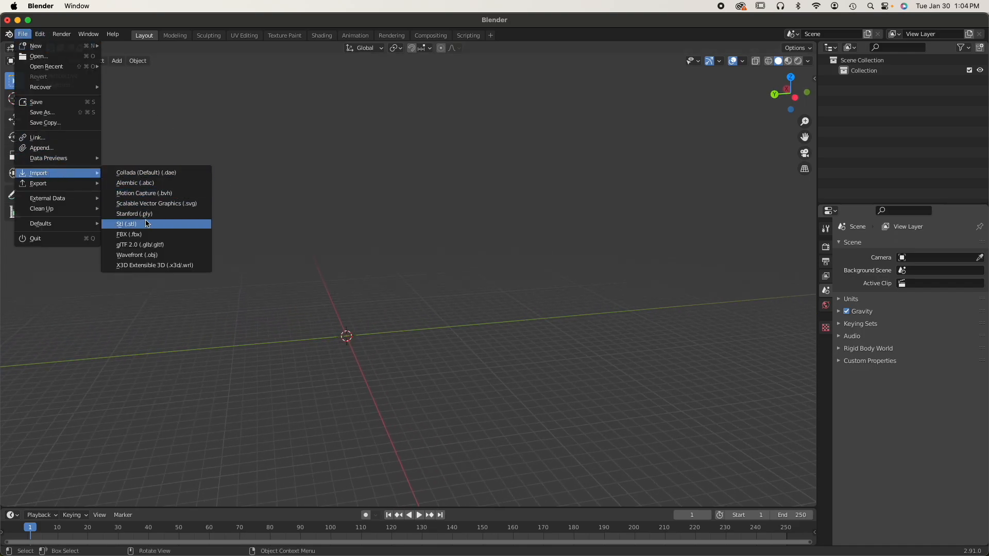
pyautogui.click(164, 223)
pyautogui.click(394, 178)
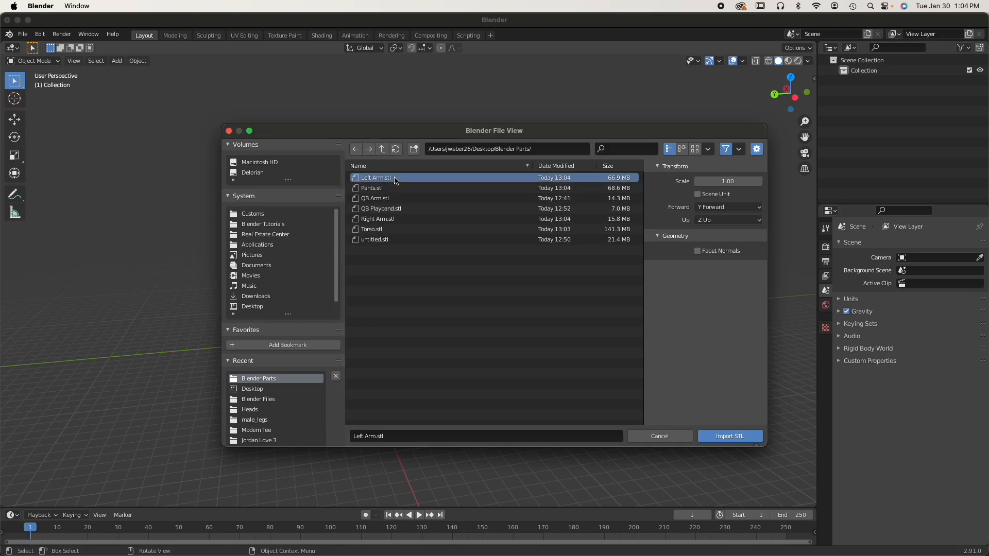
pyautogui.keyDown('shift'); pyautogui.click(385, 189); pyautogui.keyUp('shift')
pyautogui.keyDown('shift'); pyautogui.click(381, 219); pyautogui.keyUp('shift')
pyautogui.keyDown('shift'); pyautogui.click(384, 229); pyautogui.keyUp('shift')
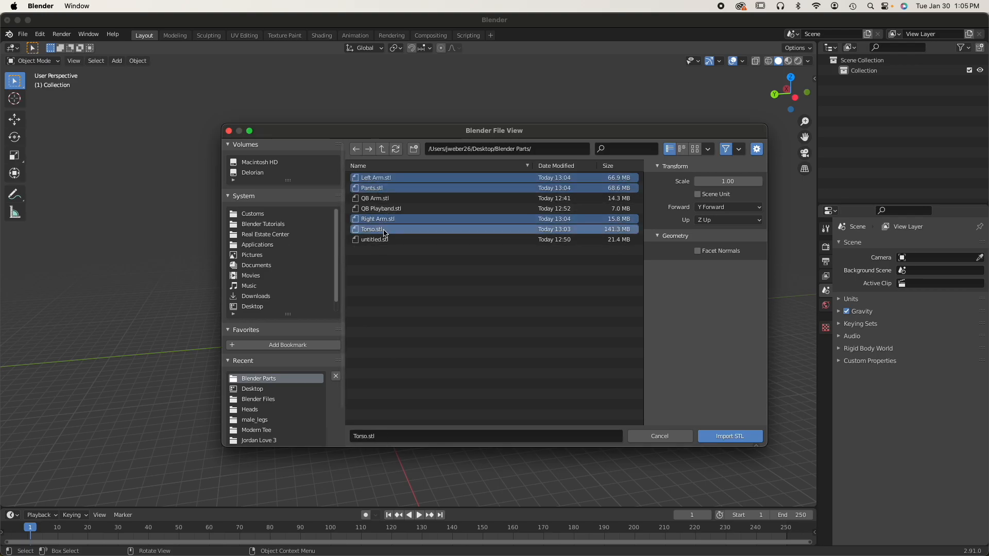
pyautogui.click(727, 439)
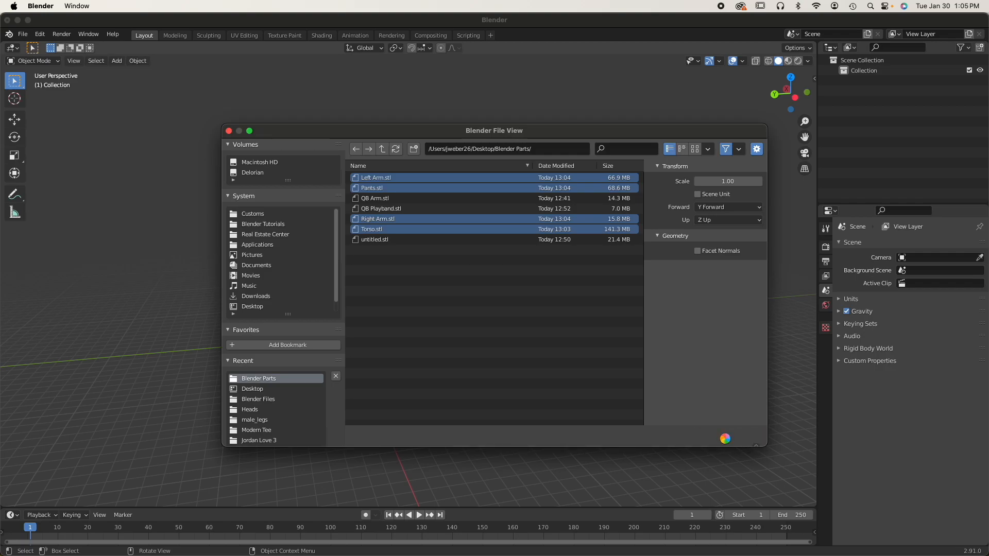
pyautogui.scroll(-1, 419, 232)
pyautogui.scroll(4, 343, 204)
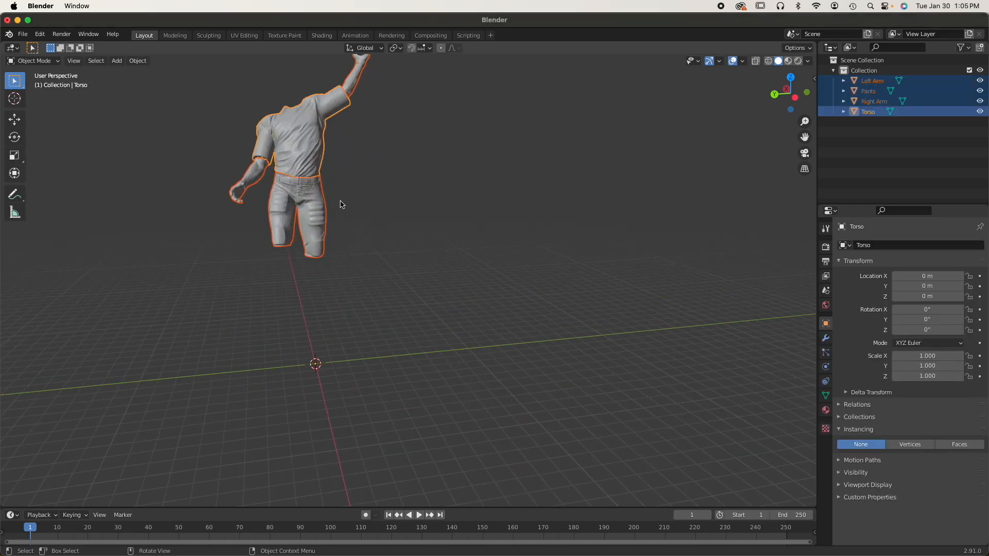
pyautogui.keyDown('shift'); pyautogui.moveTo(346, 198); pyautogui.dragTo(492, 339, button='middle'); pyautogui.keyUp('shift')
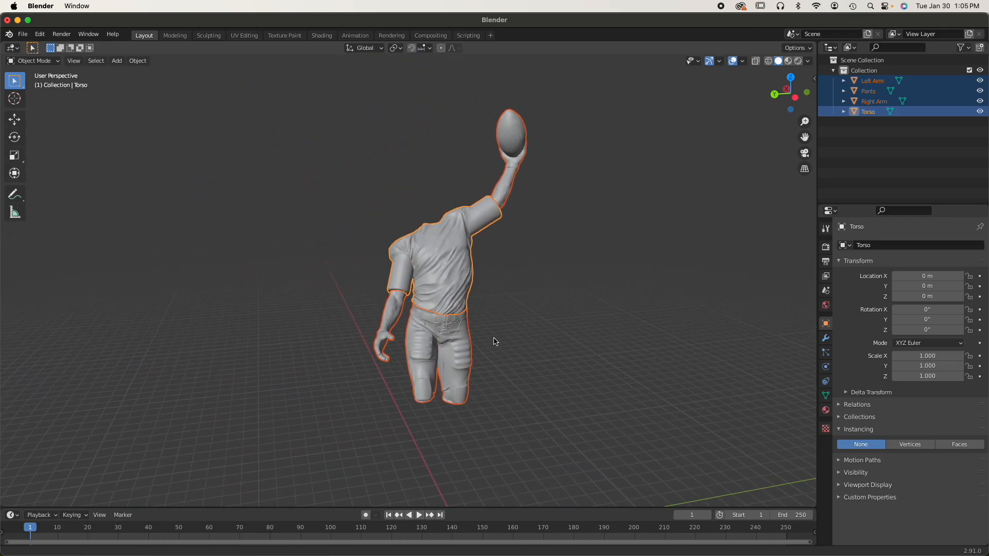
# Set the origins of all four imported body parts to Origin to Center of Mass (Volume)
pyautogui.scroll(4, 484, 302)
pyautogui.rightClick(484, 304)
pyautogui.moveTo(488, 299)
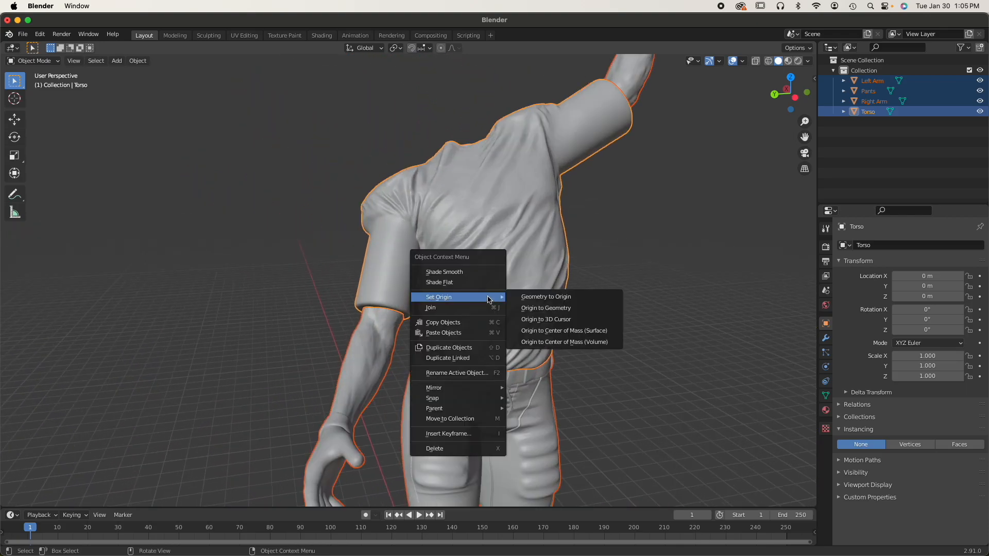
pyautogui.click(576, 345)
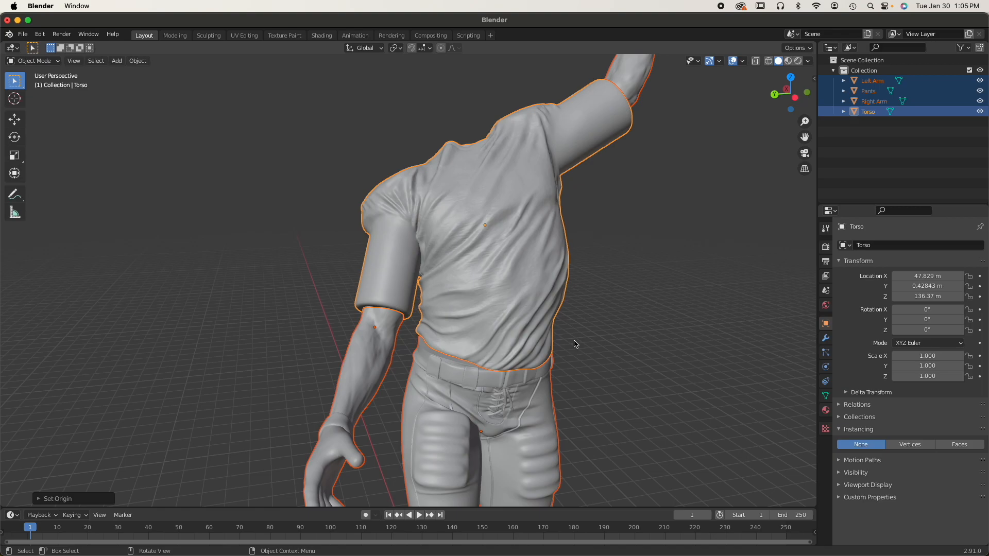
pyautogui.scroll(-4, 575, 344)
pyautogui.scroll(2, 571, 341)
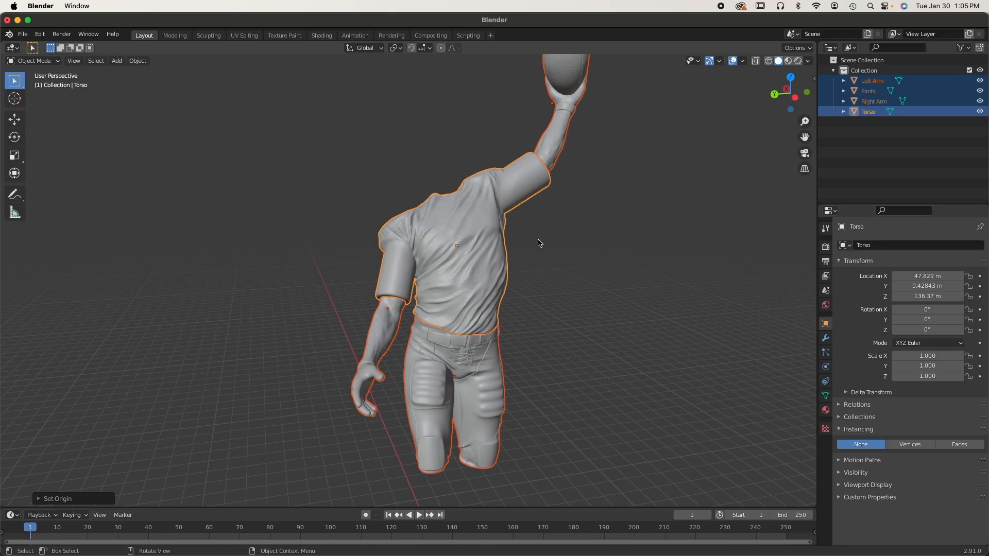
# Select only the Torso object and put it in Sculpt Mode with the Grab brush
pyautogui.click(477, 245)
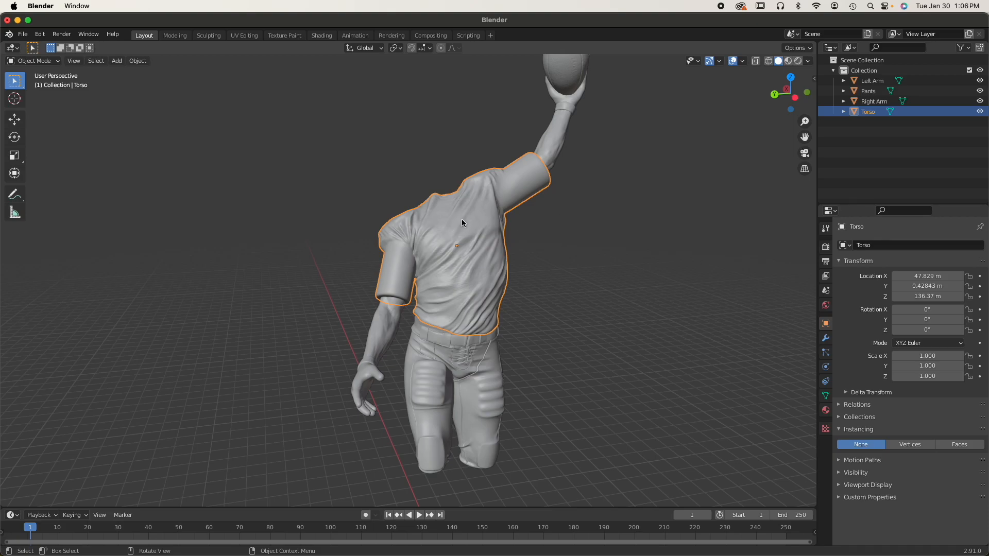
pyautogui.scroll(5, 462, 219)
pyautogui.scroll(-2, 462, 219)
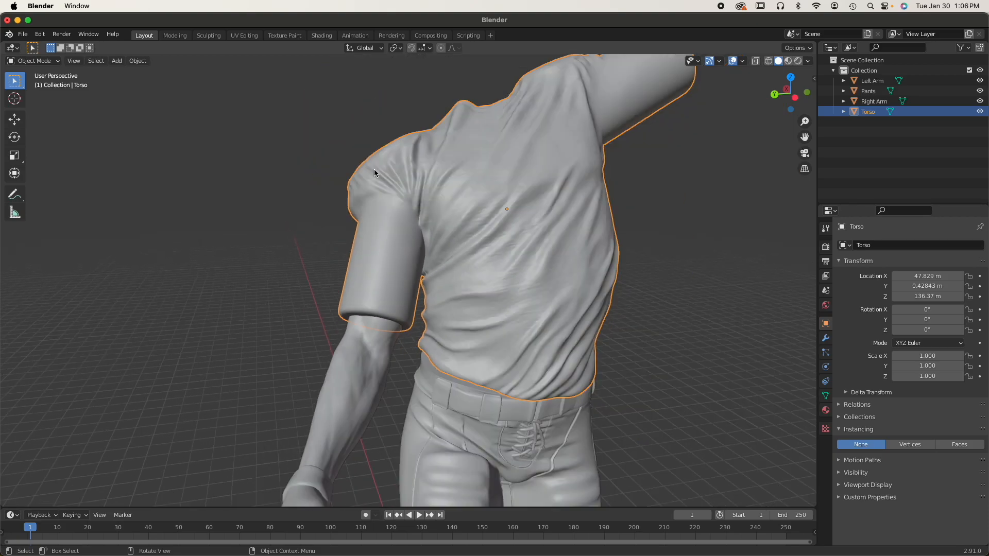
pyautogui.click(34, 60)
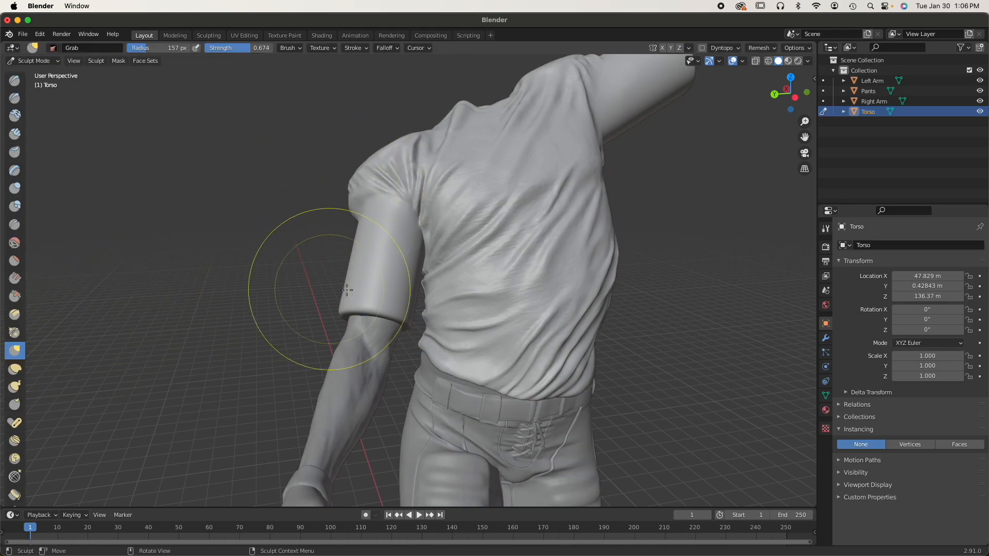
pyautogui.scroll(9, 347, 290)
pyautogui.scroll(-8, 346, 290)
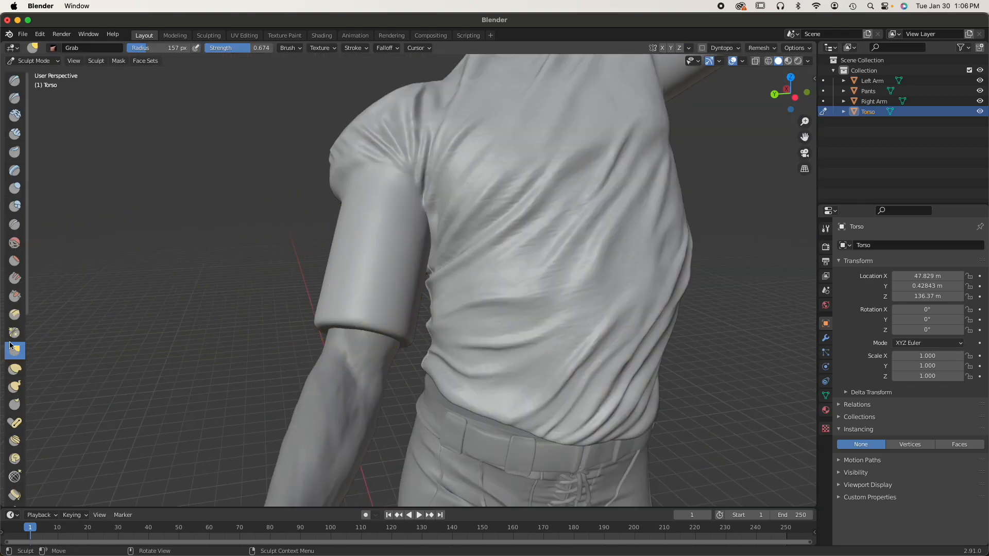
# Reduce the Grab brush radius to 90 px and pull the front hem of the lowered-arm sleeve slightly downward
pyautogui.press('[')
pyautogui.press('[')
pyautogui.press('[')
pyautogui.press('[')
pyautogui.press('[')
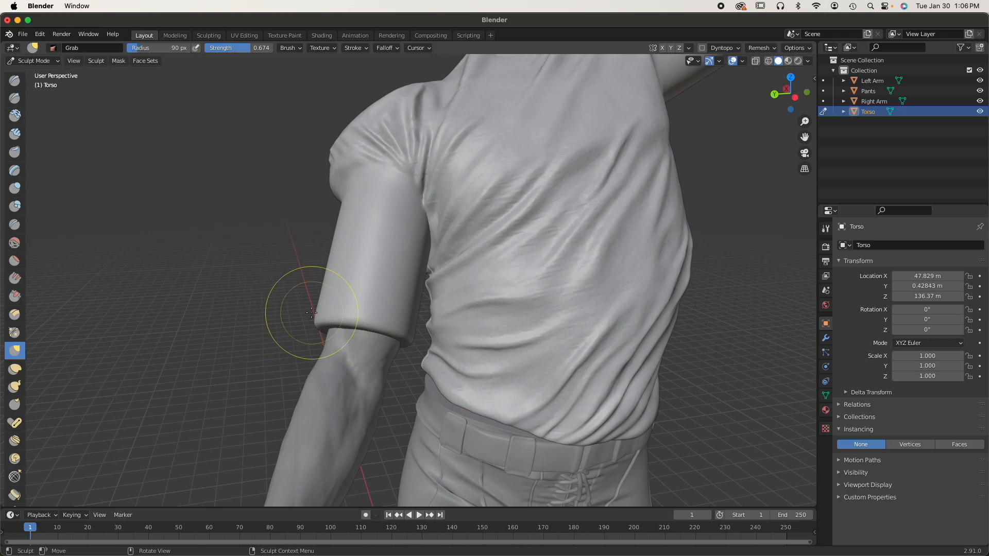
pyautogui.scroll(2, 311, 312)
pyautogui.moveTo(311, 312); pyautogui.dragTo(326, 288, button='middle')
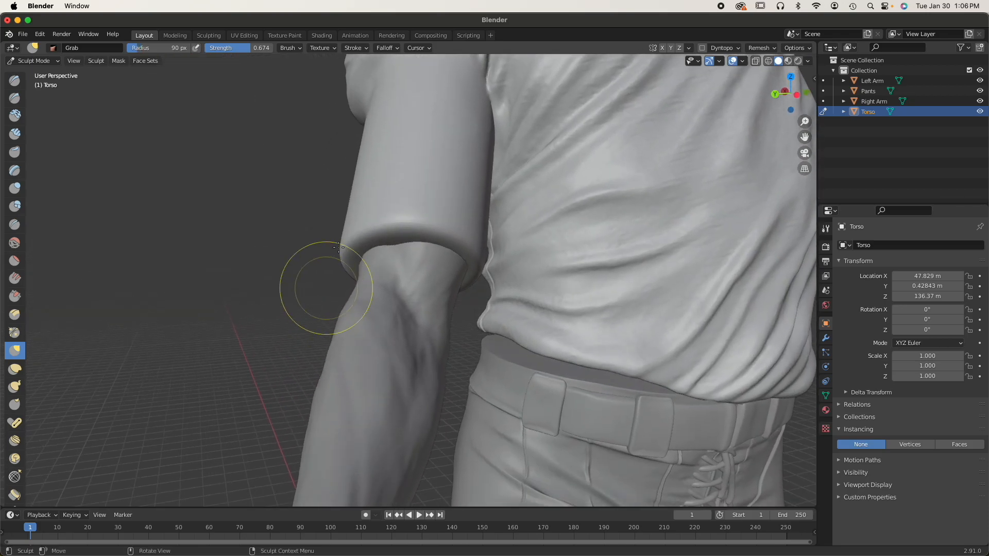
pyautogui.moveTo(409, 208); pyautogui.dragTo(408, 224)
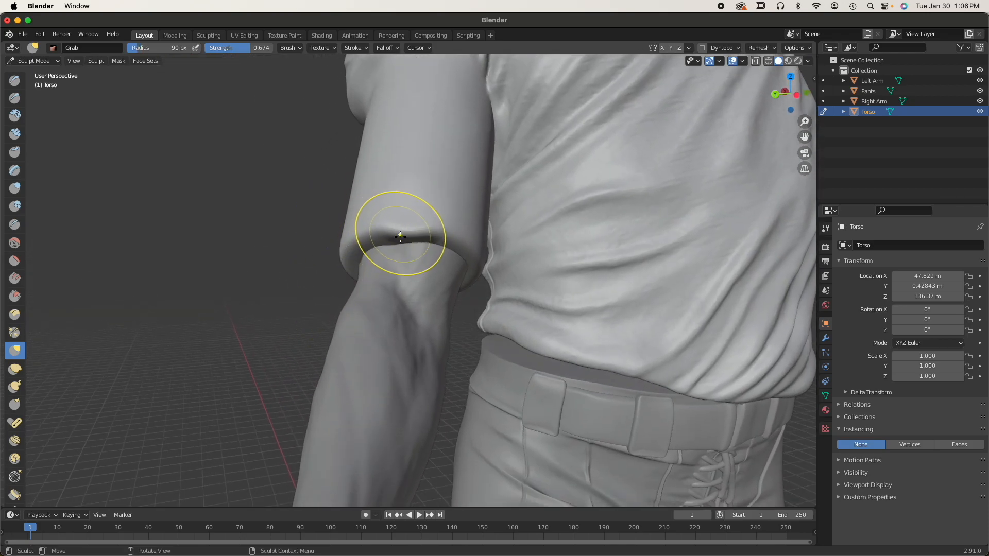
# Enlarge the Grab brush radius to 100 px and reshape the front edge of the lowered-arm sleeve opening
pyautogui.scroll(6, 401, 238)
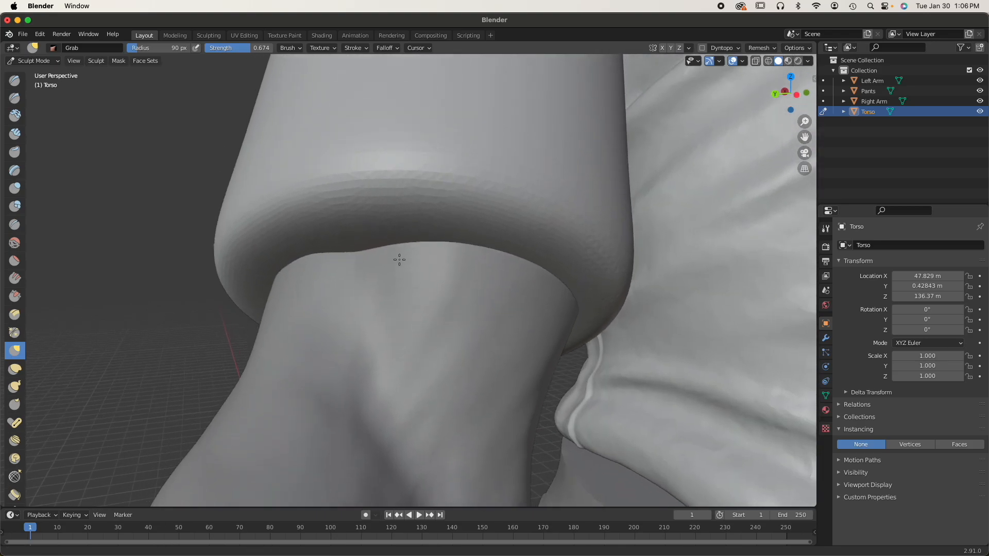
pyautogui.scroll(-8, 398, 265)
pyautogui.moveTo(393, 319); pyautogui.dragTo(392, 300, button='middle')
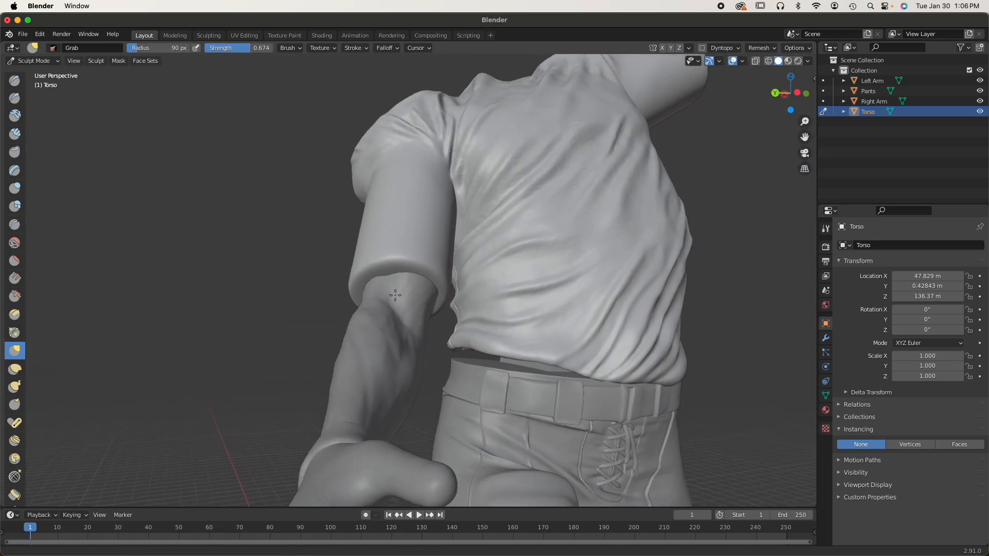
pyautogui.scroll(5, 392, 299)
pyautogui.press(']')
pyautogui.press(']')
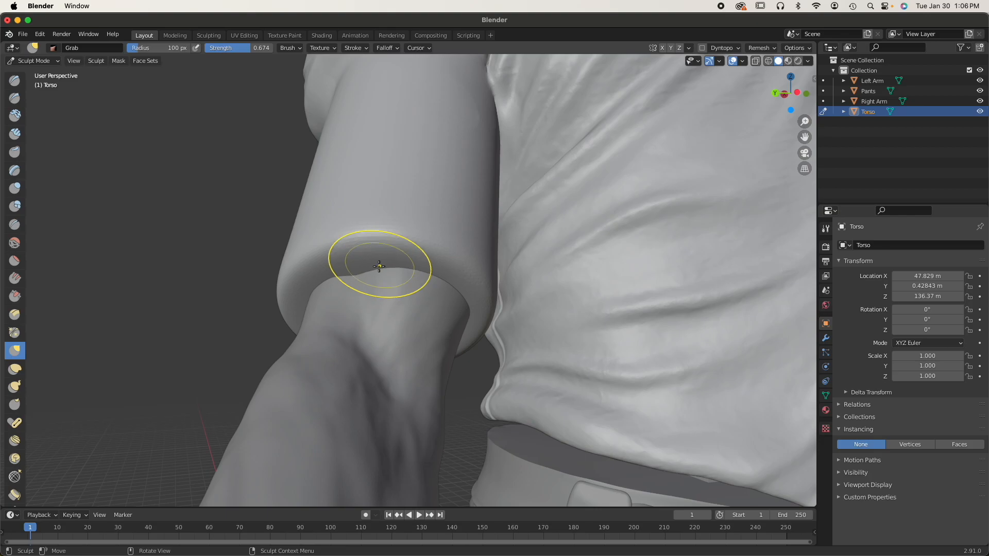
pyautogui.moveTo(363, 267)
pyautogui.mouseDown()
pyautogui.moveTo(369, 280)
pyautogui.moveTo(376, 265)
pyautogui.mouseUp()
# Enlarge the Grab brush radius to 205 px and push the sleeve surface inward just above the inner front hem
pyautogui.scroll(3, 376, 264)
pyautogui.moveTo(376, 266); pyautogui.dragTo(355, 269, button='middle')
pyautogui.press(']')
pyautogui.press(']')
pyautogui.press(']')
pyautogui.press(']')
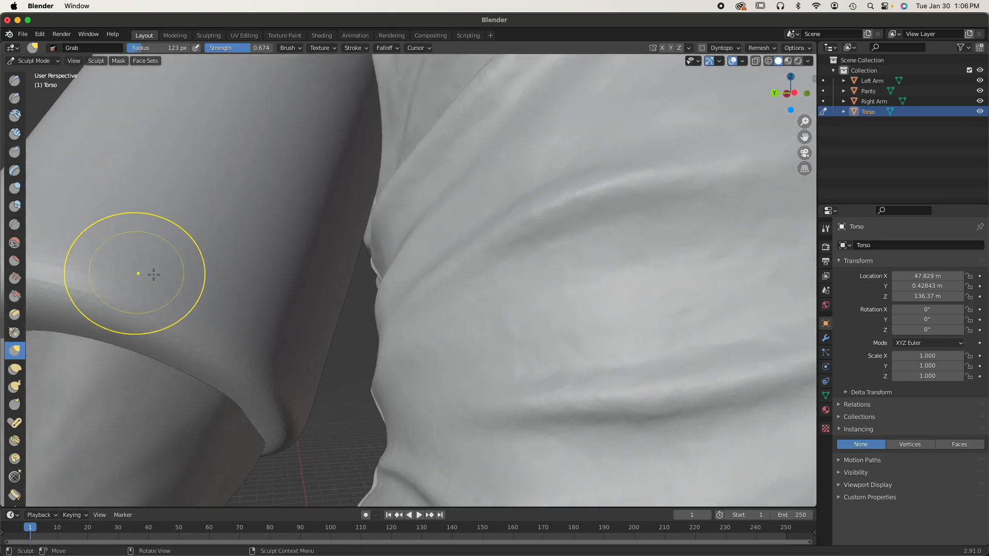
pyautogui.press(']')
pyautogui.press(']')
pyautogui.moveTo(265, 338); pyautogui.dragTo(249, 346)
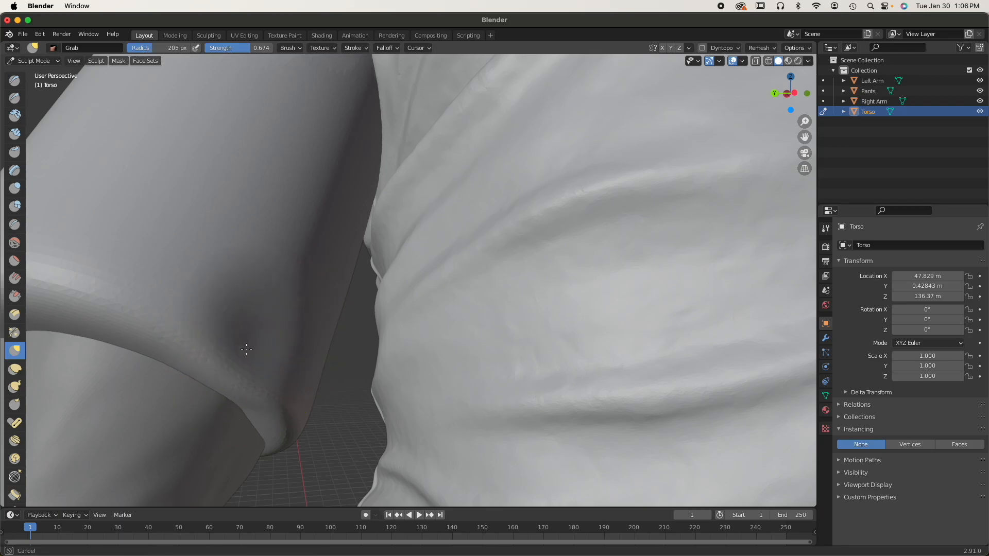
# Reshape the front and outer contour of the lowered-arm sleeve with short Grab strokes toward the arm
pyautogui.scroll(-5, 246, 349)
pyautogui.moveTo(280, 281); pyautogui.dragTo(277, 282)
pyautogui.moveTo(276, 280); pyautogui.dragTo(250, 279, button='middle')
pyautogui.moveTo(172, 267); pyautogui.dragTo(181, 277)
pyautogui.moveTo(136, 246); pyautogui.dragTo(164, 264)
pyautogui.moveTo(208, 223); pyautogui.dragTo(208, 236)
pyautogui.moveTo(177, 185); pyautogui.dragTo(200, 208)
# Pull the rear side and rear hem of the lowered-arm sleeve in closer to the arm with the Grab brush
pyautogui.moveTo(201, 208)
pyautogui.mouseDown(button='middle')
pyautogui.moveTo(176, 181)
pyautogui.moveTo(247, 230)
pyautogui.mouseUp(button='middle')
pyautogui.scroll(3, 582, 377)
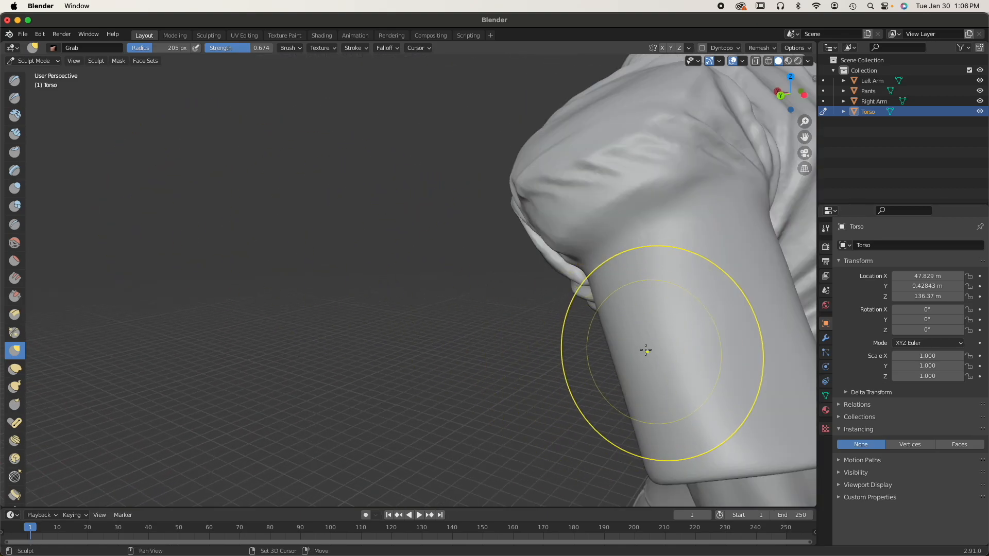
pyautogui.keyDown('shift'); pyautogui.moveTo(647, 349); pyautogui.dragTo(505, 324, button='middle'); pyautogui.keyUp('shift')
pyautogui.moveTo(468, 320); pyautogui.dragTo(495, 322)
pyautogui.moveTo(475, 413)
pyautogui.mouseDown()
pyautogui.moveTo(574, 393)
pyautogui.moveTo(567, 401)
pyautogui.mouseUp()
pyautogui.moveTo(509, 409); pyautogui.dragTo(552, 402)
pyautogui.moveTo(542, 406)
pyautogui.mouseDown()
pyautogui.moveTo(562, 385)
pyautogui.moveTo(571, 394)
pyautogui.mouseUp()
# Reshape the sleeve's outer side and pull its hem unevenly upward and inward for a loose fabric edge
pyautogui.moveTo(571, 411); pyautogui.dragTo(554, 382, button='middle')
pyautogui.moveTo(534, 134); pyautogui.dragTo(531, 119)
pyautogui.moveTo(434, 178); pyautogui.dragTo(439, 224, button='middle')
pyautogui.moveTo(431, 321); pyautogui.dragTo(421, 326)
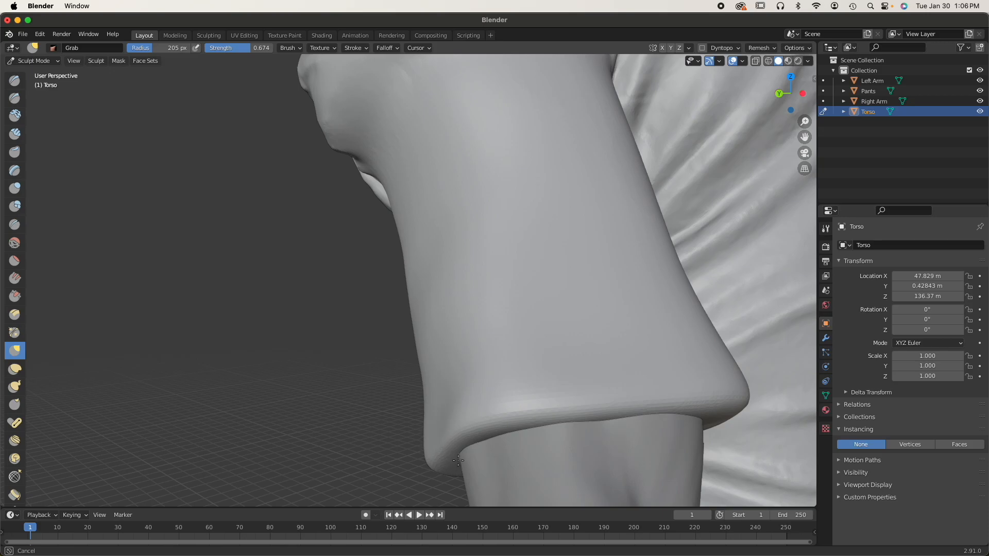
pyautogui.moveTo(443, 369); pyautogui.dragTo(429, 343)
pyautogui.moveTo(720, 416)
pyautogui.mouseDown()
pyautogui.moveTo(640, 418)
pyautogui.moveTo(631, 398)
pyautogui.mouseUp()
pyautogui.moveTo(570, 435)
pyautogui.mouseDown()
pyautogui.moveTo(538, 418)
pyautogui.moveTo(598, 389)
pyautogui.mouseUp()
pyautogui.moveTo(452, 387); pyautogui.dragTo(433, 391)
# Adjust the back of the lowered-arm sleeve, pulling its middle downward and its rear hem corner toward the arm
pyautogui.scroll(-5, 433, 391)
pyautogui.moveTo(454, 464); pyautogui.dragTo(490, 391, button='middle')
pyautogui.scroll(3, 590, 220)
pyautogui.moveTo(590, 220)
pyautogui.mouseDown(button='middle')
pyautogui.moveTo(585, 254)
pyautogui.moveTo(510, 298)
pyautogui.mouseUp(button='middle')
pyautogui.moveTo(525, 289); pyautogui.dragTo(521, 355)
pyautogui.scroll(2, 611, 377)
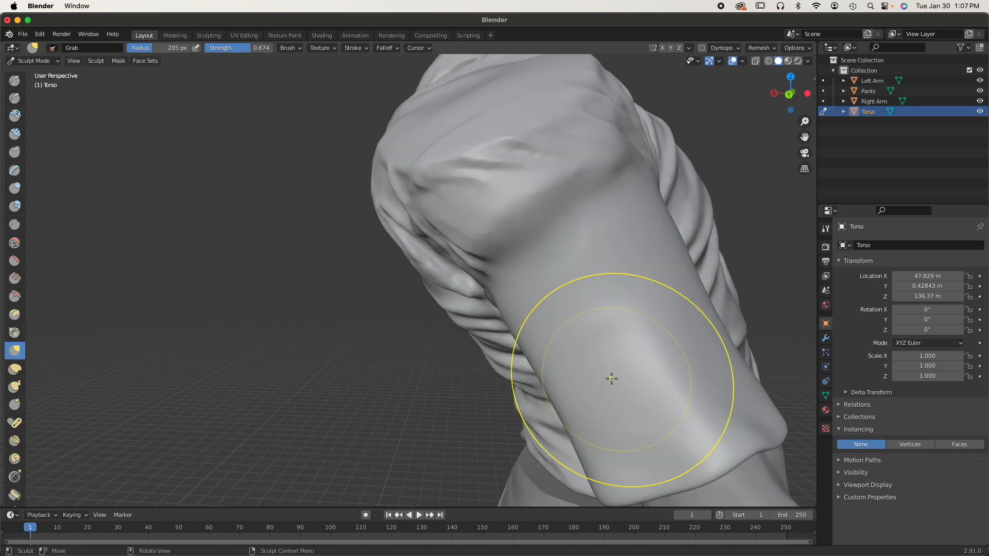
pyautogui.keyDown('shift'); pyautogui.moveTo(608, 370); pyautogui.dragTo(549, 331, button='middle'); pyautogui.keyUp('shift')
pyautogui.moveTo(499, 393)
pyautogui.mouseDown()
pyautogui.moveTo(532, 385)
pyautogui.moveTo(523, 389)
pyautogui.mouseUp()
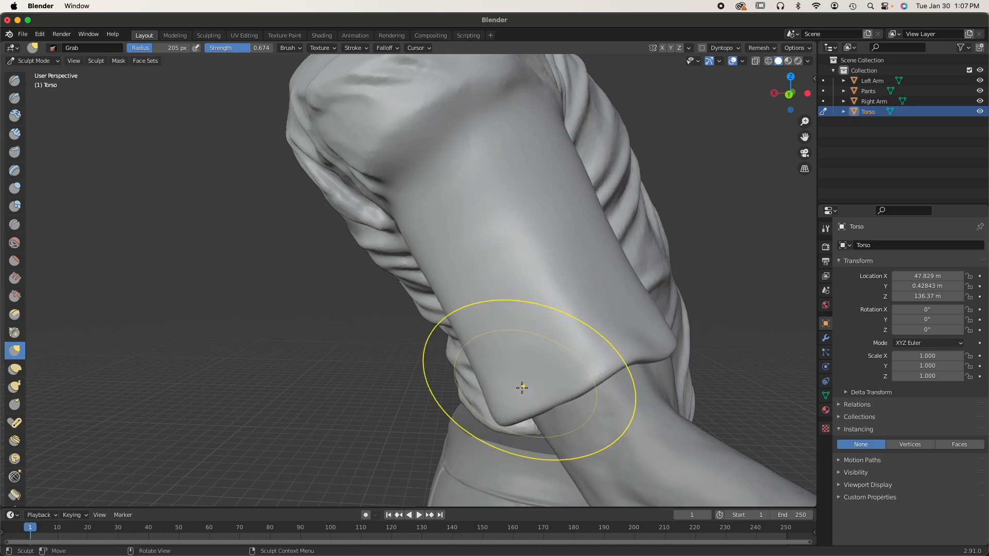
pyautogui.scroll(5, 521, 387)
pyautogui.scroll(-5, 524, 384)
pyautogui.moveTo(525, 380); pyautogui.dragTo(516, 349, button='middle')
pyautogui.moveTo(516, 350); pyautogui.dragTo(518, 344)
# Grab the sleeve surface beside the armpit opening and pull it upward toward the shoulder seam
pyautogui.moveTo(518, 344)
pyautogui.mouseDown(button='middle')
pyautogui.moveTo(547, 376)
pyautogui.moveTo(565, 361)
pyautogui.mouseUp(button='middle')
pyautogui.moveTo(394, 363)
pyautogui.mouseDown(button='middle')
pyautogui.moveTo(358, 386)
pyautogui.moveTo(448, 360)
pyautogui.moveTo(457, 320)
pyautogui.mouseUp(button='middle')
pyautogui.scroll(2, 458, 320)
pyautogui.moveTo(457, 320); pyautogui.dragTo(457, 302, button='middle')
pyautogui.scroll(3, 458, 296)
pyautogui.moveTo(453, 246)
pyautogui.mouseDown()
pyautogui.moveTo(463, 191)
pyautogui.moveTo(469, 197)
pyautogui.mouseUp()
# Reduce the Grab brush radius to 148 px and draw the edges of the armpit gap closer together
pyautogui.press('[')
pyautogui.press('[')
pyautogui.press('[')
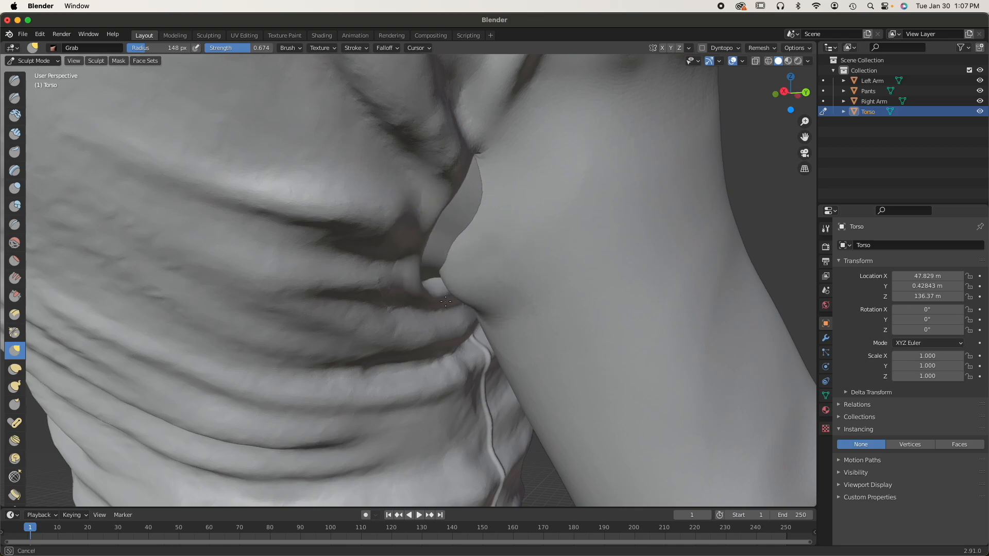
pyautogui.moveTo(453, 268)
pyautogui.mouseDown(button='middle')
pyautogui.moveTo(463, 276)
pyautogui.moveTo(471, 255)
pyautogui.moveTo(448, 417)
pyautogui.mouseUp(button='middle')
pyautogui.moveTo(486, 332); pyautogui.dragTo(459, 321)
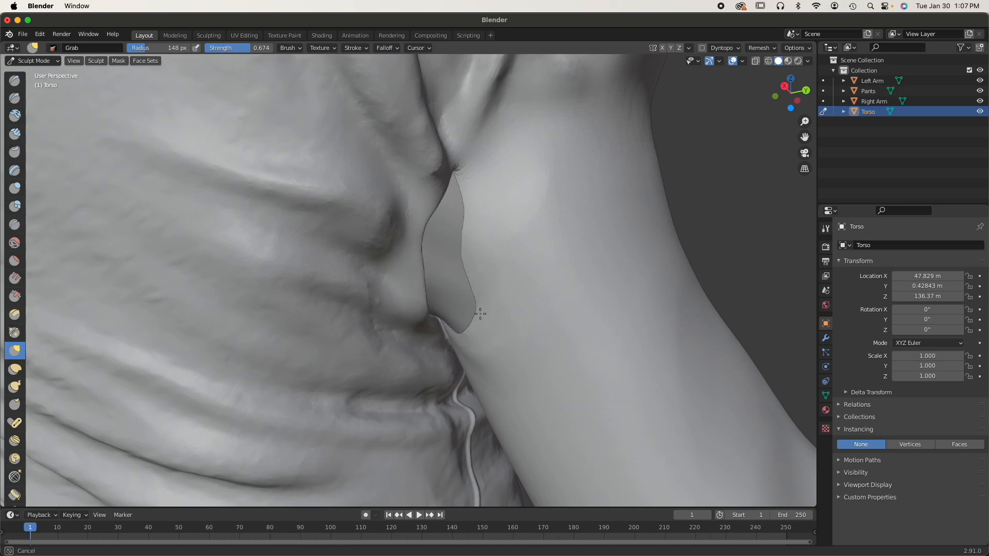
pyautogui.moveTo(437, 261)
pyautogui.mouseDown()
pyautogui.moveTo(448, 222)
pyautogui.moveTo(442, 196)
pyautogui.mouseUp()
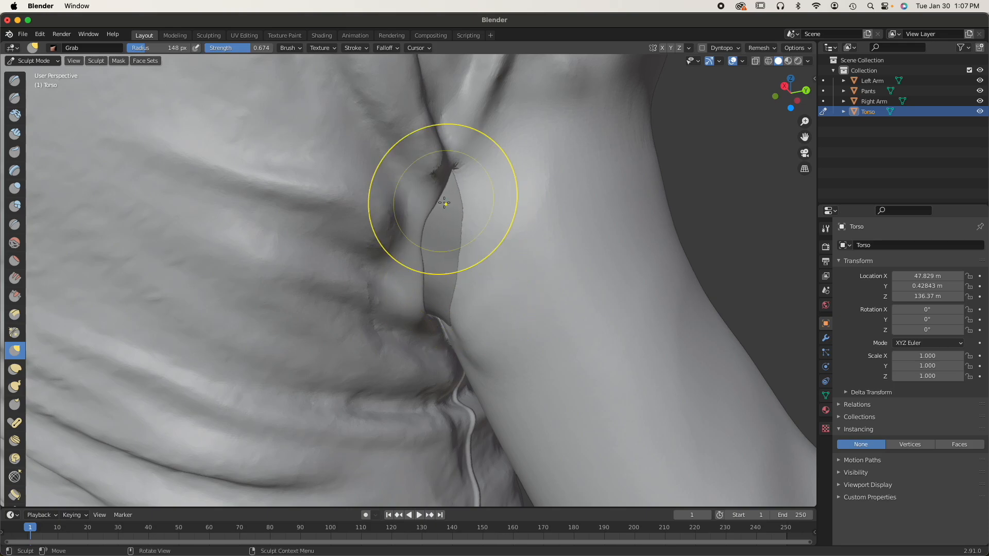
# Switch to Meshmixer, hide Right Arm.stl and make Torso.stl the active object for work on the lowered-arm armpit
pyautogui.hotkey('ctrl', 'Up')
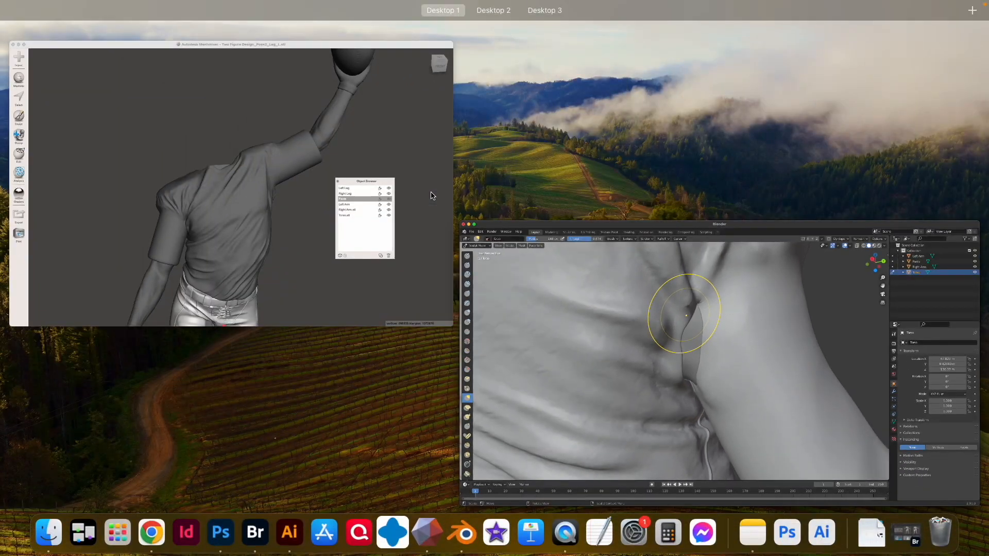
pyautogui.click(316, 231)
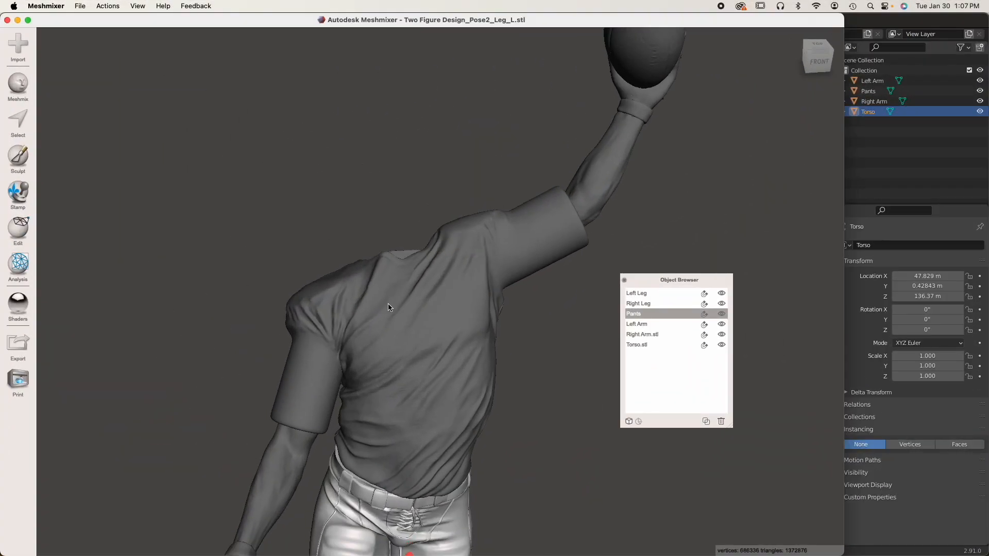
pyautogui.click(389, 301)
pyautogui.press('f')
pyautogui.moveTo(423, 371); pyautogui.dragTo(470, 486, button='right')
pyautogui.click(471, 483)
pyautogui.click(722, 334)
pyautogui.click(383, 381)
pyautogui.moveTo(388, 404); pyautogui.dragTo(341, 348, button='right')
pyautogui.scroll(5, 340, 384)
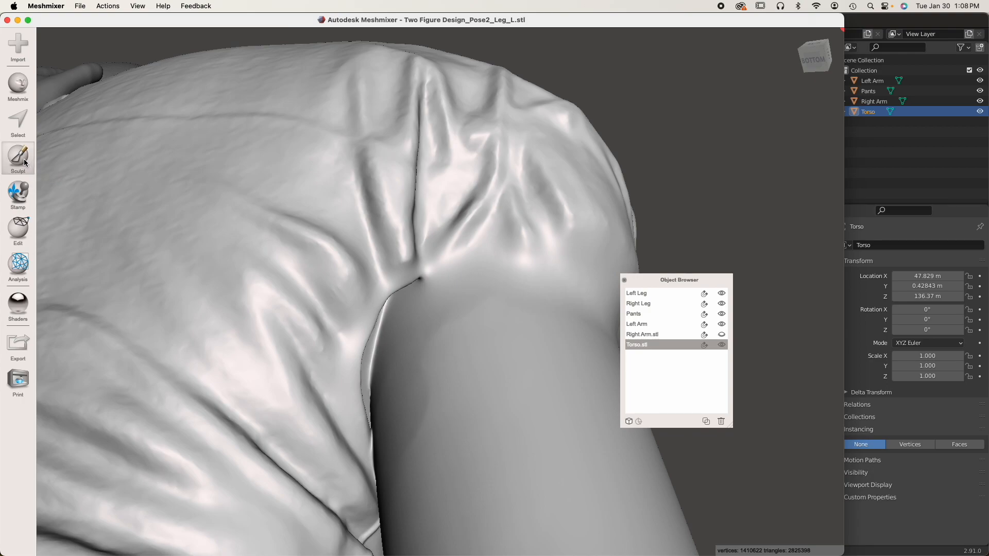
# Brush-select the faces around the armpit gap at size 29, trim the selection to a narrow band and delete it
pyautogui.press('s')
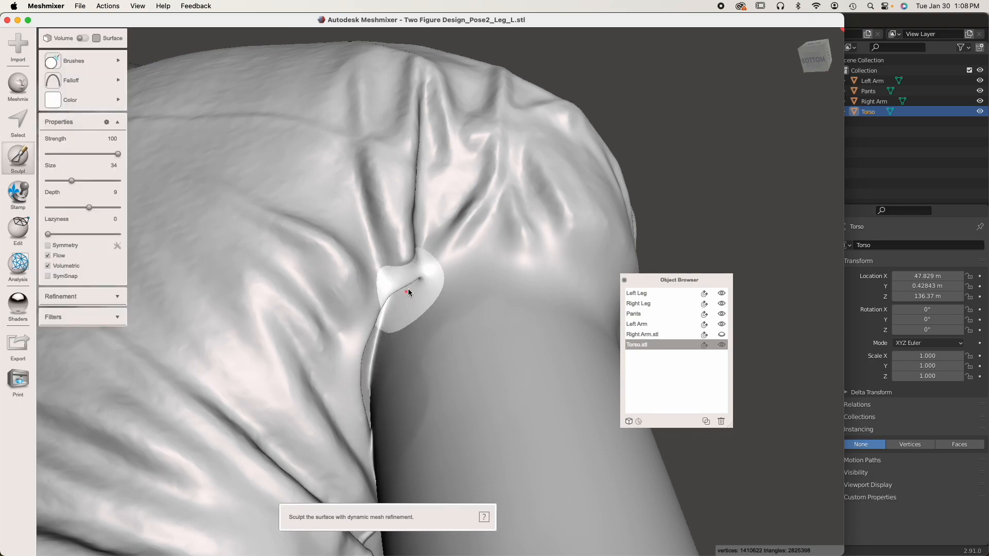
pyautogui.press('Escape')
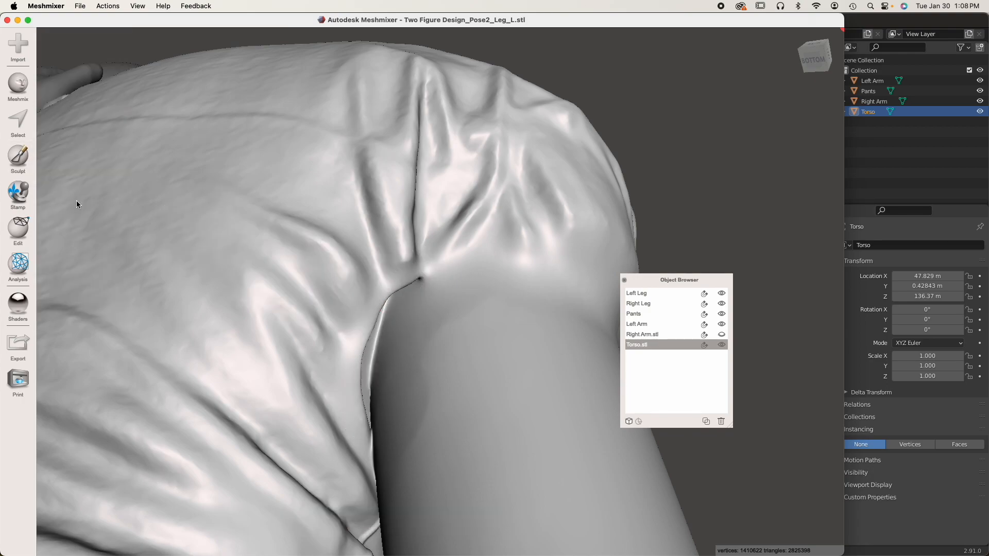
pyautogui.press('s')
pyautogui.press('[')
pyautogui.press('[')
pyautogui.press('[')
pyautogui.moveTo(416, 288)
pyautogui.mouseDown(button='right')
pyautogui.moveTo(394, 277)
pyautogui.moveTo(376, 236)
pyautogui.mouseUp(button='right')
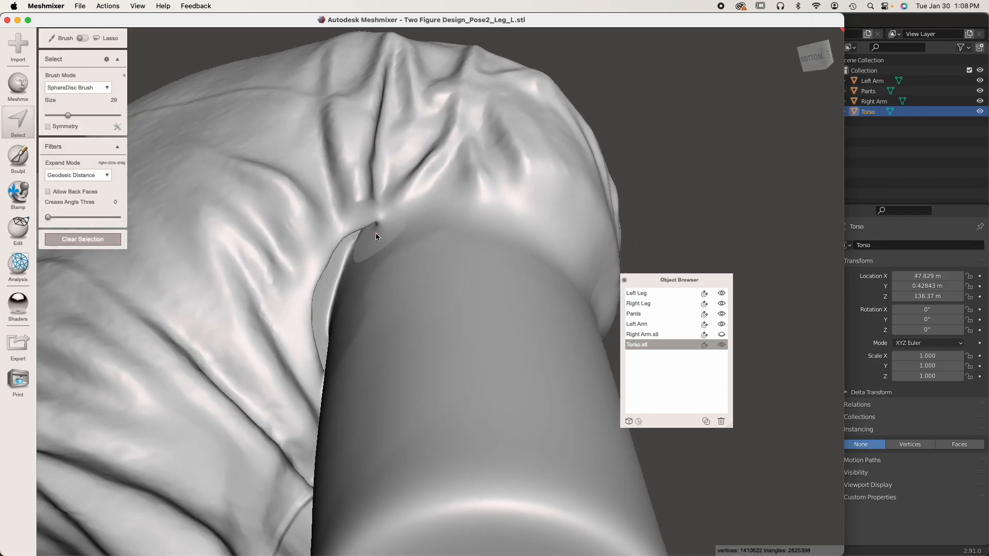
pyautogui.moveTo(364, 240)
pyautogui.mouseDown()
pyautogui.moveTo(334, 276)
pyautogui.moveTo(309, 381)
pyautogui.moveTo(296, 356)
pyautogui.moveTo(335, 237)
pyautogui.moveTo(309, 306)
pyautogui.mouseUp()
pyautogui.moveTo(350, 293); pyautogui.dragTo(448, 418, button='right')
pyautogui.moveTo(391, 350); pyautogui.dragTo(388, 314, button='middle')
pyautogui.moveTo(389, 317); pyautogui.dragTo(273, 332, button='right')
pyautogui.keyDown('ctrl'); pyautogui.moveTo(233, 343); pyautogui.dragTo(231, 357); pyautogui.keyUp('ctrl')
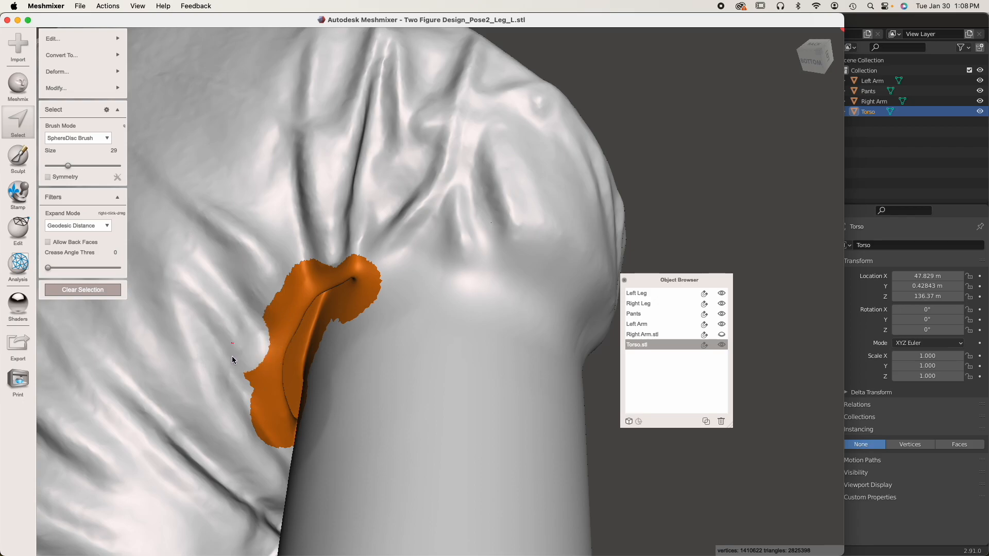
pyautogui.moveTo(265, 460)
pyautogui.keyDown('ctrl'); pyautogui.mouseDown()
pyautogui.moveTo(237, 397)
pyautogui.moveTo(235, 321)
pyautogui.mouseUp(); pyautogui.keyUp('ctrl')
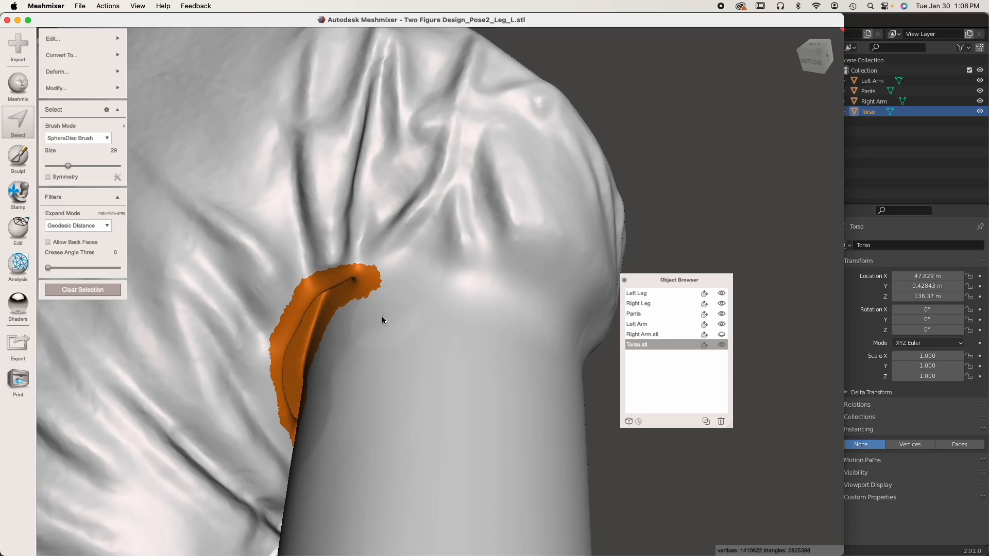
pyautogui.moveTo(361, 339); pyautogui.dragTo(391, 353, button='right')
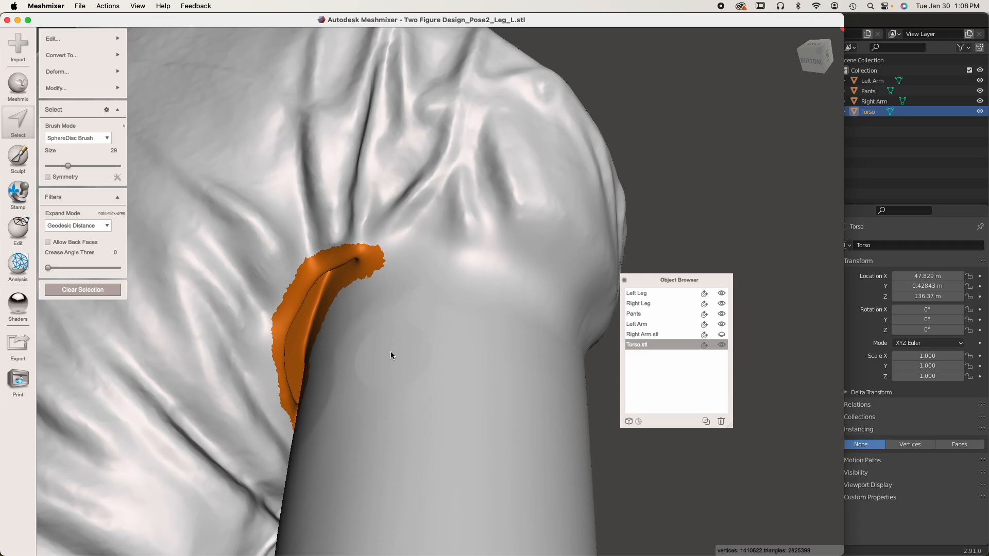
pyautogui.press('Delete')
# Reduce the selection brush size to 14 and delete the leftover mesh fragment inside the armpit hole
pyautogui.moveTo(394, 364); pyautogui.dragTo(364, 346, button='right')
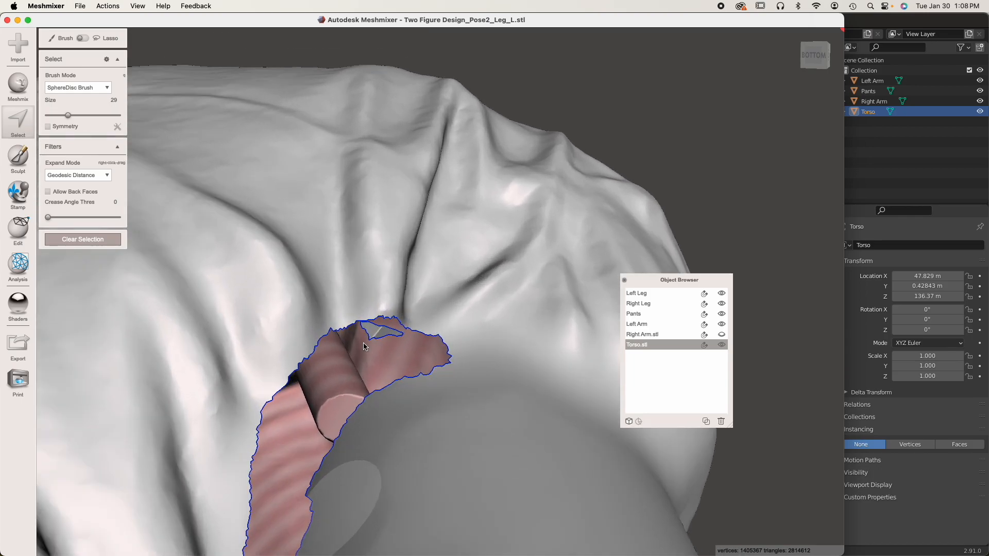
pyautogui.scroll(-5, 382, 281)
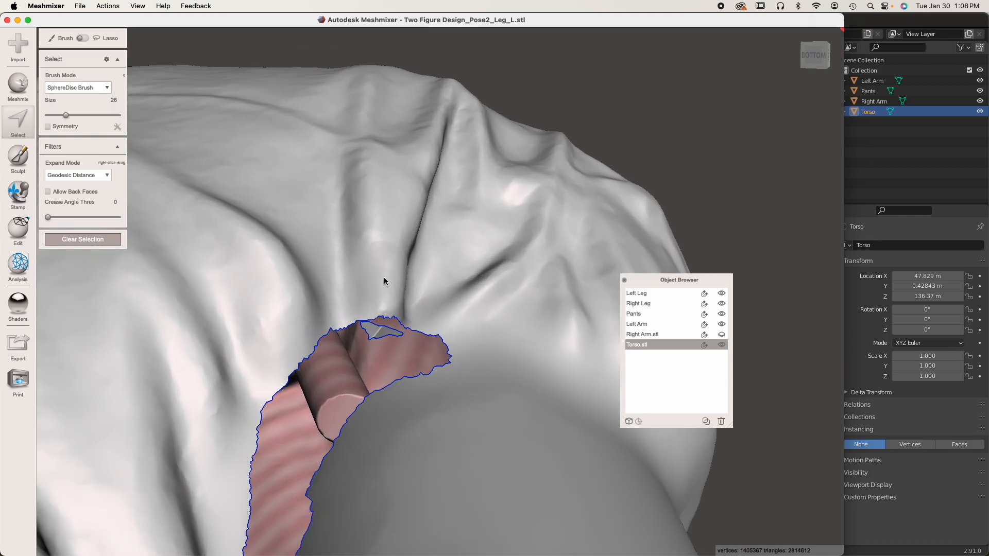
pyautogui.click(376, 336)
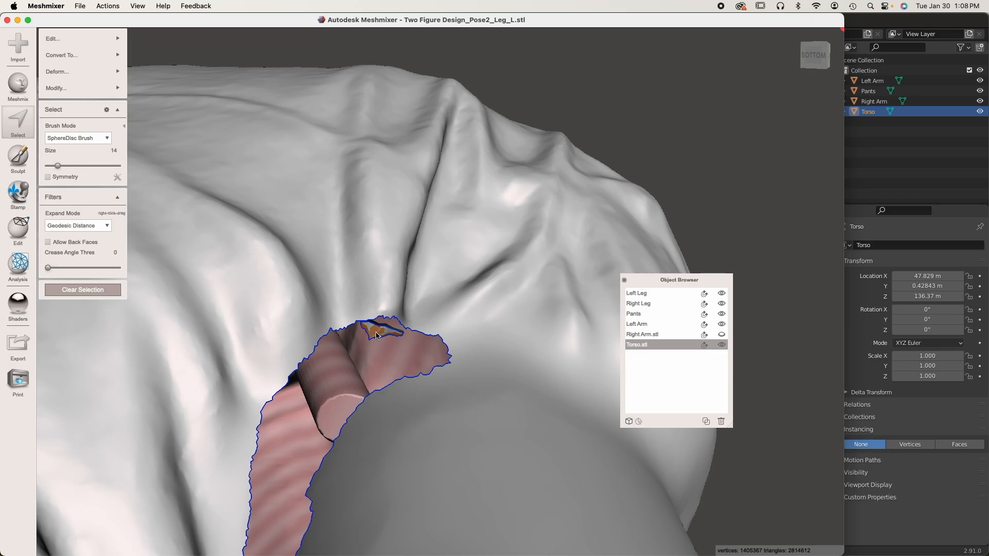
pyautogui.moveTo(380, 332); pyautogui.dragTo(389, 335)
pyautogui.moveTo(368, 347); pyautogui.dragTo(369, 328, button='right')
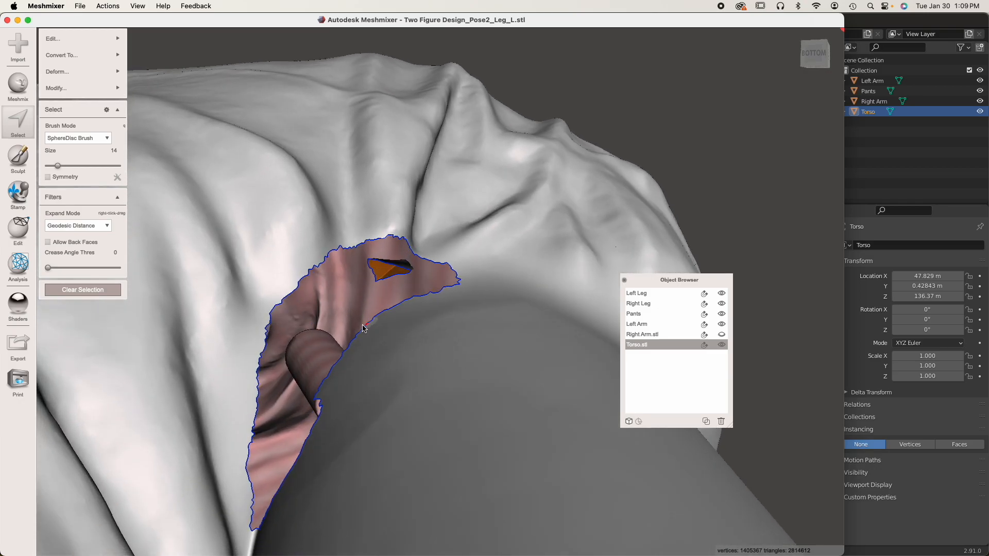
pyautogui.press('Delete')
# Select the armpit hole's boundary, close it using Erase & Fill with the Smooth MVC type, and clear the selection
pyautogui.moveTo(364, 340); pyautogui.dragTo(380, 456, button='right')
pyautogui.doubleClick(290, 477)
pyautogui.moveTo(294, 481); pyautogui.dragTo(272, 363, button='right')
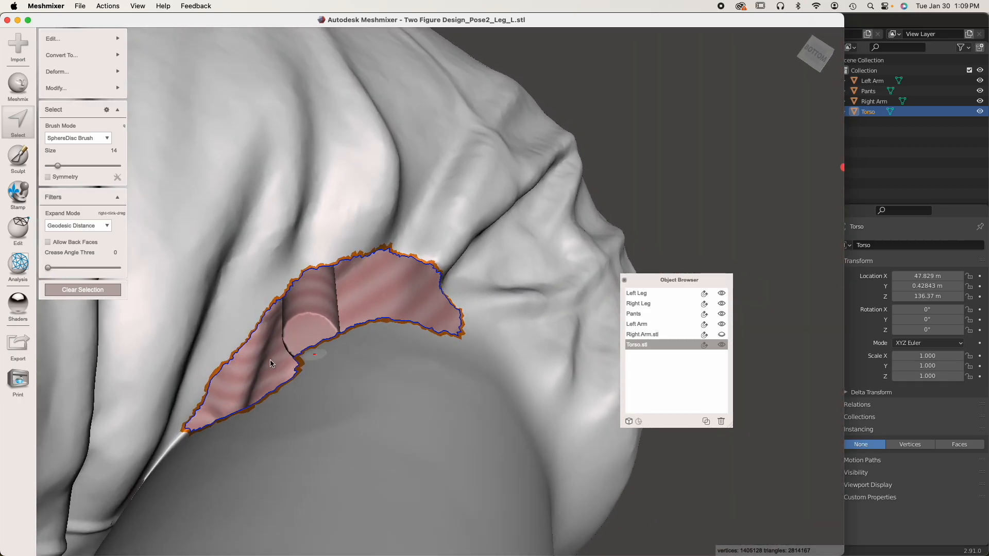
pyautogui.moveTo(98, 38)
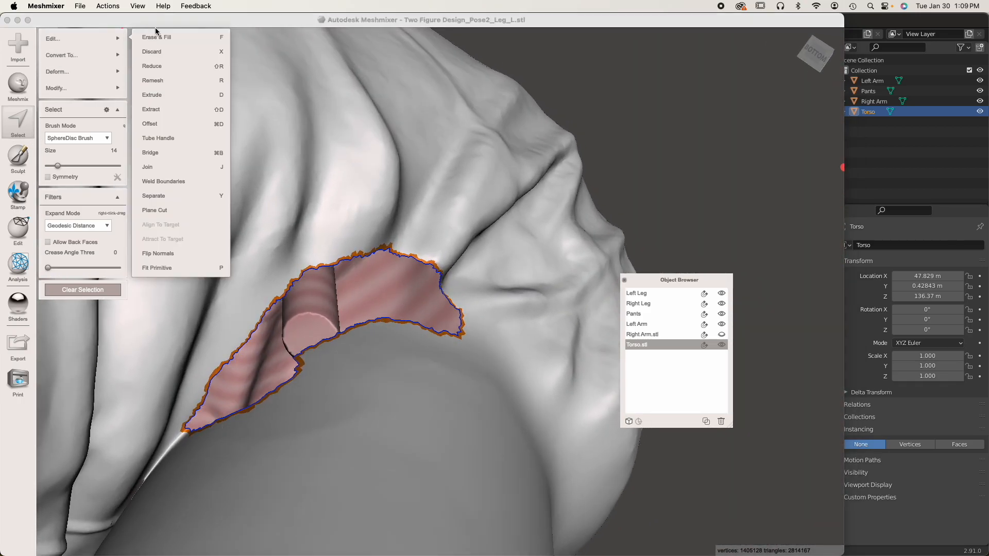
pyautogui.click(154, 36)
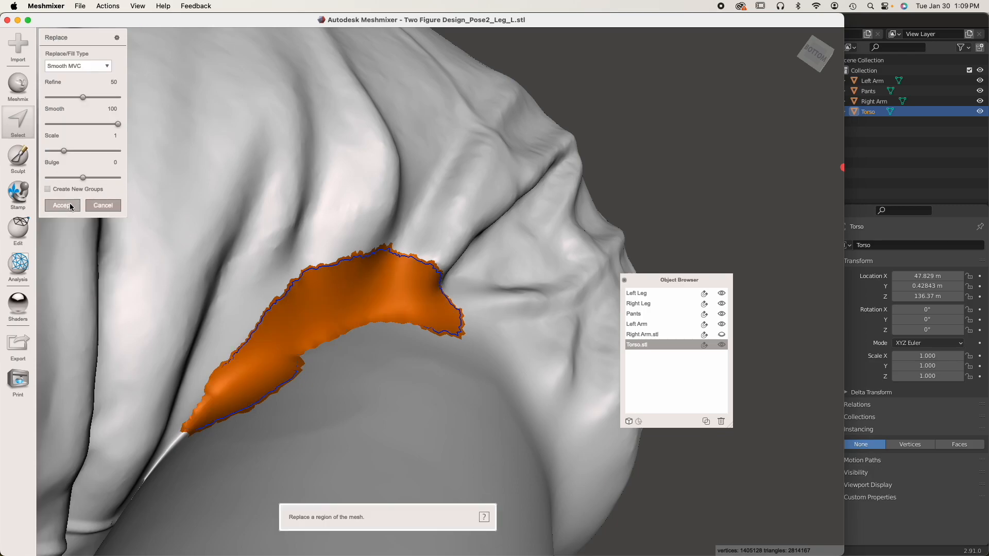
pyautogui.press('Return')
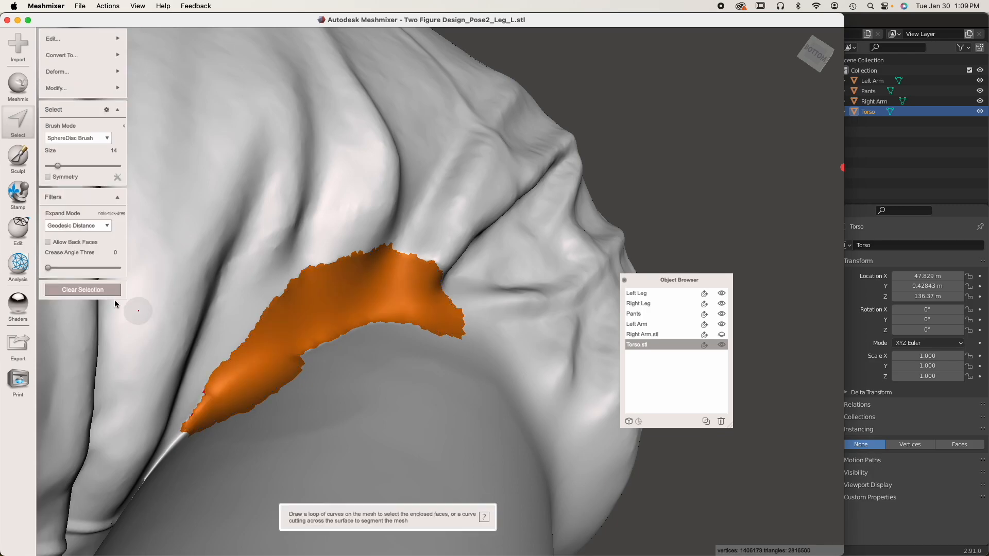
pyautogui.click(93, 287)
# Run the Inspector on the torso with Flat Fill and auto-repair all remaining mesh defects
pyautogui.moveTo(250, 301); pyautogui.dragTo(302, 226, button='right')
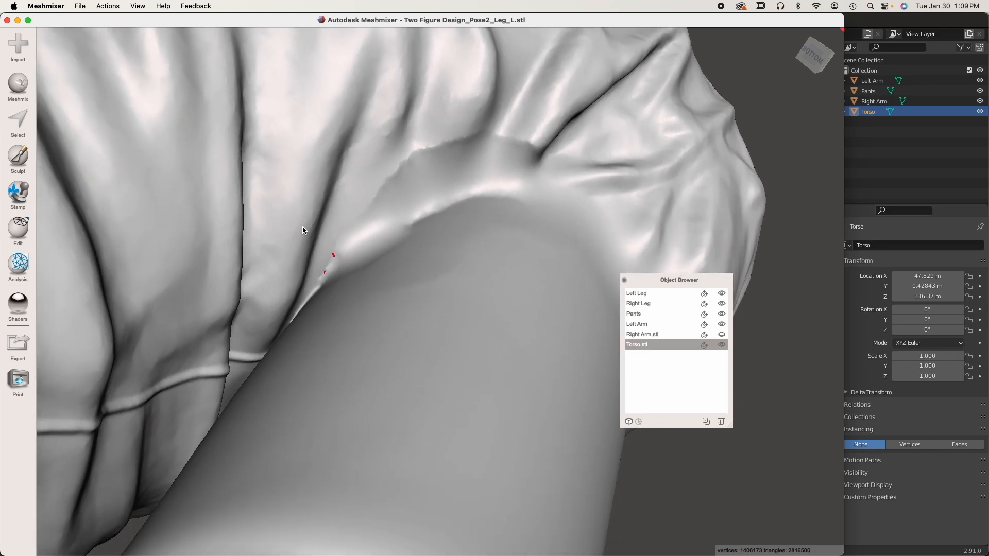
pyautogui.click(18, 264)
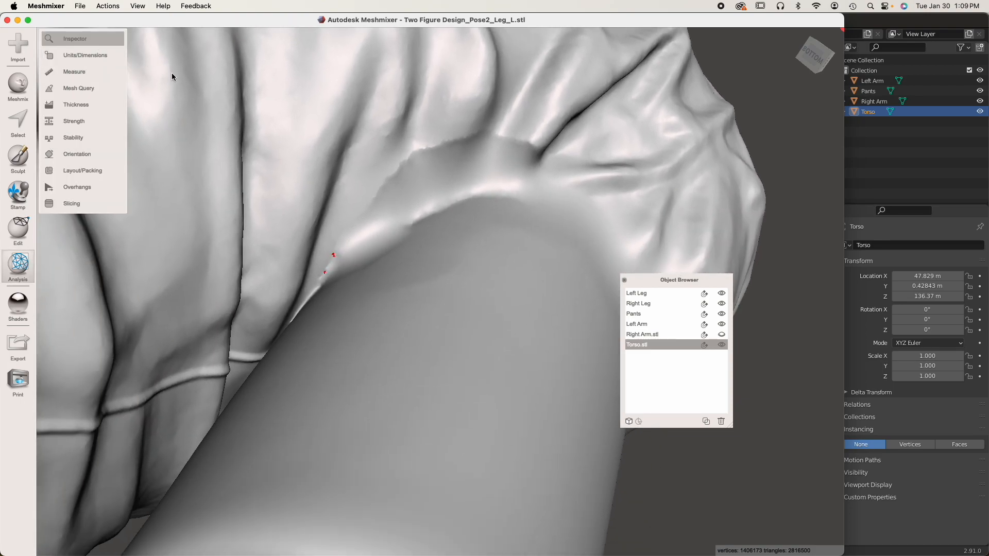
pyautogui.scroll(-3, 267, 224)
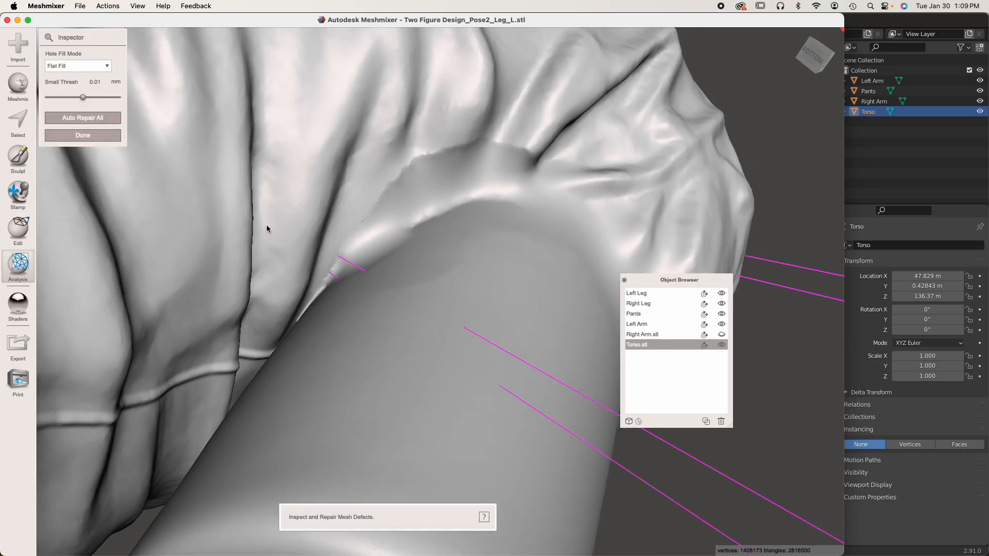
pyautogui.click(85, 118)
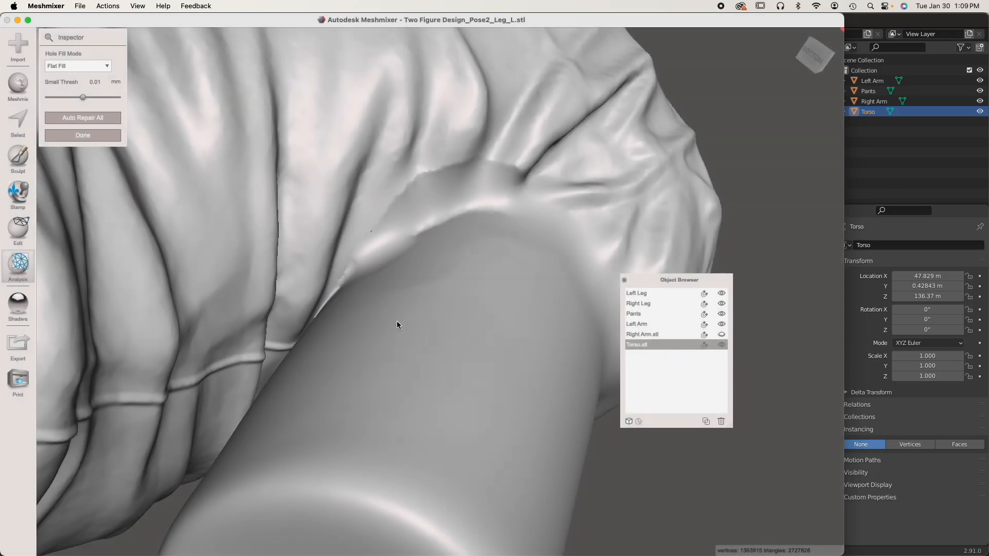
# Smooth the filled armpit patch and its seams with the sculpt brush at strength 100, enlarging the brush size to 23
pyautogui.scroll(-3, 397, 321)
pyautogui.moveTo(408, 326); pyautogui.dragTo(205, 296, button='right')
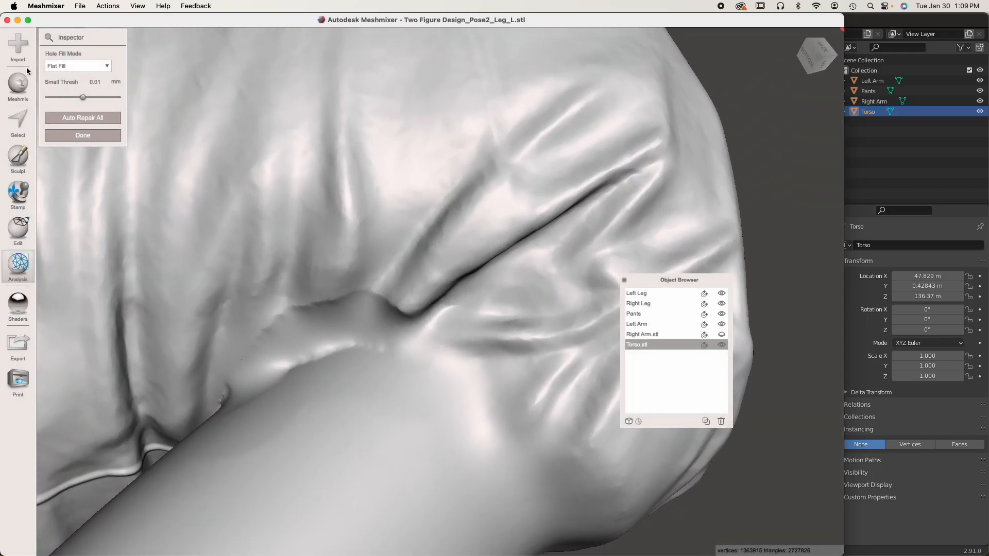
pyautogui.click(24, 153)
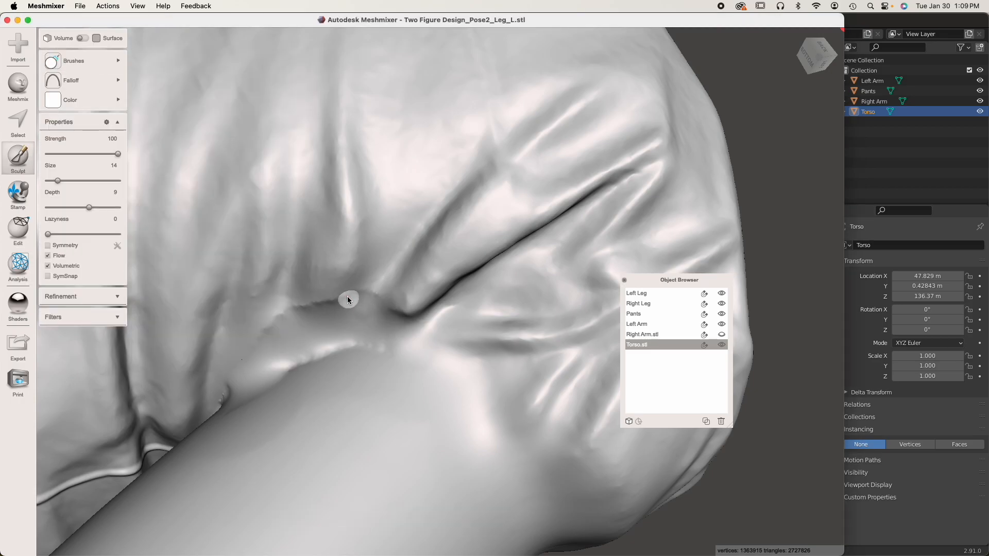
pyautogui.moveTo(389, 357)
pyautogui.mouseDown()
pyautogui.moveTo(229, 377)
pyautogui.moveTo(369, 342)
pyautogui.moveTo(326, 241)
pyautogui.moveTo(391, 334)
pyautogui.mouseUp()
pyautogui.moveTo(203, 450); pyautogui.dragTo(423, 397, button='right')
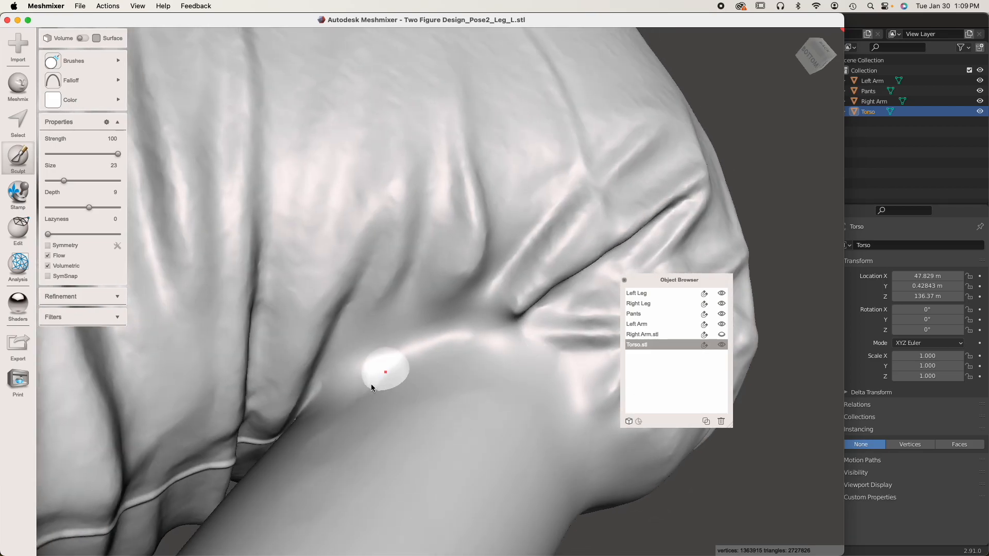
pyautogui.moveTo(323, 425)
pyautogui.mouseDown(button='right')
pyautogui.moveTo(385, 430)
pyautogui.moveTo(315, 408)
pyautogui.mouseUp(button='right')
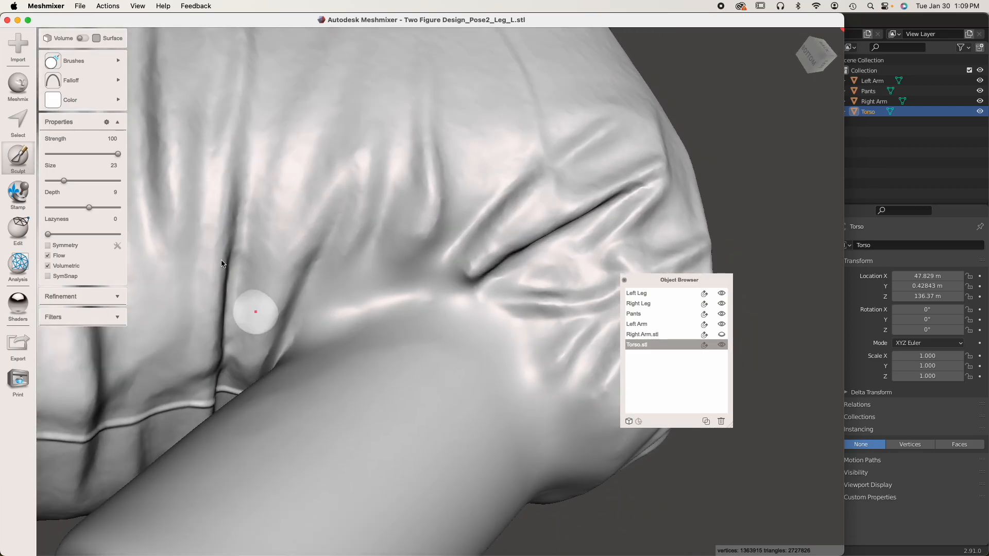
pyautogui.moveTo(733, 84); pyautogui.dragTo(153, 158, button='right')
pyautogui.press('Escape')
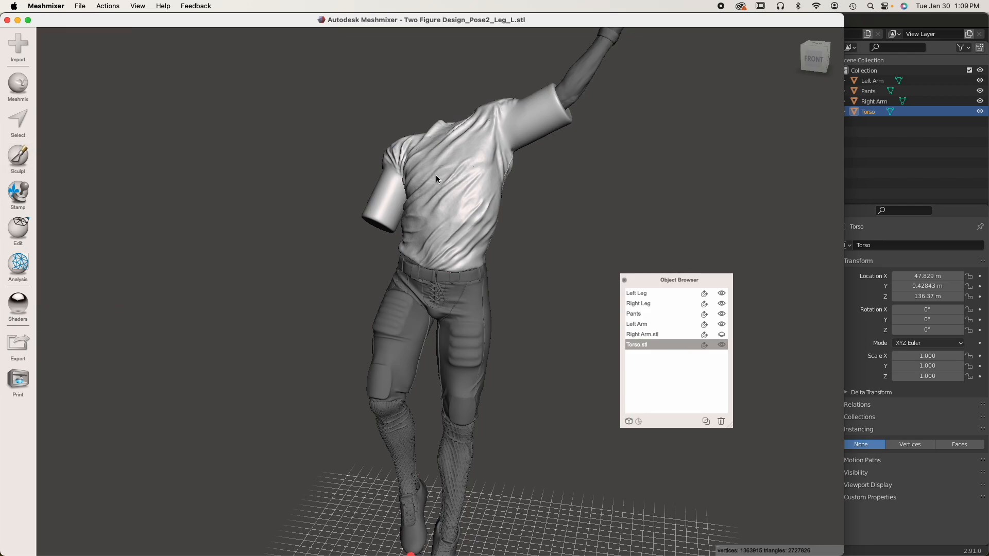
# Export the torso in STL Binary Format as Torso to the Blender Parts folder, replacing the existing file
pyautogui.click(19, 344)
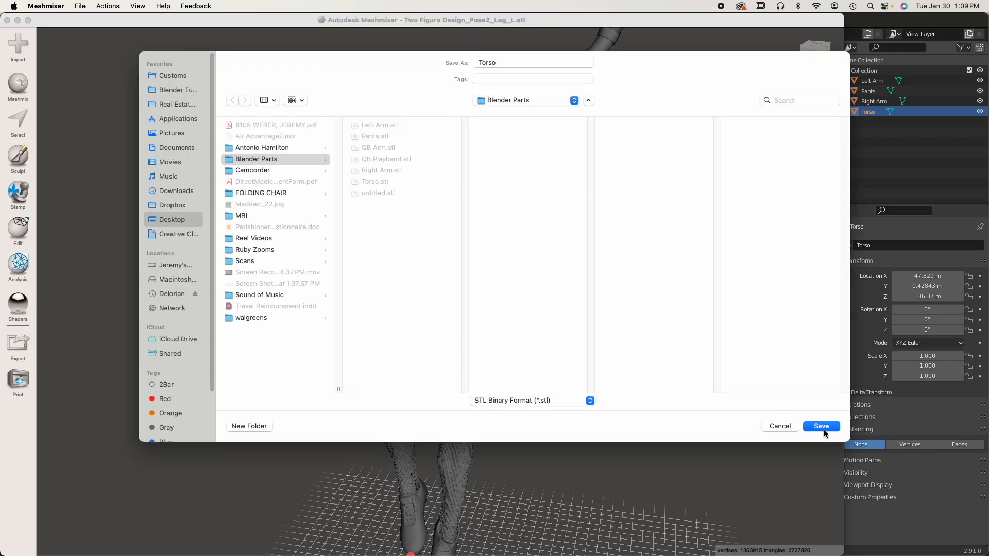
pyautogui.click(824, 429)
pyautogui.click(525, 301)
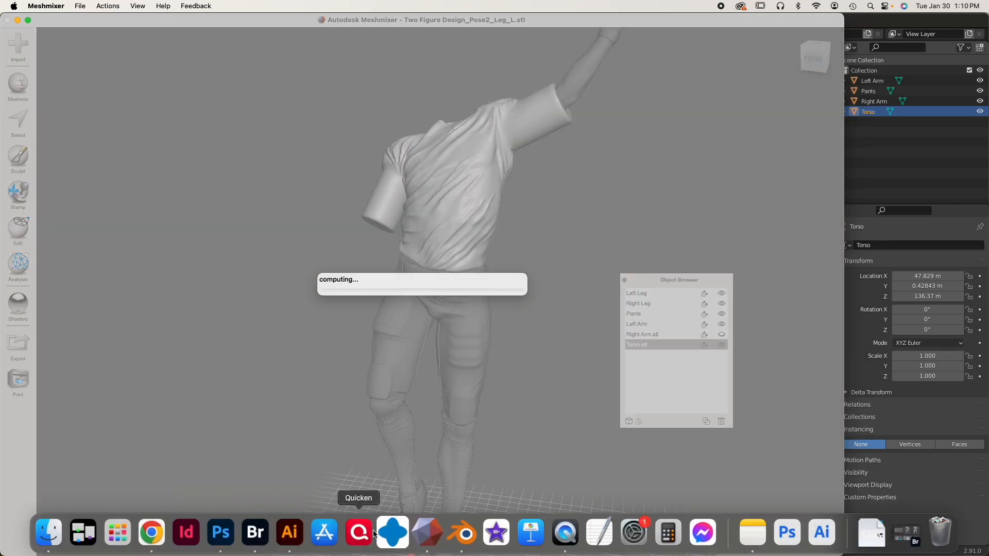
# Switch to Blender, leave Sculpt Mode for Object Mode, and delete the outdated Torso object
pyautogui.click(462, 533)
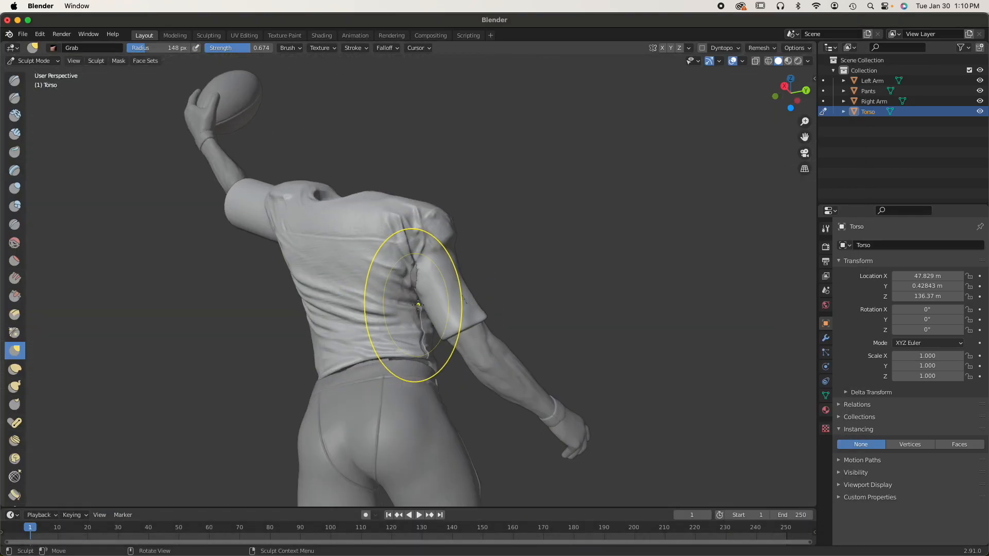
pyautogui.click(33, 61)
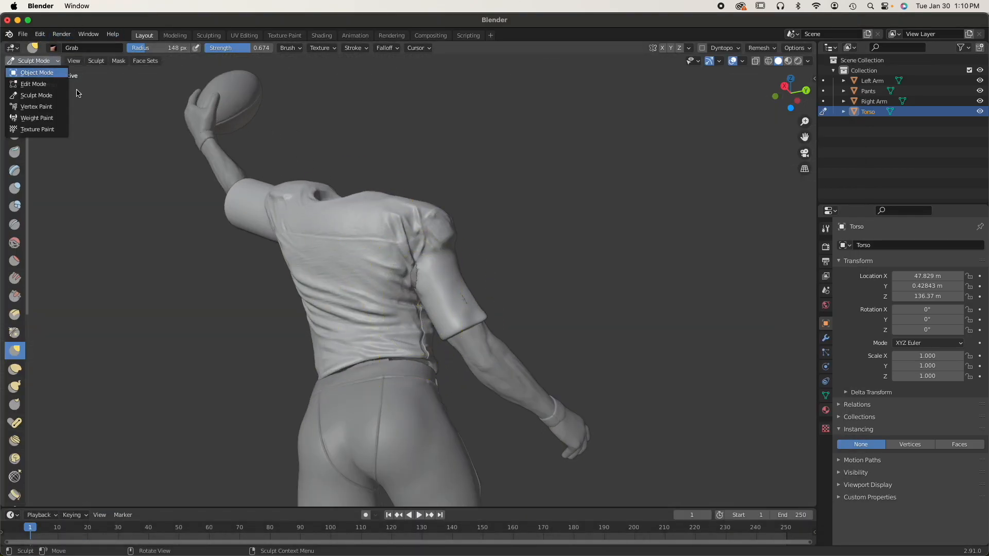
pyautogui.press('Return')
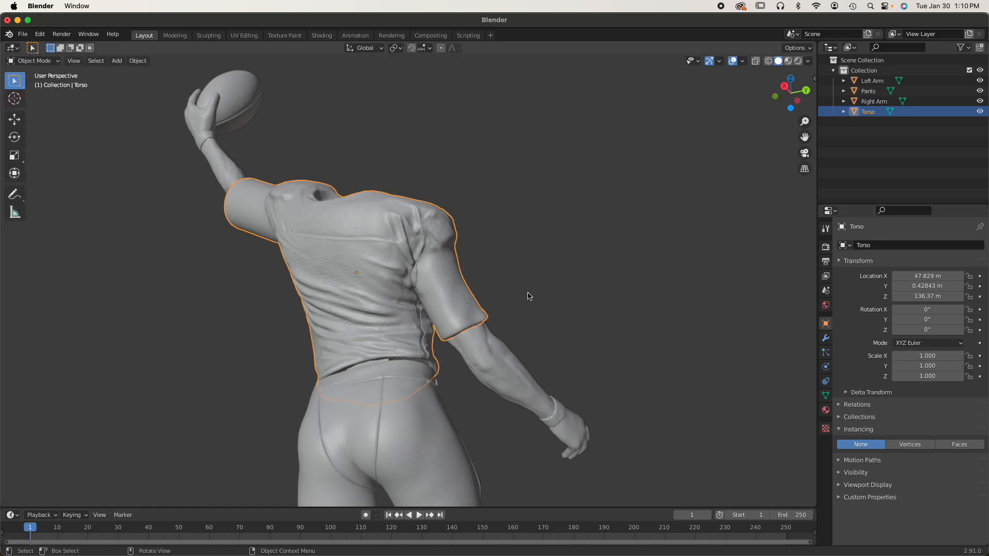
pyautogui.rightClick(681, 268)
pyautogui.press('Delete')
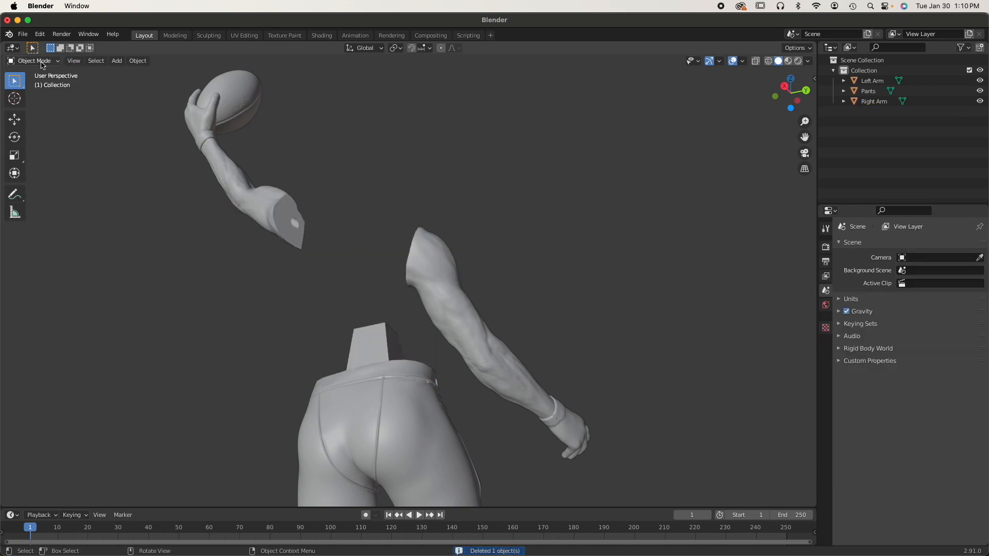
# Import Torso.stl from the Blender Parts folder with the default STL options
pyautogui.click(20, 35)
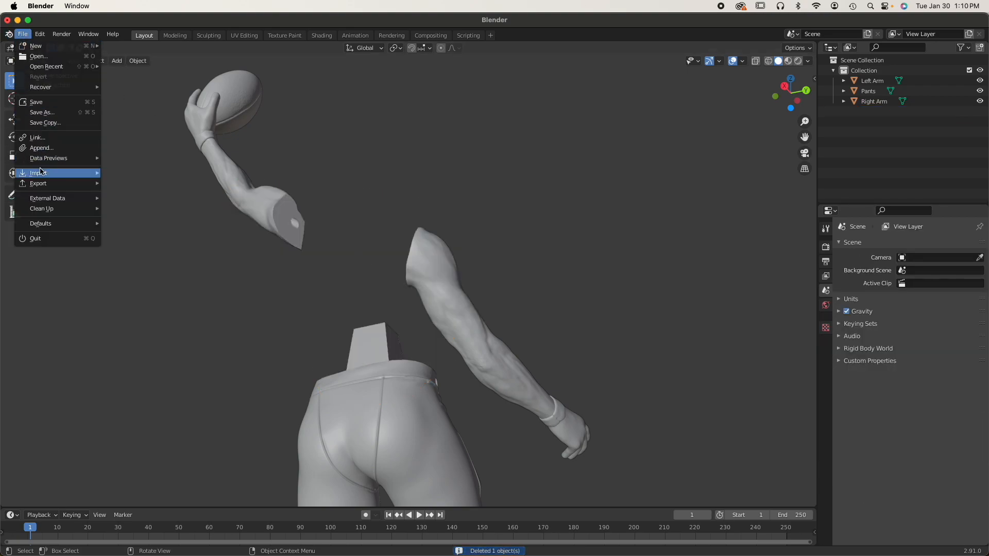
pyautogui.moveTo(42, 173)
pyautogui.click(133, 224)
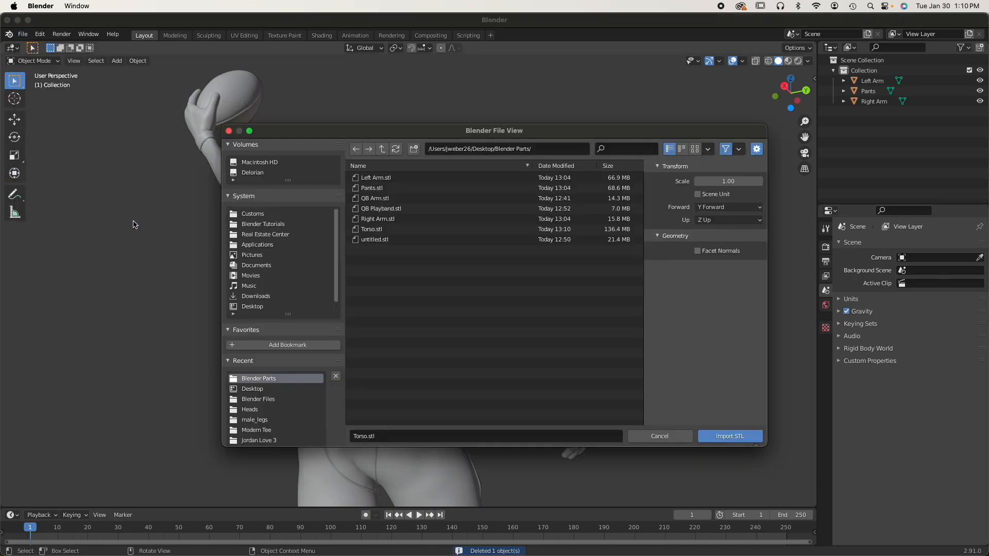
pyautogui.click(385, 228)
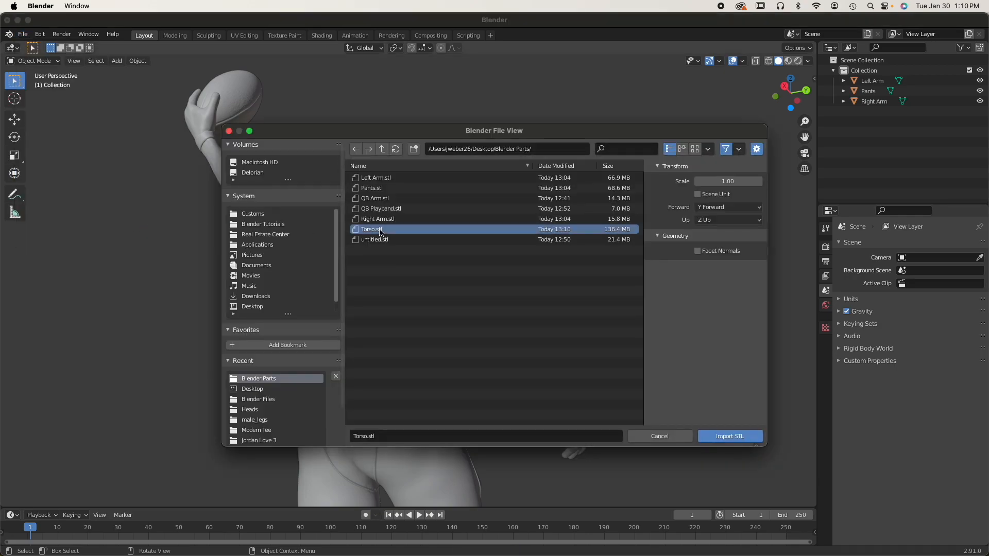
pyautogui.click(731, 436)
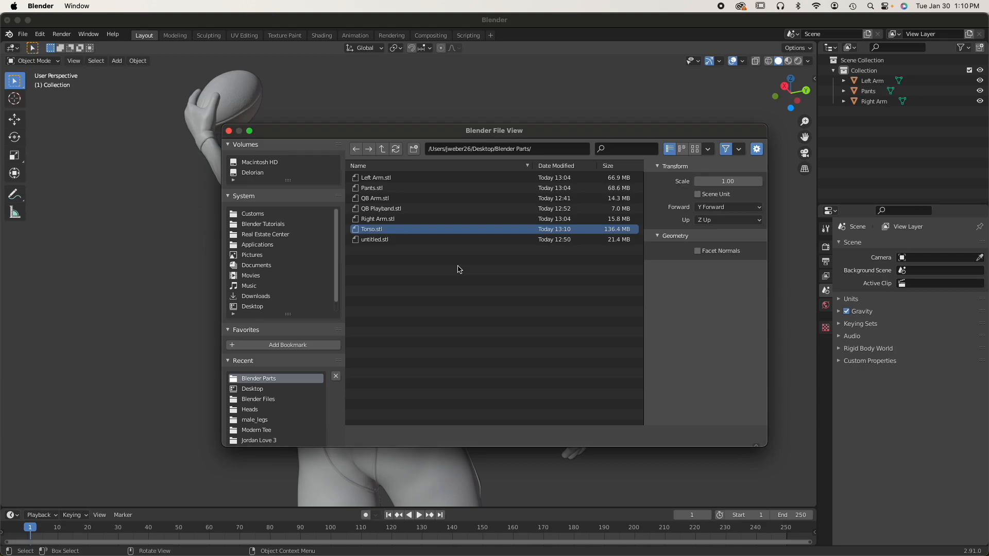
pyautogui.press('Return')
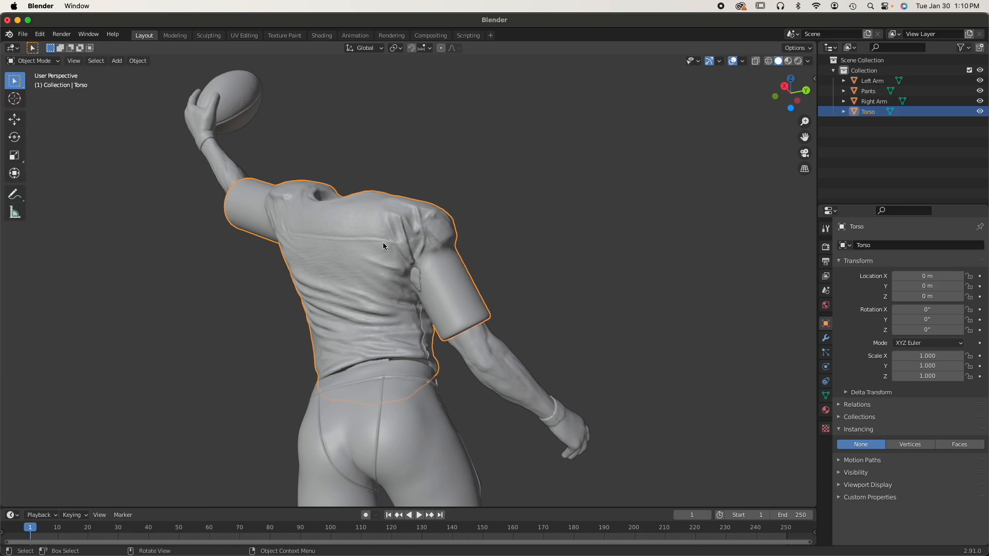
# Enter Sculpt Mode on the new torso and use the Grab brush to shift the fabric at the rear armpit
pyautogui.scroll(8, 407, 280)
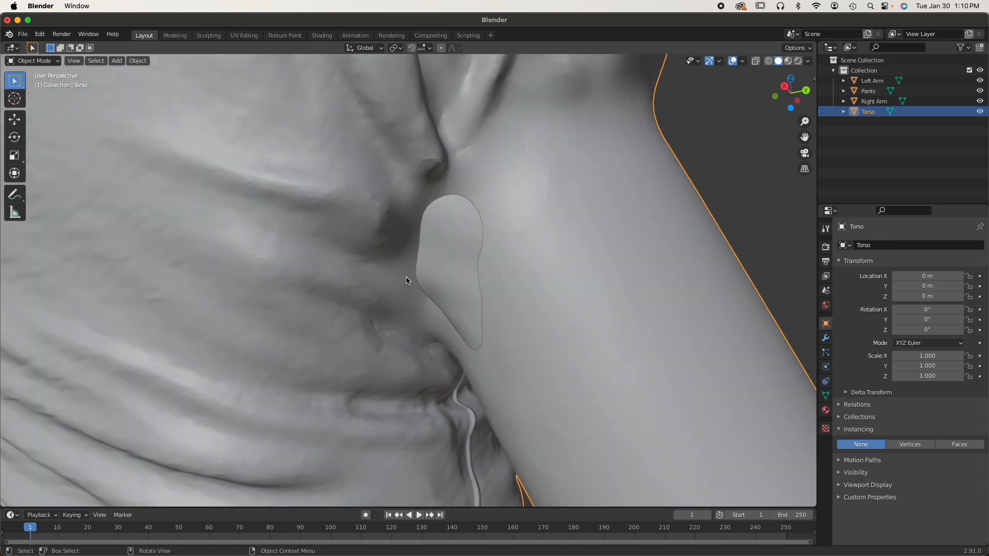
pyautogui.click(32, 62)
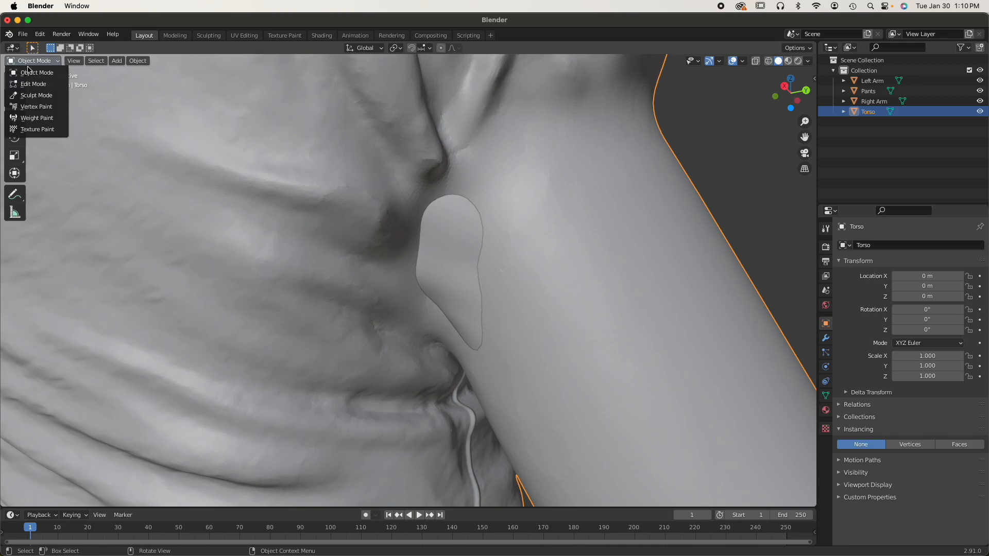
pyautogui.click(32, 95)
pyautogui.click(15, 351)
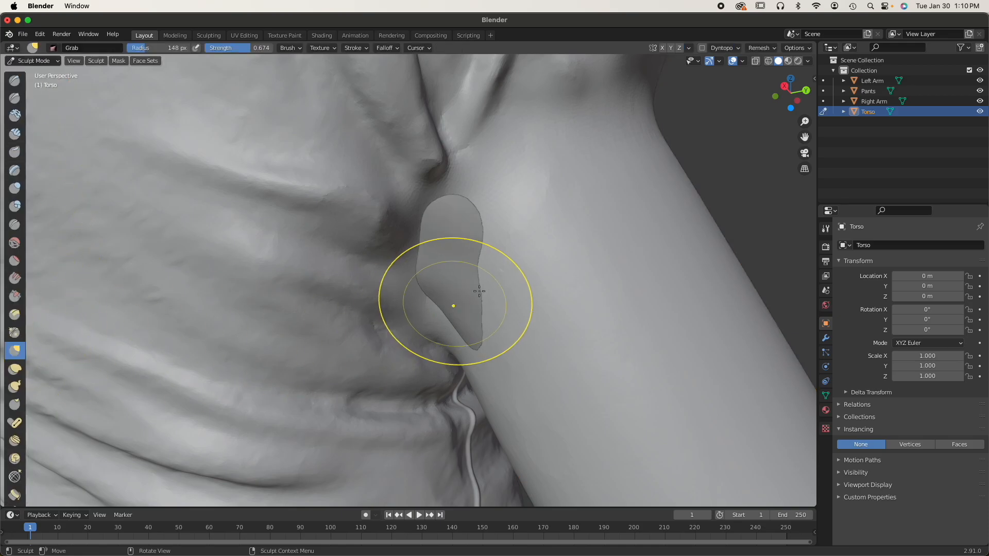
pyautogui.moveTo(444, 251)
pyautogui.mouseDown()
pyautogui.moveTo(431, 256)
pyautogui.moveTo(462, 253)
pyautogui.mouseUp()
# Enlarge the Grab brush to 182 px and pull the sleeve fabric over the arm showing through at the rear armpit
pyautogui.scroll(-2, 462, 253)
pyautogui.scroll(-3, 462, 253)
pyautogui.scroll(5, 456, 258)
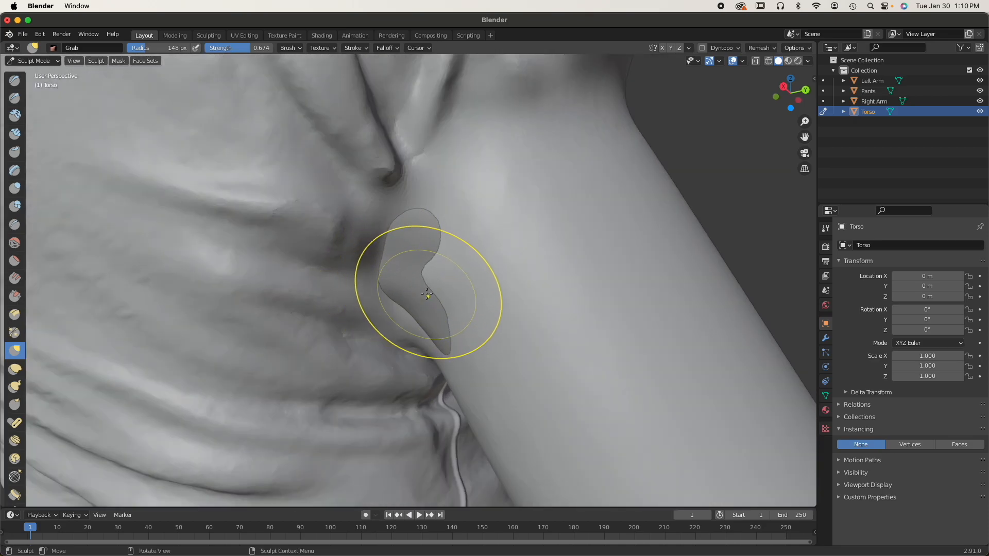
pyautogui.press(']')
pyautogui.press(']')
pyautogui.moveTo(431, 292)
pyautogui.mouseDown()
pyautogui.moveTo(385, 288)
pyautogui.moveTo(387, 266)
pyautogui.mouseUp()
pyautogui.moveTo(409, 218); pyautogui.dragTo(413, 245)
pyautogui.scroll(-5, 403, 247)
pyautogui.rightClick(383, 255)
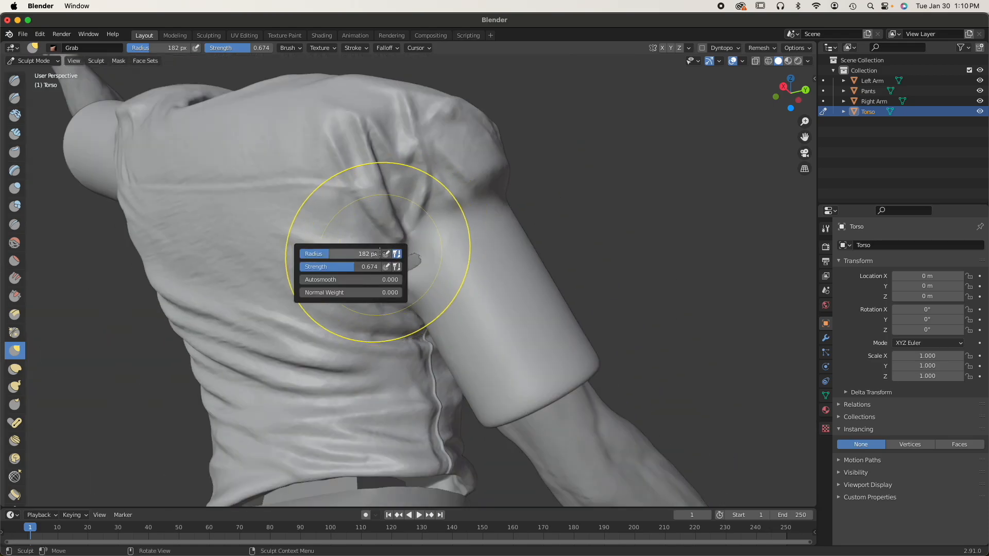
# Grab the upper back of the lowered arm's sleeve and draw it toward the torso around the armpit
pyautogui.scroll(6, 414, 293)
pyautogui.moveTo(399, 213); pyautogui.dragTo(361, 224)
pyautogui.moveTo(369, 274); pyautogui.dragTo(328, 278)
pyautogui.scroll(-2, 341, 312)
pyautogui.scroll(-4, 342, 313)
pyautogui.moveTo(415, 311); pyautogui.dragTo(415, 323)
pyautogui.scroll(-2, 461, 363)
# Enlarge the Grab brush to 202 px and nudge the back contour of the lowered arm's sleeve below the shoulder
pyautogui.moveTo(462, 363); pyautogui.dragTo(444, 323, button='middle')
pyautogui.press(']')
pyautogui.moveTo(441, 312); pyautogui.dragTo(442, 312)
pyautogui.moveTo(454, 302)
pyautogui.mouseDown()
pyautogui.moveTo(504, 254)
pyautogui.moveTo(501, 275)
pyautogui.moveTo(464, 299)
pyautogui.mouseUp()
pyautogui.moveTo(479, 315)
pyautogui.mouseDown(button='middle')
pyautogui.moveTo(442, 278)
pyautogui.moveTo(430, 329)
pyautogui.mouseUp(button='middle')
pyautogui.moveTo(412, 273); pyautogui.dragTo(404, 272)
pyautogui.moveTo(387, 233); pyautogui.dragTo(375, 251)
# Reshape the front and outer edge of the lowered arm's sleeve with the Grab brush to slim its tube shape
pyautogui.moveTo(369, 268)
pyautogui.mouseDown(button='middle')
pyautogui.moveTo(325, 301)
pyautogui.moveTo(302, 404)
pyautogui.mouseUp(button='middle')
pyautogui.moveTo(281, 354); pyautogui.dragTo(287, 349)
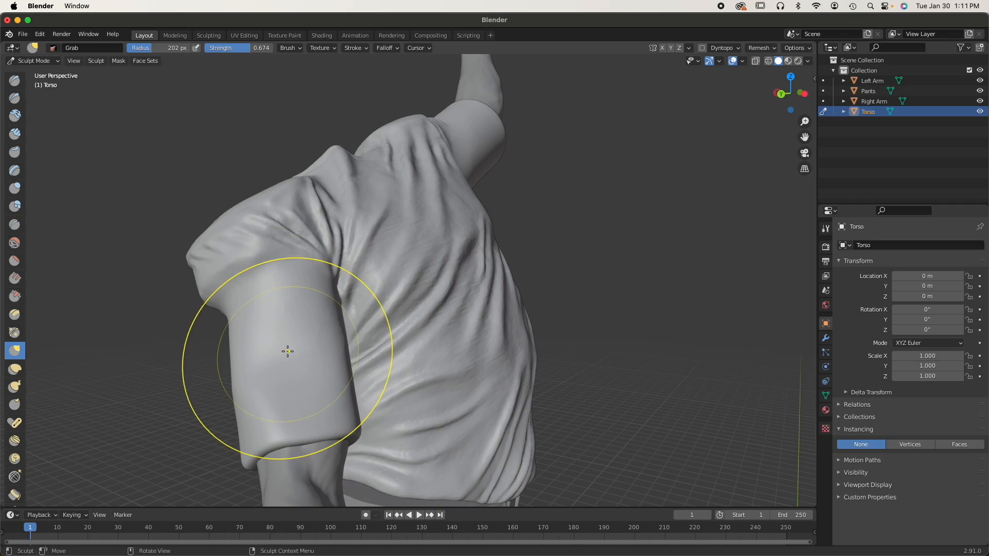
pyautogui.scroll(3, 286, 349)
pyautogui.moveTo(287, 347)
pyautogui.mouseDown(button='middle')
pyautogui.moveTo(268, 356)
pyautogui.moveTo(287, 287)
pyautogui.mouseUp(button='middle')
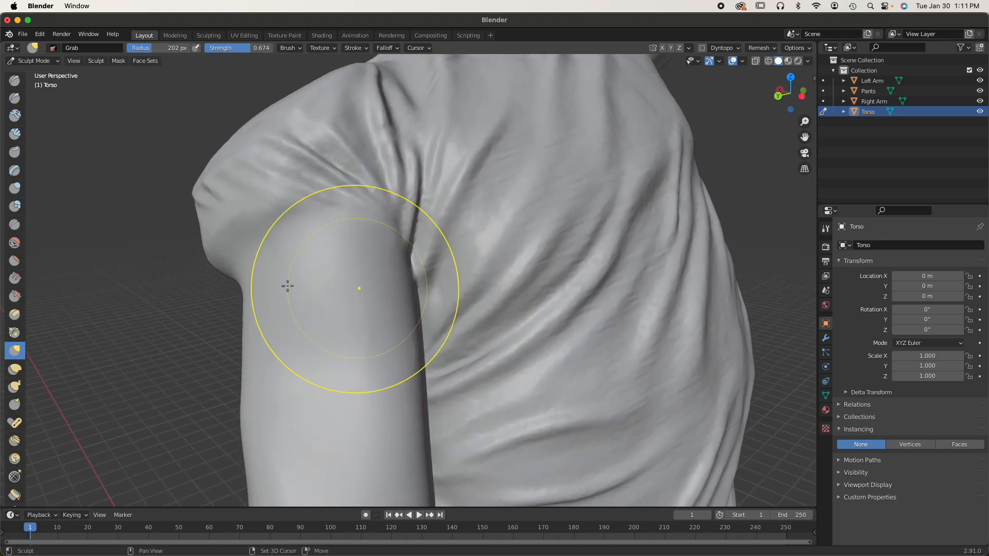
pyautogui.moveTo(252, 409); pyautogui.dragTo(276, 408)
pyautogui.moveTo(258, 342); pyautogui.dragTo(267, 341)
pyautogui.moveTo(260, 297)
pyautogui.mouseDown()
pyautogui.moveTo(275, 295)
pyautogui.moveTo(250, 309)
pyautogui.mouseUp()
pyautogui.moveTo(374, 278)
pyautogui.mouseDown()
pyautogui.moveTo(359, 284)
pyautogui.moveTo(370, 283)
pyautogui.mouseUp()
# Pull the inner side and lower front of the lowered arm's sleeve away from the torso with the Grab brush
pyautogui.moveTo(393, 393)
pyautogui.mouseDown(button='middle')
pyautogui.moveTo(384, 324)
pyautogui.moveTo(404, 404)
pyautogui.mouseUp(button='middle')
pyautogui.moveTo(404, 404)
pyautogui.mouseDown()
pyautogui.moveTo(400, 417)
pyautogui.moveTo(387, 411)
pyautogui.mouseUp()
pyautogui.moveTo(387, 411); pyautogui.dragTo(379, 385, button='middle')
pyautogui.moveTo(380, 435); pyautogui.dragTo(371, 433)
pyautogui.moveTo(383, 312); pyautogui.dragTo(373, 307)
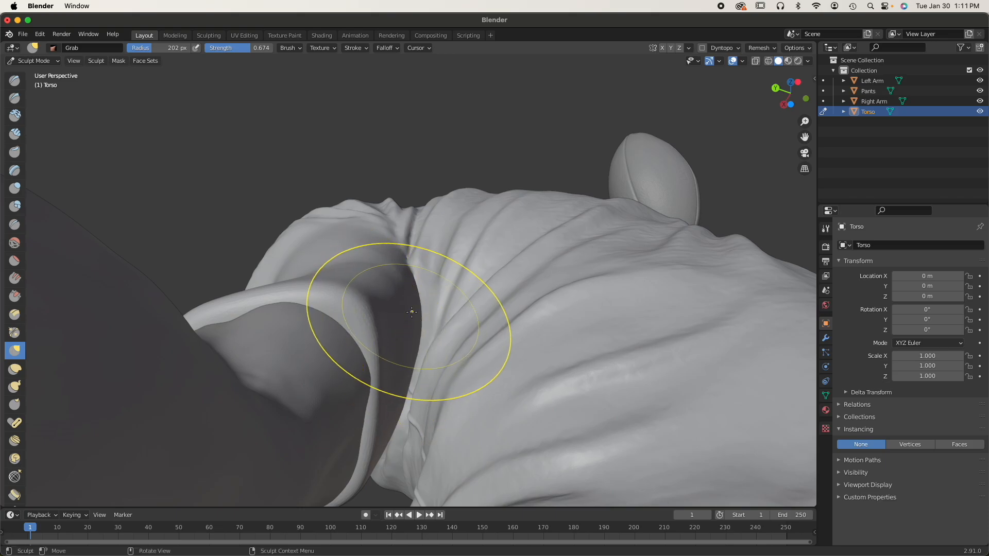
pyautogui.moveTo(407, 309); pyautogui.dragTo(361, 363, button='middle')
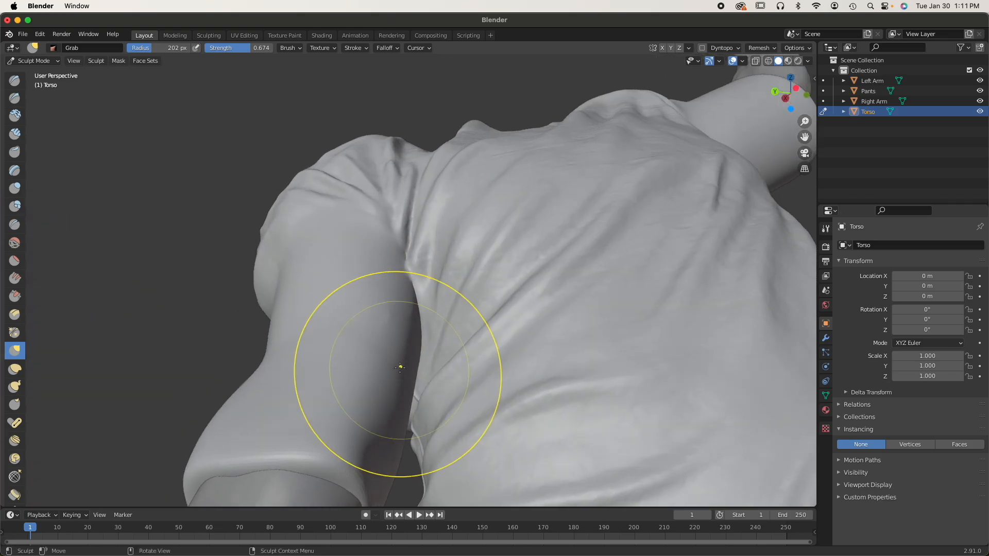
pyautogui.moveTo(302, 413); pyautogui.dragTo(278, 391)
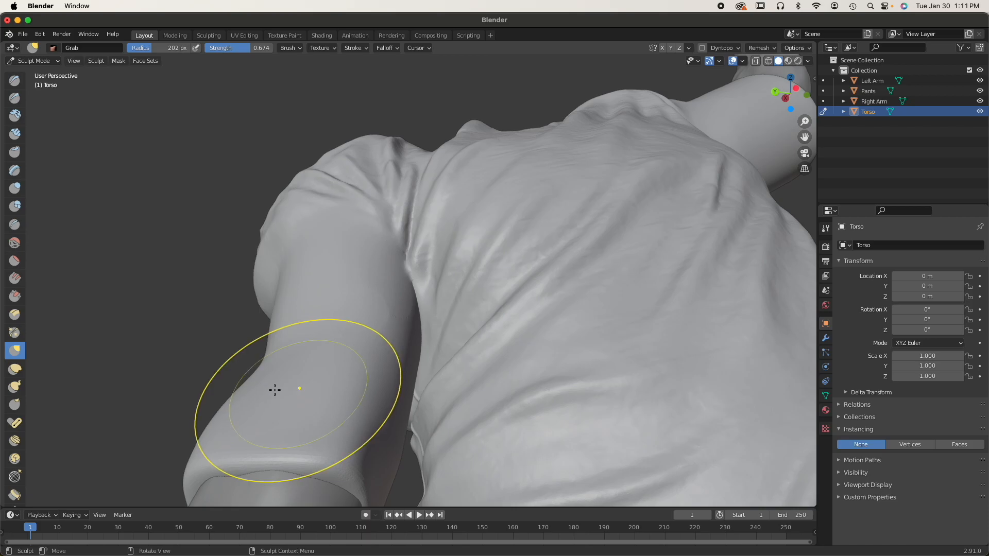
pyautogui.moveTo(276, 376)
pyautogui.mouseDown(button='middle')
pyautogui.moveTo(293, 415)
pyautogui.moveTo(257, 320)
pyautogui.mouseUp(button='middle')
pyautogui.moveTo(273, 319)
pyautogui.mouseDown()
pyautogui.moveTo(282, 319)
pyautogui.moveTo(268, 315)
pyautogui.mouseUp()
# Reshape the back of the lowered arm's sleeve with broad Grab strokes from the armpit down toward the cuff
pyautogui.moveTo(362, 306)
pyautogui.mouseDown(button='middle')
pyautogui.moveTo(378, 326)
pyautogui.moveTo(413, 329)
pyautogui.moveTo(522, 270)
pyautogui.mouseUp(button='middle')
pyautogui.moveTo(425, 297); pyautogui.dragTo(418, 293)
pyautogui.moveTo(378, 348); pyautogui.dragTo(384, 338)
pyautogui.moveTo(330, 294); pyautogui.dragTo(305, 302)
pyautogui.moveTo(373, 404)
pyautogui.mouseDown()
pyautogui.moveTo(388, 397)
pyautogui.moveTo(442, 426)
pyautogui.moveTo(463, 420)
pyautogui.mouseUp()
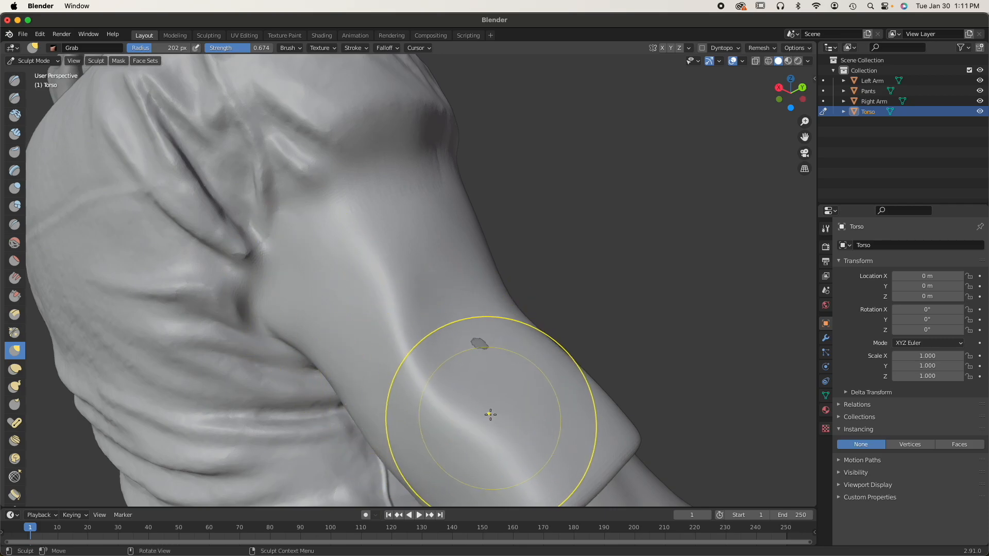
# Reduce the Grab brush to 145 px and pull the sleeve fabric over the arm showing through above the cuff
pyautogui.press('[')
pyautogui.press('[')
pyautogui.press('[')
pyautogui.moveTo(482, 348); pyautogui.dragTo(492, 344)
pyautogui.scroll(-3, 494, 345)
pyautogui.moveTo(495, 345); pyautogui.dragTo(501, 326, button='middle')
pyautogui.moveTo(467, 345); pyautogui.dragTo(467, 344)
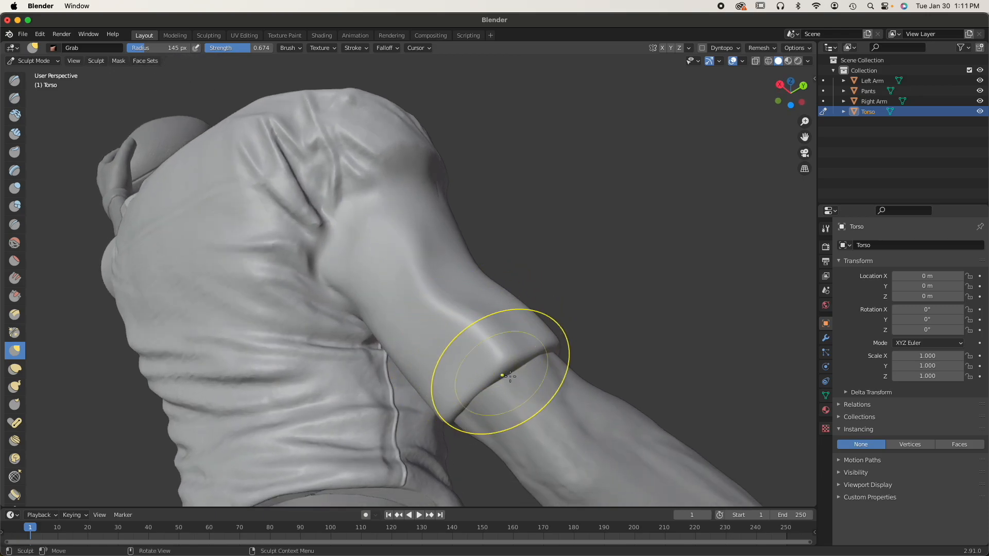
# Pull the upper edge of the sleeve opening outward from the lowered arm with the Grab brush
pyautogui.moveTo(495, 391); pyautogui.dragTo(477, 356, button='middle')
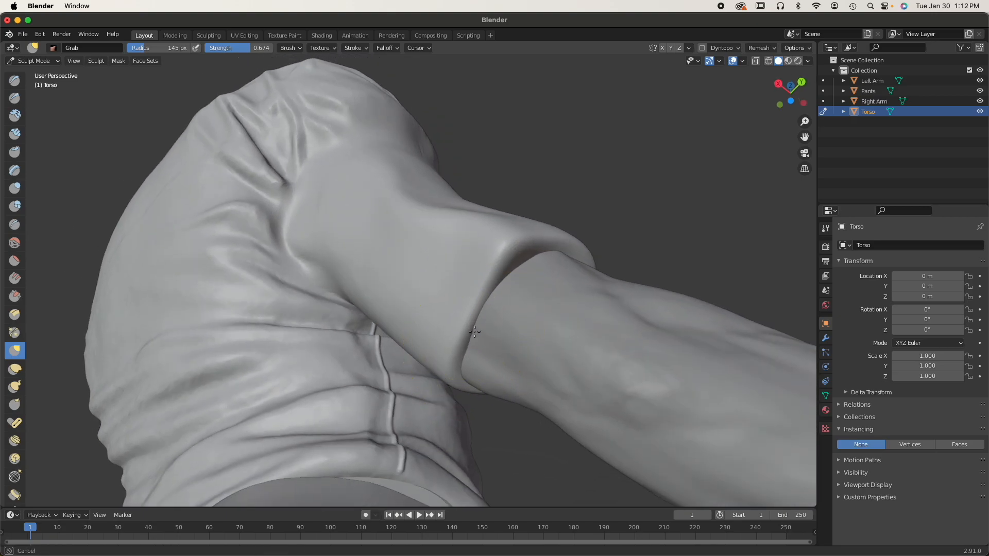
pyautogui.moveTo(545, 292)
pyautogui.mouseDown()
pyautogui.moveTo(576, 273)
pyautogui.moveTo(567, 263)
pyautogui.mouseUp()
pyautogui.moveTo(565, 263)
pyautogui.mouseDown()
pyautogui.moveTo(555, 264)
pyautogui.moveTo(556, 235)
pyautogui.moveTo(582, 247)
pyautogui.mouseUp()
# Touch up the front of the lowered arm's sleeve just above the cuff where the arm shows through
pyautogui.moveTo(503, 377)
pyautogui.mouseDown(button='middle')
pyautogui.moveTo(418, 417)
pyautogui.moveTo(442, 356)
pyautogui.moveTo(302, 353)
pyautogui.moveTo(306, 279)
pyautogui.mouseUp(button='middle')
pyautogui.moveTo(453, 426)
pyautogui.mouseDown(button='middle')
pyautogui.moveTo(412, 391)
pyautogui.moveTo(393, 397)
pyautogui.moveTo(430, 413)
pyautogui.moveTo(370, 367)
pyautogui.moveTo(430, 420)
pyautogui.moveTo(514, 397)
pyautogui.mouseUp(button='middle')
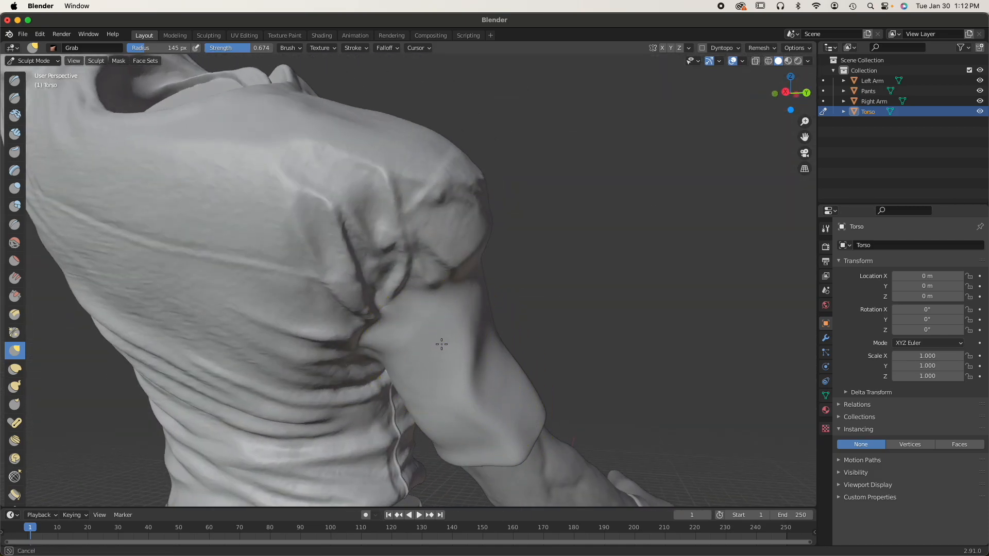
pyautogui.scroll(3, 439, 350)
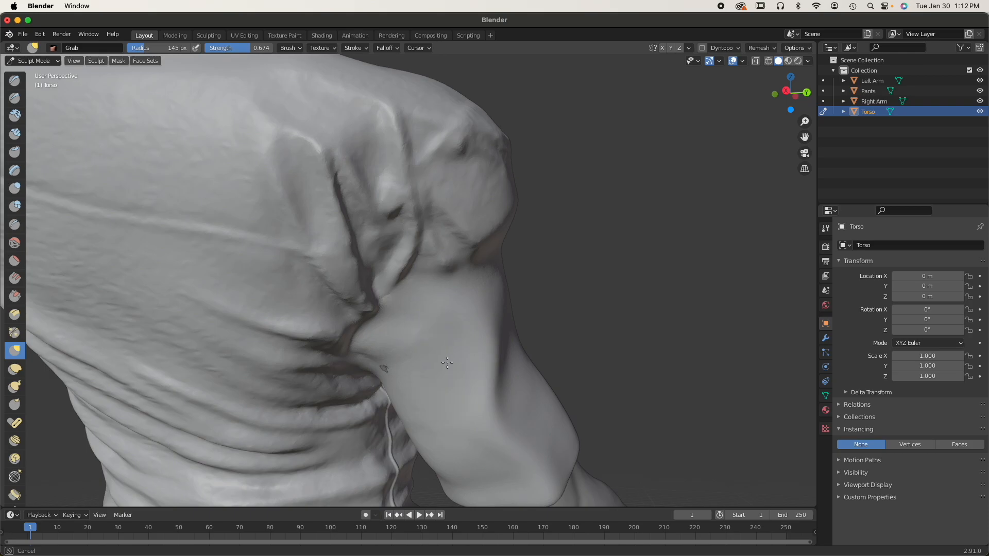
pyautogui.moveTo(436, 372); pyautogui.dragTo(389, 380, button='middle')
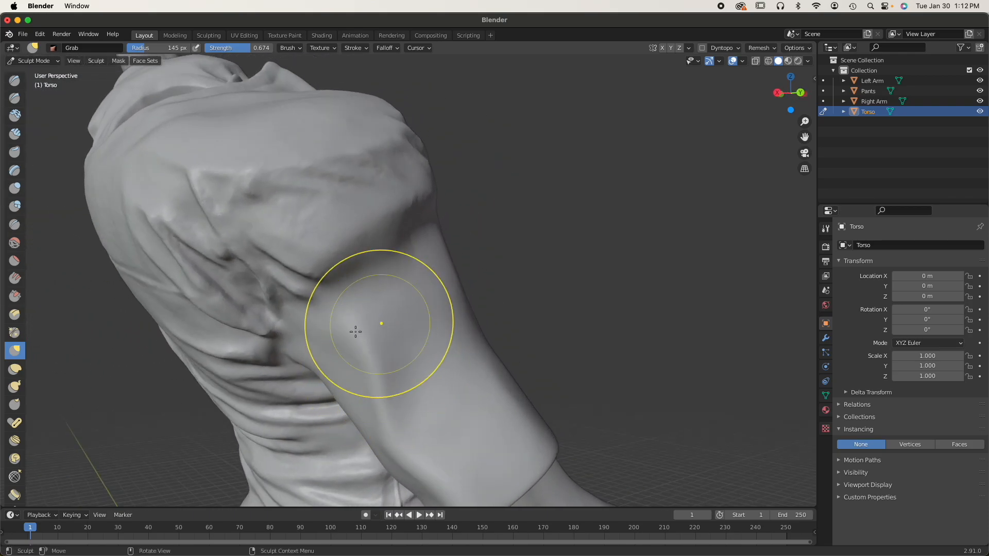
pyautogui.moveTo(423, 472)
pyautogui.mouseDown(button='middle')
pyautogui.moveTo(433, 415)
pyautogui.moveTo(363, 386)
pyautogui.mouseUp(button='middle')
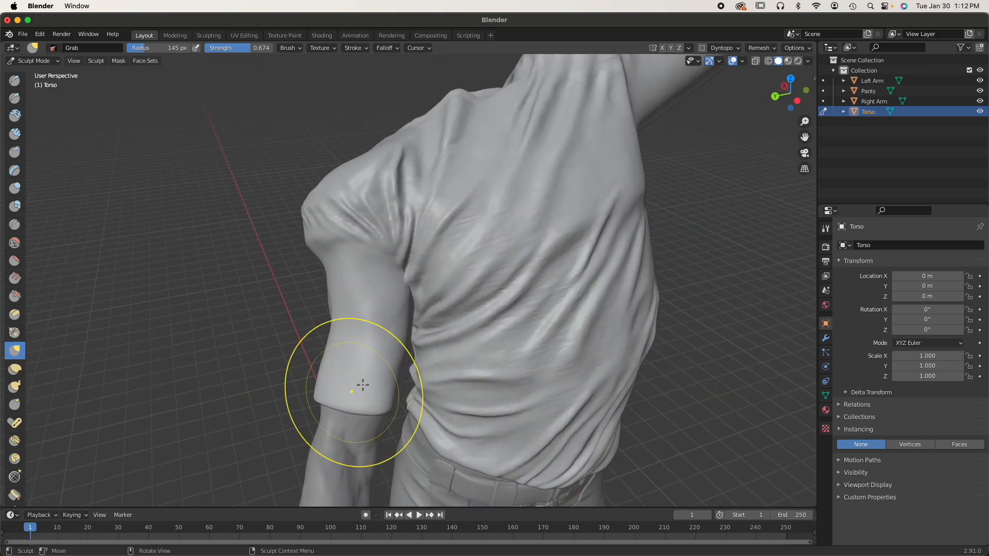
pyautogui.scroll(2, 386, 358)
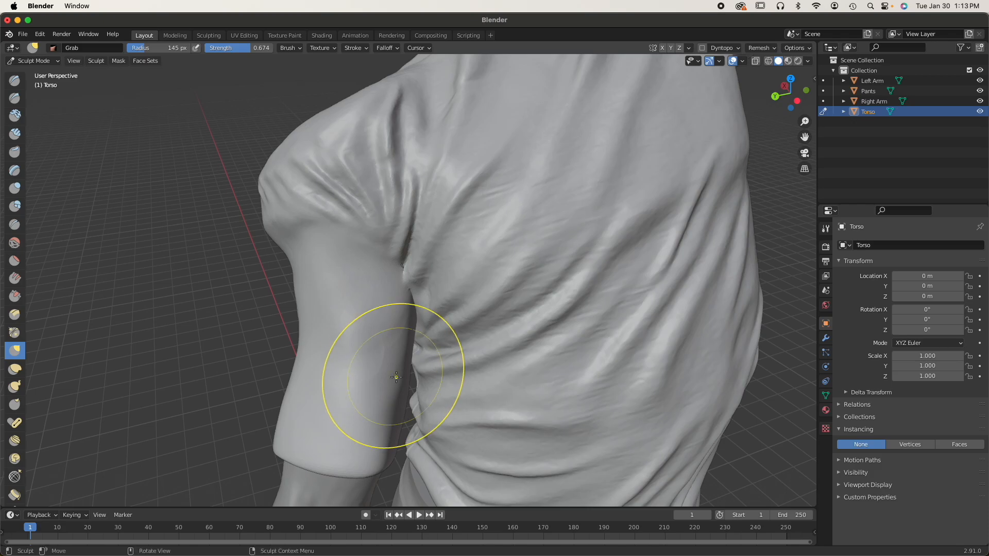
pyautogui.keyDown('shift'); pyautogui.moveTo(311, 422); pyautogui.dragTo(304, 402); pyautogui.keyUp('shift')
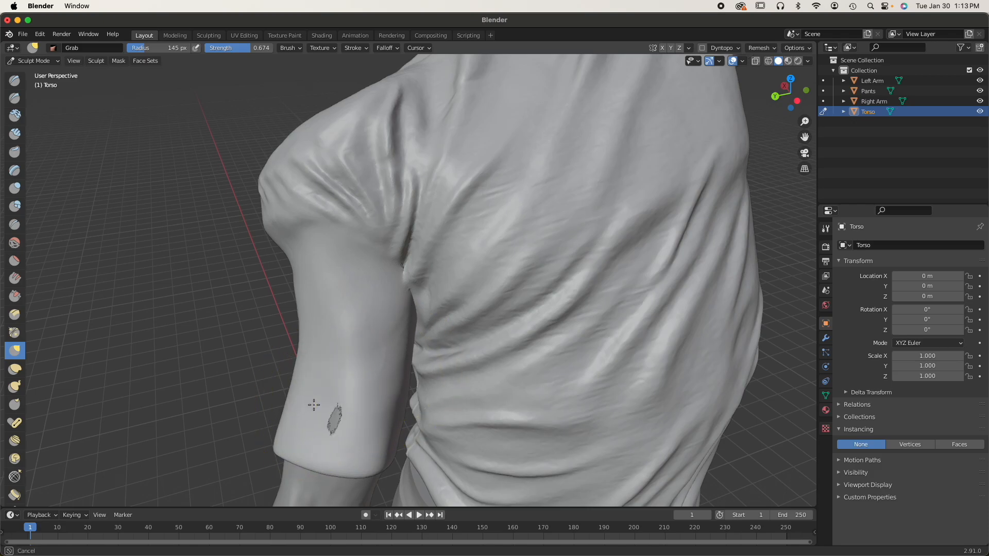
pyautogui.keyDown('shift'); pyautogui.moveTo(330, 423); pyautogui.dragTo(333, 420); pyautogui.keyUp('shift')
# Examine the lowered arm's sleeve and armpit from the front, both close up and in context with the torso
pyautogui.scroll(-3, 402, 397)
pyautogui.moveTo(478, 369)
pyautogui.mouseDown(button='middle')
pyautogui.moveTo(441, 362)
pyautogui.moveTo(484, 367)
pyautogui.mouseUp(button='middle')
pyautogui.scroll(4, 443, 304)
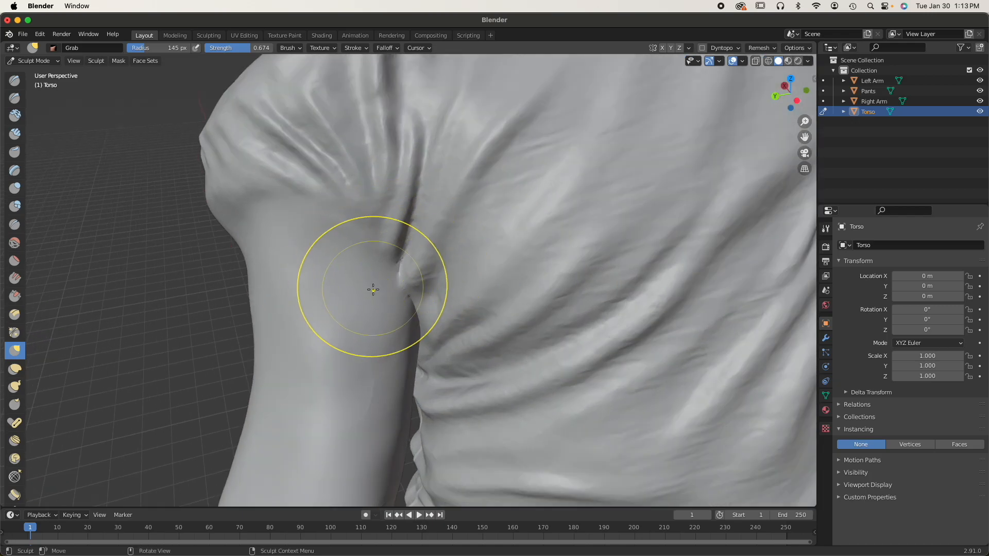
pyautogui.scroll(-5, 373, 289)
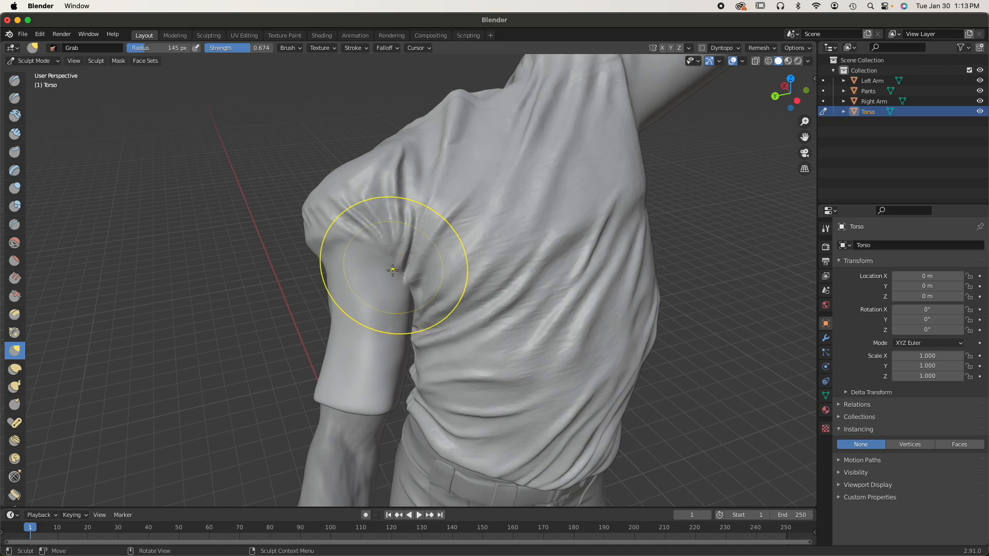
pyautogui.scroll(3, 389, 281)
pyautogui.scroll(-3, 412, 304)
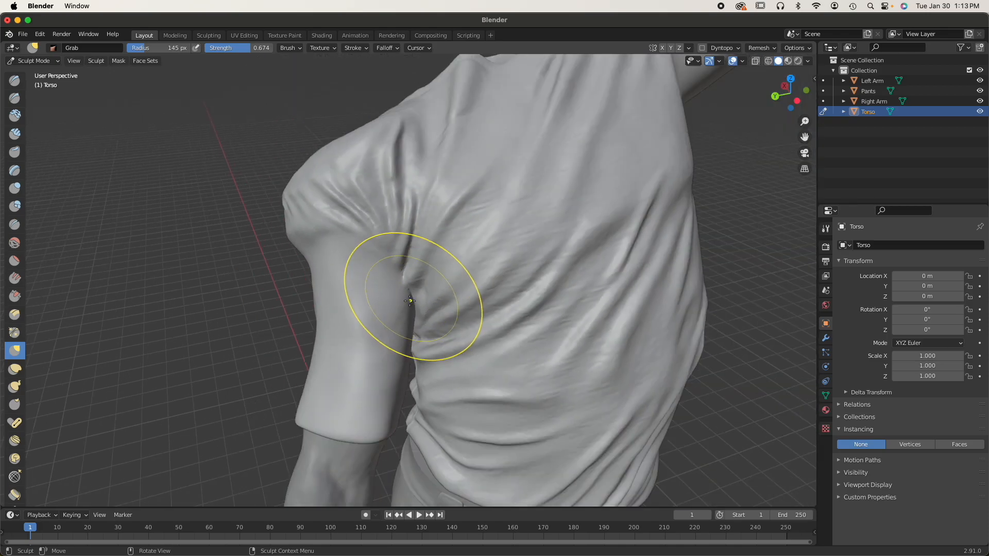
pyautogui.moveTo(478, 319)
pyautogui.mouseDown(button='middle')
pyautogui.moveTo(497, 283)
pyautogui.moveTo(484, 309)
pyautogui.mouseUp(button='middle')
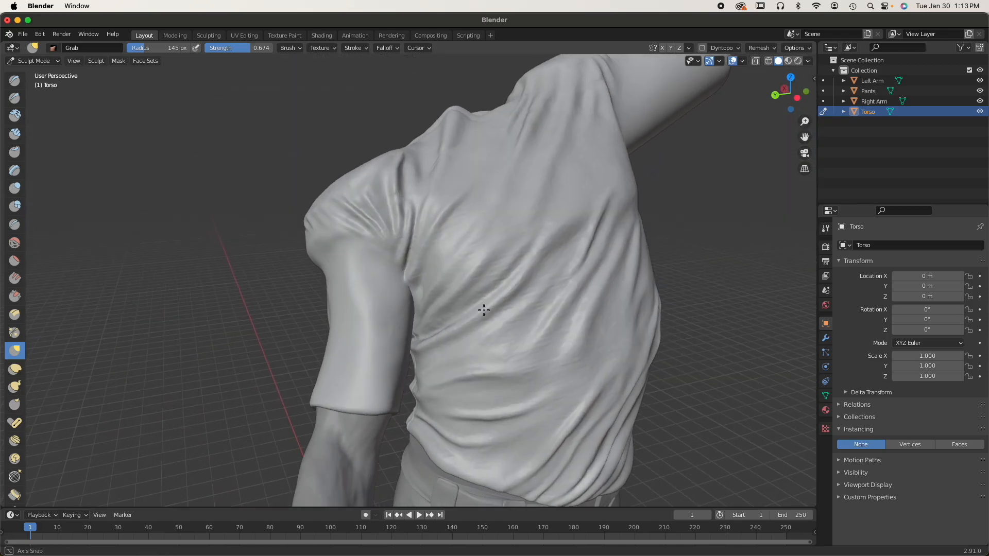
pyautogui.scroll(-2, 304, 425)
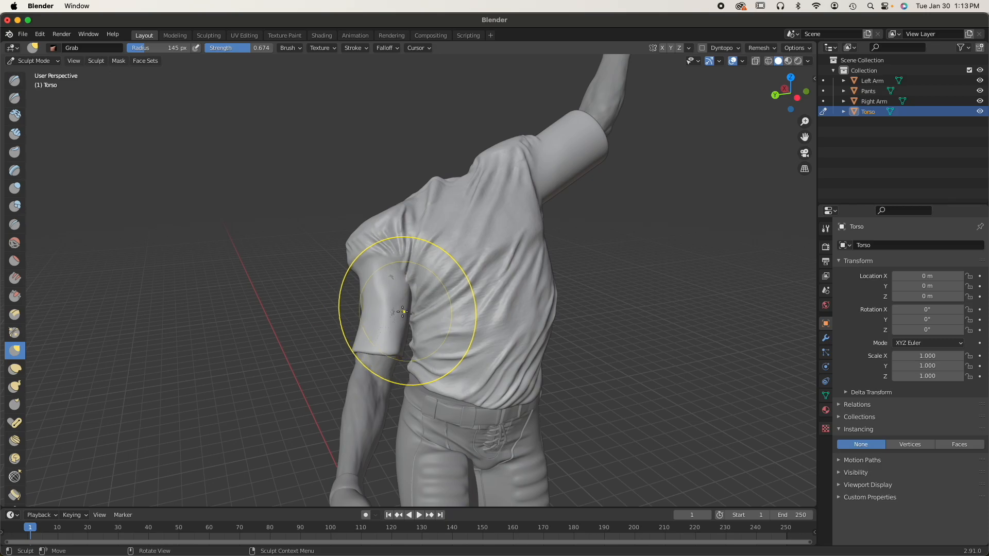
# Pull in the lower front edge of the raised arm's sleeve opening and reshape the sleeve's underside with the Grab brush
pyautogui.moveTo(525, 264); pyautogui.dragTo(503, 288, button='middle')
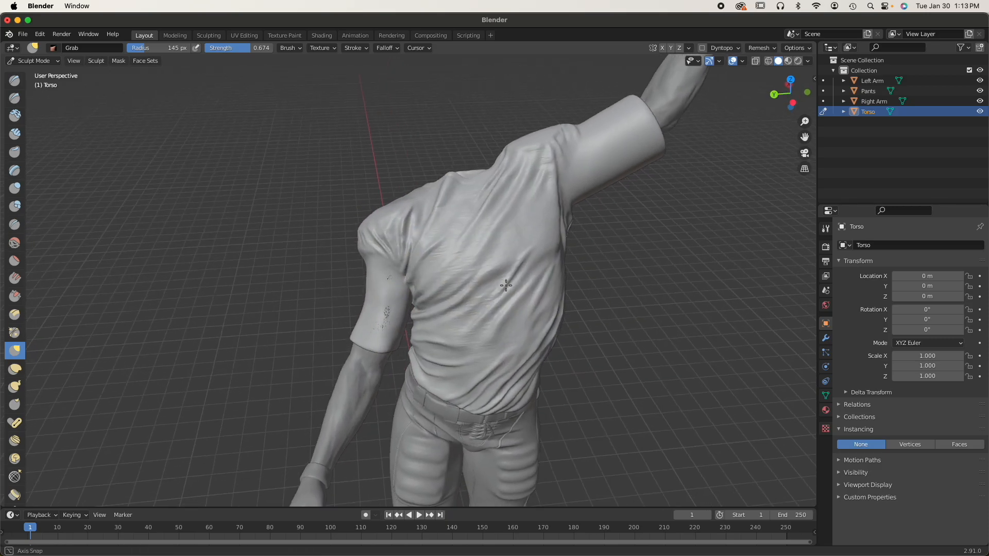
pyautogui.moveTo(550, 245)
pyautogui.keyDown('shift'); pyautogui.mouseDown(button='middle')
pyautogui.moveTo(408, 350)
pyautogui.moveTo(483, 219)
pyautogui.moveTo(446, 283)
pyautogui.moveTo(405, 297)
pyautogui.mouseUp(button='middle'); pyautogui.keyUp('shift')
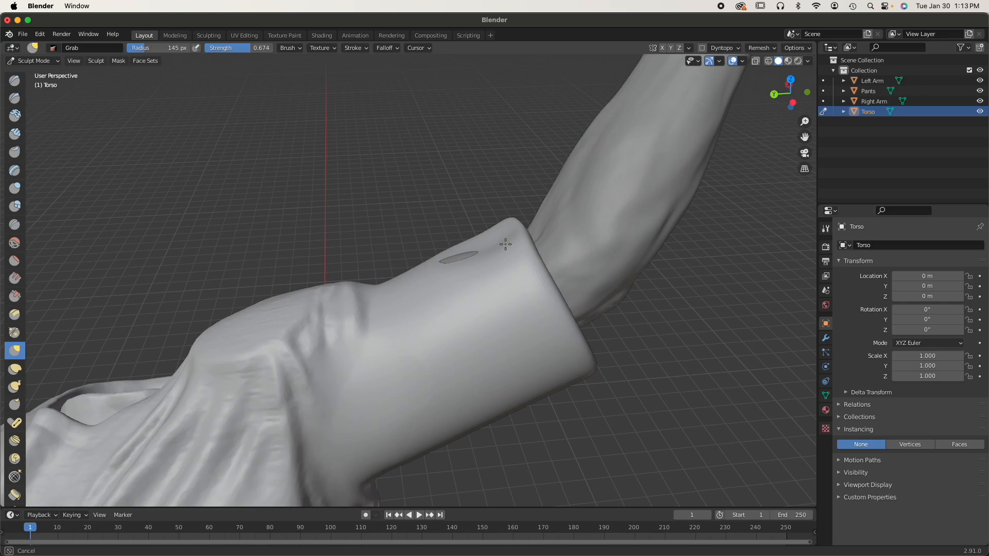
pyautogui.moveTo(494, 309); pyautogui.dragTo(444, 325, button='middle')
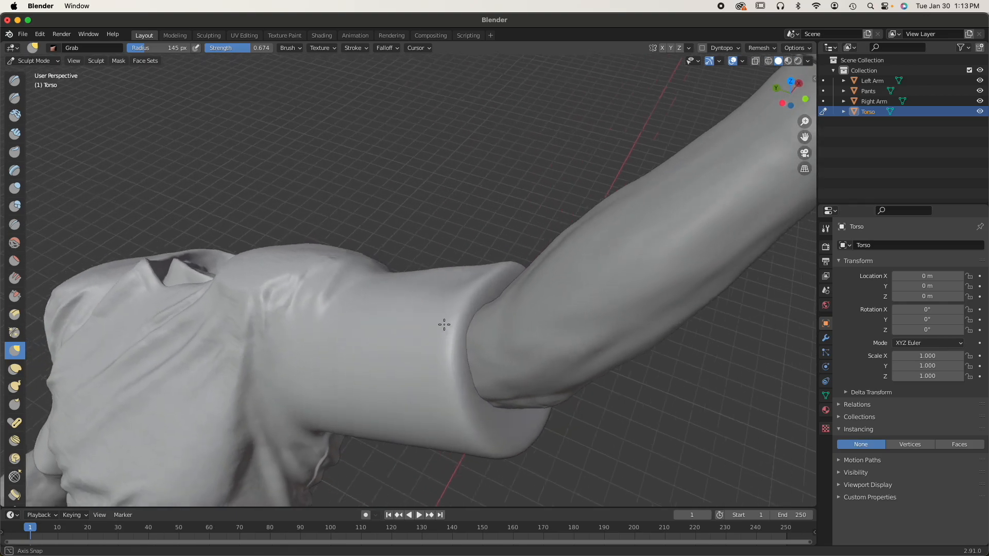
pyautogui.moveTo(448, 419)
pyautogui.mouseDown()
pyautogui.moveTo(463, 409)
pyautogui.moveTo(451, 414)
pyautogui.mouseUp()
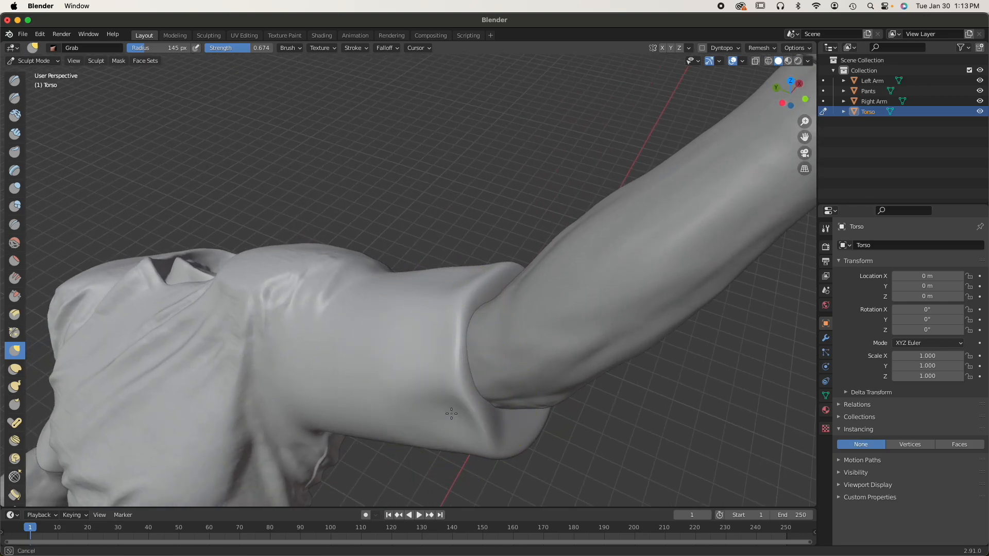
pyautogui.moveTo(333, 420); pyautogui.dragTo(418, 417)
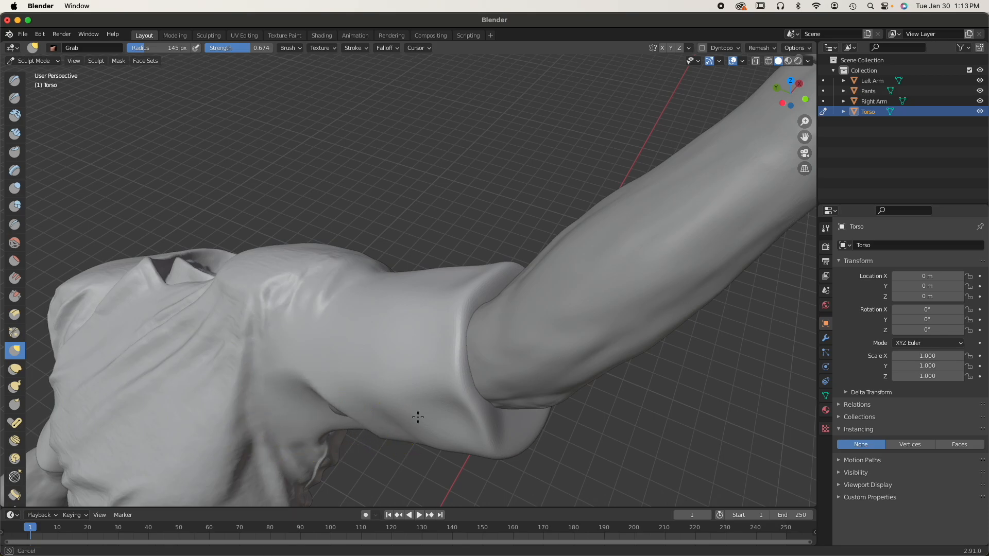
# Pull the lower rim of the raised arm's sleeve opening up closer to the arm, working from the front around its underside
pyautogui.moveTo(419, 402); pyautogui.dragTo(323, 414, button='middle')
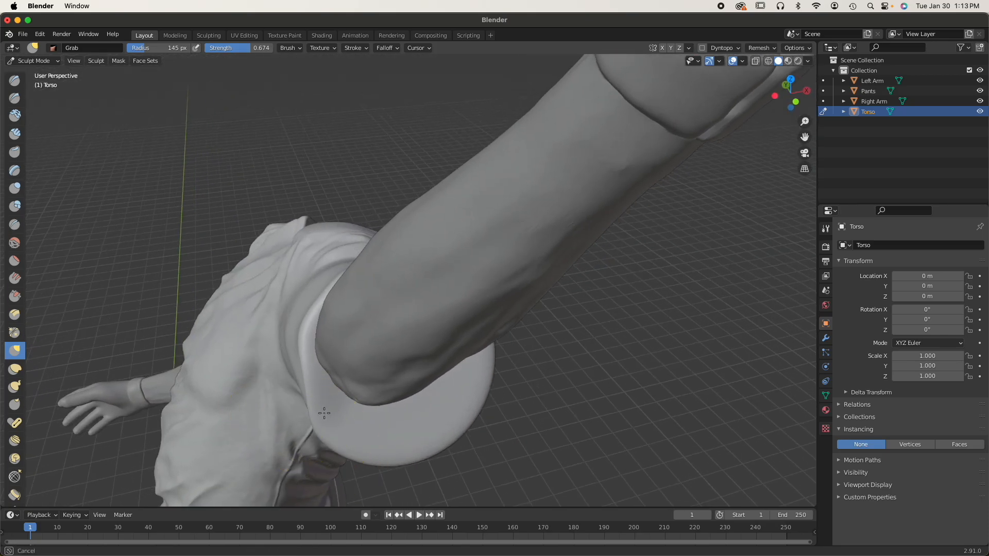
pyautogui.moveTo(323, 414)
pyautogui.mouseDown()
pyautogui.moveTo(367, 411)
pyautogui.moveTo(336, 392)
pyautogui.mouseUp()
pyautogui.moveTo(328, 390); pyautogui.dragTo(344, 377)
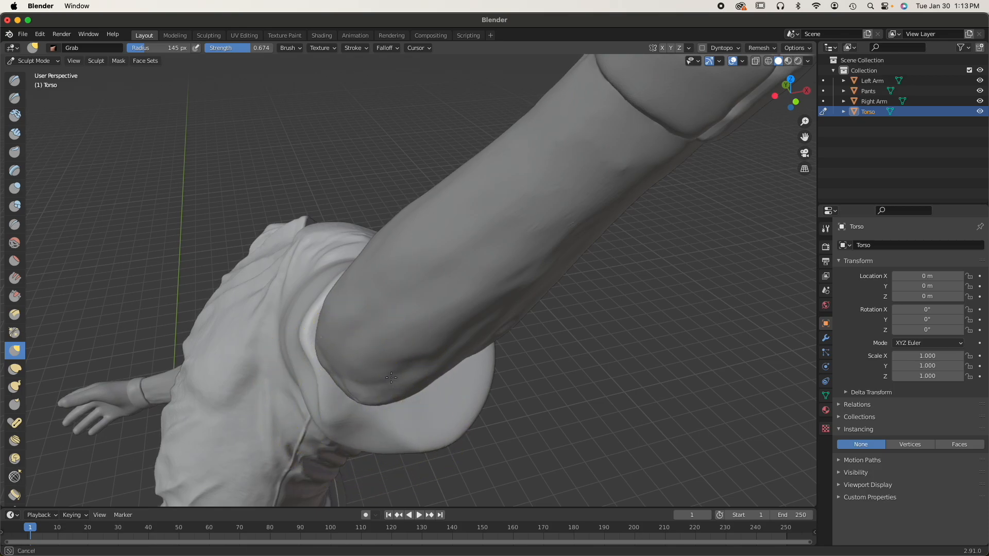
pyautogui.moveTo(442, 384)
pyautogui.mouseDown(button='middle')
pyautogui.moveTo(337, 258)
pyautogui.moveTo(344, 345)
pyautogui.moveTo(354, 332)
pyautogui.moveTo(517, 345)
pyautogui.mouseUp(button='middle')
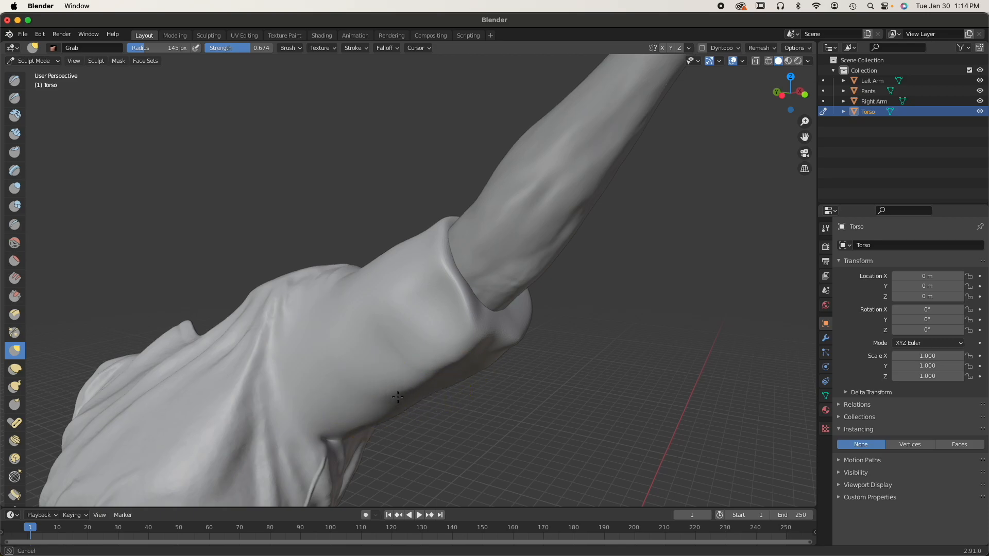
pyautogui.moveTo(438, 356); pyautogui.dragTo(463, 325)
pyautogui.moveTo(524, 340); pyautogui.dragTo(499, 329)
# Pull the back rim of the raised arm's sleeve opening in toward the arm
pyautogui.moveTo(498, 330); pyautogui.dragTo(396, 319, button='middle')
pyautogui.moveTo(396, 319)
pyautogui.mouseDown()
pyautogui.moveTo(365, 298)
pyautogui.moveTo(366, 265)
pyautogui.moveTo(353, 263)
pyautogui.mouseUp()
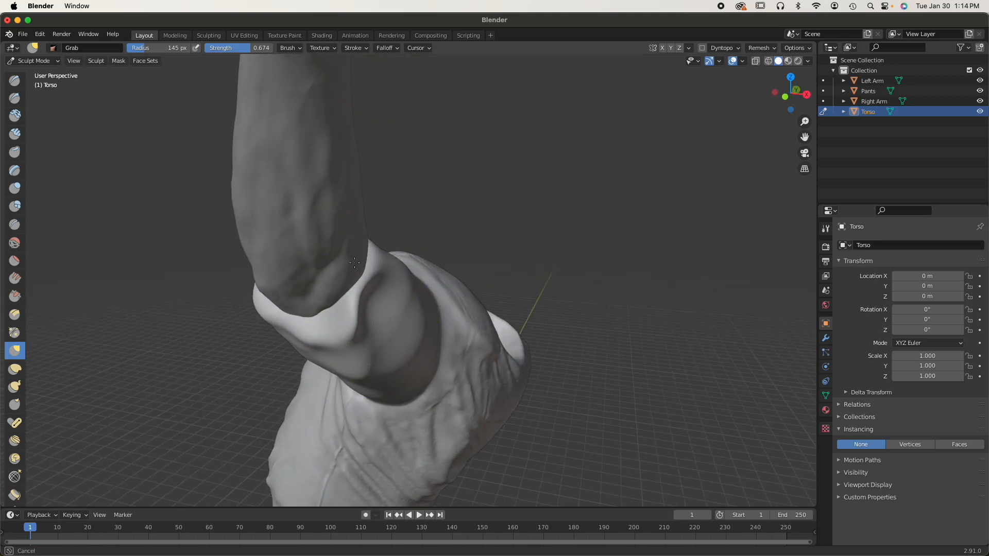
pyautogui.moveTo(330, 311); pyautogui.dragTo(325, 301)
# Tighten the back and underside of the raised arm's sleeve near the cuff with short Grab strokes
pyautogui.moveTo(323, 320)
pyautogui.mouseDown(button='middle')
pyautogui.moveTo(227, 311)
pyautogui.moveTo(250, 278)
pyautogui.mouseUp(button='middle')
pyautogui.moveTo(315, 345); pyautogui.dragTo(335, 327)
pyautogui.moveTo(372, 381); pyautogui.dragTo(374, 378)
pyautogui.moveTo(310, 353); pyautogui.dragTo(353, 364)
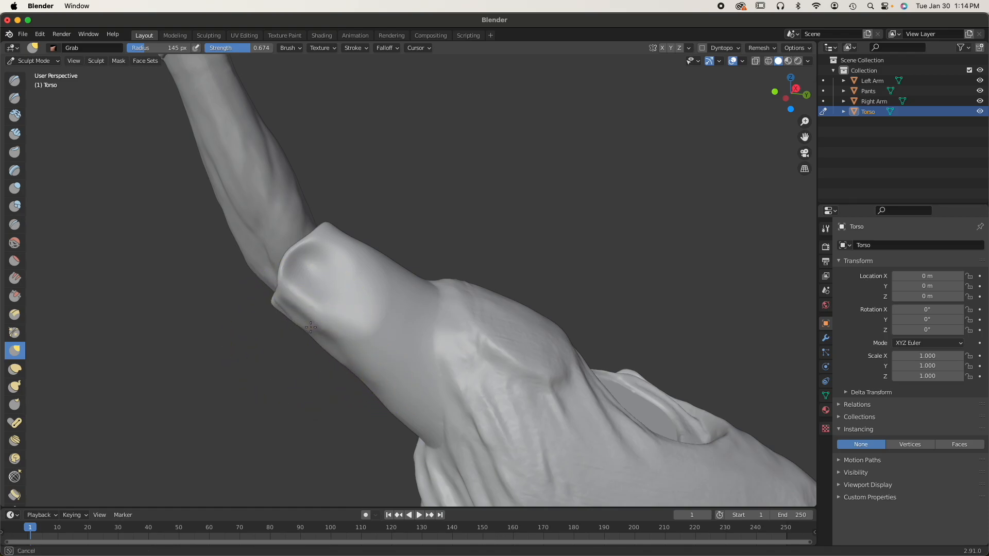
pyautogui.moveTo(329, 294)
pyautogui.mouseDown(button='middle')
pyautogui.moveTo(382, 326)
pyautogui.moveTo(299, 252)
pyautogui.mouseUp(button='middle')
pyautogui.moveTo(299, 253); pyautogui.dragTo(319, 280)
pyautogui.moveTo(272, 306); pyautogui.dragTo(273, 301)
# Draw the front underside of the raised sleeve toward the armpit, undo the last stroke, and push the fabric up near the cuff
pyautogui.moveTo(283, 289)
pyautogui.mouseDown(button='middle')
pyautogui.moveTo(289, 303)
pyautogui.moveTo(379, 346)
pyautogui.mouseUp(button='middle')
pyautogui.moveTo(391, 388); pyautogui.dragTo(474, 375, button='middle')
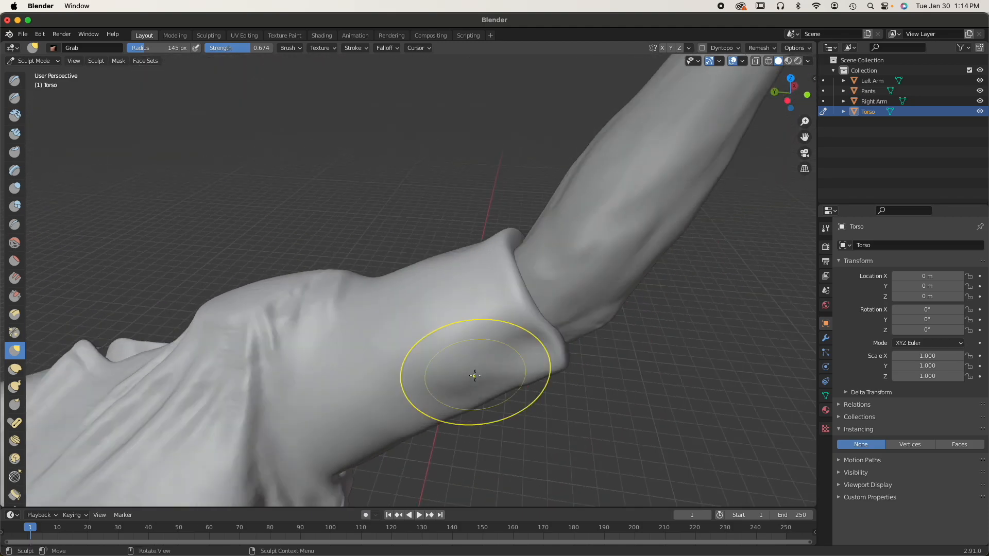
pyautogui.moveTo(389, 449)
pyautogui.mouseDown()
pyautogui.moveTo(346, 463)
pyautogui.moveTo(309, 434)
pyautogui.mouseUp()
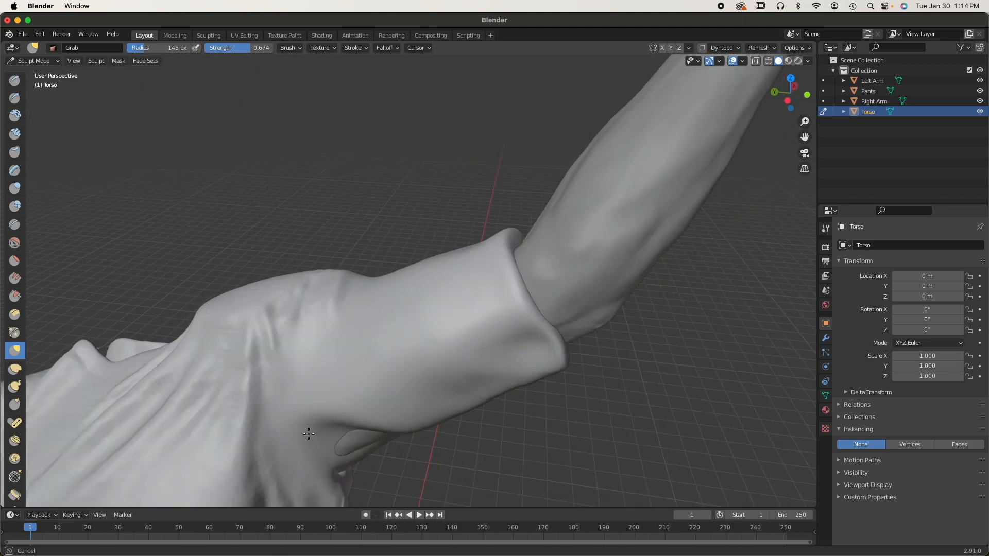
pyautogui.press('super+z')
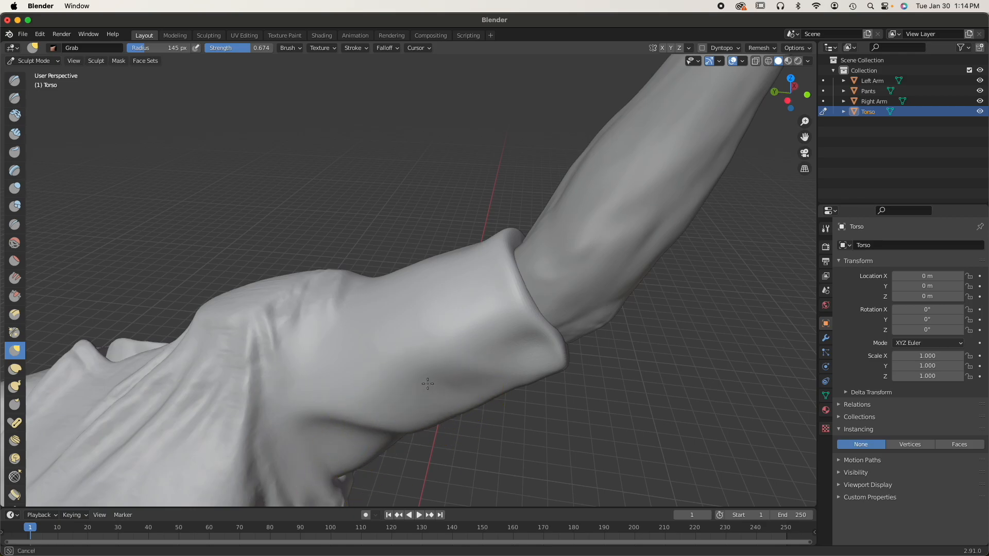
pyautogui.moveTo(490, 366); pyautogui.dragTo(488, 352)
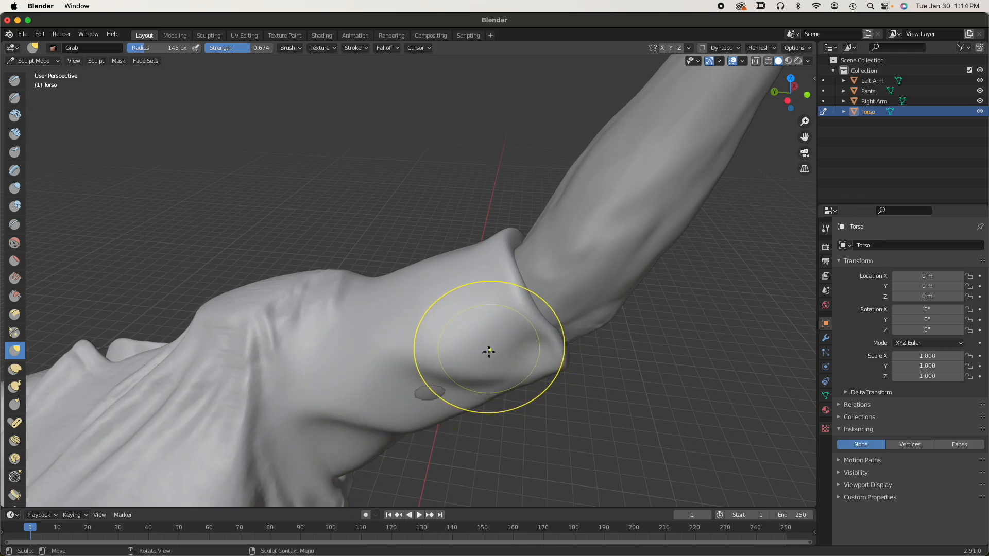
# Adjust the upper back edge of the raised arm's sleeve opening so it sits closer to the arm
pyautogui.moveTo(436, 395)
pyautogui.mouseDown(button='middle')
pyautogui.moveTo(277, 399)
pyautogui.moveTo(298, 331)
pyautogui.mouseUp(button='middle')
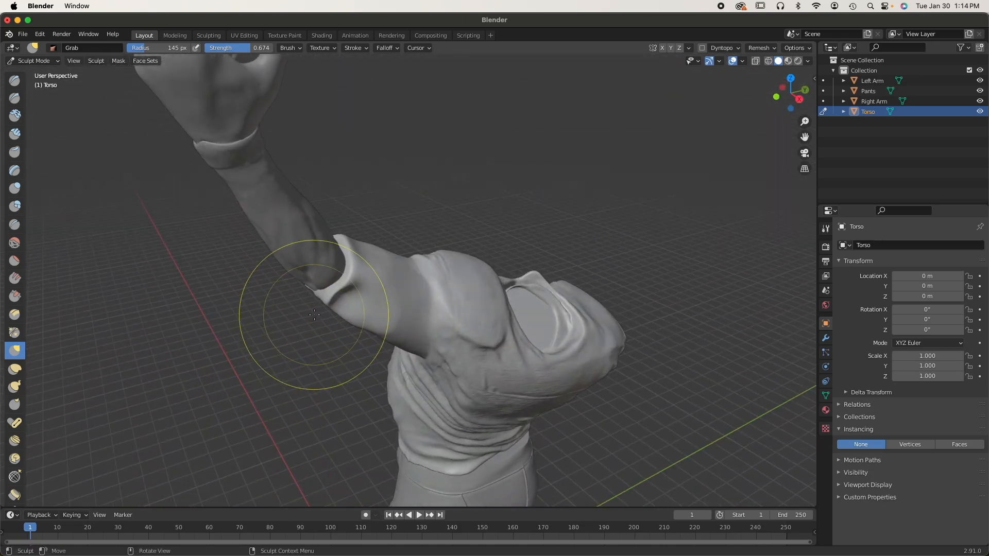
pyautogui.scroll(3, 379, 365)
pyautogui.moveTo(407, 359)
pyautogui.mouseDown(button='middle')
pyautogui.moveTo(465, 354)
pyautogui.moveTo(419, 349)
pyautogui.moveTo(428, 351)
pyautogui.moveTo(437, 353)
pyautogui.moveTo(411, 337)
pyautogui.mouseUp(button='middle')
pyautogui.moveTo(392, 278)
pyautogui.mouseDown(button='middle')
pyautogui.moveTo(395, 339)
pyautogui.moveTo(387, 336)
pyautogui.mouseUp(button='middle')
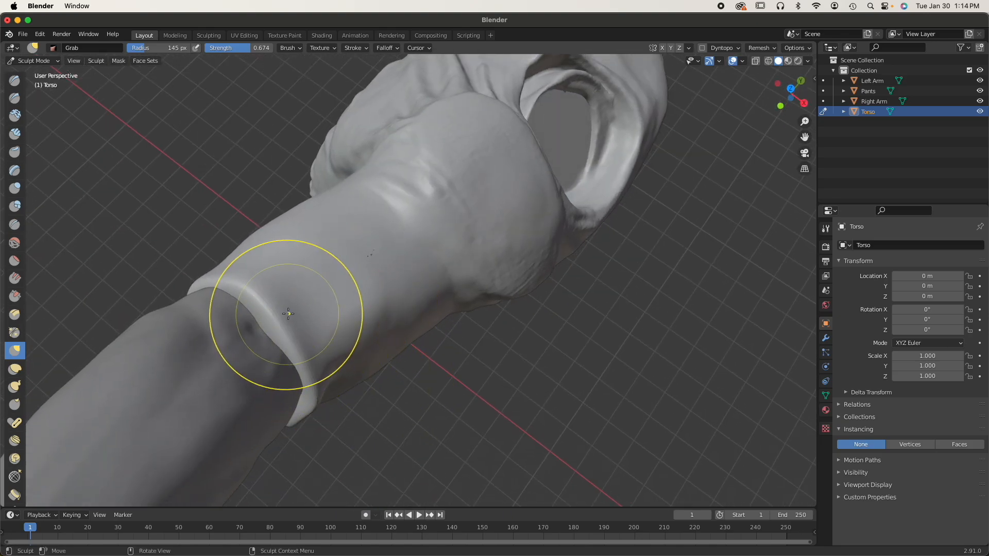
pyautogui.moveTo(273, 353); pyautogui.dragTo(245, 261, button='middle')
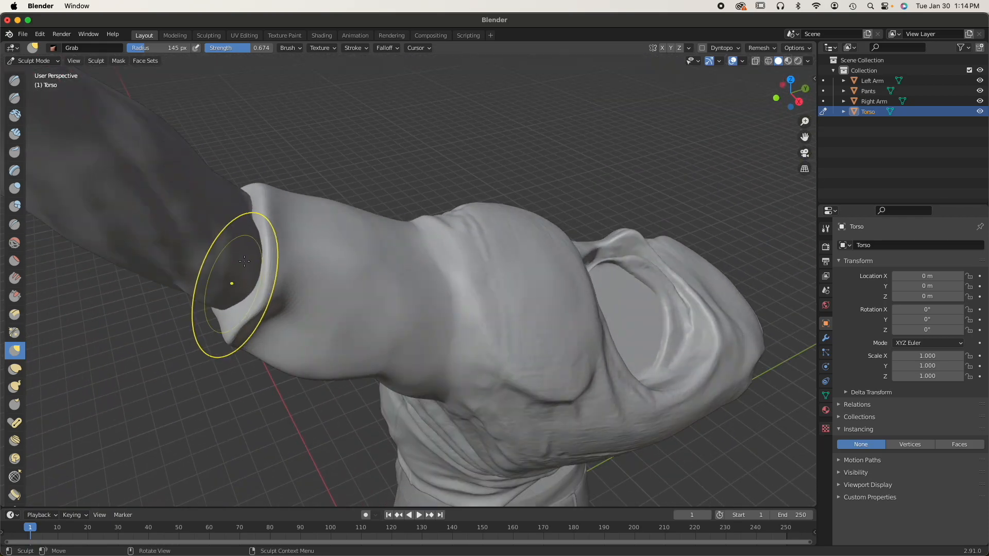
pyautogui.moveTo(331, 200)
pyautogui.mouseDown()
pyautogui.moveTo(324, 207)
pyautogui.moveTo(336, 200)
pyautogui.mouseUp()
pyautogui.moveTo(264, 189); pyautogui.dragTo(257, 192)
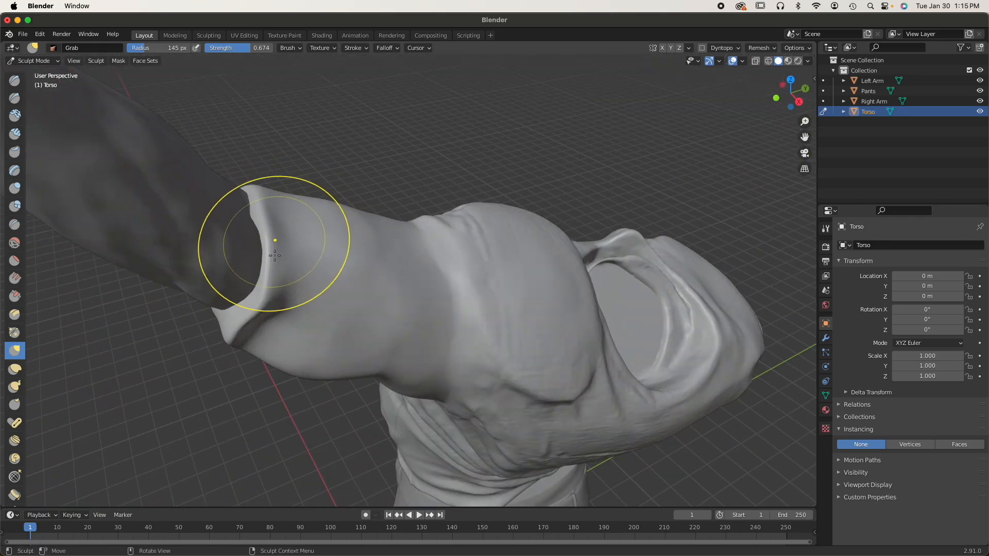
# Grab the back underside of the raised sleeve from cuff to armpit to form uneven, fabric-like folds
pyautogui.moveTo(231, 325)
pyautogui.mouseDown(button='middle')
pyautogui.moveTo(277, 341)
pyautogui.moveTo(282, 333)
pyautogui.mouseUp(button='middle')
pyautogui.moveTo(307, 344); pyautogui.dragTo(320, 352)
pyautogui.moveTo(324, 349); pyautogui.dragTo(298, 352, button='middle')
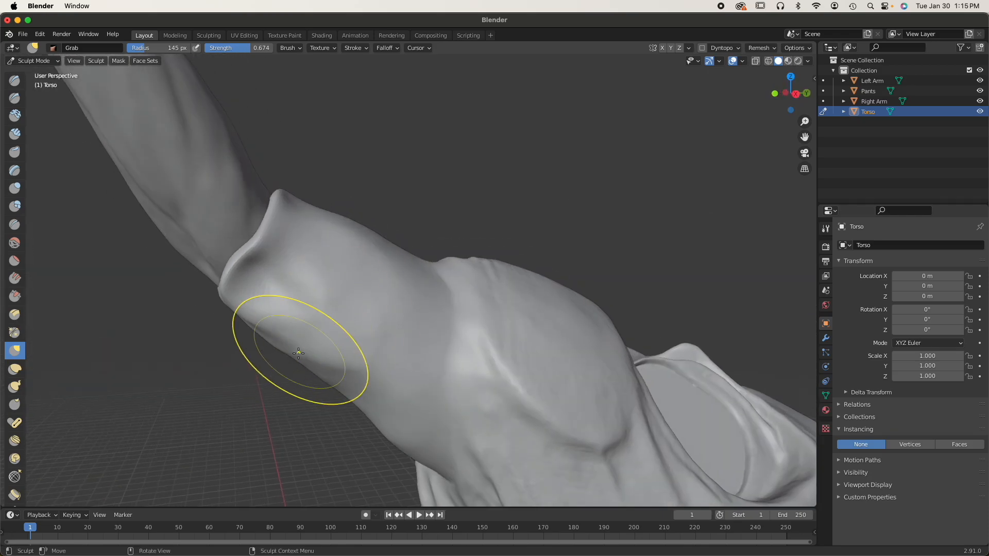
pyautogui.moveTo(340, 361); pyautogui.dragTo(362, 369)
pyautogui.moveTo(370, 412); pyautogui.dragTo(383, 407)
pyautogui.moveTo(411, 456); pyautogui.dragTo(410, 447)
# Shape the front of the raised sleeve near the shoulder and pull in its lower side by the cuff to form a fold
pyautogui.moveTo(418, 445); pyautogui.dragTo(485, 410, button='middle')
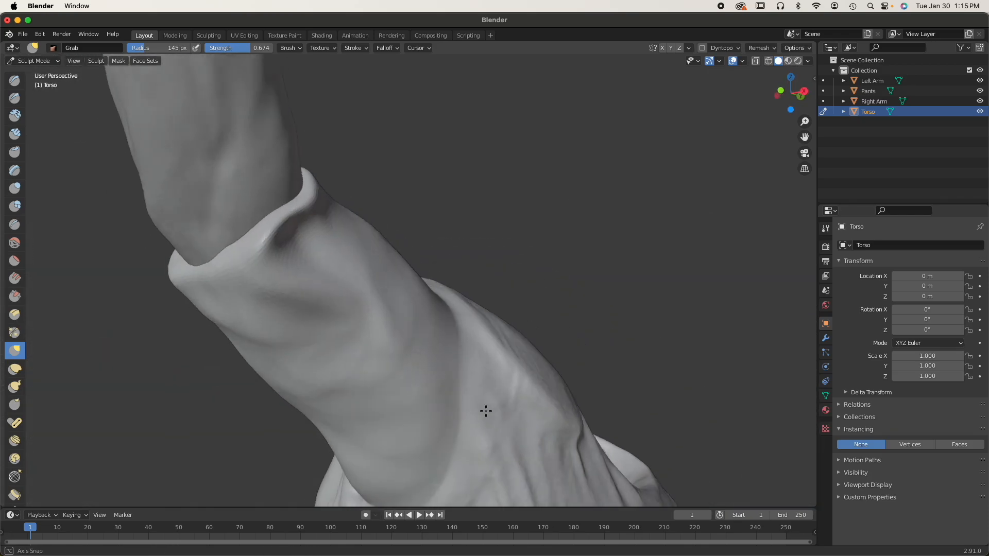
pyautogui.moveTo(342, 464)
pyautogui.mouseDown(button='middle')
pyautogui.moveTo(459, 439)
pyautogui.moveTo(276, 470)
pyautogui.moveTo(338, 463)
pyautogui.mouseUp(button='middle')
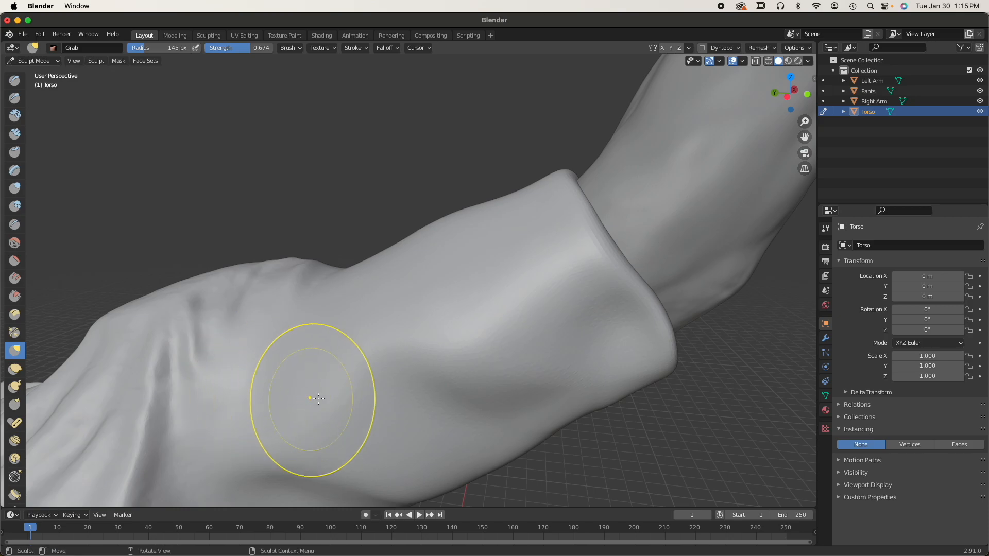
pyautogui.moveTo(318, 398); pyautogui.dragTo(338, 384)
pyautogui.moveTo(333, 381)
pyautogui.mouseDown(button='middle')
pyautogui.moveTo(397, 428)
pyautogui.moveTo(489, 418)
pyautogui.mouseUp(button='middle')
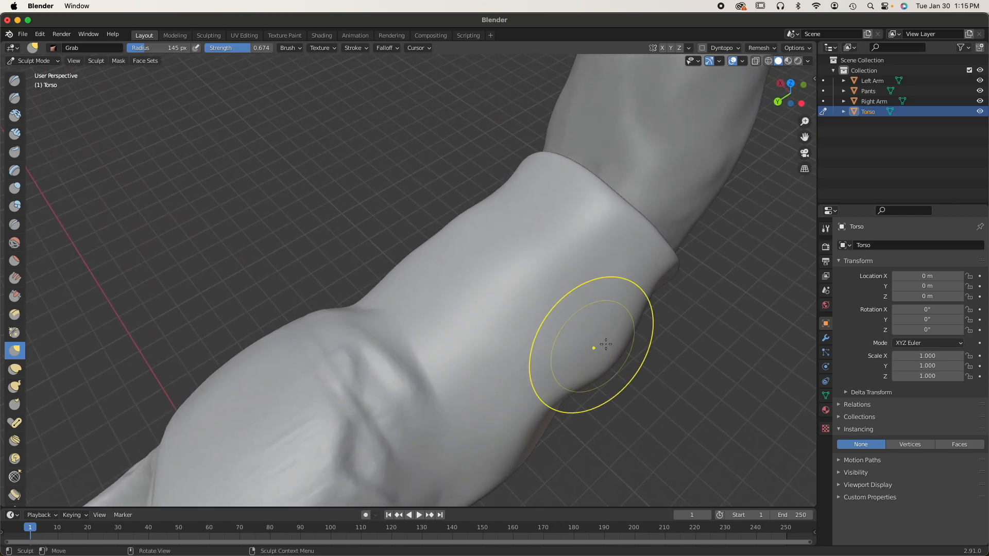
pyautogui.moveTo(610, 352); pyautogui.dragTo(597, 341)
pyautogui.moveTo(598, 340)
pyautogui.mouseDown(button='middle')
pyautogui.moveTo(549, 307)
pyautogui.moveTo(543, 314)
pyautogui.moveTo(600, 408)
pyautogui.mouseUp(button='middle')
pyautogui.moveTo(600, 409); pyautogui.dragTo(582, 409)
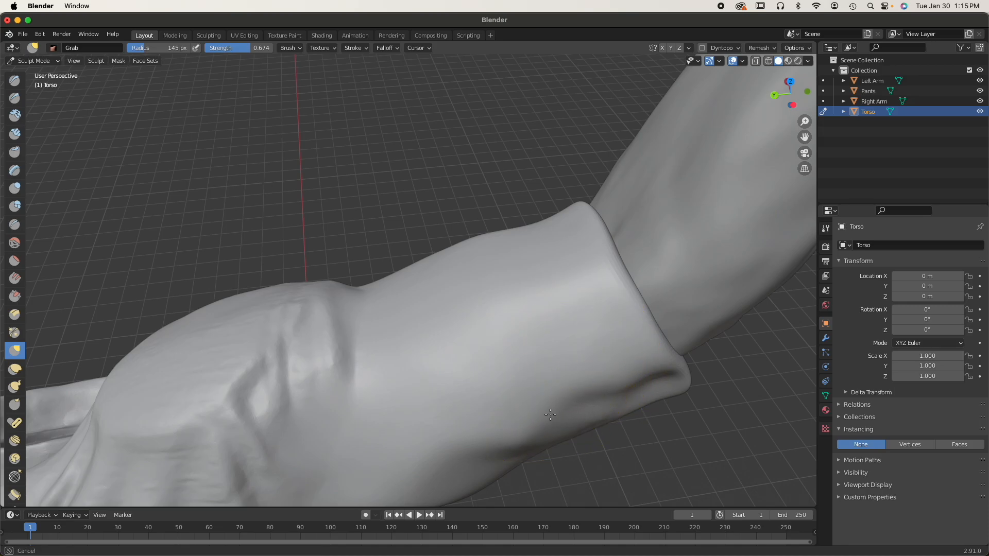
# Inspect the raised sleeve's cuff all around and reshape its lower front rim where it curves beneath the arm
pyautogui.moveTo(536, 344); pyautogui.dragTo(530, 338, button='middle')
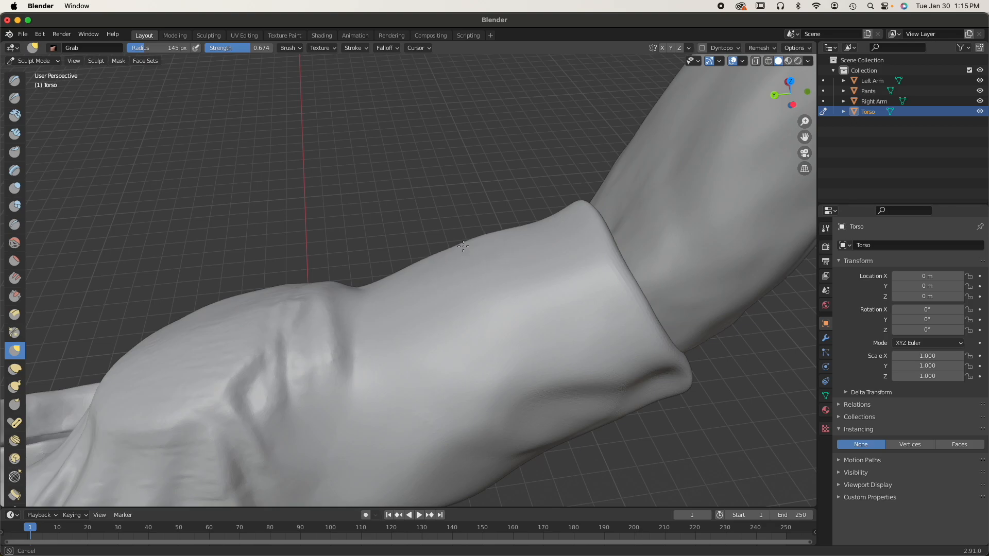
pyautogui.moveTo(591, 302)
pyautogui.mouseDown(button='middle')
pyautogui.moveTo(541, 296)
pyautogui.moveTo(508, 346)
pyautogui.mouseUp(button='middle')
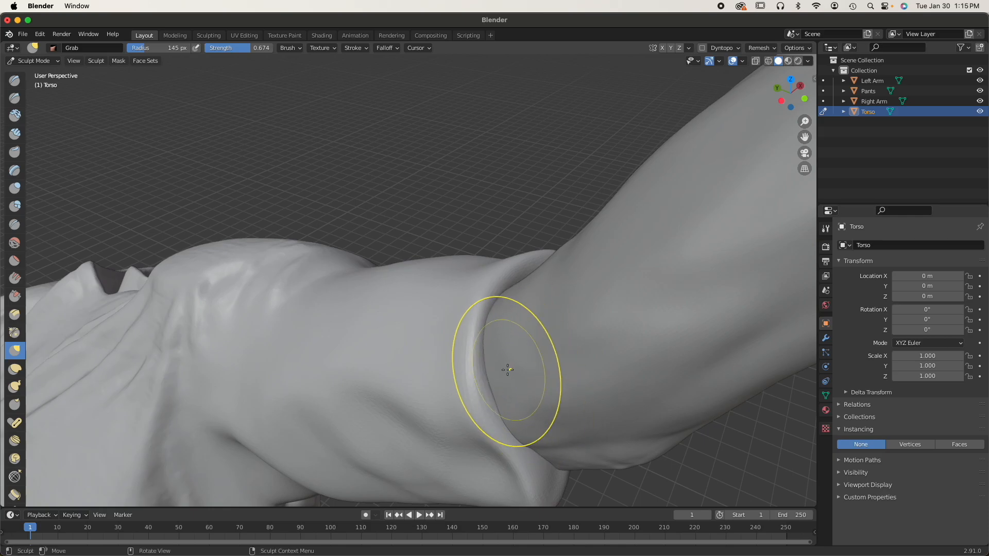
pyautogui.moveTo(491, 382); pyautogui.dragTo(367, 320, button='middle')
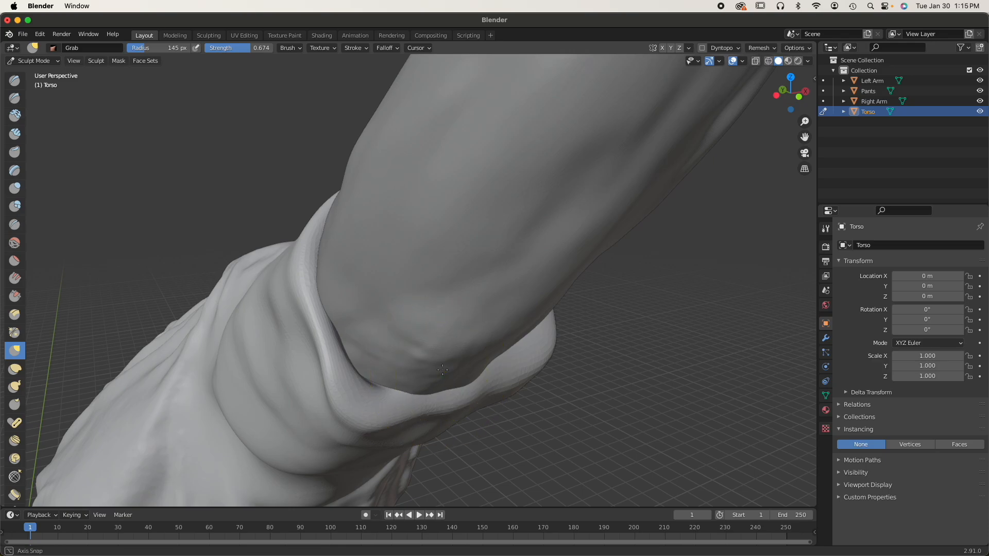
pyautogui.moveTo(448, 377); pyautogui.dragTo(403, 384, button='middle')
pyautogui.moveTo(326, 399)
pyautogui.mouseDown(button='middle')
pyautogui.moveTo(172, 409)
pyautogui.moveTo(133, 397)
pyautogui.moveTo(258, 331)
pyautogui.moveTo(353, 328)
pyautogui.moveTo(420, 379)
pyautogui.moveTo(364, 326)
pyautogui.moveTo(360, 285)
pyautogui.mouseUp(button='middle')
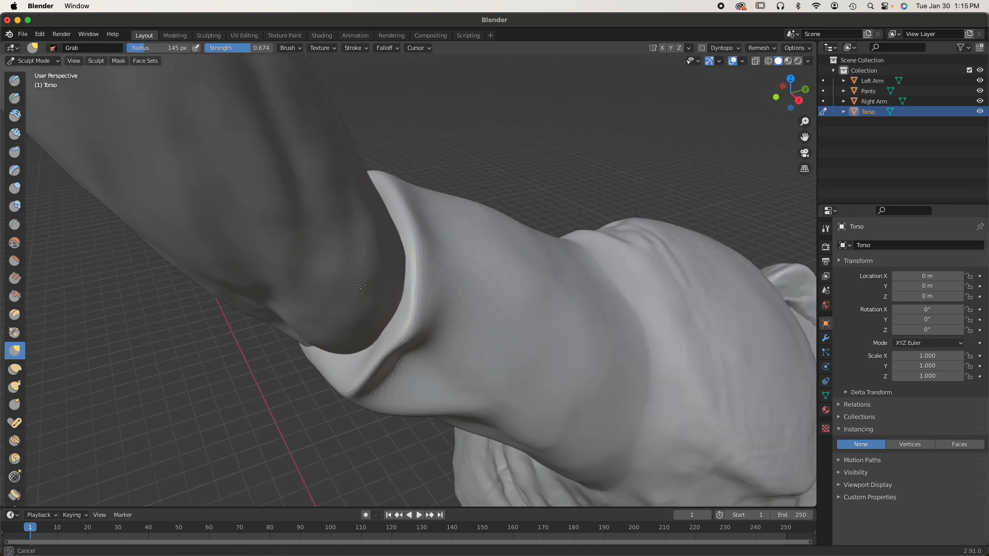
pyautogui.moveTo(351, 339); pyautogui.dragTo(460, 286, button='middle')
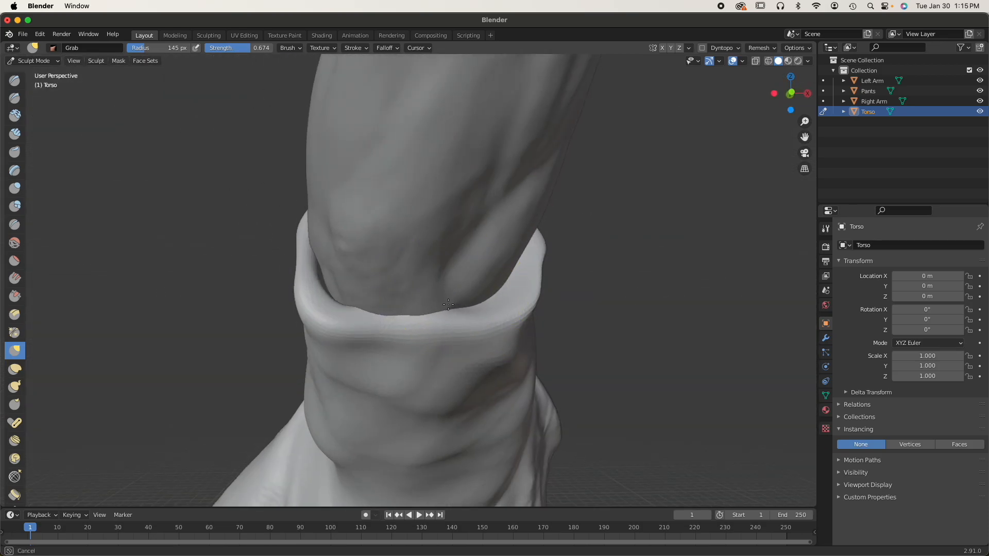
pyautogui.moveTo(400, 294); pyautogui.dragTo(449, 318, button='middle')
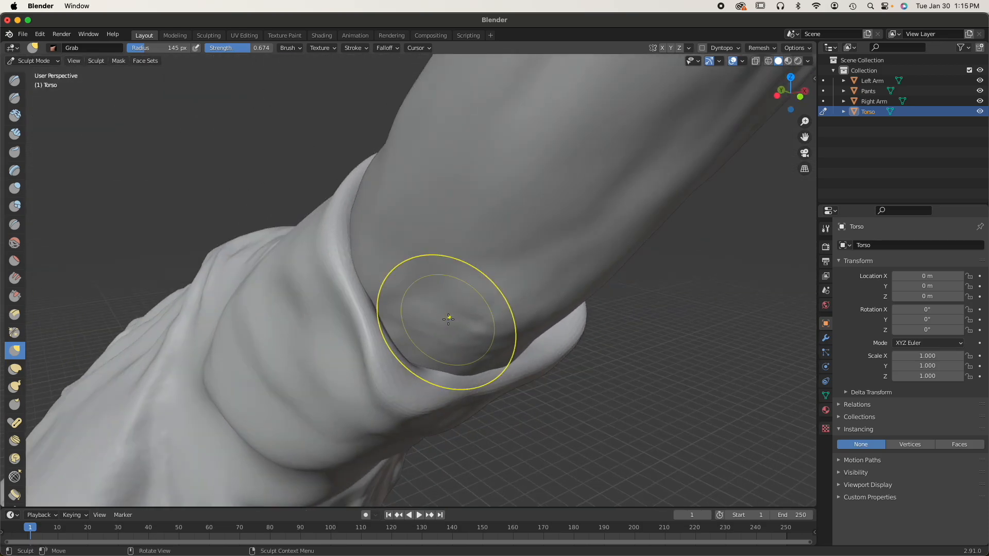
pyautogui.moveTo(445, 359); pyautogui.dragTo(467, 364)
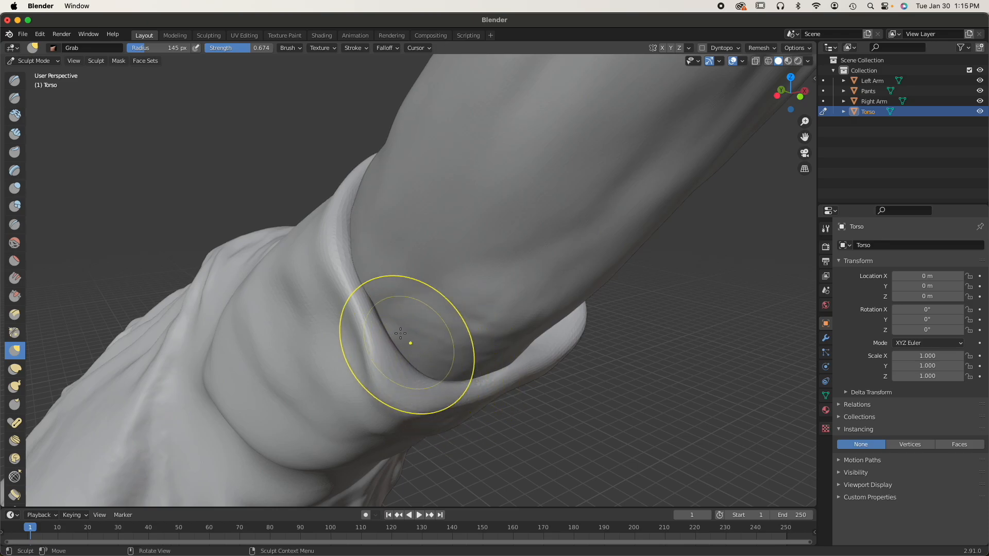
pyautogui.moveTo(389, 344); pyautogui.dragTo(346, 269)
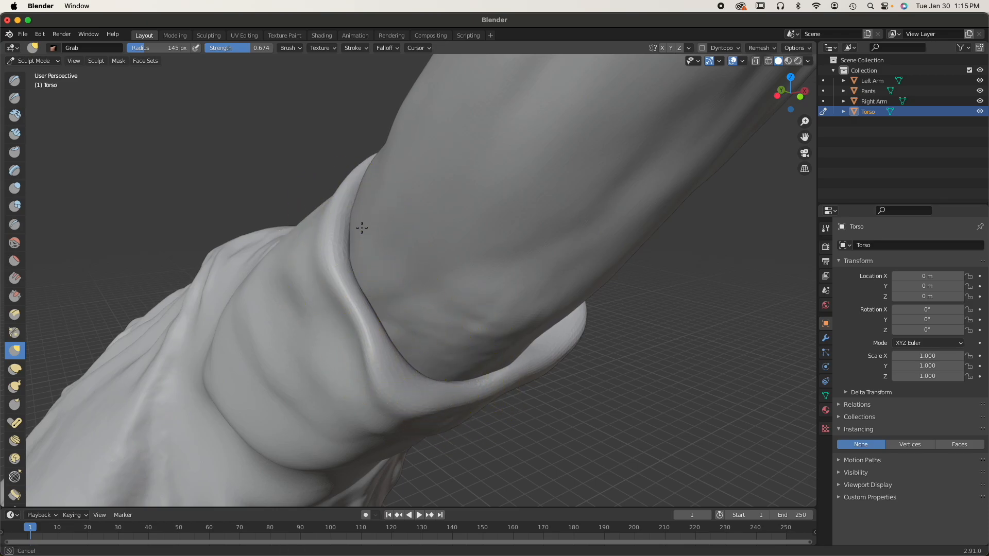
# Pull the upper front rim of the raised arm's sleeve opening back from the arm with small Grab strokes
pyautogui.moveTo(361, 207)
pyautogui.mouseDown(button='middle')
pyautogui.moveTo(415, 258)
pyautogui.moveTo(409, 241)
pyautogui.mouseUp(button='middle')
pyautogui.moveTo(408, 239); pyautogui.dragTo(404, 235)
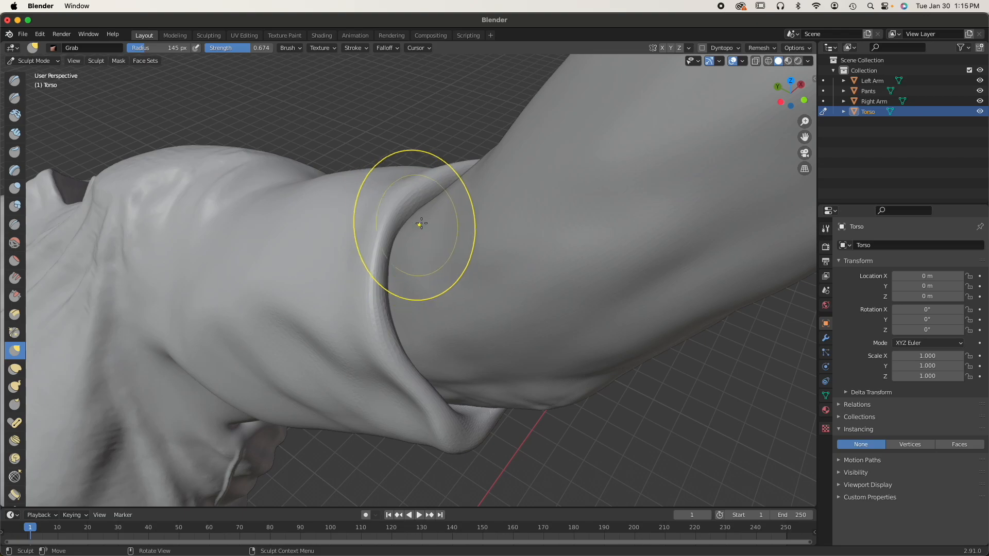
pyautogui.moveTo(519, 265); pyautogui.dragTo(417, 226, button='middle')
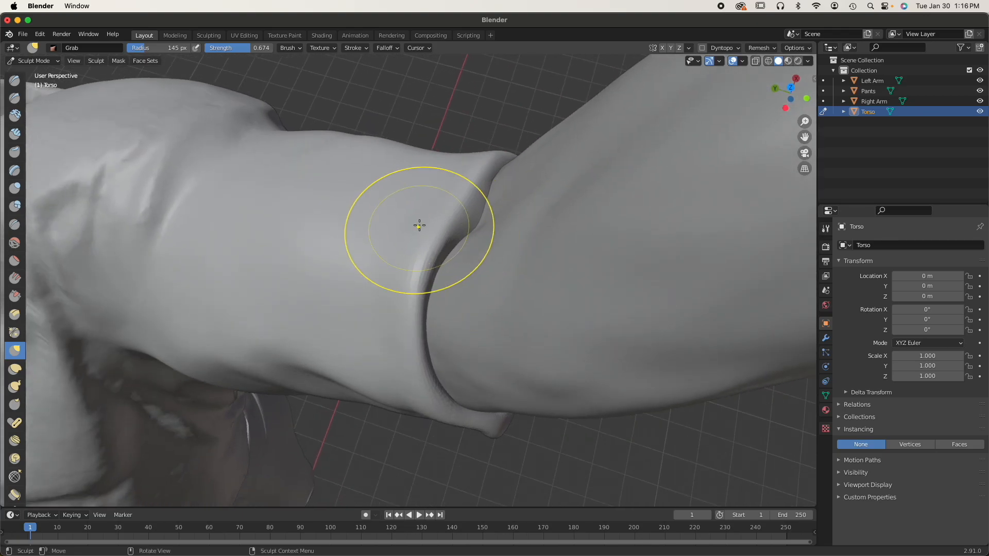
pyautogui.moveTo(448, 188); pyautogui.dragTo(443, 184)
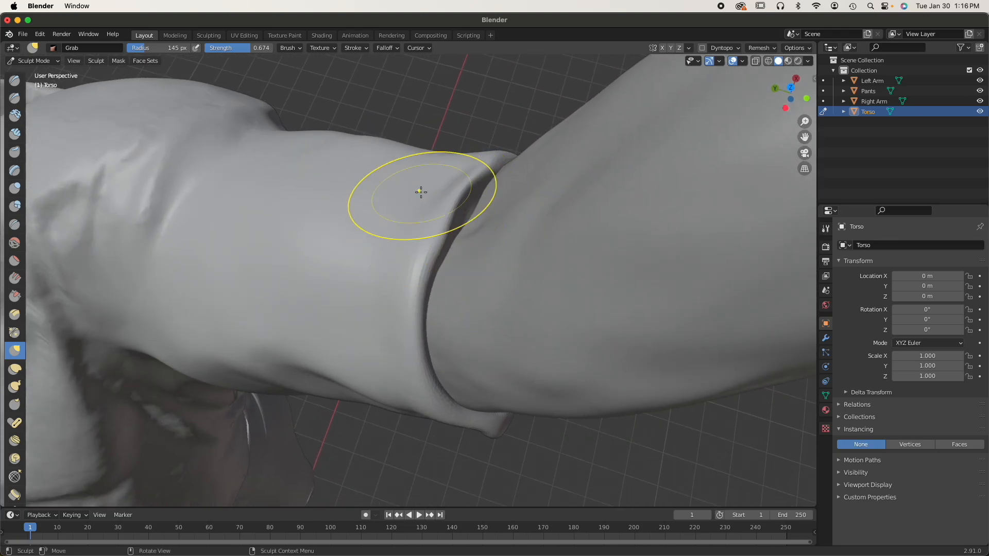
# Grab the back of the raised sleeve near the cuff and its underside by the shoulder to refine the folds
pyautogui.moveTo(430, 207)
pyautogui.mouseDown(button='middle')
pyautogui.moveTo(391, 187)
pyautogui.moveTo(348, 323)
pyautogui.moveTo(462, 337)
pyautogui.moveTo(508, 364)
pyautogui.moveTo(232, 364)
pyautogui.moveTo(437, 327)
pyautogui.moveTo(457, 236)
pyautogui.moveTo(389, 417)
pyautogui.moveTo(361, 361)
pyautogui.moveTo(278, 269)
pyautogui.moveTo(331, 221)
pyautogui.moveTo(332, 247)
pyautogui.moveTo(326, 222)
pyautogui.mouseUp(button='middle')
pyautogui.scroll(2, 450, 350)
pyautogui.scroll(6, 331, 221)
pyautogui.moveTo(201, 172); pyautogui.dragTo(190, 176)
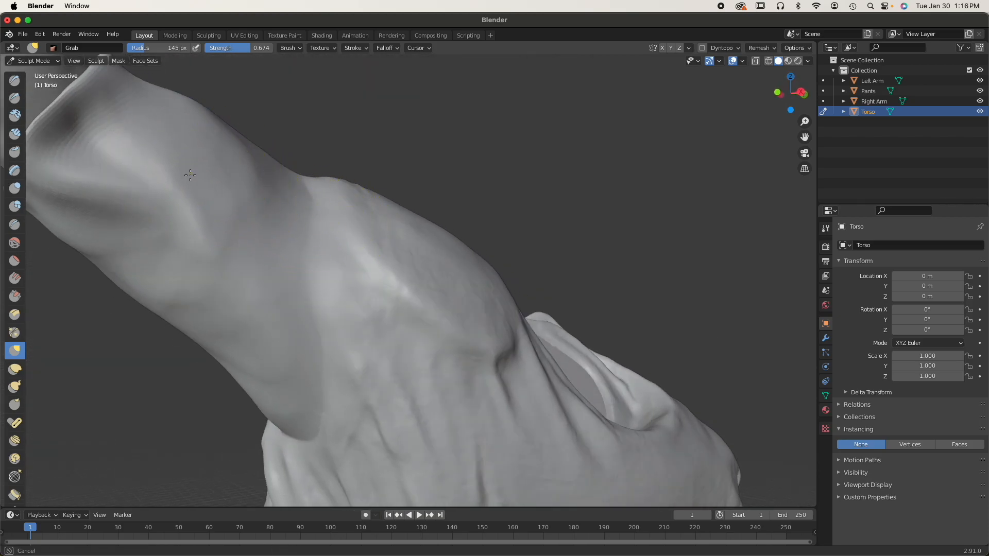
pyautogui.moveTo(213, 209)
pyautogui.mouseDown()
pyautogui.moveTo(221, 214)
pyautogui.moveTo(231, 177)
pyautogui.mouseUp()
pyautogui.moveTo(231, 177); pyautogui.dragTo(265, 287, button='middle')
pyautogui.moveTo(267, 384); pyautogui.dragTo(237, 348)
pyautogui.moveTo(240, 349); pyautogui.dragTo(229, 278, button='middle')
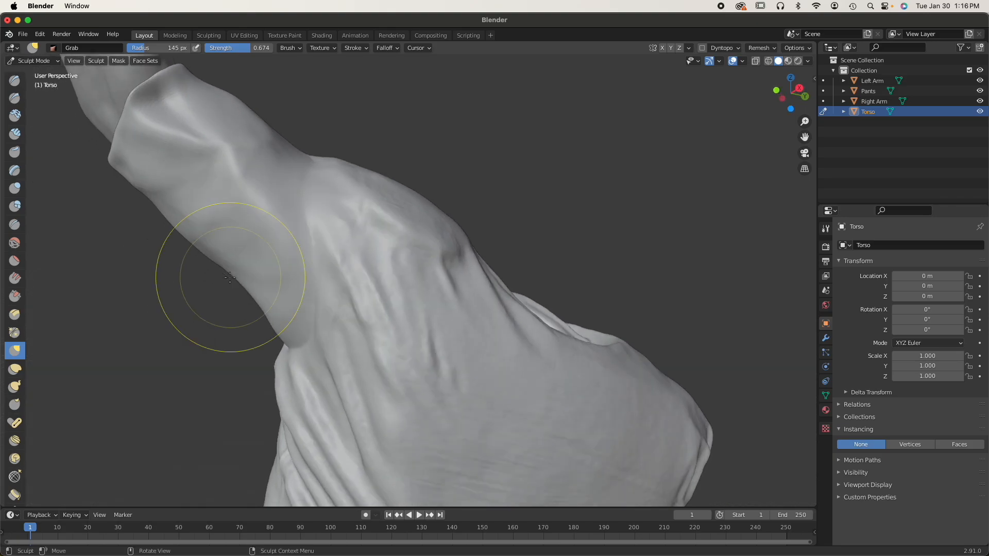
# Reshape the top of the raised sleeve where it meets the shoulder with short Grab strokes
pyautogui.moveTo(316, 237)
pyautogui.mouseDown(button='middle')
pyautogui.moveTo(552, 371)
pyautogui.moveTo(490, 431)
pyautogui.mouseUp(button='middle')
pyautogui.moveTo(453, 232); pyautogui.dragTo(548, 300, button='middle')
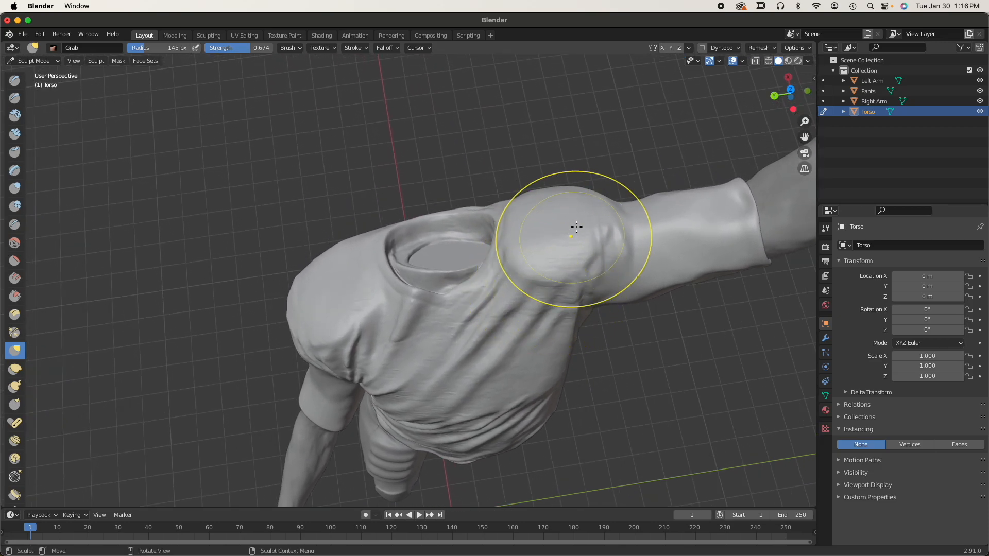
pyautogui.moveTo(619, 217)
pyautogui.mouseDown()
pyautogui.moveTo(625, 235)
pyautogui.moveTo(610, 258)
pyautogui.mouseUp()
pyautogui.moveTo(579, 241); pyautogui.dragTo(565, 265, button='middle')
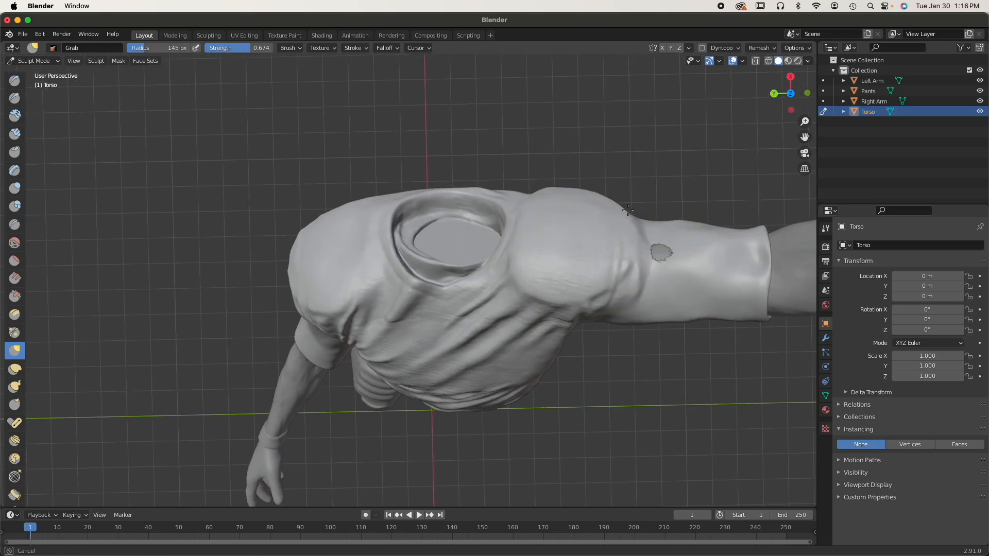
pyautogui.moveTo(665, 254); pyautogui.dragTo(654, 259)
pyautogui.moveTo(654, 259)
pyautogui.mouseDown(button='middle')
pyautogui.moveTo(514, 287)
pyautogui.moveTo(459, 311)
pyautogui.mouseUp(button='middle')
pyautogui.moveTo(514, 276)
pyautogui.mouseDown(button='middle')
pyautogui.moveTo(666, 244)
pyautogui.moveTo(646, 252)
pyautogui.mouseUp(button='middle')
pyautogui.moveTo(491, 298); pyautogui.dragTo(433, 292)
# Check both shoulders and nudge the front of the raised shoulder near the armpit slightly downward
pyautogui.moveTo(448, 279); pyautogui.dragTo(585, 188, button='middle')
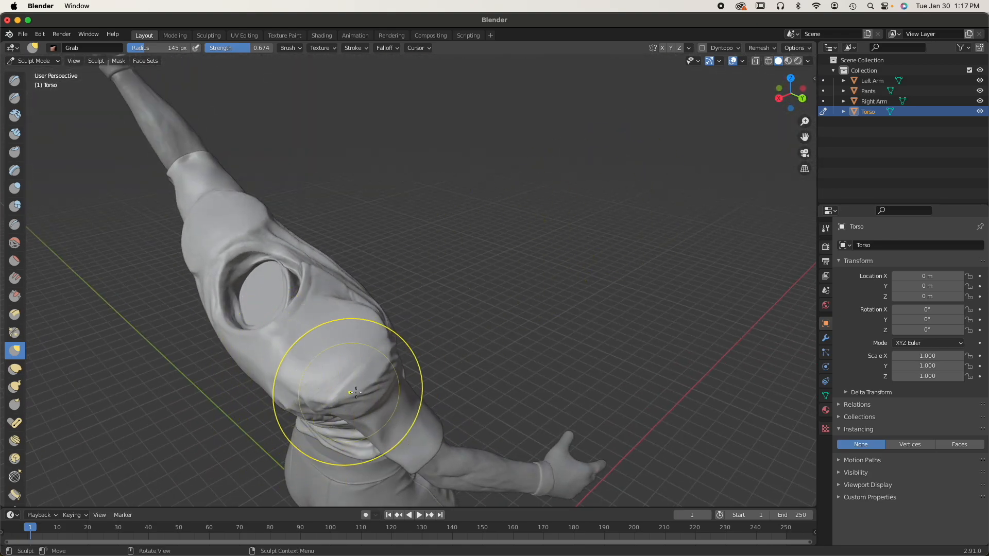
pyautogui.moveTo(390, 367); pyautogui.dragTo(436, 434, button='middle')
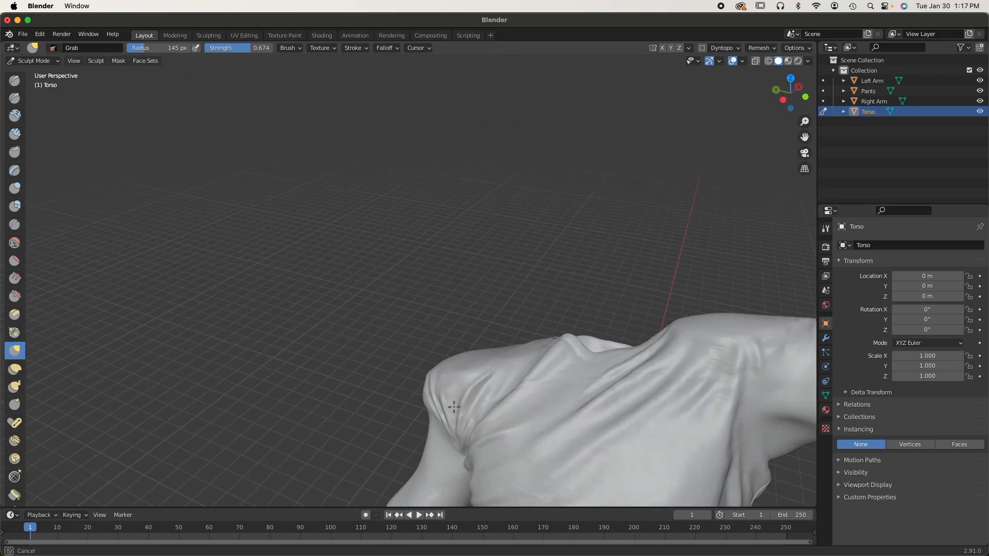
pyautogui.moveTo(508, 387); pyautogui.dragTo(483, 336, button='middle')
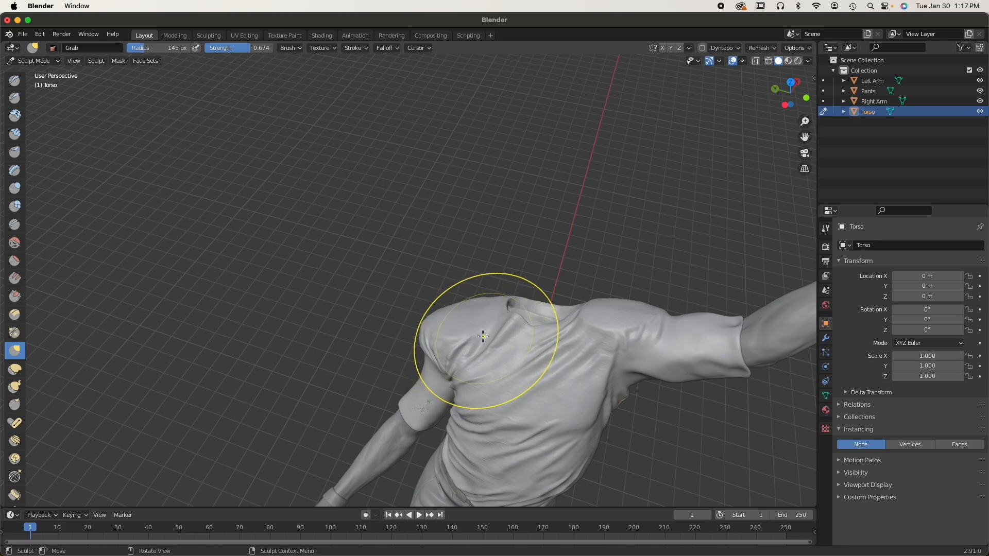
pyautogui.moveTo(599, 344)
pyautogui.mouseDown()
pyautogui.moveTo(690, 328)
pyautogui.moveTo(679, 323)
pyautogui.moveTo(694, 374)
pyautogui.moveTo(608, 364)
pyautogui.mouseUp()
# Enlarge the Grab brush radius to 218 px and pull the jersey's front hem toward the belt on the lowered-arm side
pyautogui.moveTo(607, 364); pyautogui.dragTo(574, 474, button='middle')
pyautogui.moveTo(510, 377); pyautogui.dragTo(430, 280, button='middle')
pyautogui.keyDown('shift'); pyautogui.moveTo(551, 382); pyautogui.dragTo(523, 202, button='middle'); pyautogui.keyUp('shift')
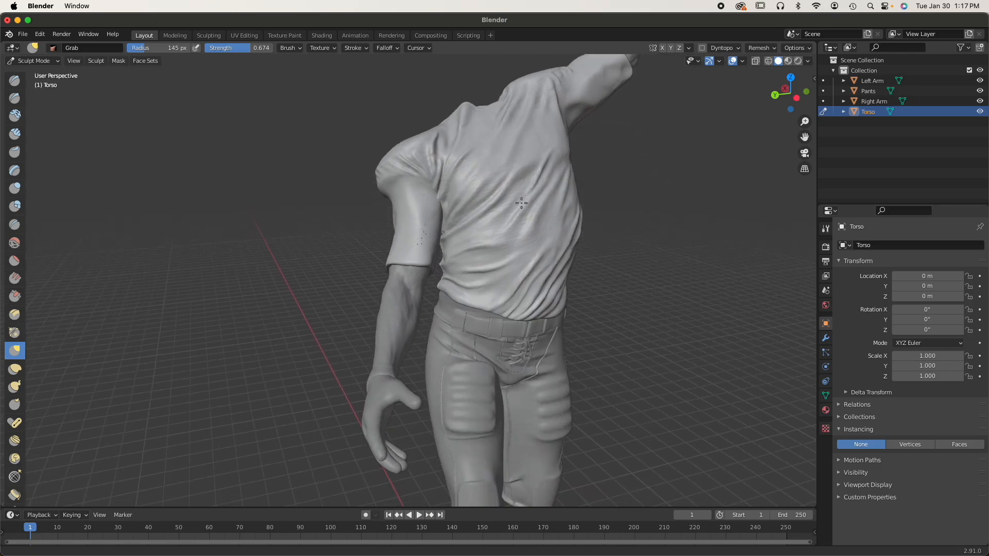
pyautogui.scroll(1, 488, 302)
pyautogui.moveTo(487, 302); pyautogui.dragTo(427, 283, button='middle')
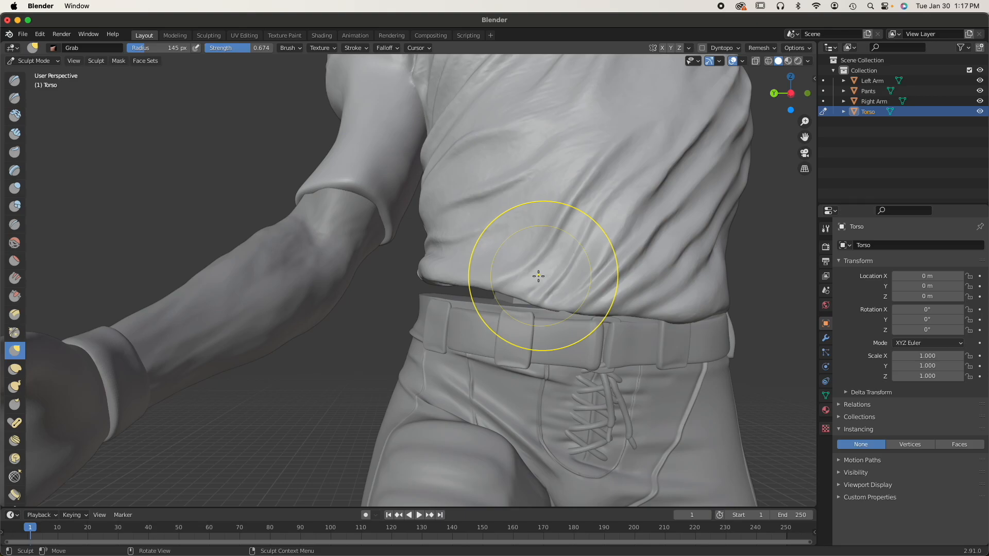
pyautogui.scroll(2, 510, 297)
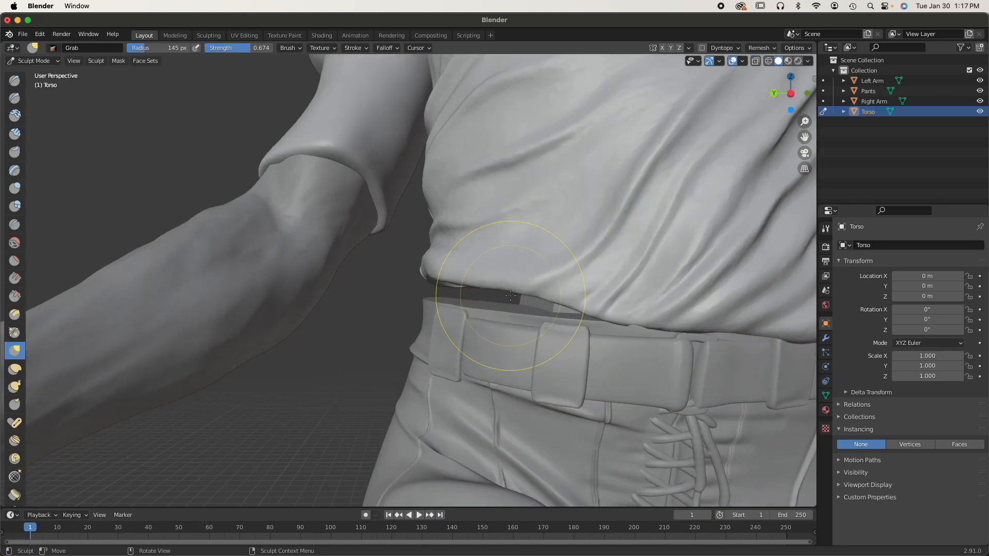
pyautogui.moveTo(593, 300); pyautogui.dragTo(593, 307)
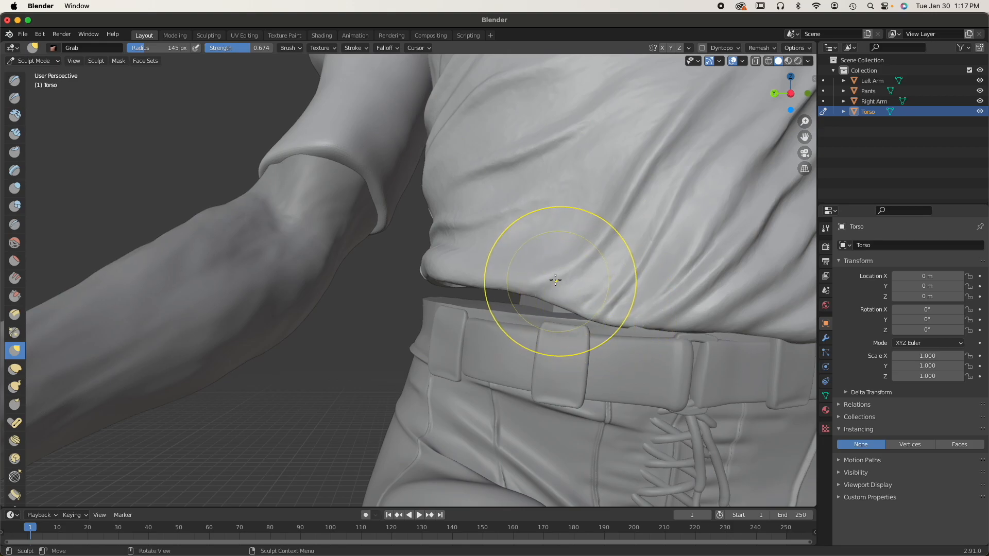
pyautogui.press(']')
pyautogui.press(']')
pyautogui.press(']')
pyautogui.press(']')
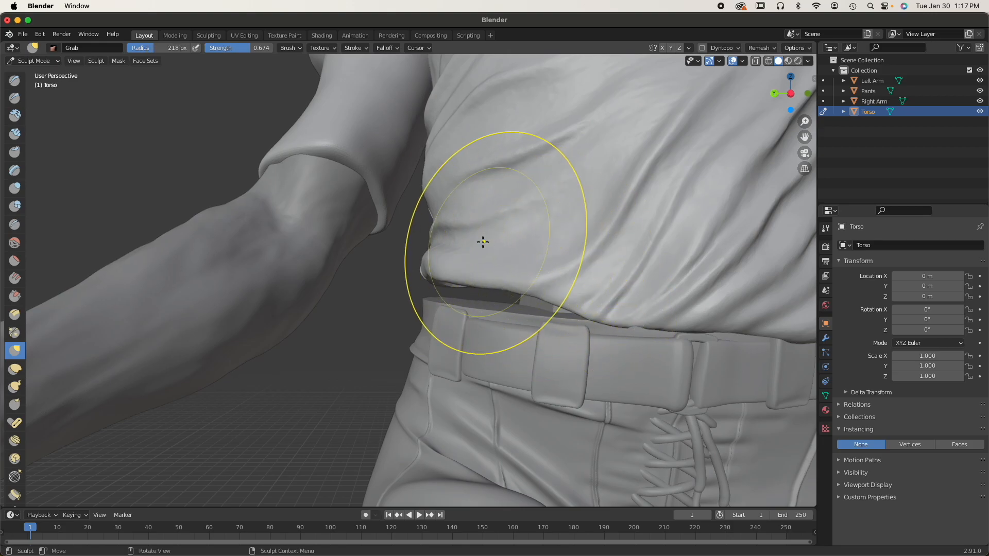
pyautogui.moveTo(481, 194); pyautogui.dragTo(471, 217)
# Pull the jersey hem down around the lowered-arm hip and across the back to narrow the gap above the waistband
pyautogui.moveTo(567, 297); pyautogui.dragTo(587, 262, button='middle')
pyautogui.moveTo(536, 318); pyautogui.dragTo(537, 343)
pyautogui.moveTo(463, 315)
pyautogui.mouseDown()
pyautogui.moveTo(459, 332)
pyautogui.moveTo(424, 344)
pyautogui.moveTo(434, 324)
pyautogui.moveTo(477, 326)
pyautogui.moveTo(478, 342)
pyautogui.moveTo(446, 337)
pyautogui.mouseUp()
pyautogui.moveTo(452, 325); pyautogui.dragTo(569, 309, button='middle')
pyautogui.moveTo(280, 305); pyautogui.dragTo(280, 326)
pyautogui.moveTo(280, 327)
pyautogui.mouseDown(button='middle')
pyautogui.moveTo(209, 261)
pyautogui.moveTo(217, 242)
pyautogui.moveTo(240, 270)
pyautogui.mouseUp(button='middle')
pyautogui.moveTo(234, 249); pyautogui.dragTo(244, 290)
pyautogui.moveTo(235, 274); pyautogui.dragTo(249, 239, button='middle')
pyautogui.moveTo(252, 232)
pyautogui.mouseDown()
pyautogui.moveTo(263, 258)
pyautogui.moveTo(257, 244)
pyautogui.mouseUp()
pyautogui.moveTo(255, 233)
pyautogui.mouseDown(button='middle')
pyautogui.moveTo(302, 239)
pyautogui.moveTo(329, 216)
pyautogui.mouseUp(button='middle')
pyautogui.moveTo(393, 173)
pyautogui.mouseDown()
pyautogui.moveTo(421, 212)
pyautogui.moveTo(472, 210)
pyautogui.mouseUp()
pyautogui.scroll(-6, 461, 206)
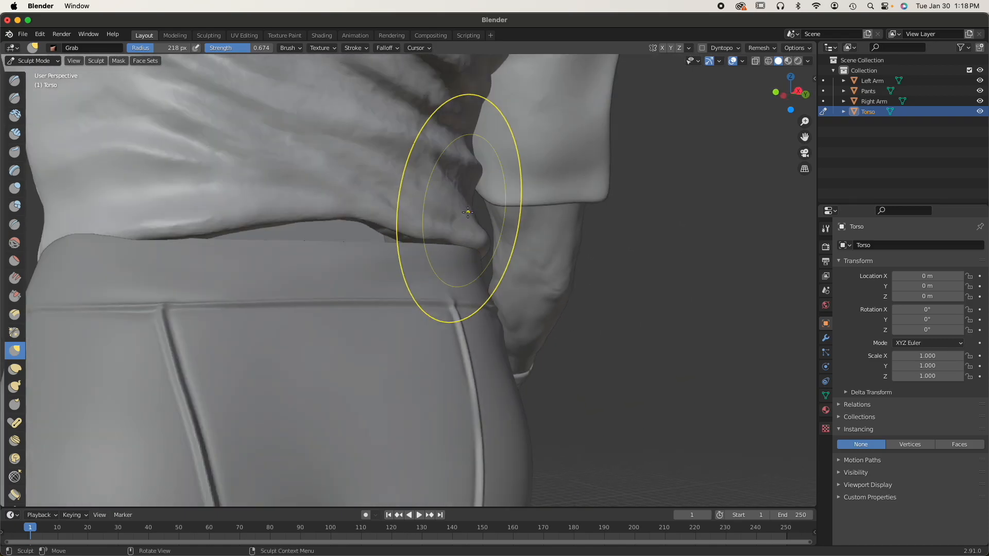
# Increase the Grab brush radius to 297 px and draw the back hem down onto the pants' waistband
pyautogui.press(']')
pyautogui.press(']')
pyautogui.press(']')
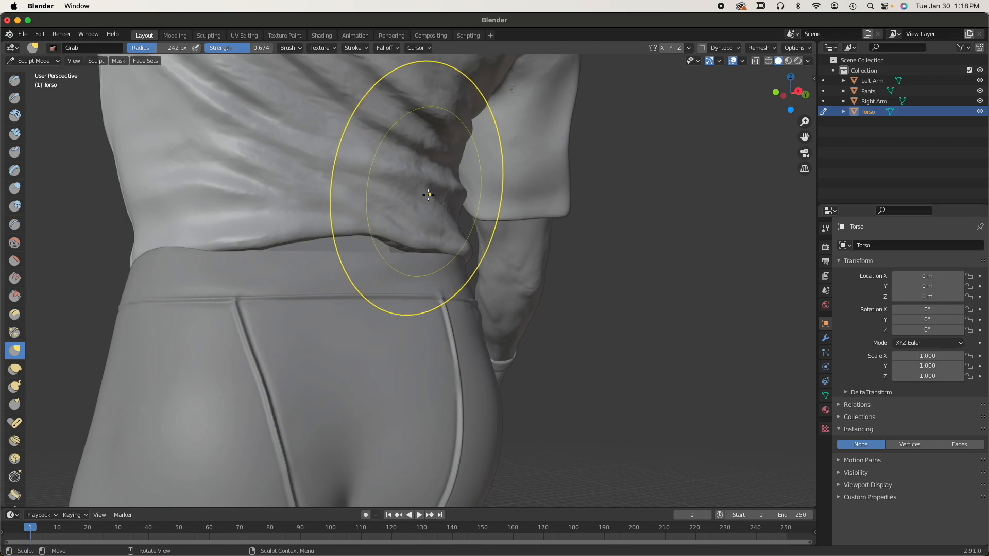
pyautogui.moveTo(353, 269); pyautogui.dragTo(388, 249, button='middle')
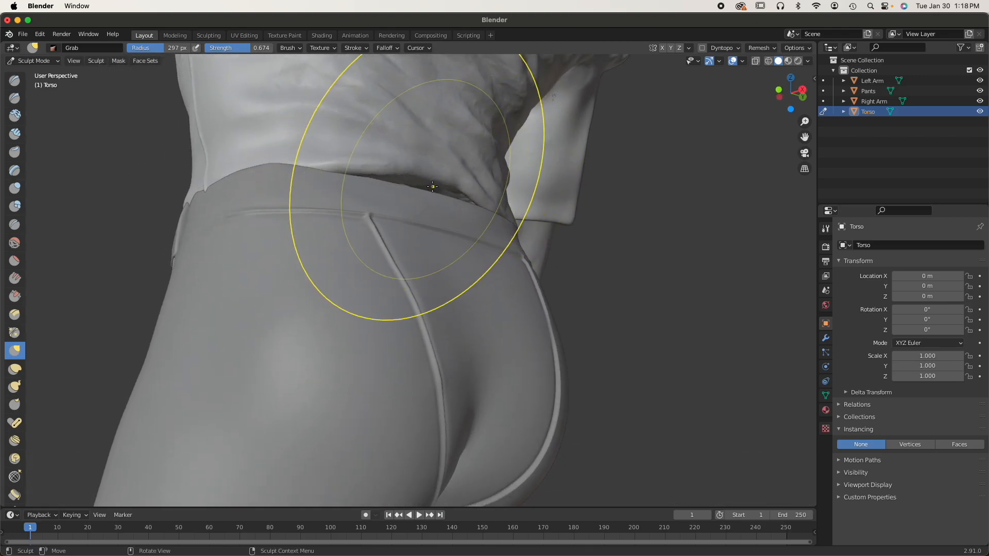
pyautogui.moveTo(433, 186); pyautogui.dragTo(442, 216)
pyautogui.moveTo(438, 221); pyautogui.dragTo(443, 248, button='middle')
pyautogui.moveTo(286, 307)
pyautogui.mouseDown()
pyautogui.moveTo(278, 319)
pyautogui.moveTo(326, 326)
pyautogui.mouseUp()
pyautogui.moveTo(327, 327); pyautogui.dragTo(442, 331, button='middle')
pyautogui.moveTo(508, 301)
pyautogui.mouseDown(button='middle')
pyautogui.moveTo(420, 353)
pyautogui.moveTo(480, 282)
pyautogui.moveTo(400, 329)
pyautogui.moveTo(448, 288)
pyautogui.mouseUp(button='middle')
pyautogui.scroll(3, 419, 353)
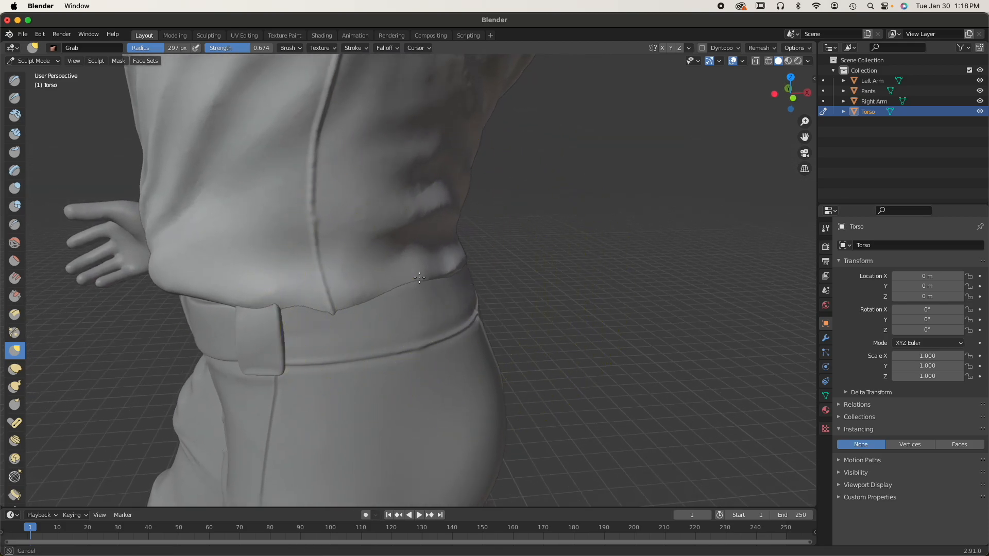
# Examine the jersey hem against the belt and waistband from the side, front and back
pyautogui.moveTo(438, 280); pyautogui.dragTo(380, 268, button='middle')
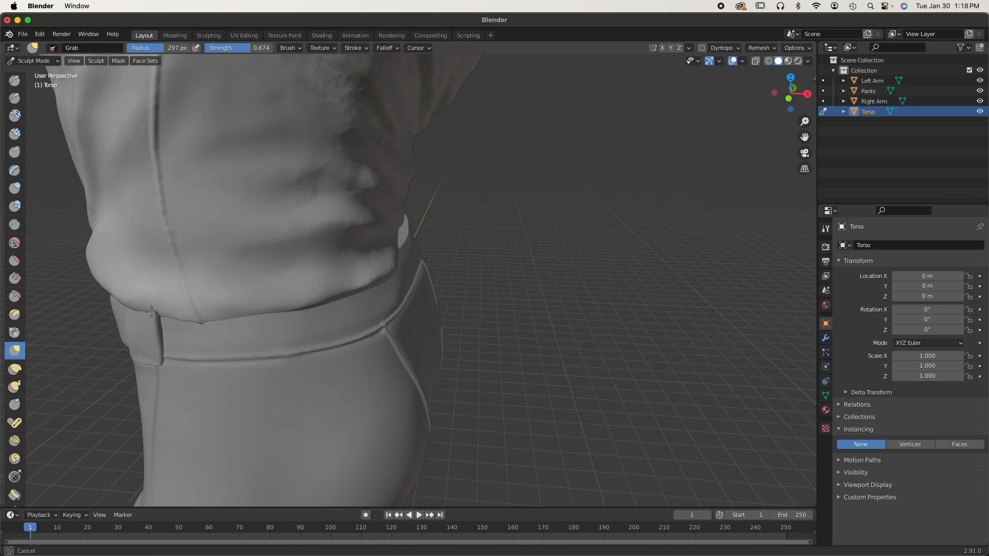
pyautogui.moveTo(160, 316); pyautogui.dragTo(596, 319, button='middle')
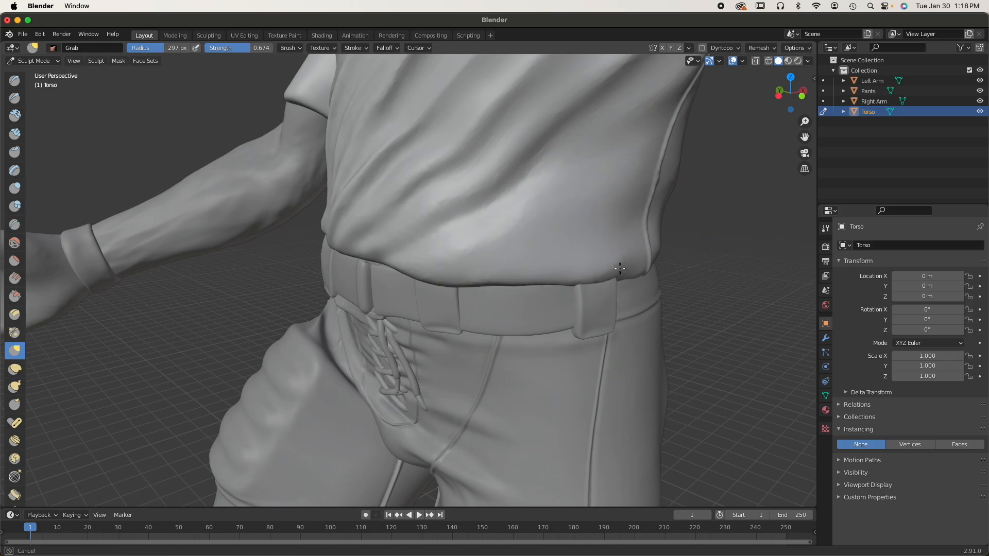
pyautogui.moveTo(594, 266)
pyautogui.mouseDown(button='middle')
pyautogui.moveTo(515, 268)
pyautogui.moveTo(536, 242)
pyautogui.moveTo(640, 242)
pyautogui.moveTo(600, 215)
pyautogui.mouseUp(button='middle')
pyautogui.moveTo(383, 201); pyautogui.dragTo(453, 253, button='middle')
pyautogui.moveTo(262, 218); pyautogui.dragTo(369, 233, button='middle')
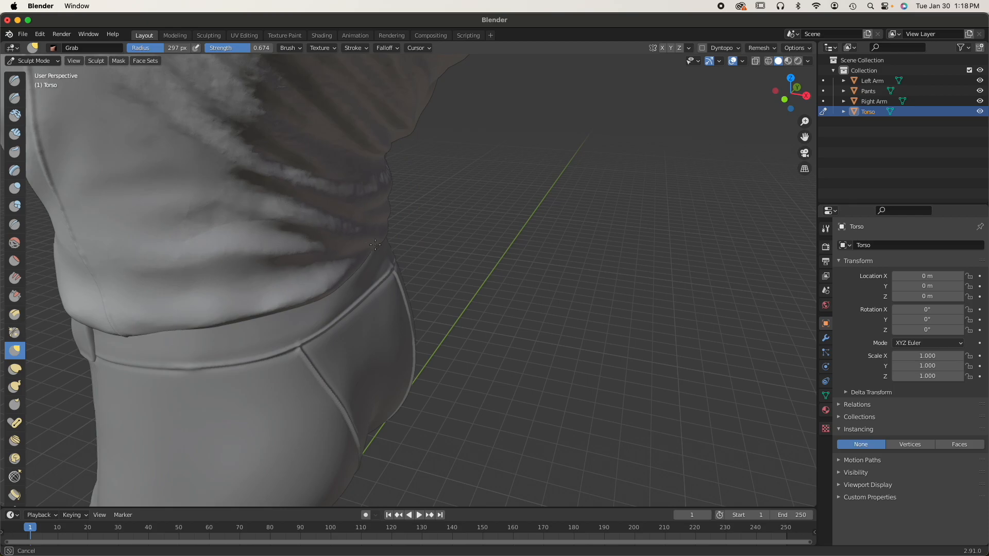
pyautogui.moveTo(321, 261)
pyautogui.mouseDown(button='middle')
pyautogui.moveTo(287, 227)
pyautogui.moveTo(219, 243)
pyautogui.moveTo(319, 287)
pyautogui.mouseUp(button='middle')
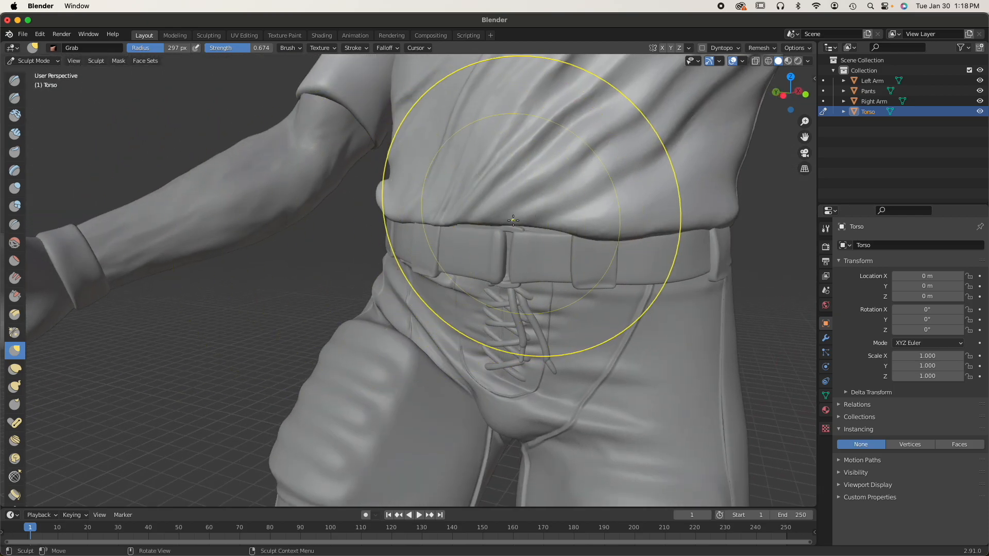
pyautogui.moveTo(529, 243); pyautogui.dragTo(508, 227, button='middle')
pyautogui.moveTo(507, 227); pyautogui.dragTo(509, 225)
pyautogui.scroll(-4, 522, 217)
pyautogui.moveTo(450, 268)
pyautogui.mouseDown(button='middle')
pyautogui.moveTo(515, 279)
pyautogui.moveTo(343, 253)
pyautogui.mouseUp(button='middle')
pyautogui.scroll(-2, 515, 279)
pyautogui.scroll(4, 343, 252)
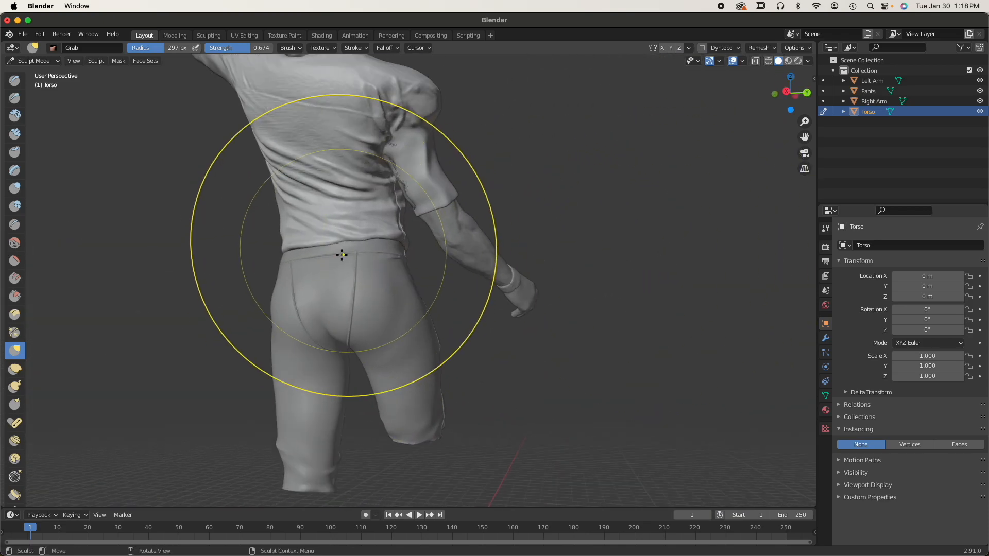
pyautogui.moveTo(397, 221)
pyautogui.mouseDown(button='middle')
pyautogui.moveTo(268, 288)
pyautogui.moveTo(188, 419)
pyautogui.mouseUp(button='middle')
pyautogui.moveTo(472, 314); pyautogui.dragTo(417, 283, button='middle')
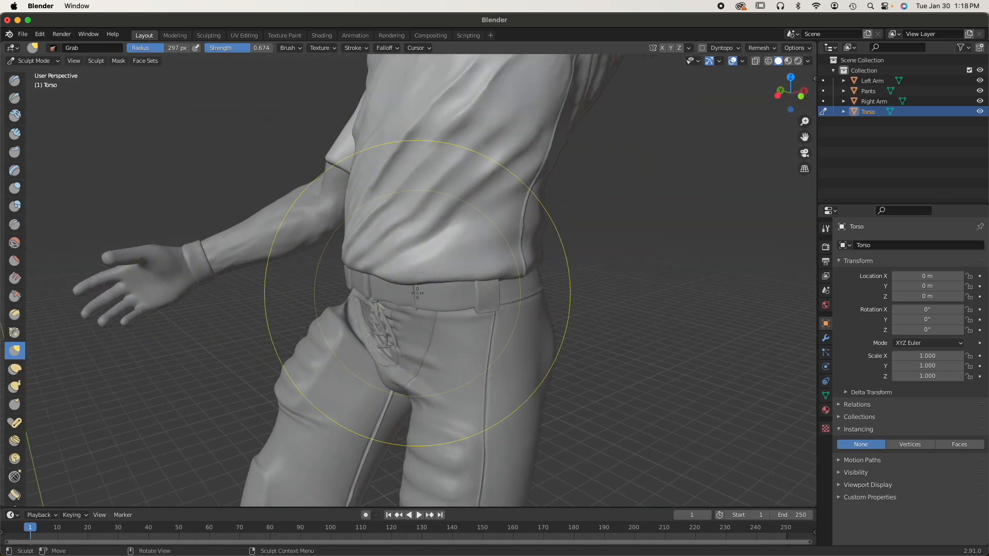
pyautogui.scroll(2, 425, 265)
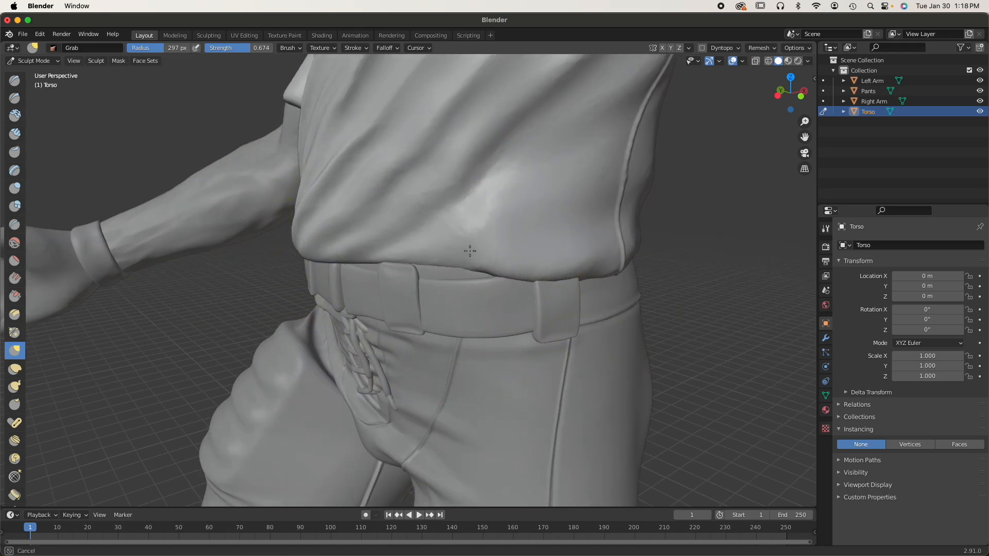
# Try to pull the jersey's front hem down over the belt with broad Grab strokes
pyautogui.moveTo(469, 246); pyautogui.dragTo(467, 247)
pyautogui.moveTo(312, 248)
pyautogui.mouseDown()
pyautogui.moveTo(388, 245)
pyautogui.moveTo(364, 247)
pyautogui.moveTo(411, 268)
pyautogui.mouseUp()
pyautogui.scroll(-1, 390, 247)
pyautogui.hscroll(-5, 412, 268)
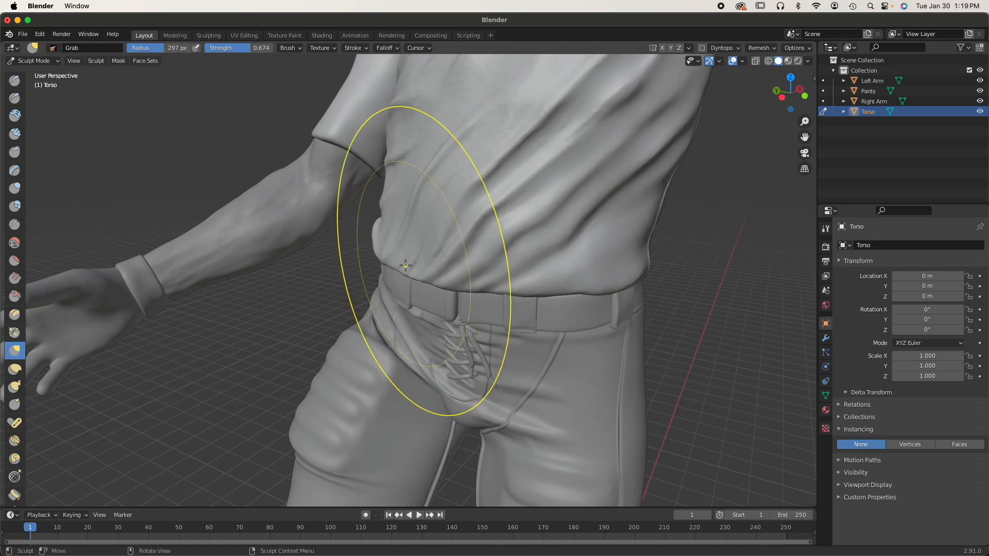
pyautogui.hscroll(5, 497, 288)
pyautogui.moveTo(411, 284); pyautogui.dragTo(401, 323)
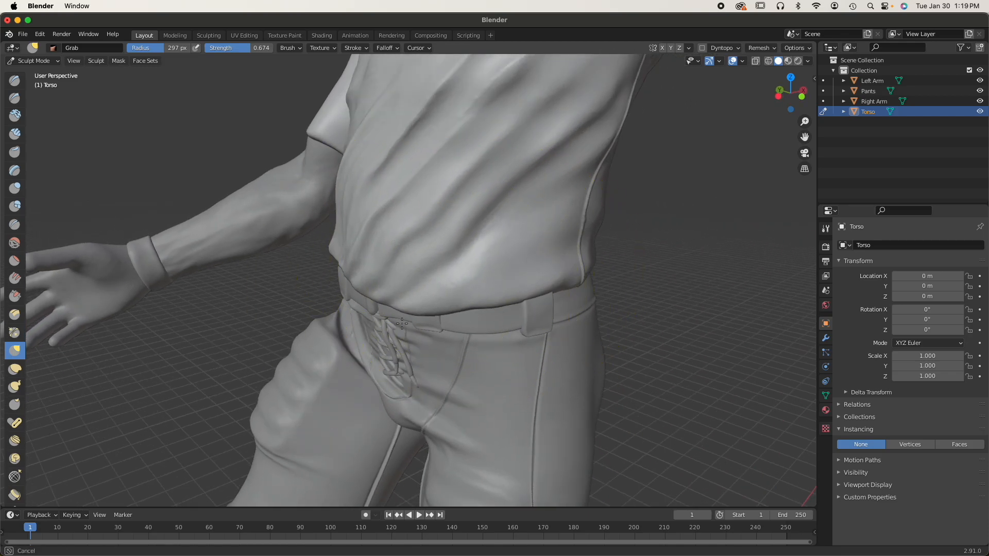
pyautogui.moveTo(564, 309); pyautogui.dragTo(582, 372)
pyautogui.moveTo(528, 371)
pyautogui.mouseDown(button='middle')
pyautogui.moveTo(572, 346)
pyautogui.moveTo(577, 356)
pyautogui.moveTo(552, 329)
pyautogui.mouseUp(button='middle')
pyautogui.moveTo(589, 326); pyautogui.dragTo(613, 346)
pyautogui.moveTo(520, 329); pyautogui.dragTo(544, 344)
pyautogui.moveTo(552, 342)
pyautogui.mouseDown(button='middle')
pyautogui.moveTo(499, 328)
pyautogui.moveTo(566, 308)
pyautogui.moveTo(520, 311)
pyautogui.moveTo(546, 309)
pyautogui.moveTo(530, 298)
pyautogui.mouseUp(button='middle')
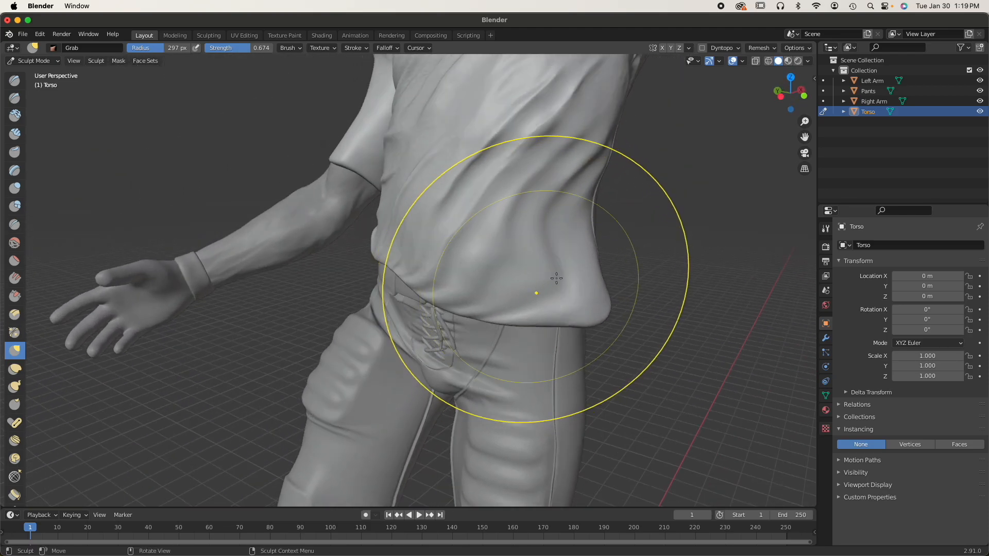
# Try to stretch the hem outward at the raised-arm hip into a flared corner, reducing the brush radius to 194 px
pyautogui.moveTo(564, 268)
pyautogui.mouseDown()
pyautogui.moveTo(649, 222)
pyautogui.moveTo(595, 282)
pyautogui.mouseUp()
pyautogui.moveTo(599, 208); pyautogui.dragTo(581, 216)
pyautogui.press('[')
pyautogui.press('[')
pyautogui.press('[')
pyautogui.press('[')
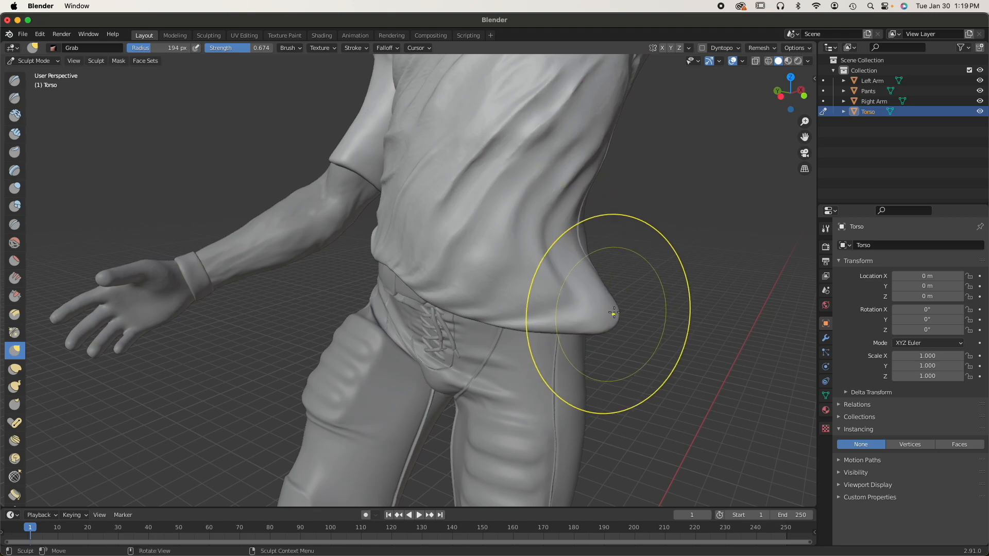
pyautogui.moveTo(703, 325); pyautogui.dragTo(702, 326)
pyautogui.moveTo(655, 340); pyautogui.dragTo(546, 341, button='middle')
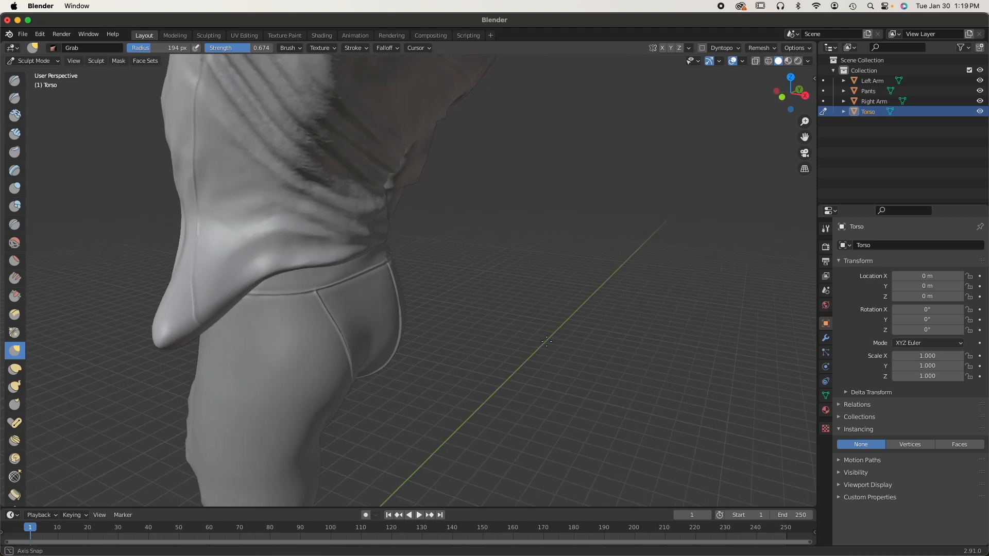
pyautogui.moveTo(406, 314); pyautogui.dragTo(535, 326, button='middle')
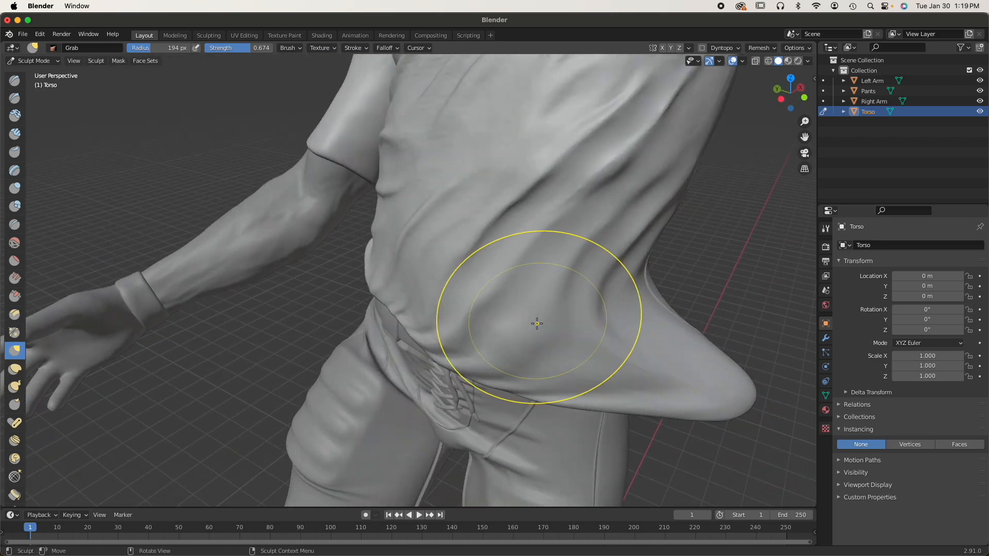
# Undo the strokes that flared the hem and lowered it over the belt
pyautogui.press('super+z')
pyautogui.press('super+z')
pyautogui.press('super+z')
pyautogui.press('super+z')
pyautogui.press('super+z')
pyautogui.press('super+z')
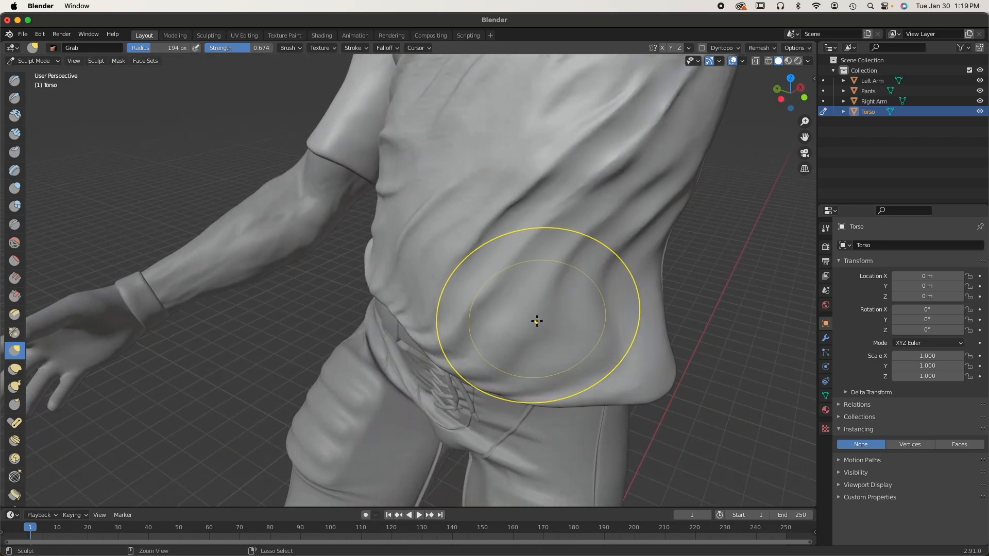
pyautogui.press('super+z')
pyautogui.press('super+z')
pyautogui.press('super+z')
pyautogui.press('super+z')
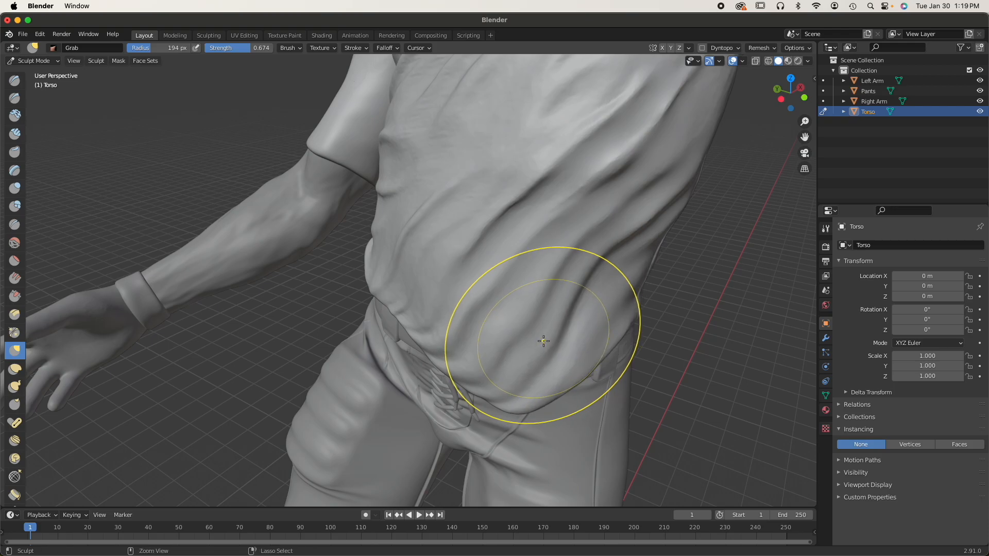
# Adjust the jersey's hem around the waist with small Grab strokes from several sides
pyautogui.moveTo(500, 349); pyautogui.dragTo(572, 321, button='middle')
pyautogui.moveTo(491, 216); pyautogui.dragTo(491, 222)
pyautogui.moveTo(495, 216); pyautogui.dragTo(452, 265, button='middle')
pyautogui.moveTo(401, 213); pyautogui.dragTo(395, 211)
pyautogui.moveTo(280, 226); pyautogui.dragTo(351, 235, button='middle')
pyautogui.moveTo(232, 236); pyautogui.dragTo(388, 232, button='middle')
pyautogui.moveTo(556, 216); pyautogui.dragTo(526, 219)
pyautogui.scroll(-4, 525, 218)
pyautogui.moveTo(470, 219); pyautogui.dragTo(526, 245, button='middle')
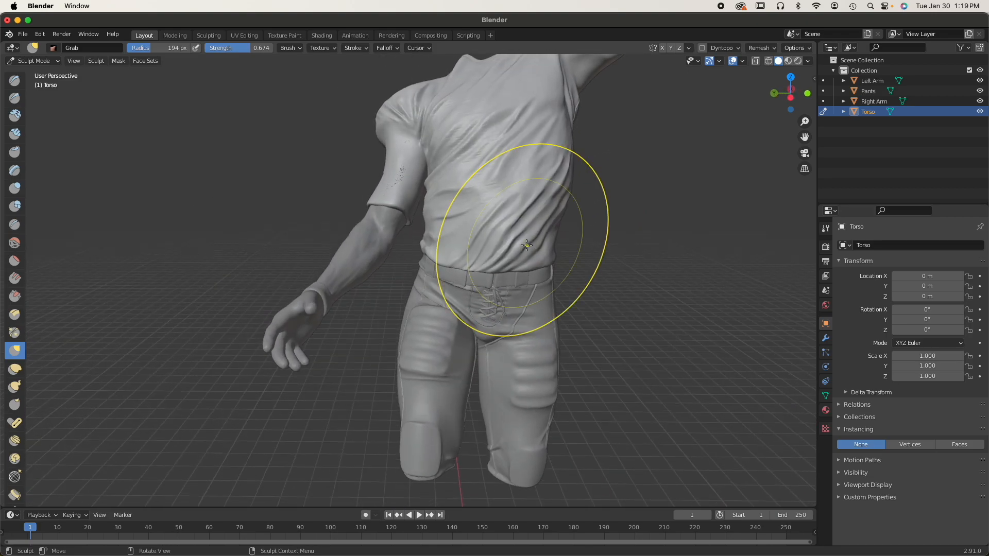
# Switch from sculpting the torso to Object Mode and select the Pants object
pyautogui.keyDown('shift'); pyautogui.moveTo(583, 329); pyautogui.dragTo(511, 221, button='middle'); pyautogui.keyUp('shift')
pyautogui.scroll(2, 354, 362)
pyautogui.keyDown('shift'); pyautogui.moveTo(355, 362); pyautogui.dragTo(370, 303, button='middle'); pyautogui.keyUp('shift')
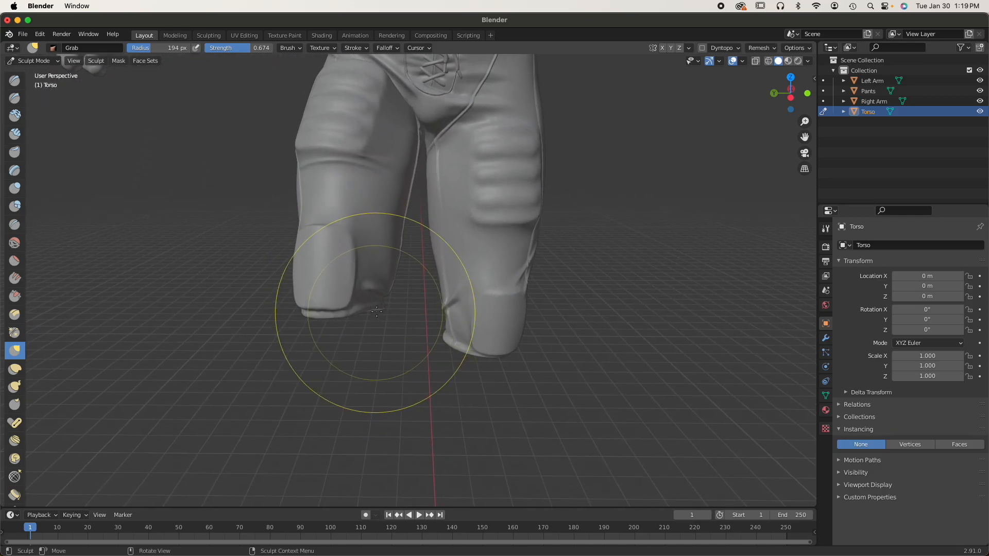
pyautogui.click(39, 61)
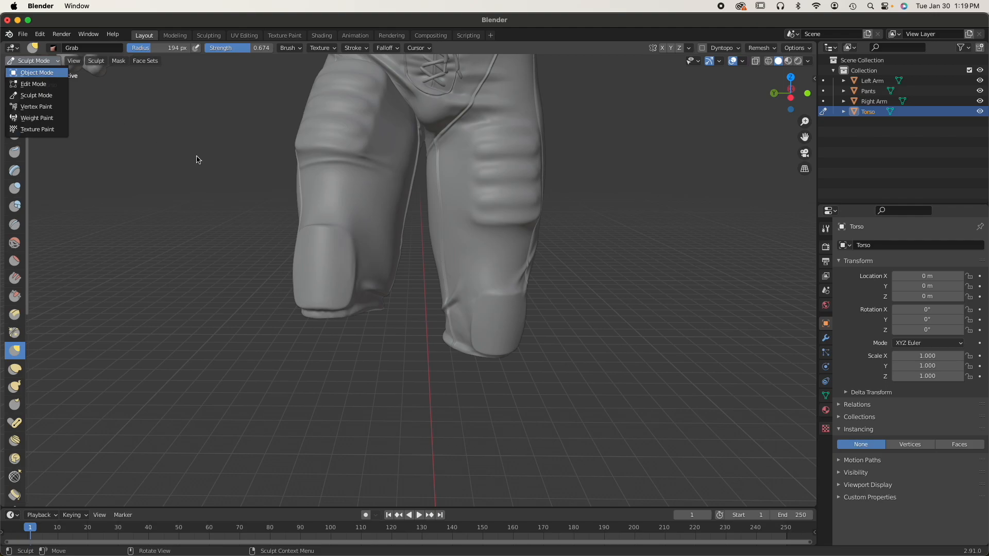
pyautogui.click(354, 229)
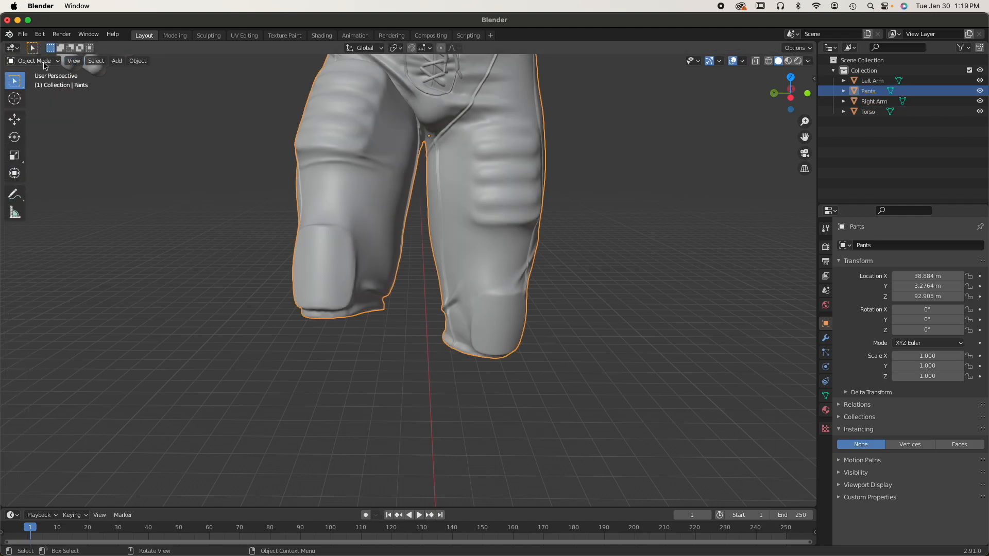
# Enter Sculpt Mode on the pants and pull the bent leg's lower hem down around the knee with Grab strokes
pyautogui.click(44, 63)
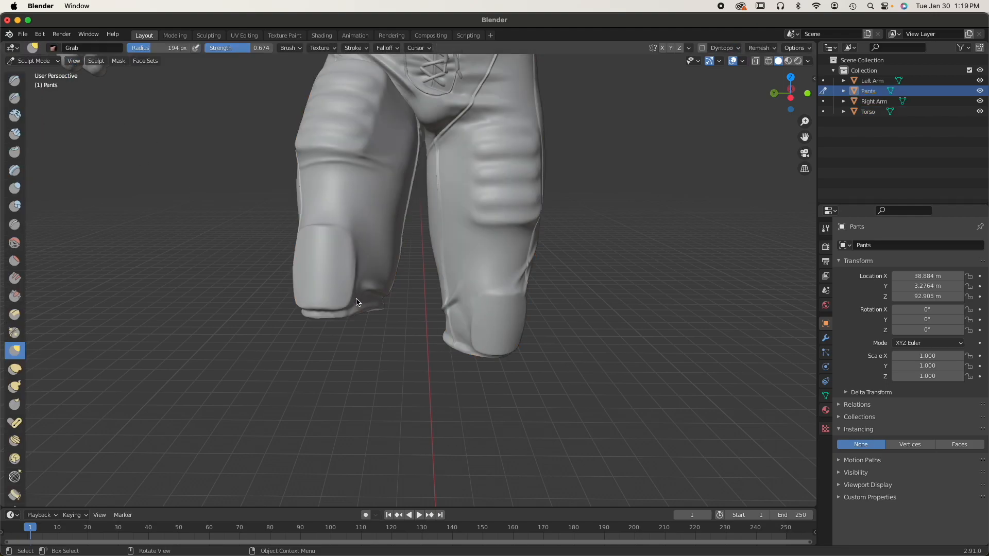
pyautogui.scroll(1, 356, 297)
pyautogui.moveTo(346, 299)
pyautogui.mouseDown()
pyautogui.moveTo(352, 312)
pyautogui.moveTo(302, 317)
pyautogui.mouseUp()
pyautogui.moveTo(304, 322); pyautogui.dragTo(463, 313, button='middle')
pyautogui.moveTo(561, 284); pyautogui.dragTo(559, 297)
pyautogui.moveTo(507, 285)
pyautogui.mouseDown()
pyautogui.moveTo(505, 304)
pyautogui.moveTo(537, 304)
pyautogui.mouseUp()
pyautogui.moveTo(567, 292); pyautogui.dragTo(570, 300)
# Even out the bent leg's lower hem beneath the knee pad with more Grab strokes from the front and side
pyautogui.moveTo(556, 260); pyautogui.dragTo(335, 361, button='middle')
pyautogui.moveTo(373, 333); pyautogui.dragTo(380, 357)
pyautogui.moveTo(380, 357)
pyautogui.mouseDown(button='middle')
pyautogui.moveTo(292, 348)
pyautogui.moveTo(472, 339)
pyautogui.moveTo(526, 265)
pyautogui.mouseUp(button='middle')
pyautogui.moveTo(570, 239); pyautogui.dragTo(601, 288)
pyautogui.moveTo(575, 282); pyautogui.dragTo(430, 323, button='middle')
pyautogui.moveTo(390, 334); pyautogui.dragTo(379, 341)
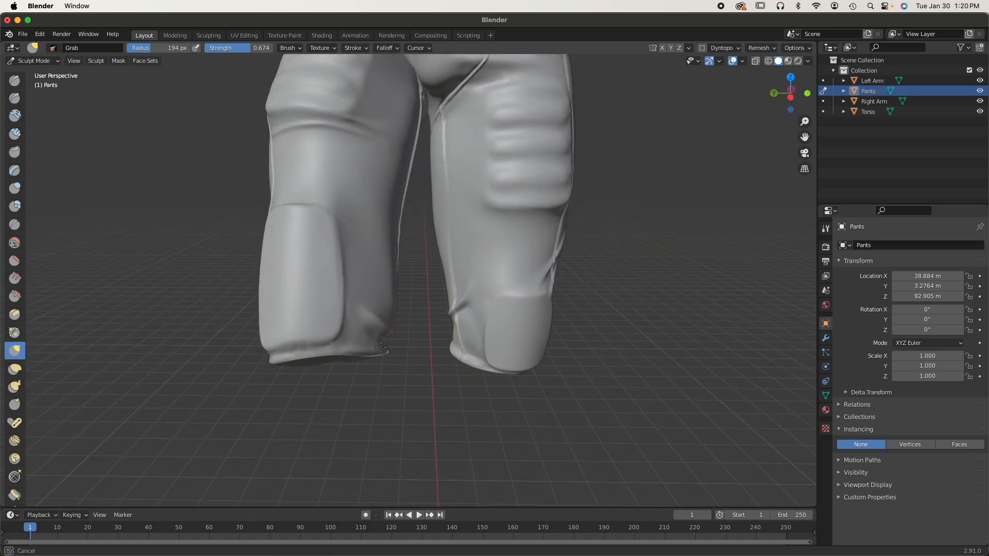
pyautogui.moveTo(369, 338); pyautogui.dragTo(400, 406, button='middle')
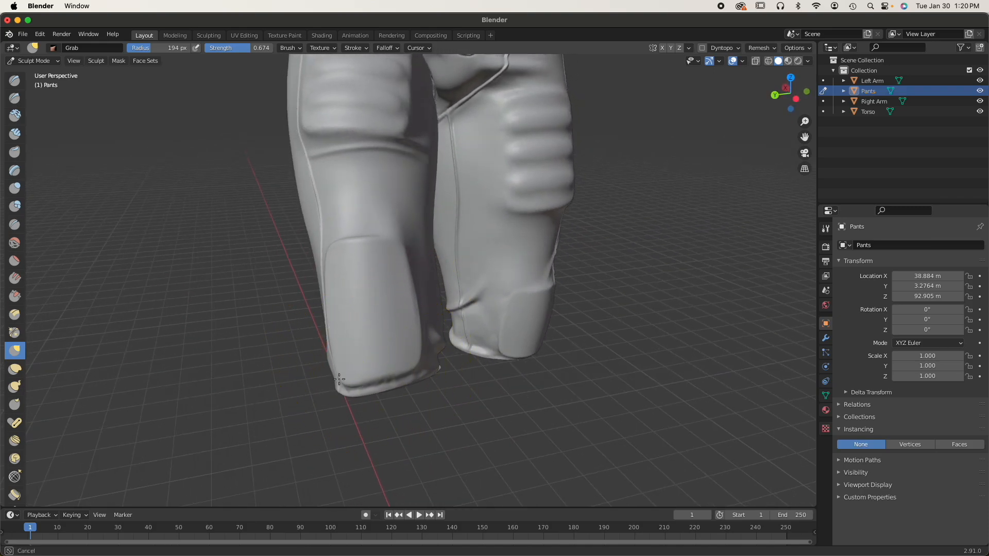
pyautogui.scroll(-5, 342, 415)
pyautogui.moveTo(342, 415)
pyautogui.mouseDown(button='middle')
pyautogui.moveTo(333, 345)
pyautogui.moveTo(407, 314)
pyautogui.mouseUp(button='middle')
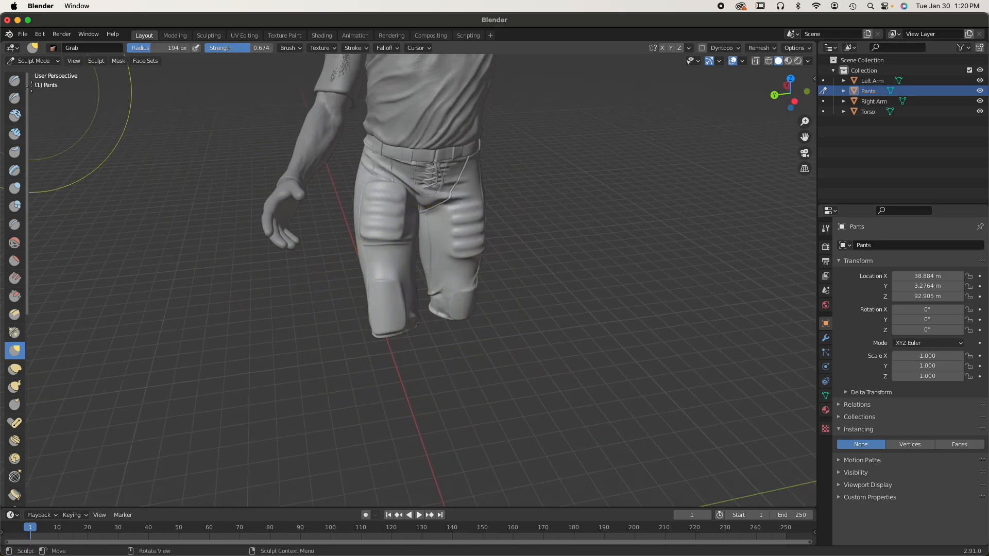
# Return to Object Mode, select the Torso and export it as an STL over Torso.stl
pyautogui.click(51, 62)
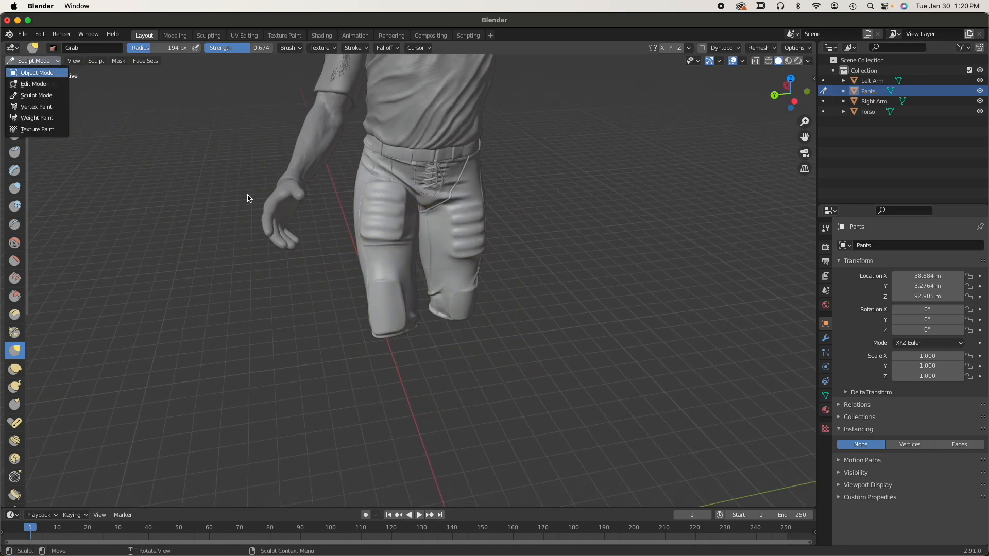
pyautogui.moveTo(222, 184); pyautogui.dragTo(402, 162, button='middle')
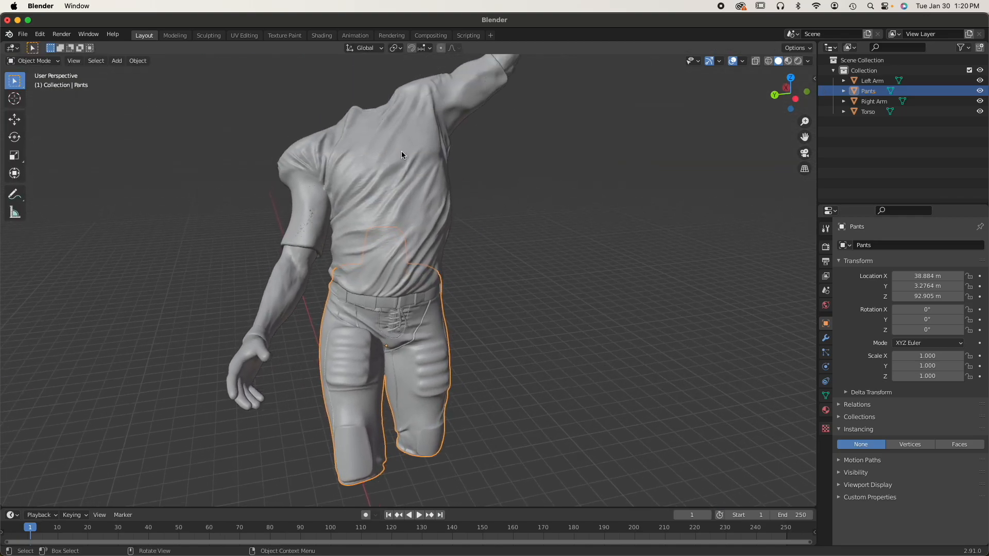
pyautogui.click(401, 151)
pyautogui.click(32, 61)
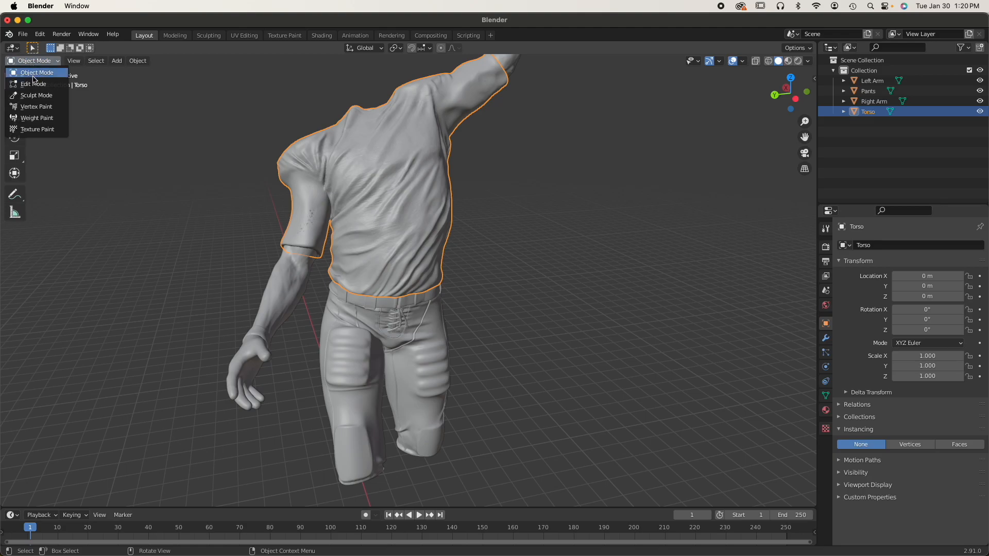
pyautogui.click(23, 34)
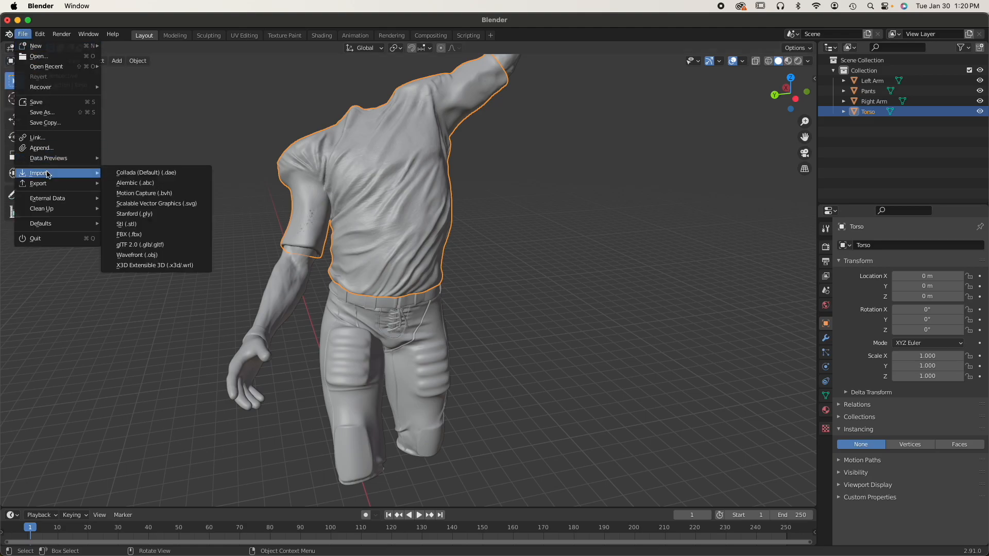
pyautogui.moveTo(46, 184)
pyautogui.click(159, 234)
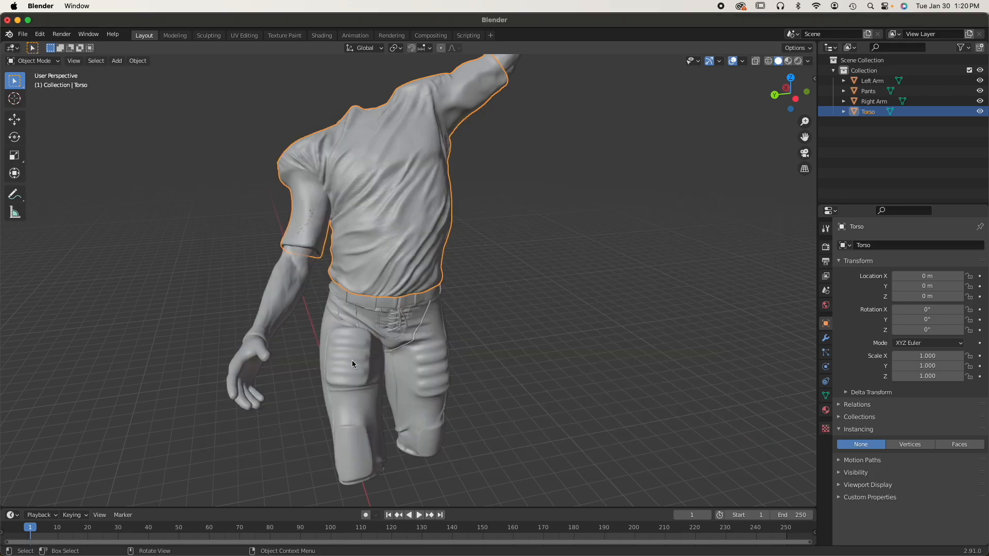
# Select the Pants object and export only that selection as an STL over Pants.stl in the Blender Parts folder
pyautogui.click(352, 361)
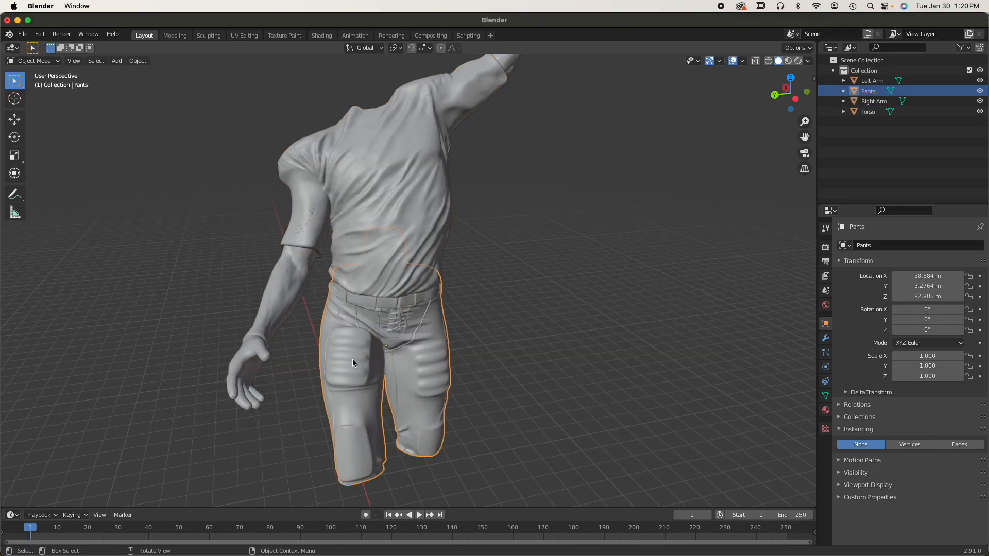
pyautogui.click(28, 63)
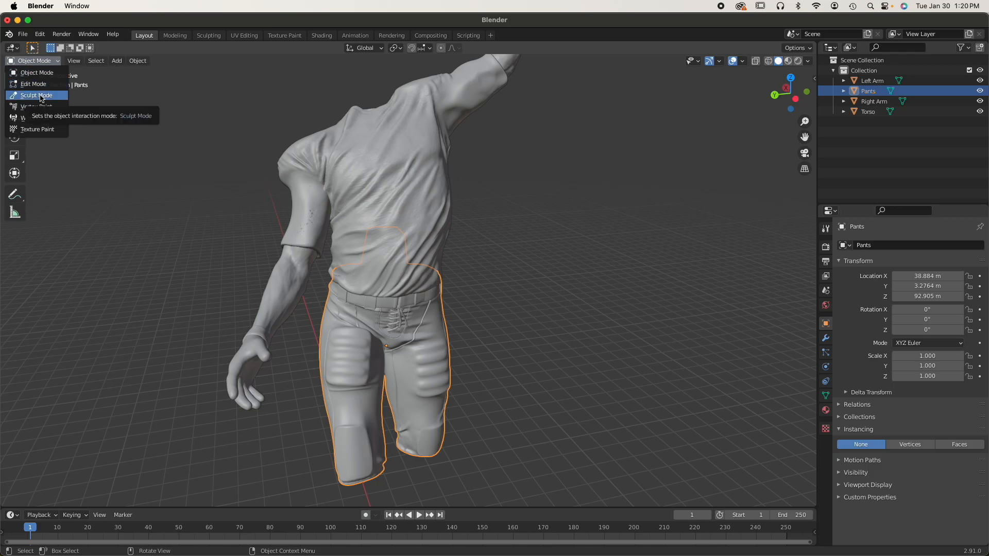
pyautogui.click(29, 36)
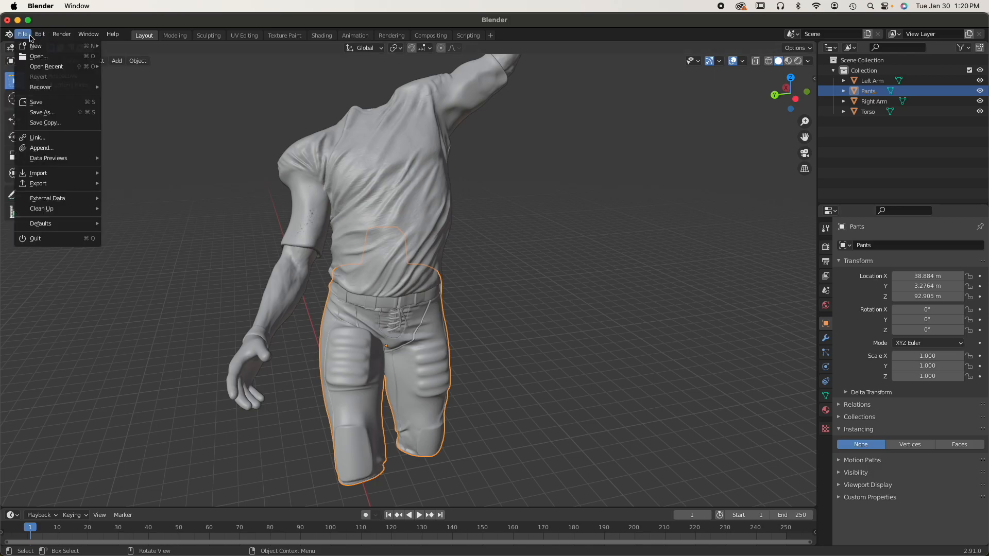
pyautogui.moveTo(50, 184)
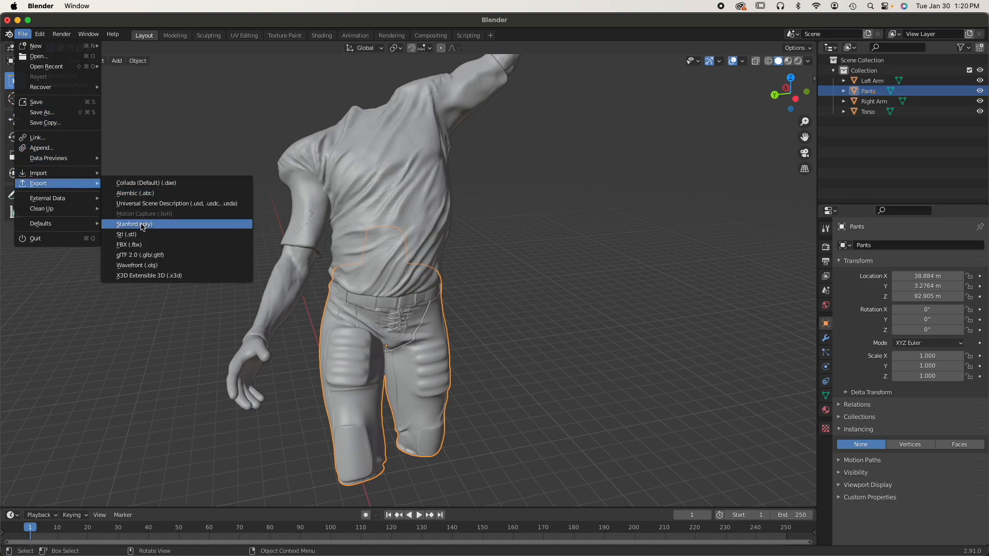
pyautogui.click(144, 235)
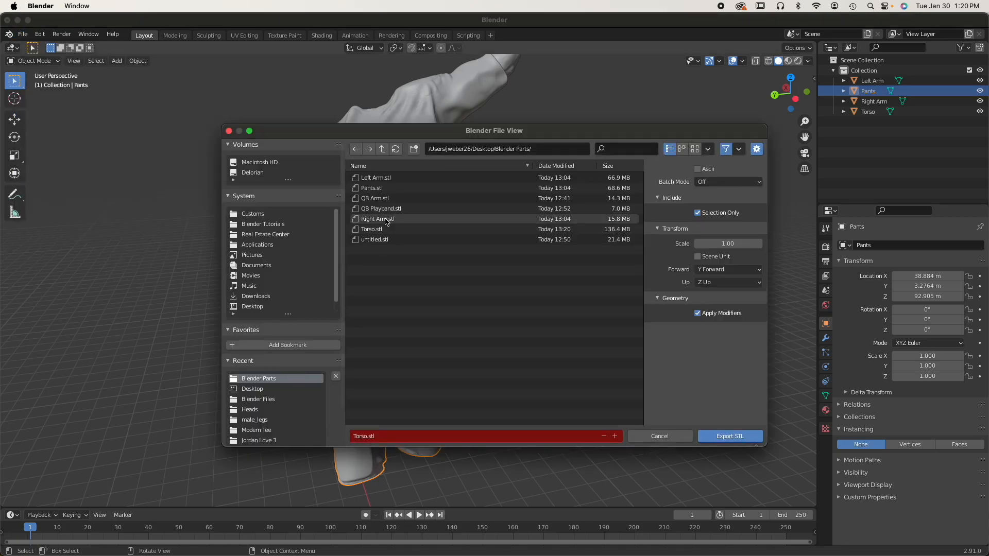
pyautogui.click(378, 188)
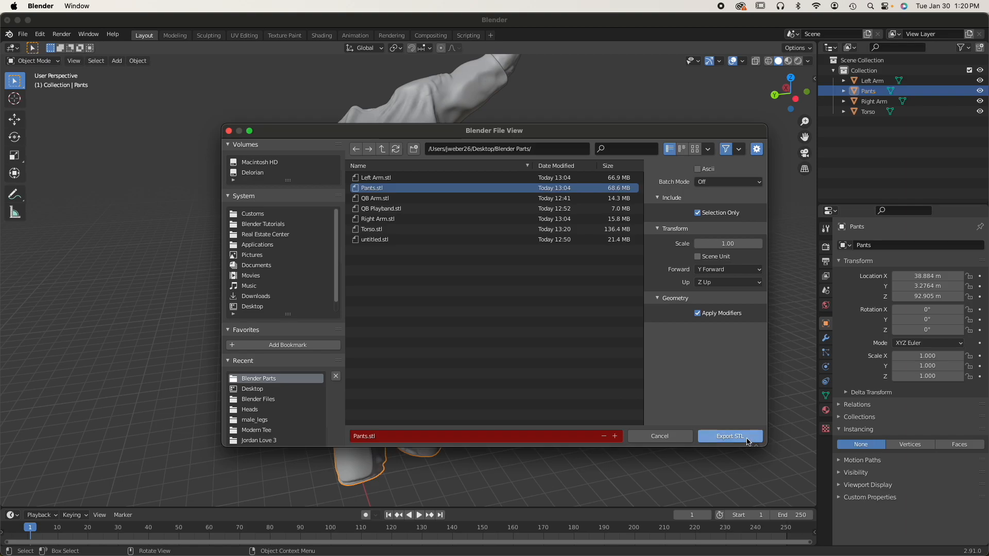
pyautogui.click(748, 437)
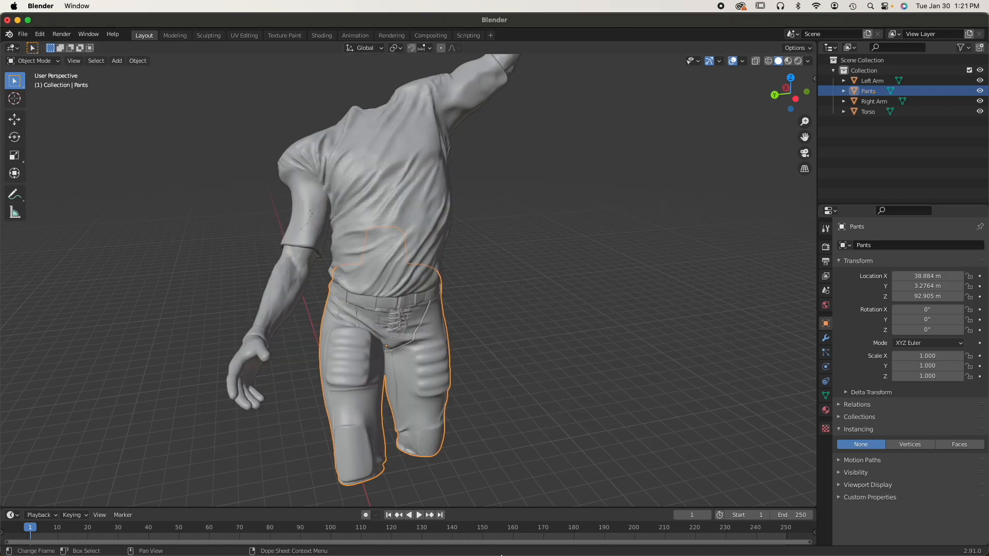
# Switch to Meshmixer and import Torso.stl from the Blender Parts folder into the existing figure scene
pyautogui.moveTo(753, 547)
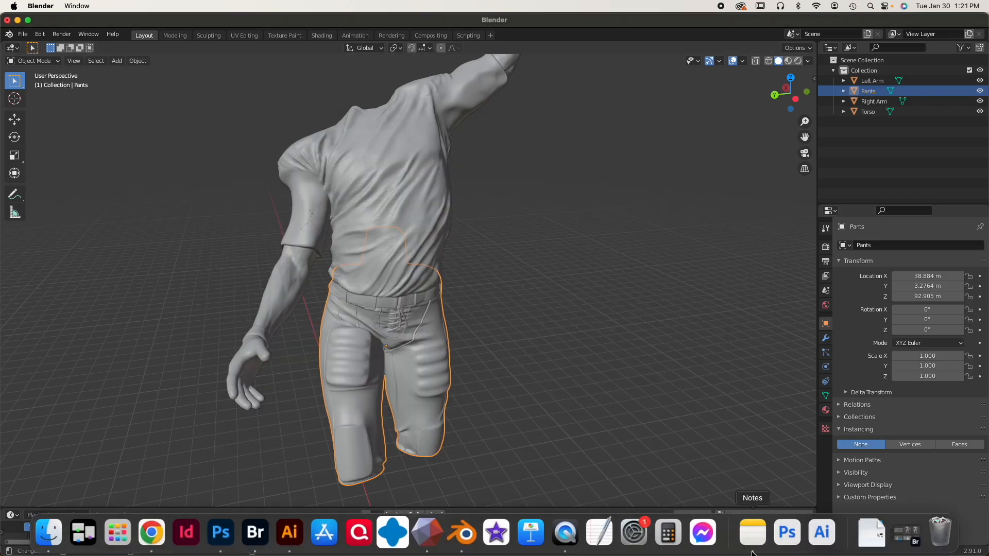
pyautogui.click(433, 543)
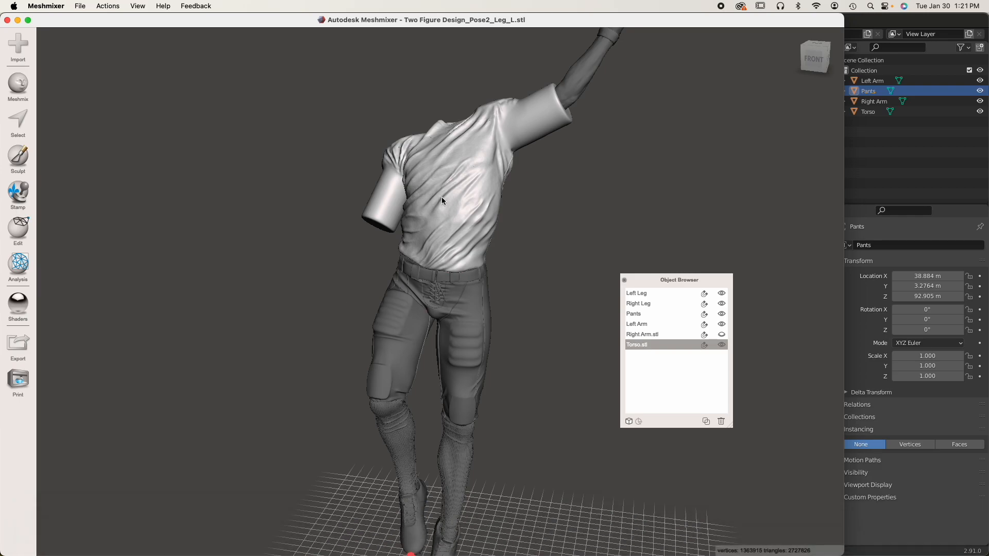
pyautogui.click(18, 45)
pyautogui.click(423, 294)
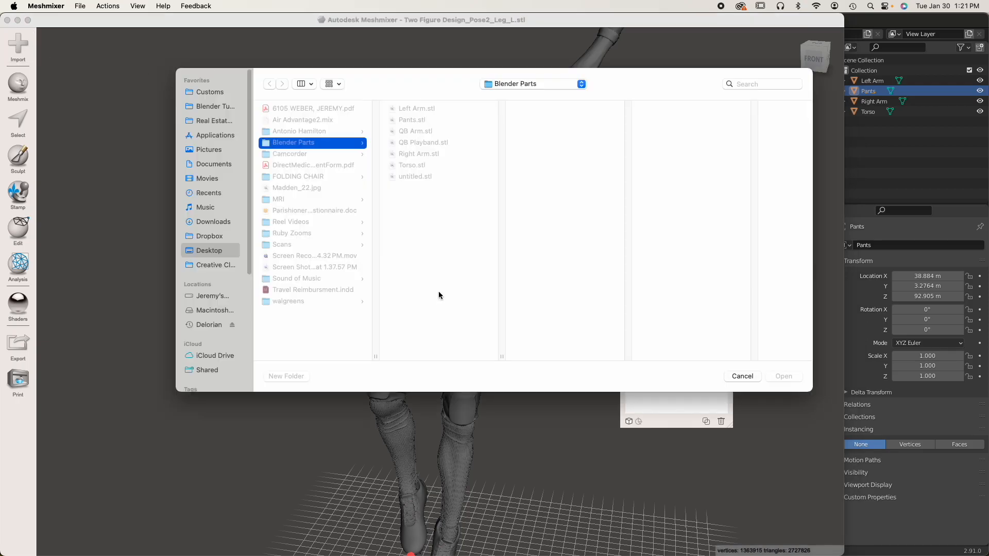
pyautogui.doubleClick(410, 165)
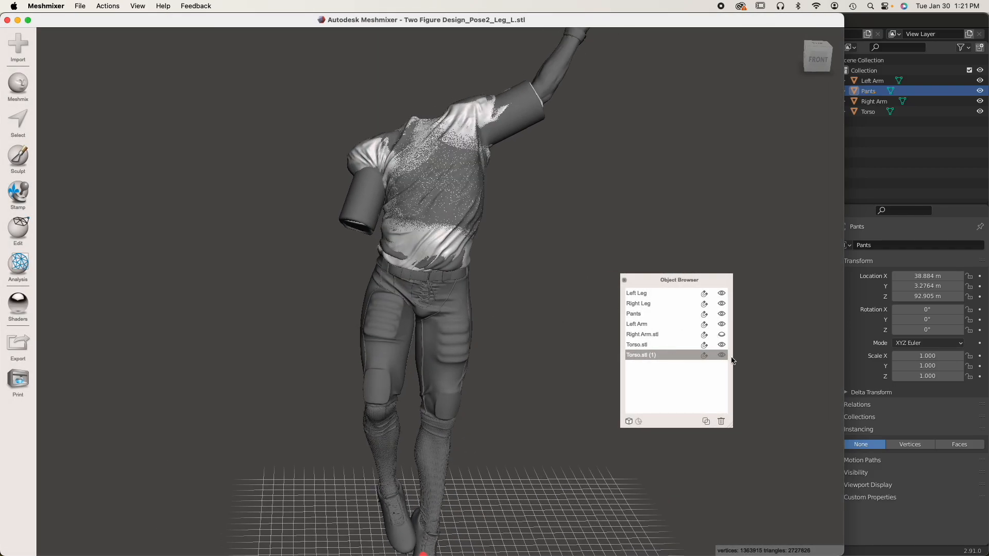
# Hide the old Torso.stl and show Right Arm.stl to check the newly imported jersey on the figure
pyautogui.click(721, 345)
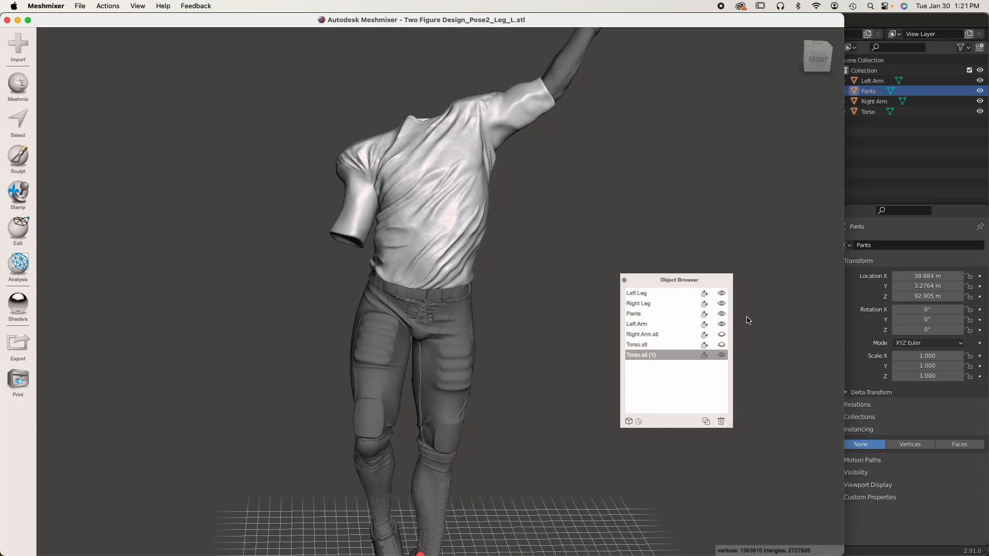
pyautogui.click(722, 335)
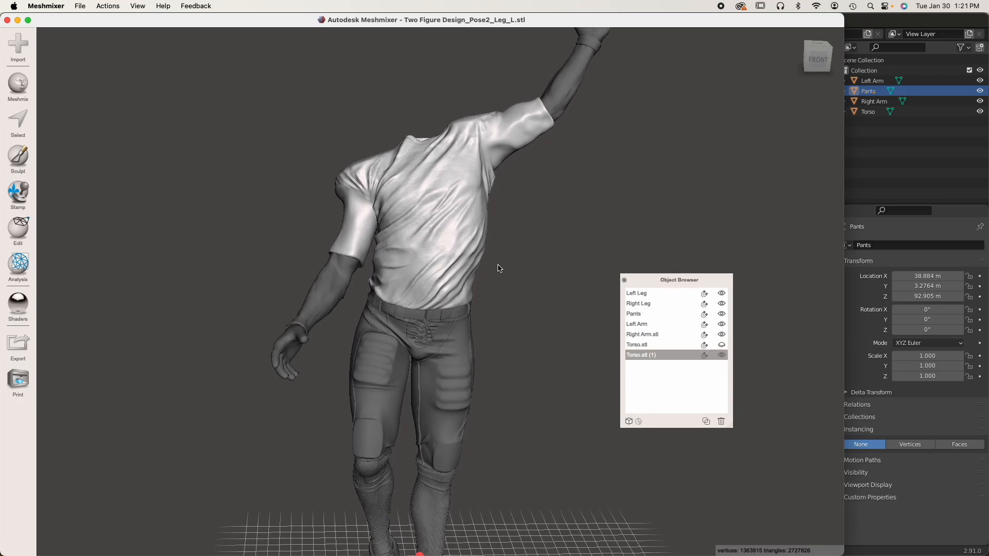
pyautogui.moveTo(288, 257); pyautogui.dragTo(404, 261, button='right')
pyautogui.moveTo(482, 281); pyautogui.dragTo(316, 280, button='right')
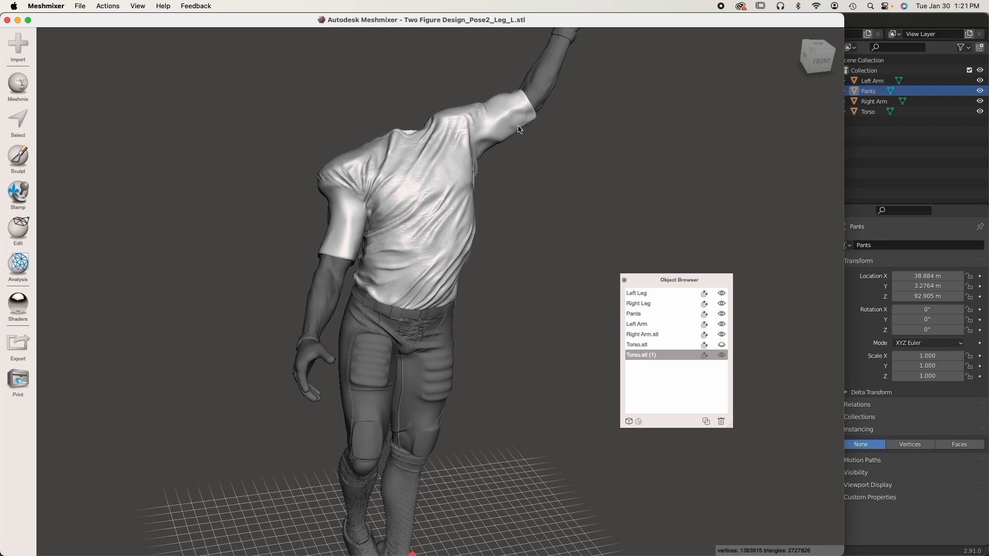
pyautogui.moveTo(441, 290); pyautogui.dragTo(376, 319, button='right')
# Import Pants.stl from the Blender Parts folder into the figure scene
pyautogui.click(401, 350)
pyautogui.click(18, 44)
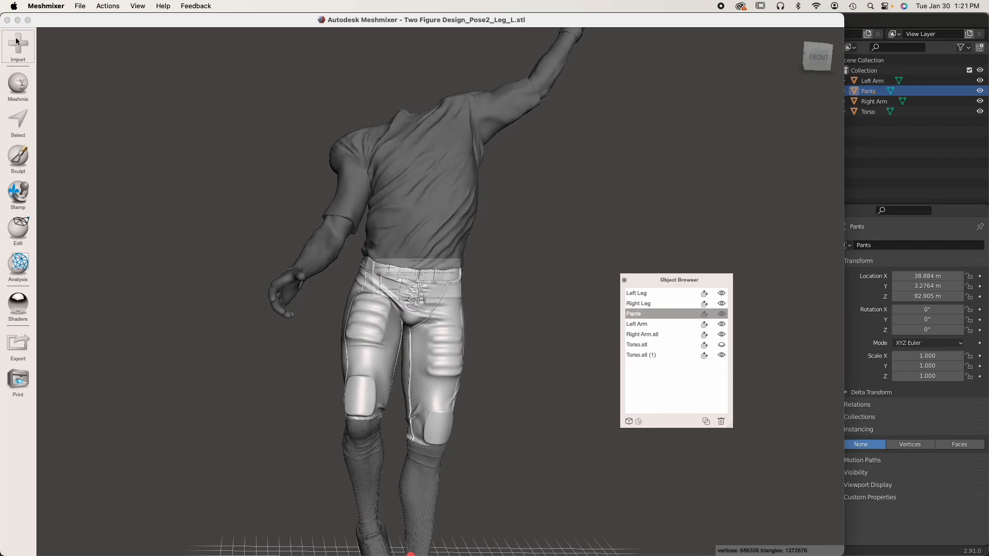
pyautogui.click(424, 295)
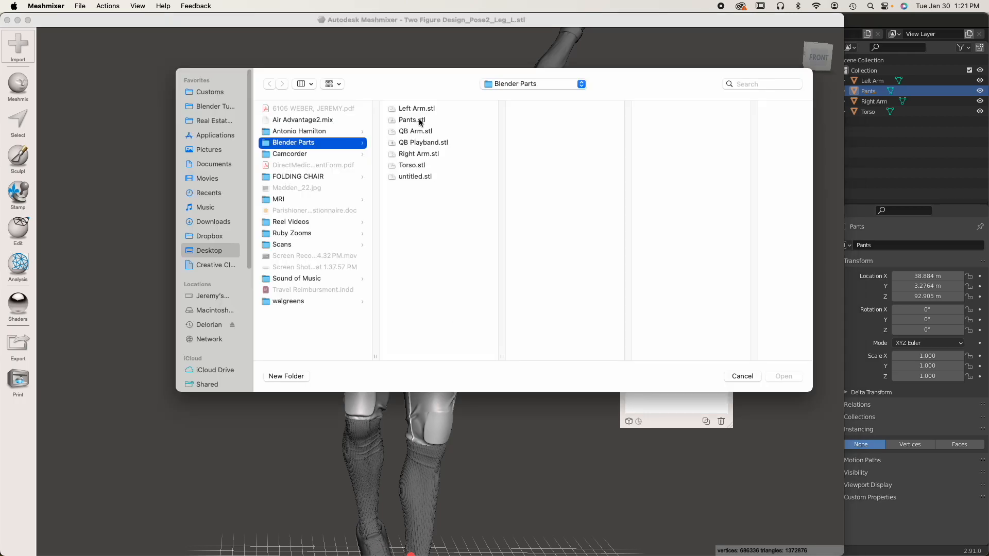
pyautogui.click(420, 120)
pyautogui.click(788, 378)
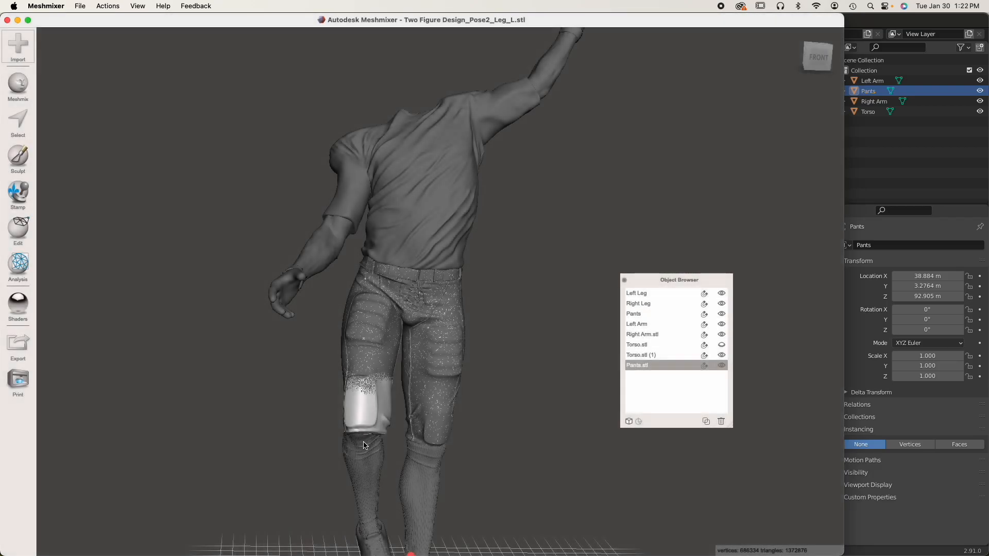
# Compare the old and imported pants by toggling their visibility around the knees, and hide Pants.stl
pyautogui.moveTo(403, 460); pyautogui.dragTo(777, 364, button='right')
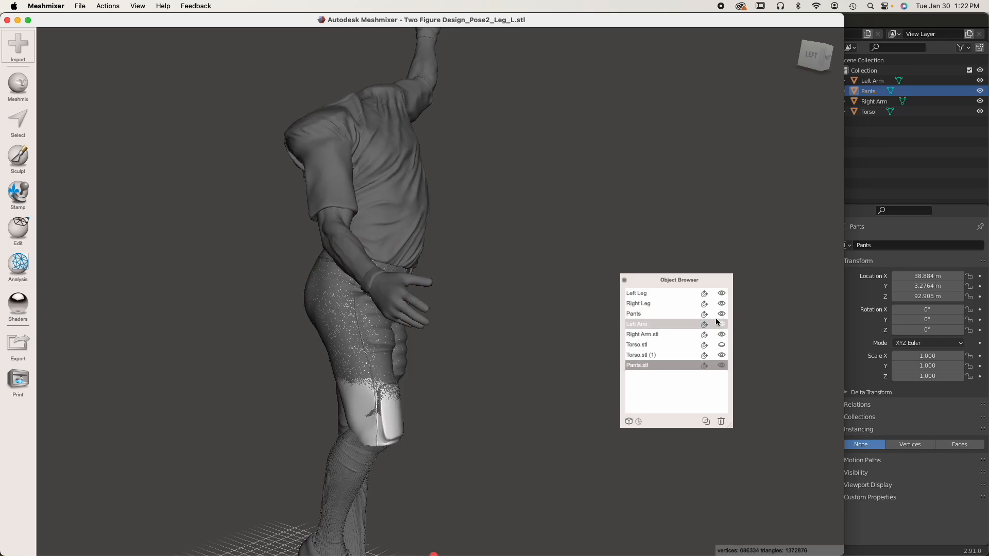
pyautogui.click(662, 355)
pyautogui.click(720, 366)
pyautogui.click(721, 366)
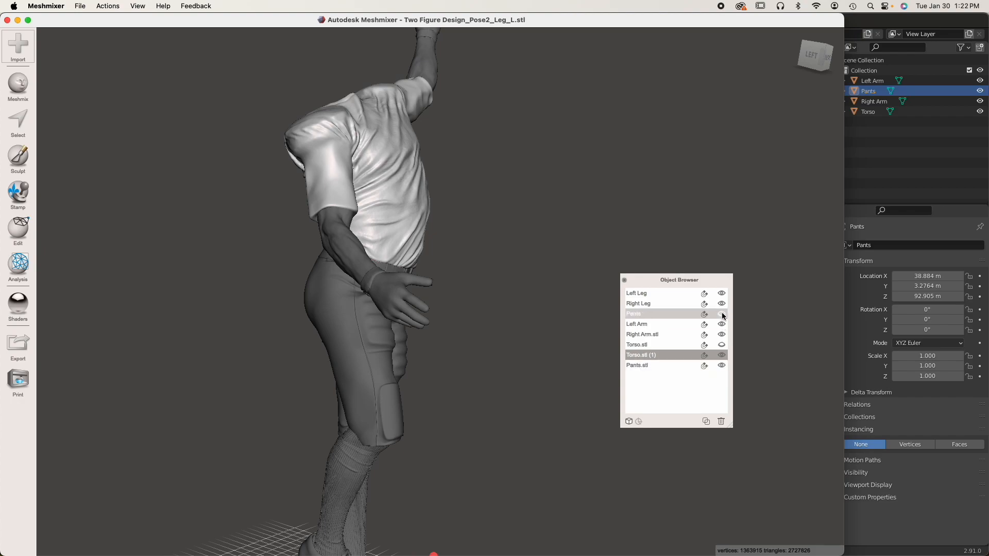
pyautogui.click(722, 364)
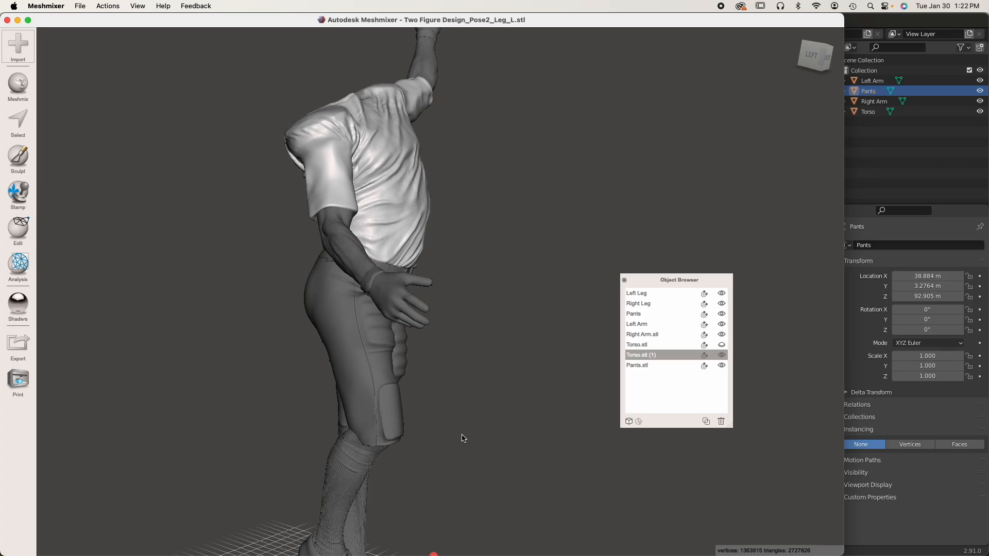
pyautogui.moveTo(467, 435); pyautogui.dragTo(429, 430, button='middle')
pyautogui.moveTo(429, 430); pyautogui.dragTo(302, 421, button='right')
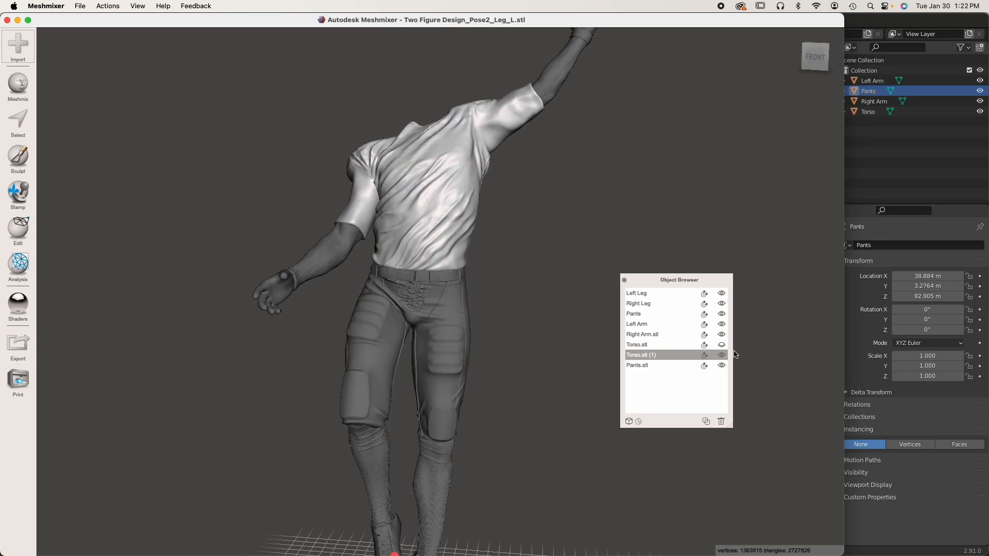
# Examine the assembled figure and its sculpted jersey from the front, side and above
pyautogui.click(438, 455)
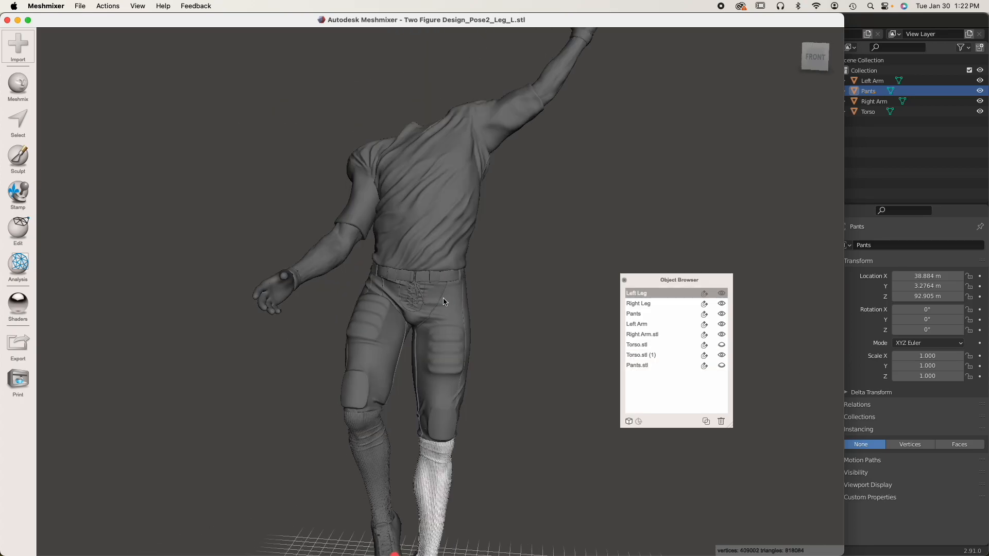
pyautogui.moveTo(511, 385)
pyautogui.mouseDown(button='right')
pyautogui.moveTo(533, 385)
pyautogui.moveTo(522, 381)
pyautogui.mouseUp(button='right')
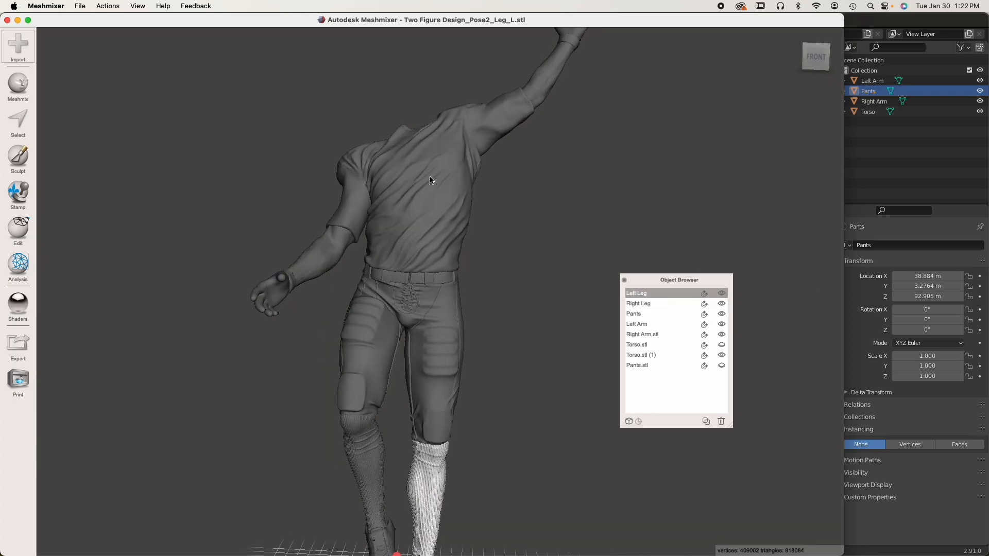
pyautogui.click(471, 203)
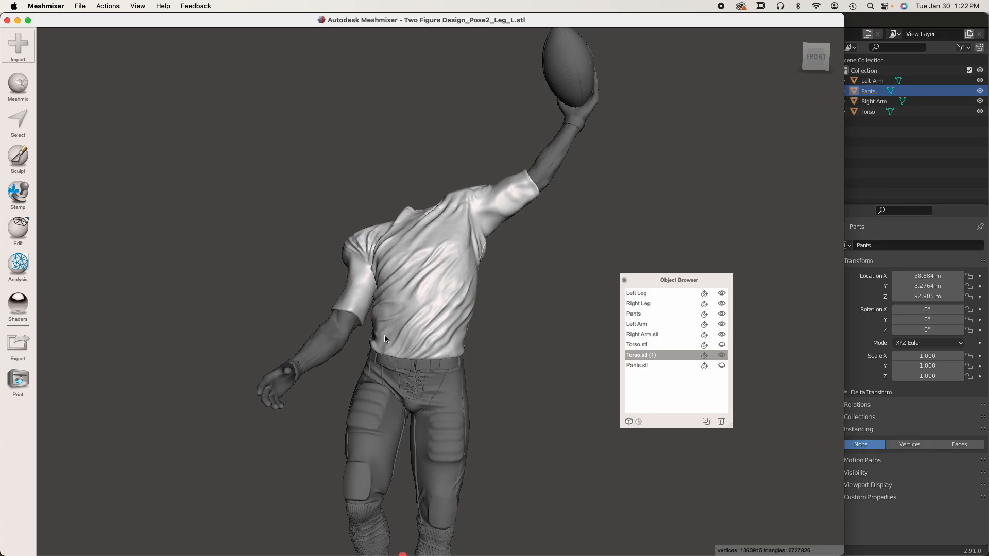
pyautogui.moveTo(395, 338); pyautogui.dragTo(412, 265, button='right')
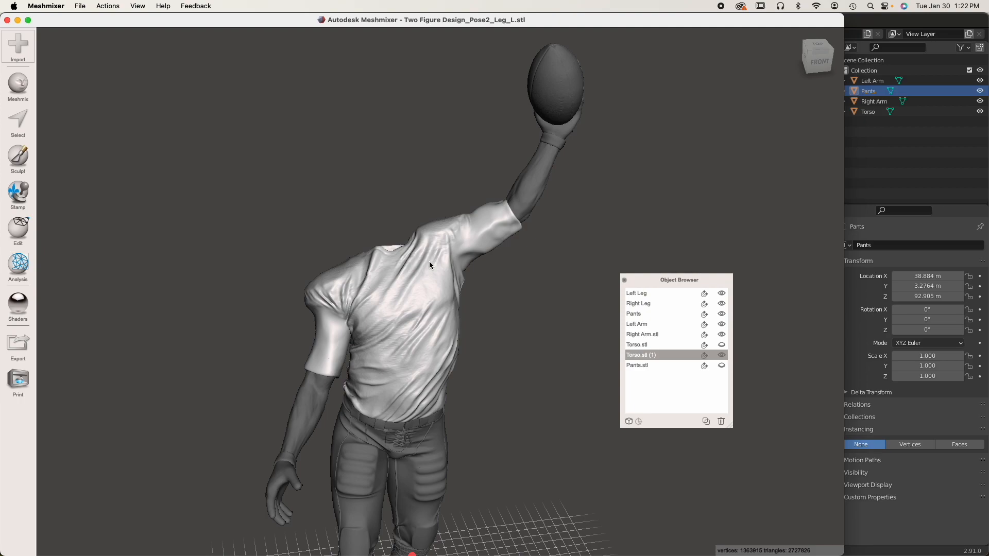
pyautogui.moveTo(413, 264); pyautogui.dragTo(324, 232, button='right')
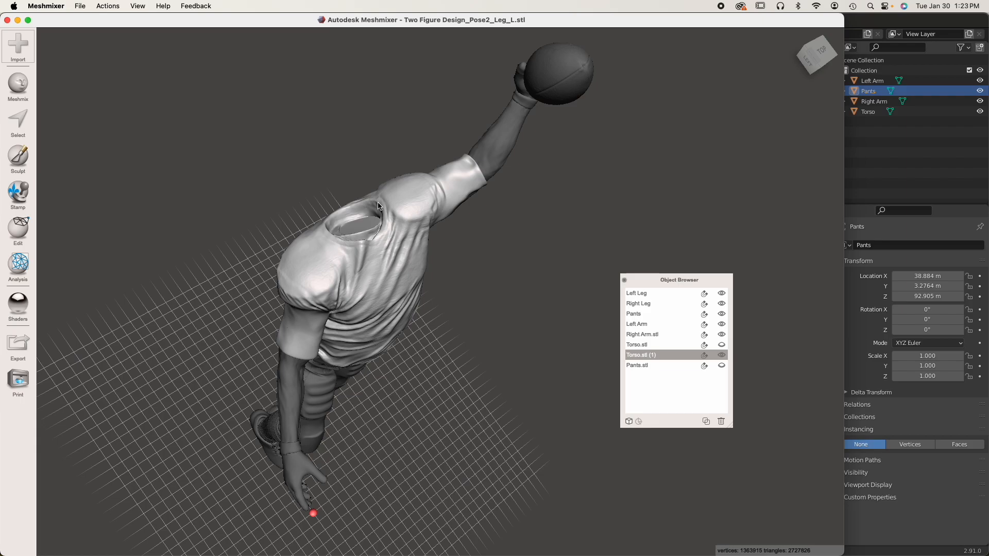
pyautogui.moveTo(381, 351); pyautogui.dragTo(335, 288, button='right')
pyautogui.moveTo(431, 423); pyautogui.dragTo(393, 327, button='middle')
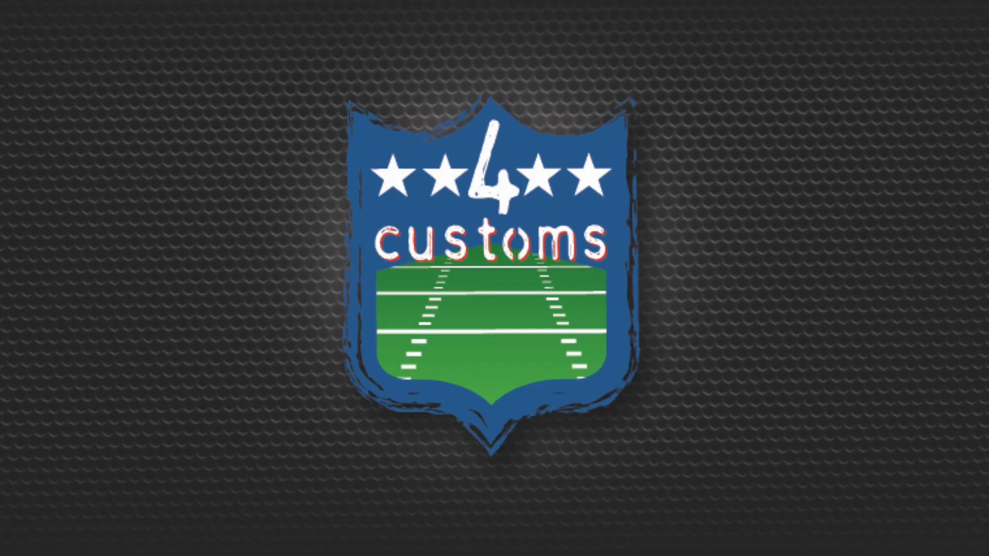